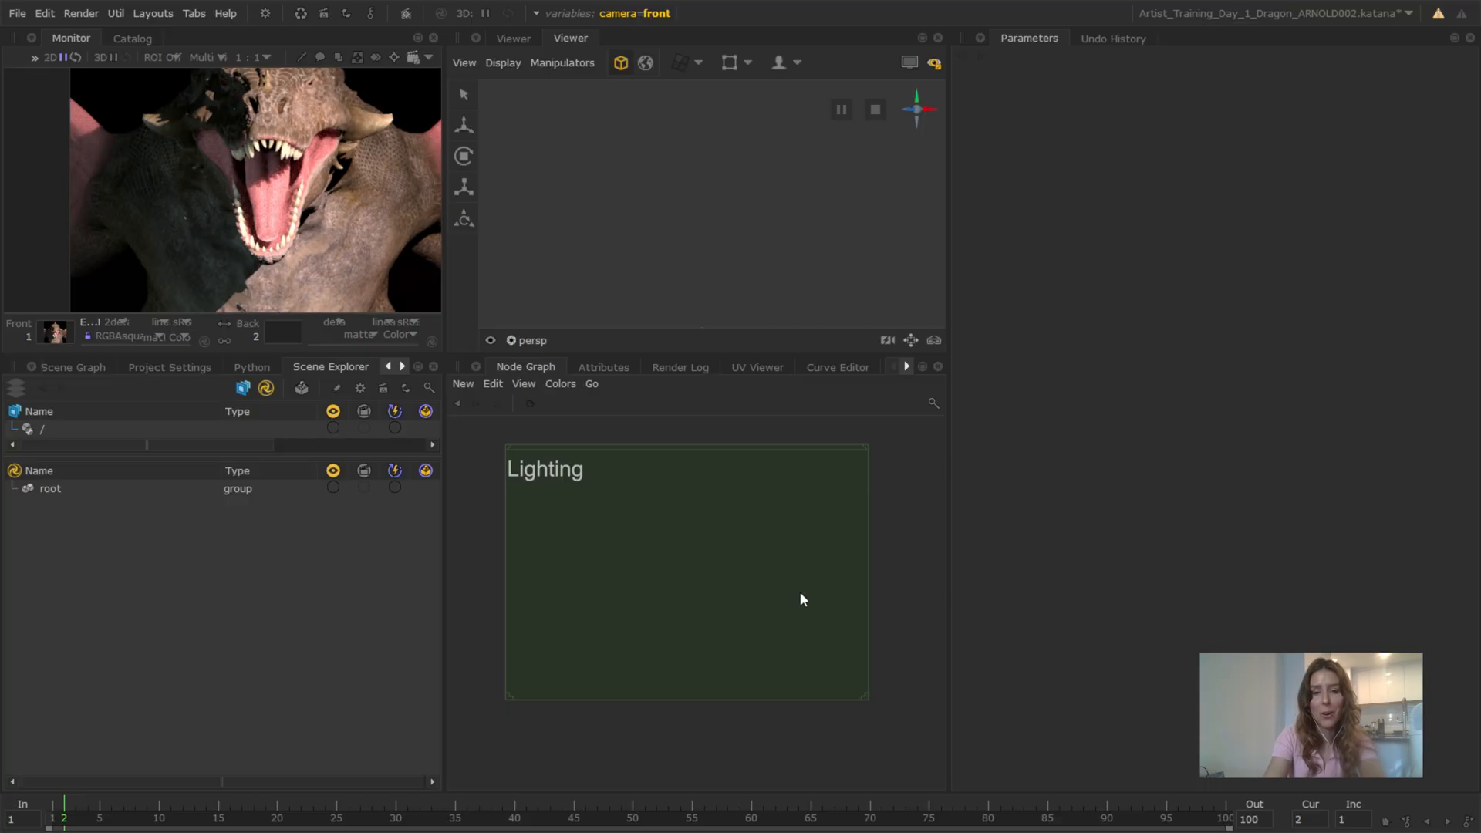
Create a GafferThree node and place it inside the Lighting backdrop of the node graph
{"action": "scroll", "coordinate": [799, 591], "scroll_direction": "down", "scroll_amount": 2}
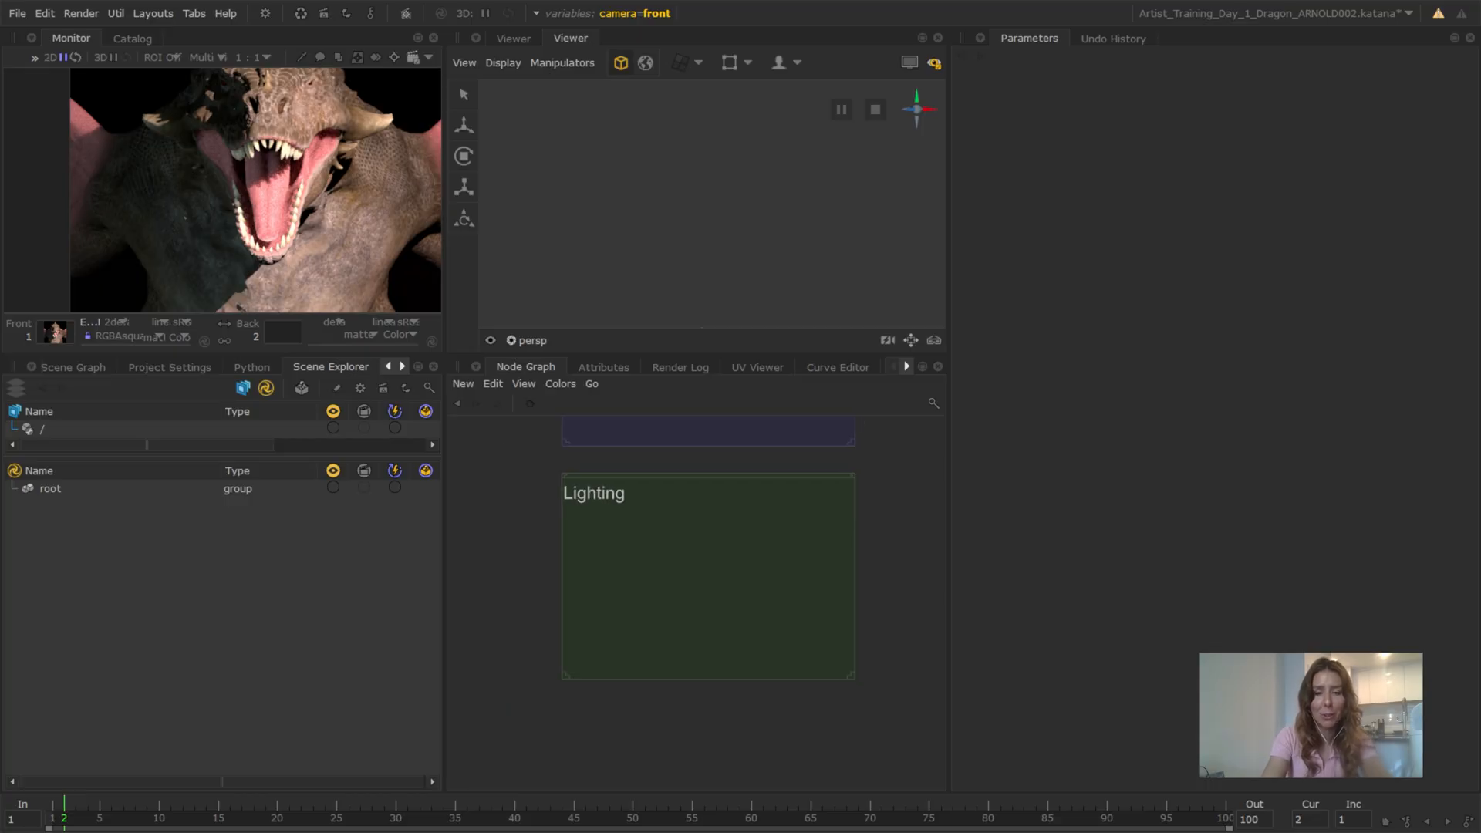
{"action": "middle_click_drag", "start_coordinate": [767, 590], "coordinate": [761, 624]}
{"action": "key", "text": "Tab"}
{"action": "key", "text": "Return"}
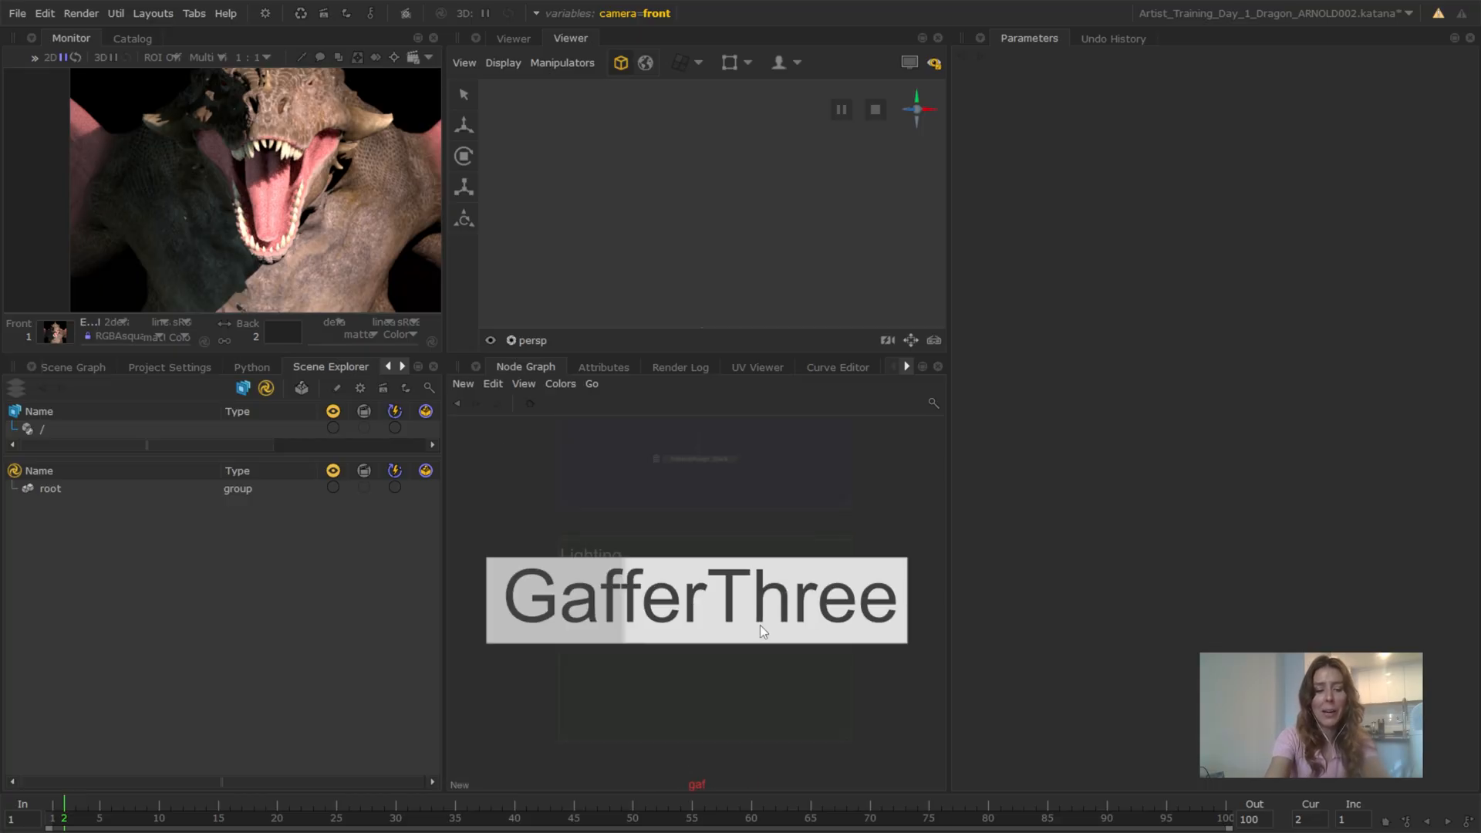
{"action": "left_click", "coordinate": [732, 605]}
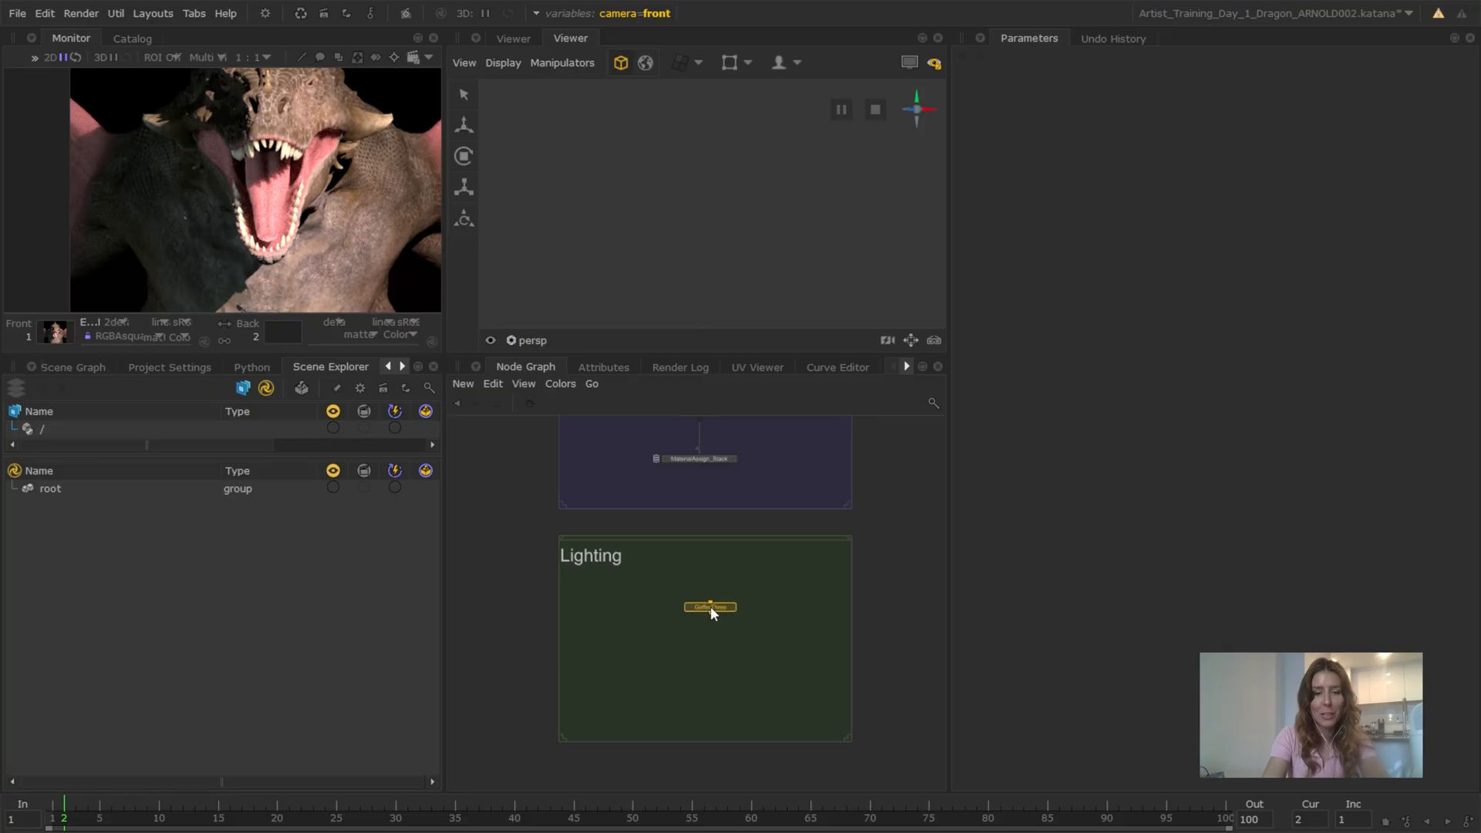
{"action": "left_click", "coordinate": [710, 606]}
Connect the output of the MaterialAssign_Stack node to the input of the GafferThree node
{"action": "scroll", "coordinate": [718, 561], "scroll_direction": "up", "scroll_amount": 3}
{"action": "scroll", "coordinate": [717, 560], "scroll_direction": "down", "scroll_amount": 3}
{"action": "middle_click_drag", "start_coordinate": [713, 487], "coordinate": [750, 515]}
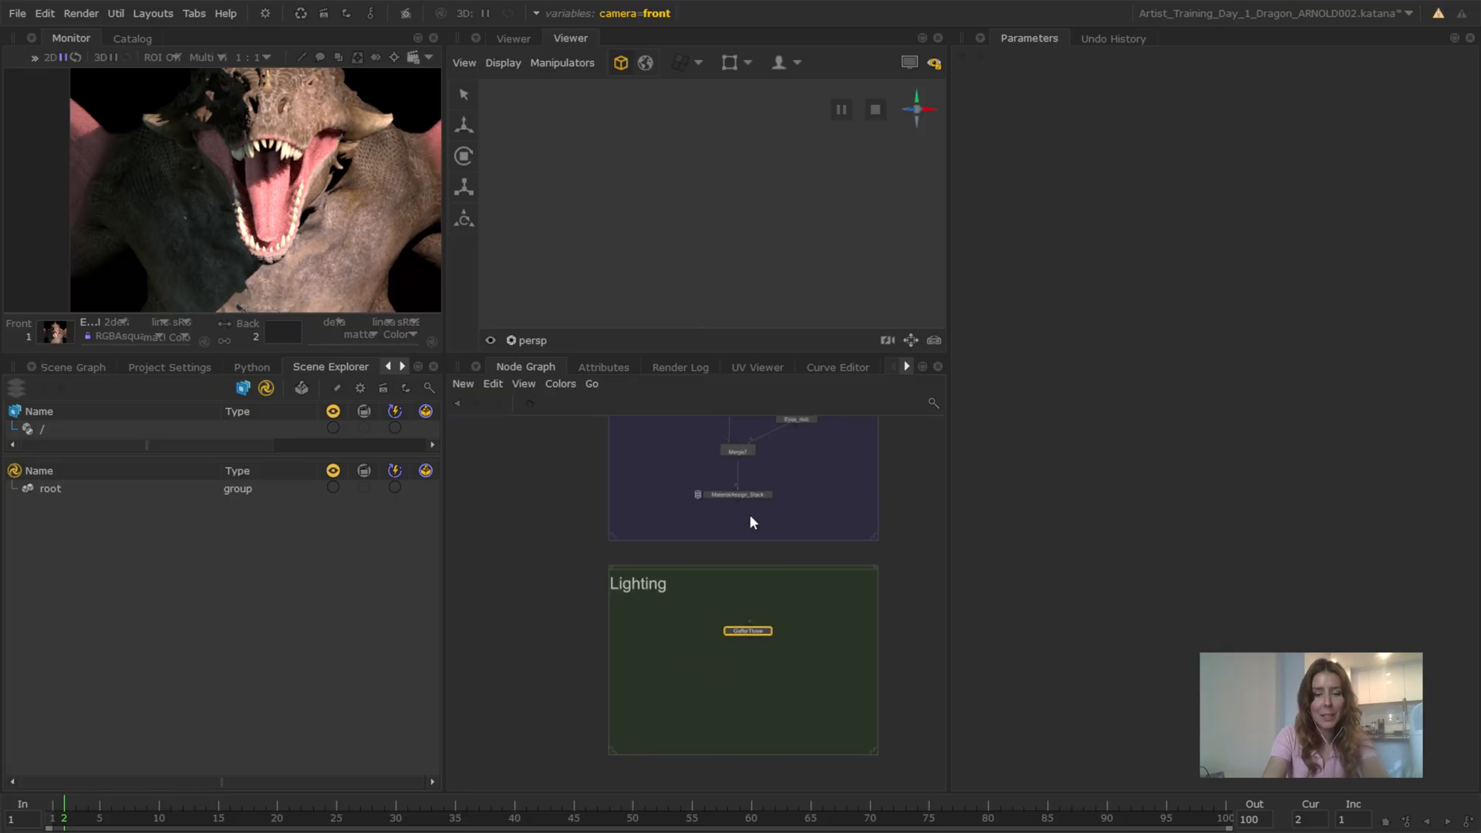
{"action": "left_click_drag", "start_coordinate": [738, 498], "coordinate": [749, 634]}
{"action": "key", "text": "f"}
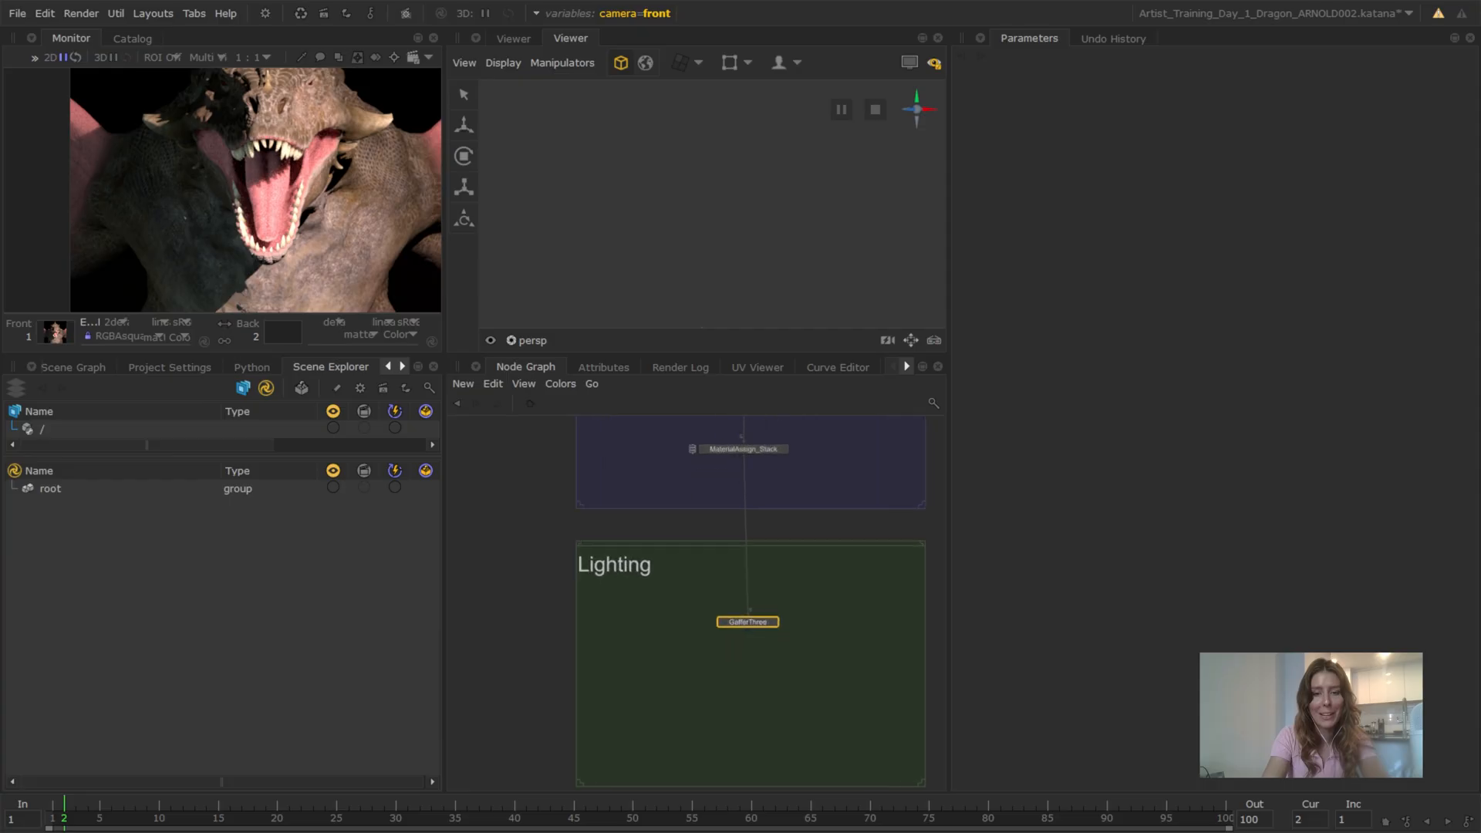
View and edit the GafferThree node, and set its sync selection to in/out
{"action": "key", "text": "v"}
{"action": "key", "text": "e"}
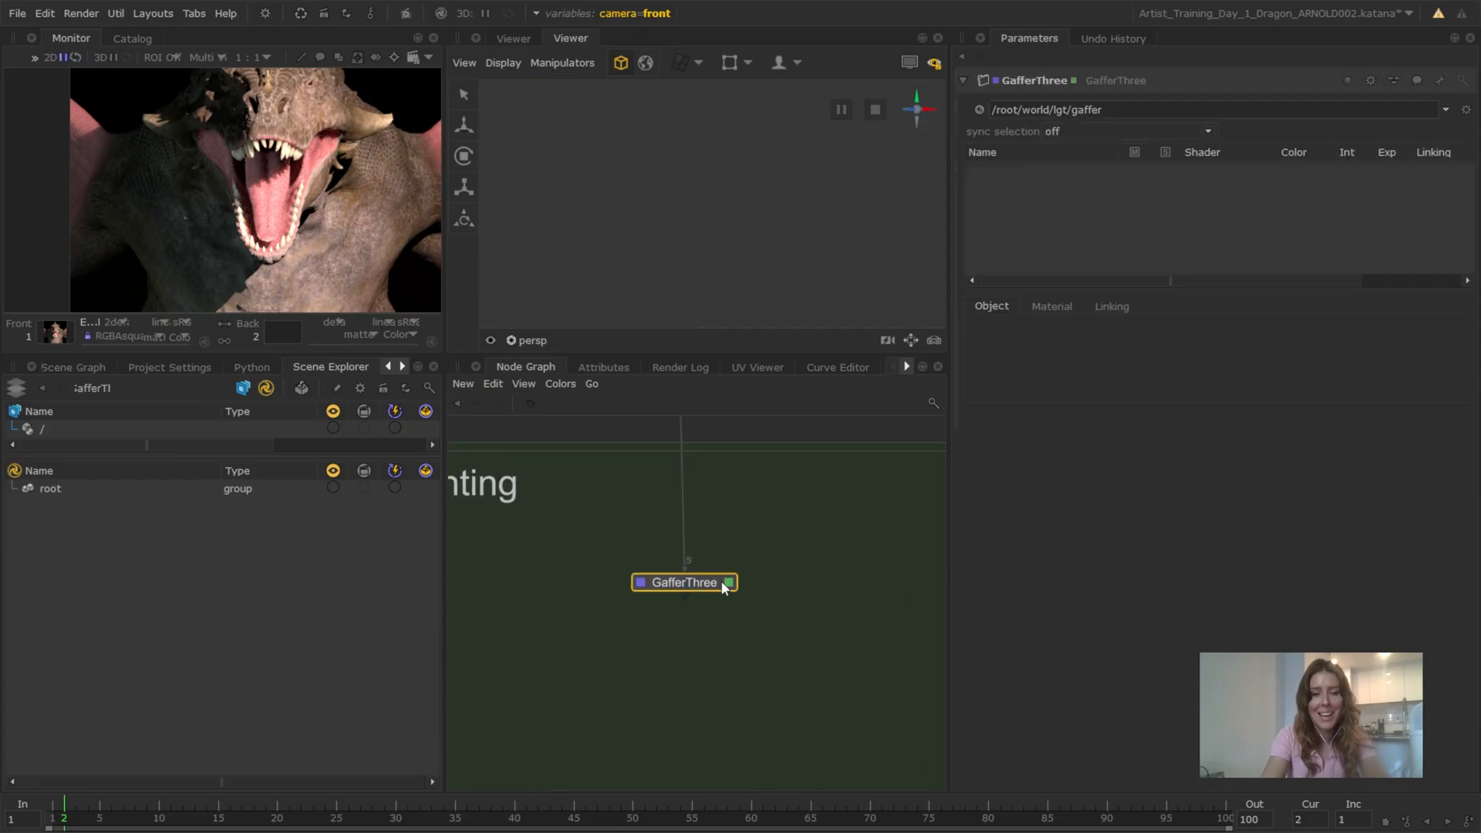
{"action": "left_click", "coordinate": [1075, 130]}
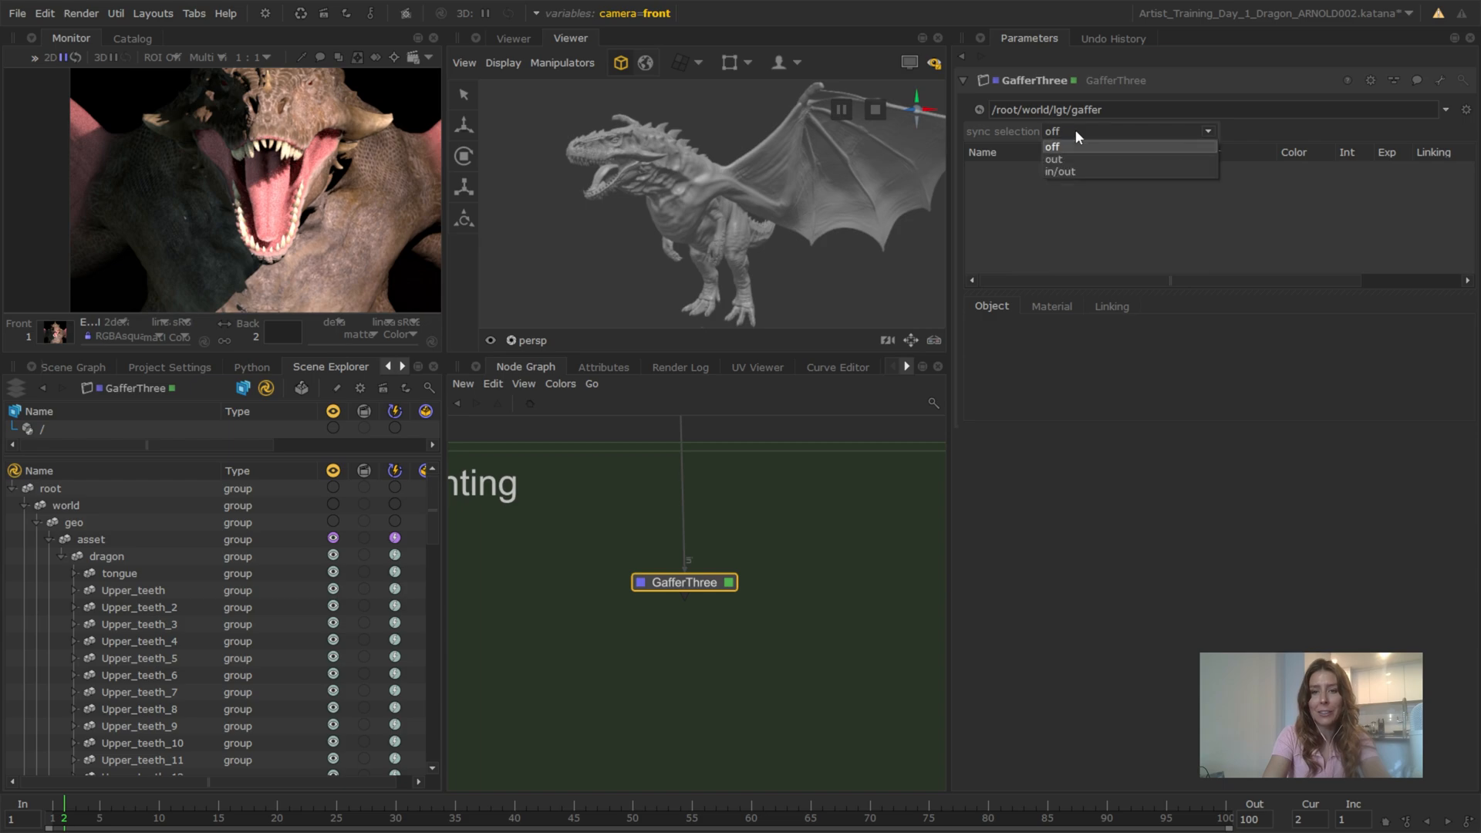
{"action": "left_click", "coordinate": [1071, 172]}
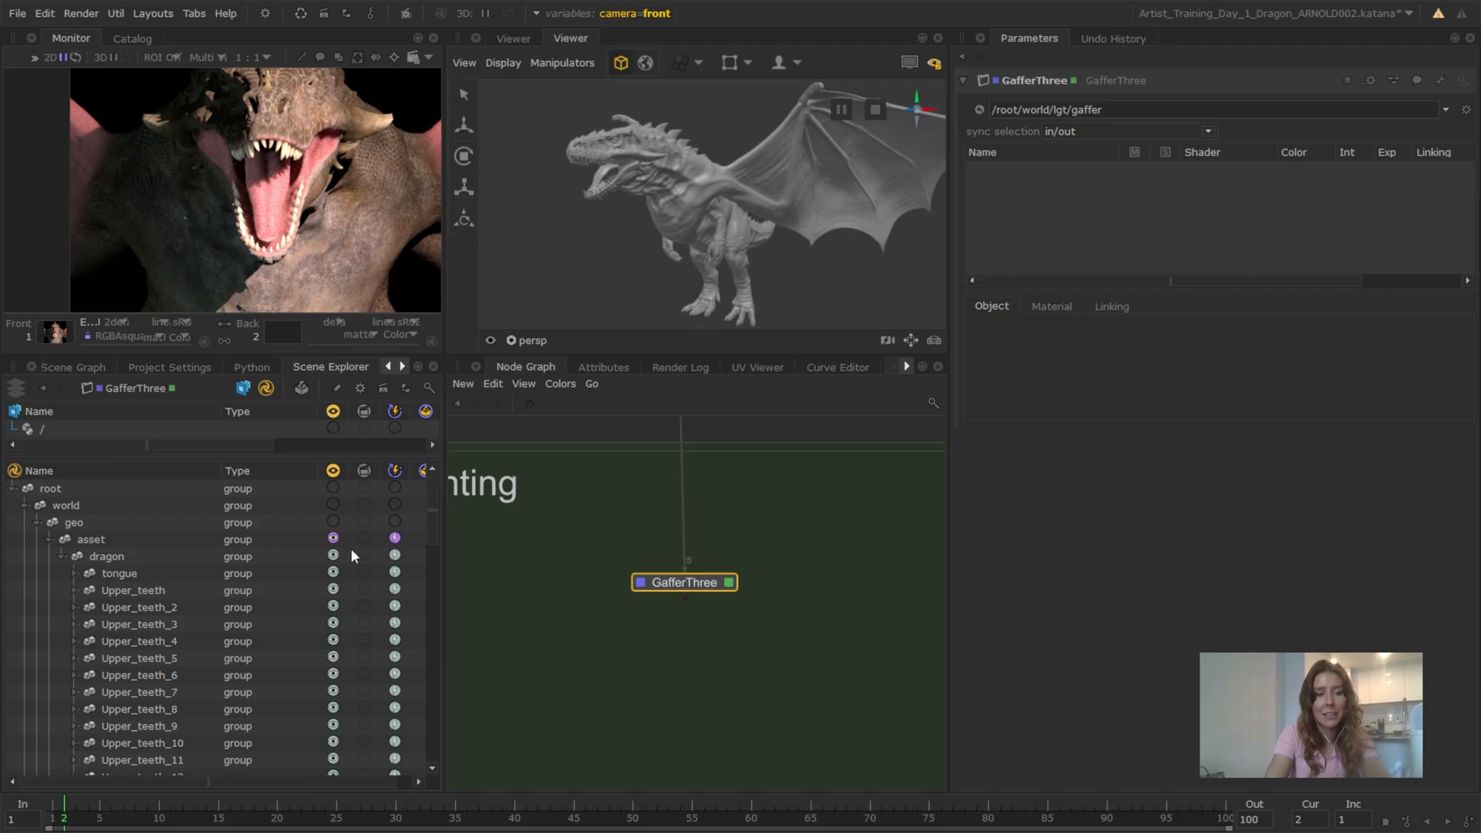
Add a rig to the gaffer and rename it Chr_LgtRig
{"action": "right_click", "coordinate": [1003, 192]}
{"action": "mouse_move", "coordinate": [1013, 189]}
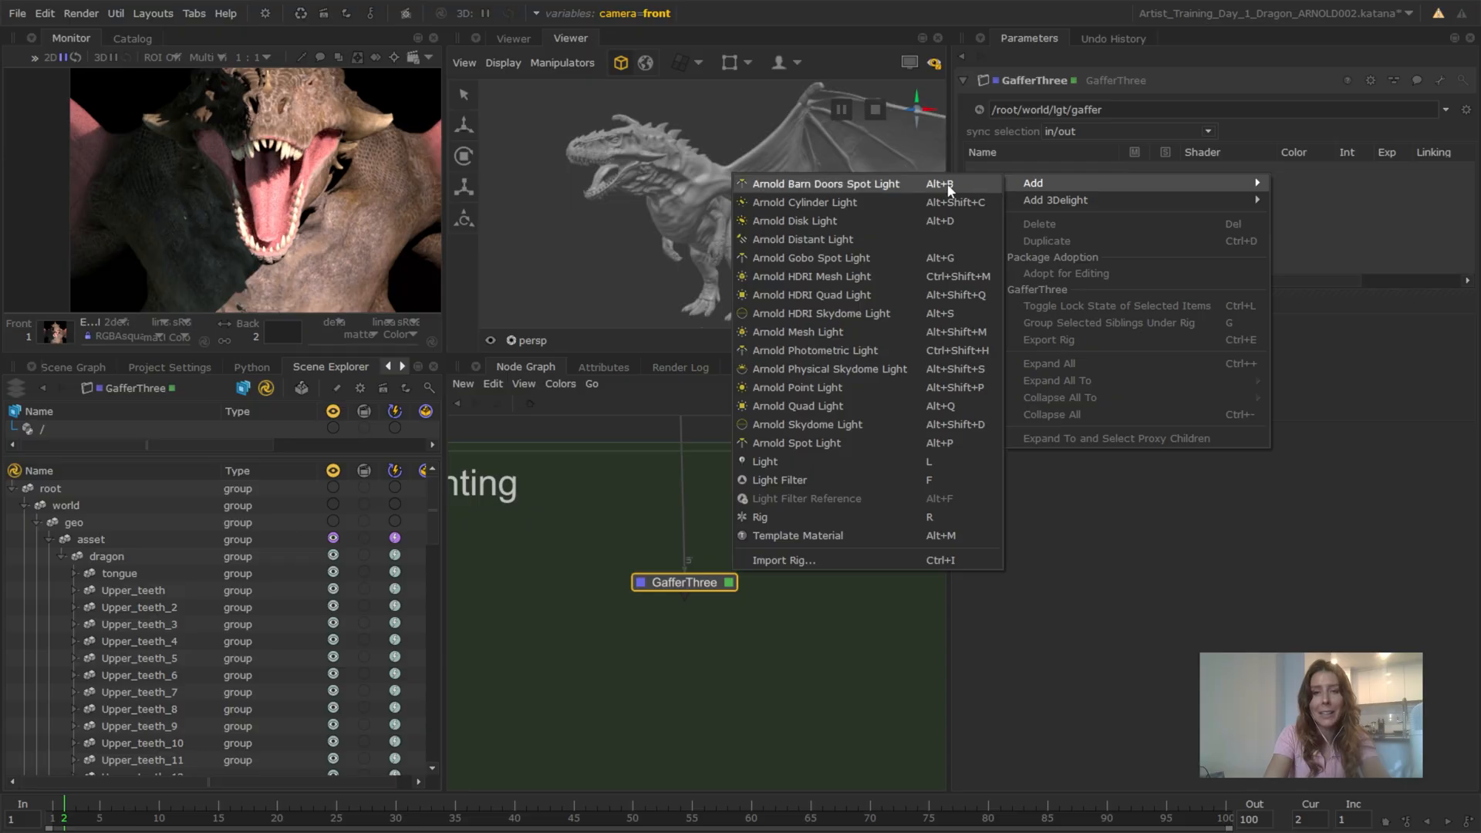
{"action": "left_click", "coordinate": [793, 516]}
{"action": "double_click", "coordinate": [998, 169]}
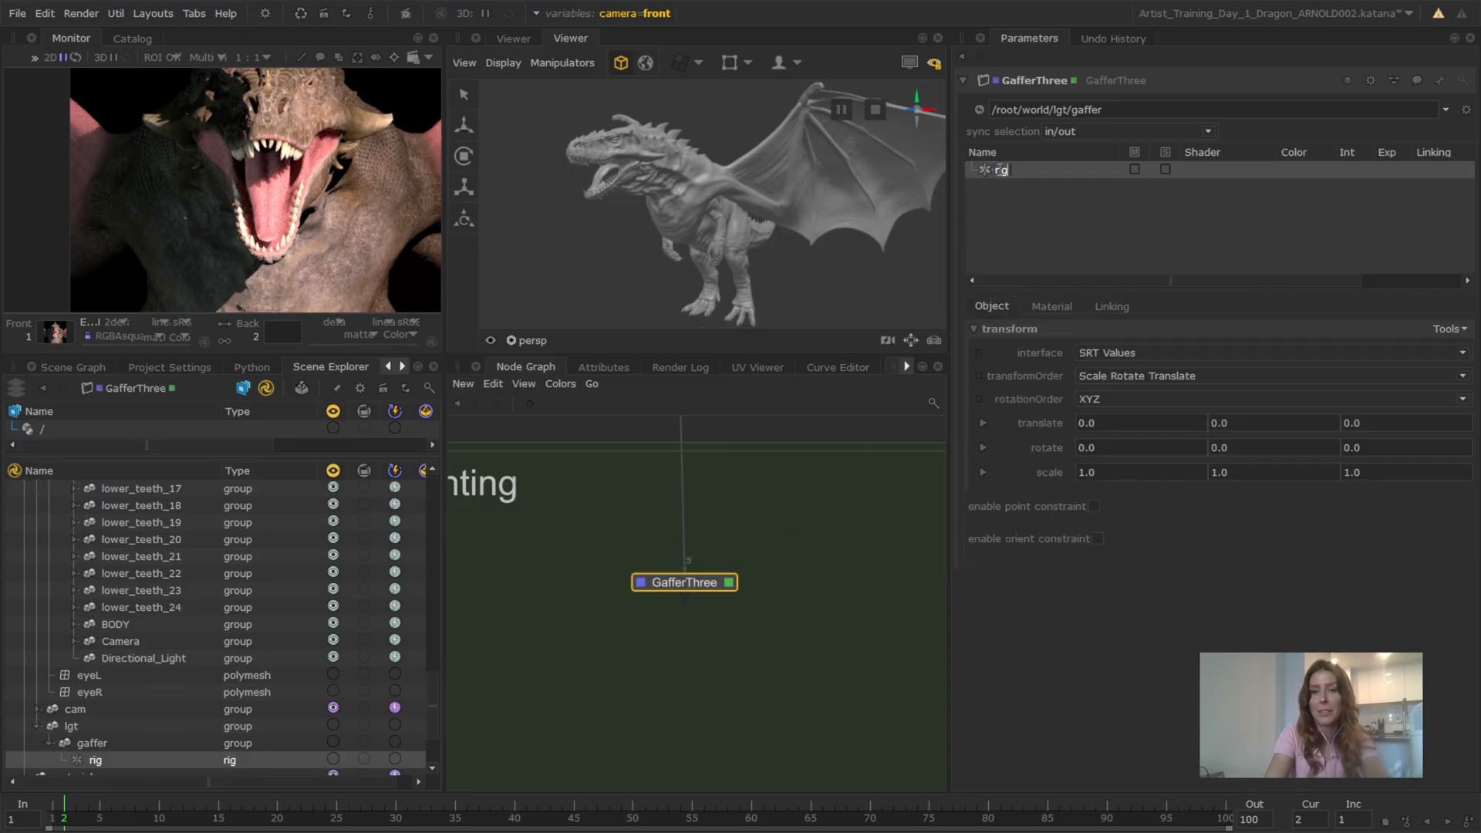
{"action": "type", "text": "chr_"}
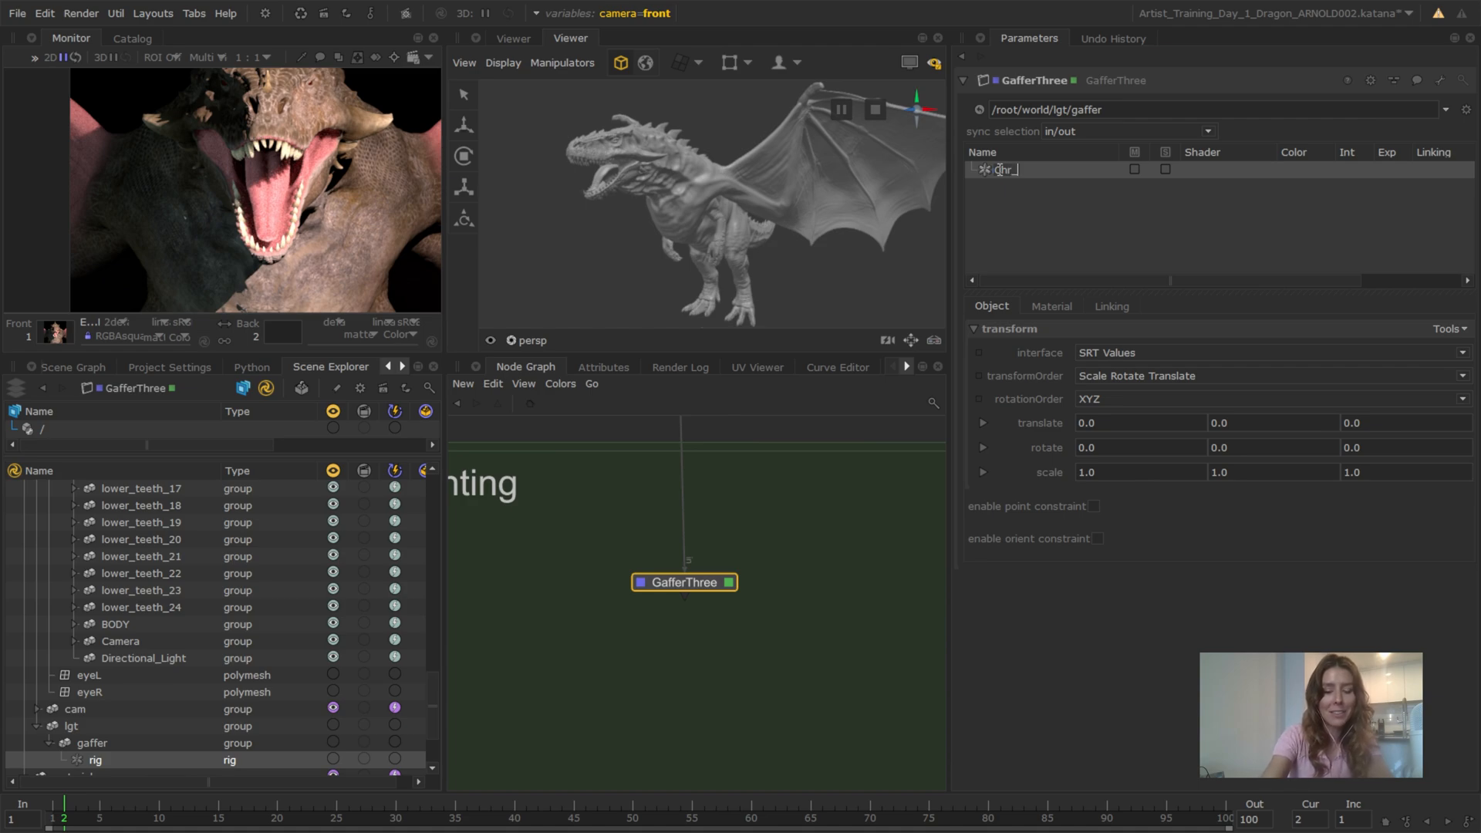
{"action": "type", "text": "Lgt"}
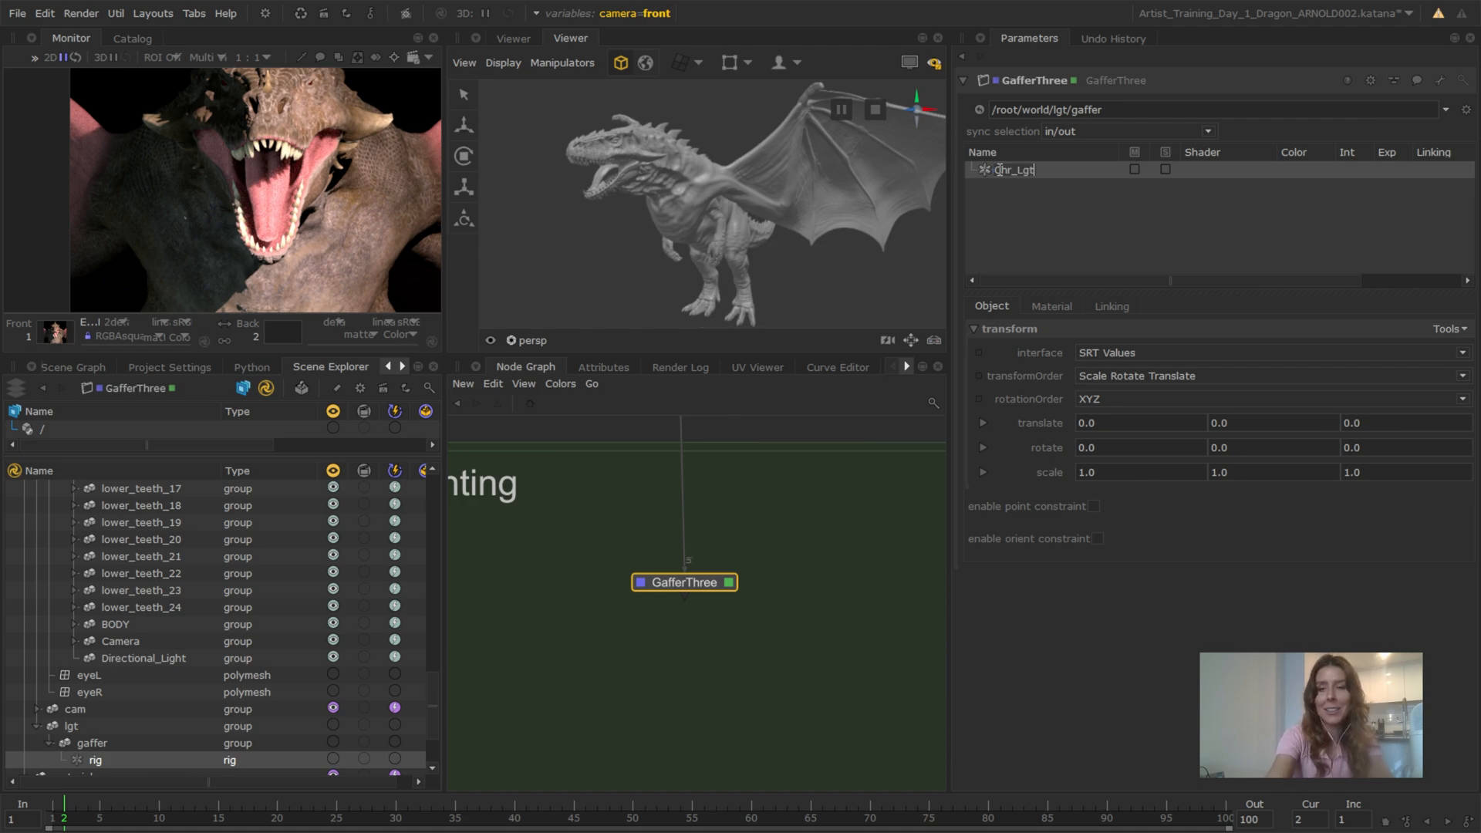
{"action": "type", "text": "Rig"}
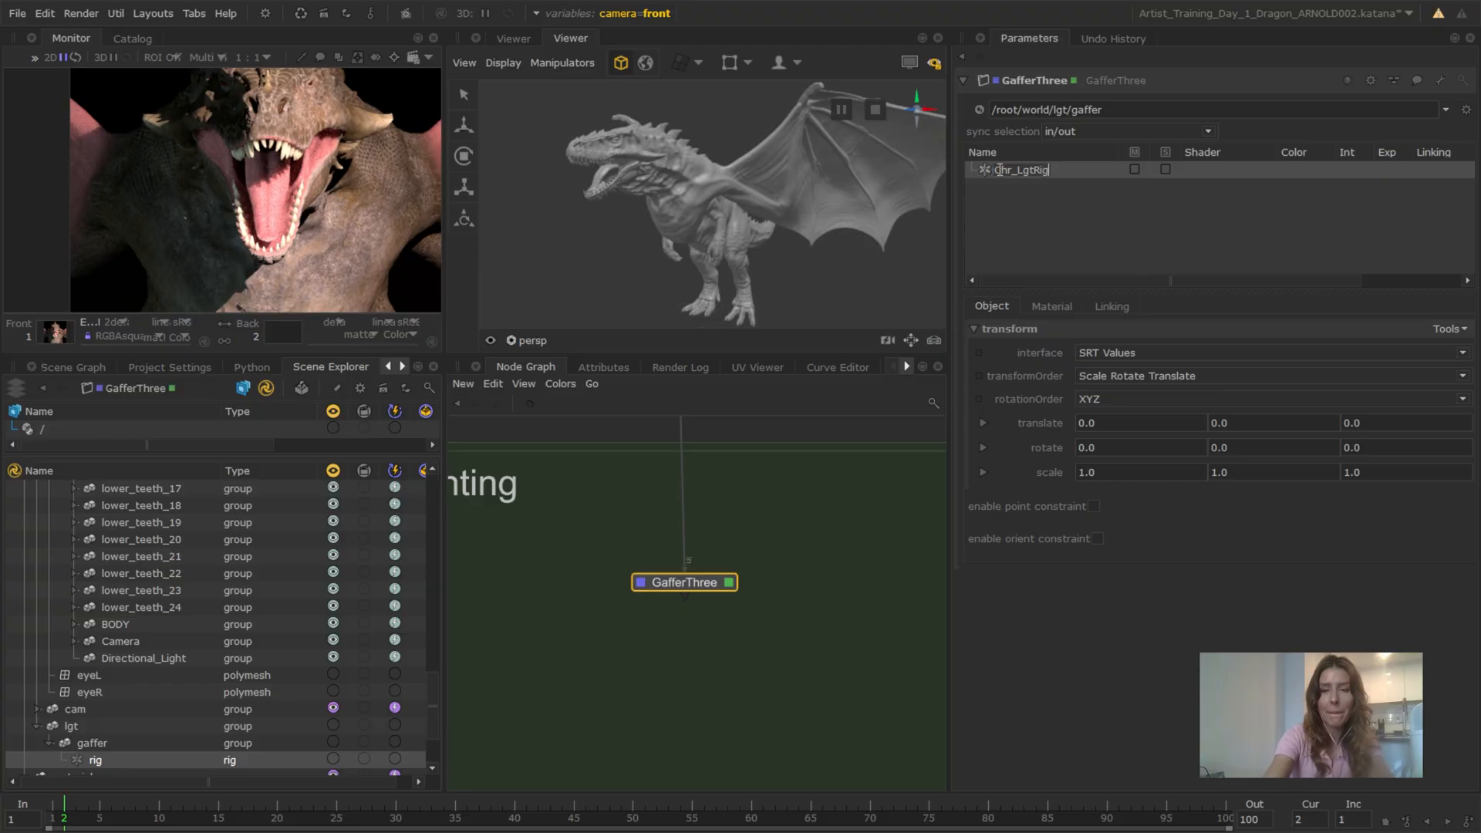
{"action": "key", "text": "Return"}
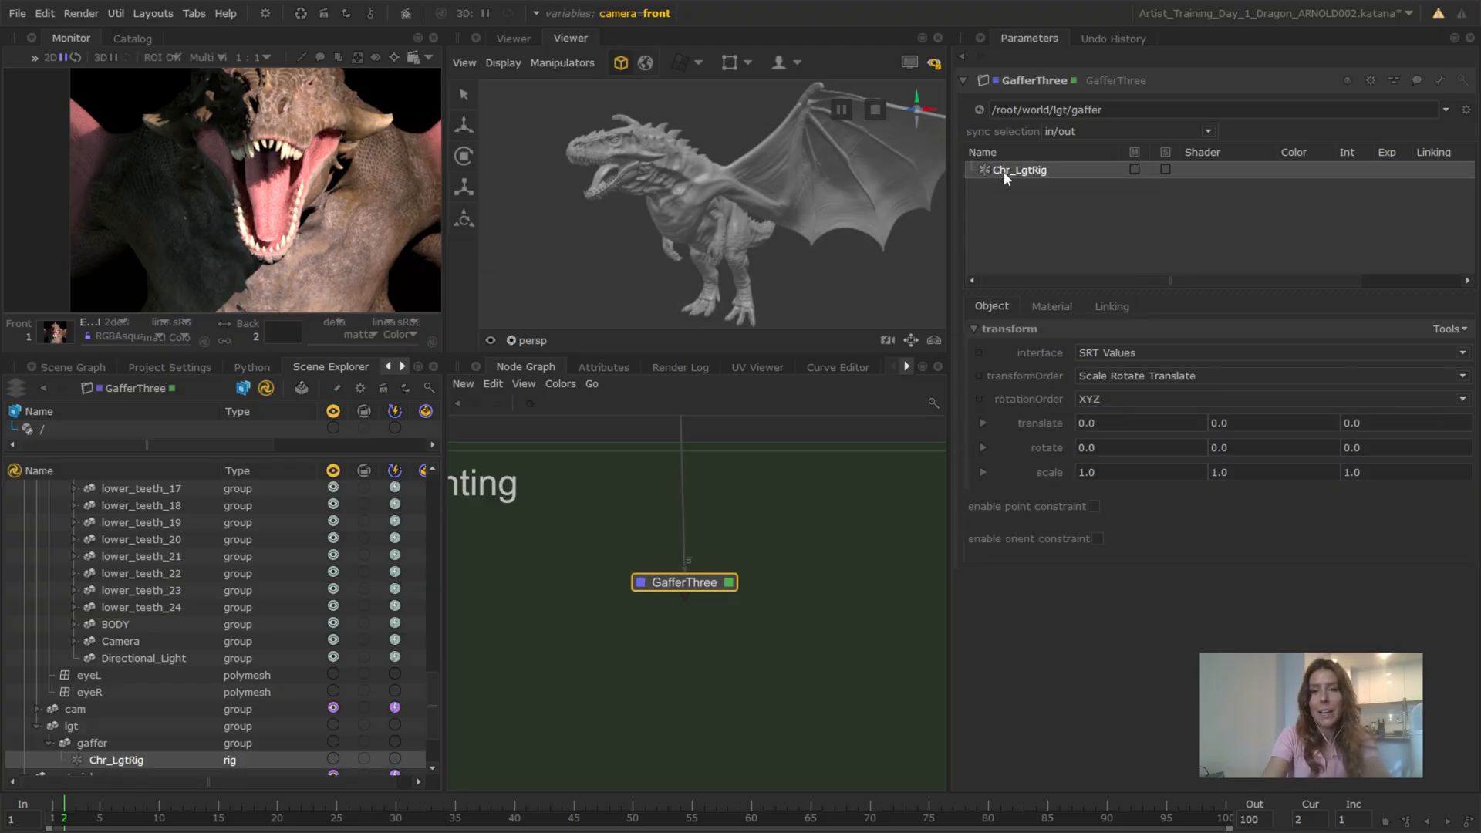
Detach the GafferThree node from the node flow and reconnect it to the output of MaterialAssign_Stack
{"action": "left_click_drag", "start_coordinate": [701, 586], "coordinate": [689, 576]}
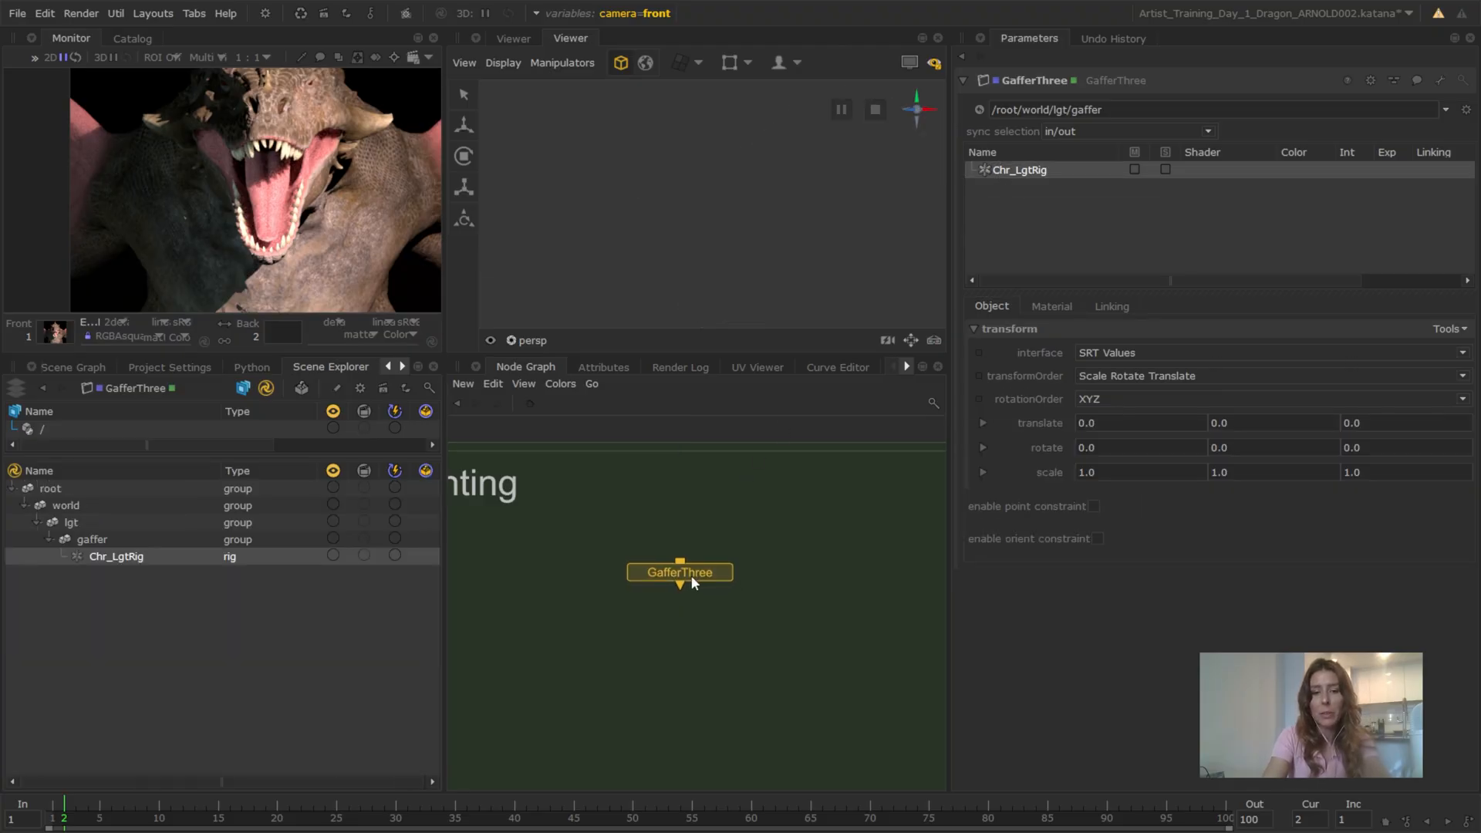
{"action": "middle_click_drag", "start_coordinate": [711, 540], "coordinate": [728, 614]}
{"action": "scroll", "coordinate": [760, 553], "scroll_direction": "down", "scroll_amount": 1}
{"action": "middle_click_drag", "start_coordinate": [751, 522], "coordinate": [751, 599]}
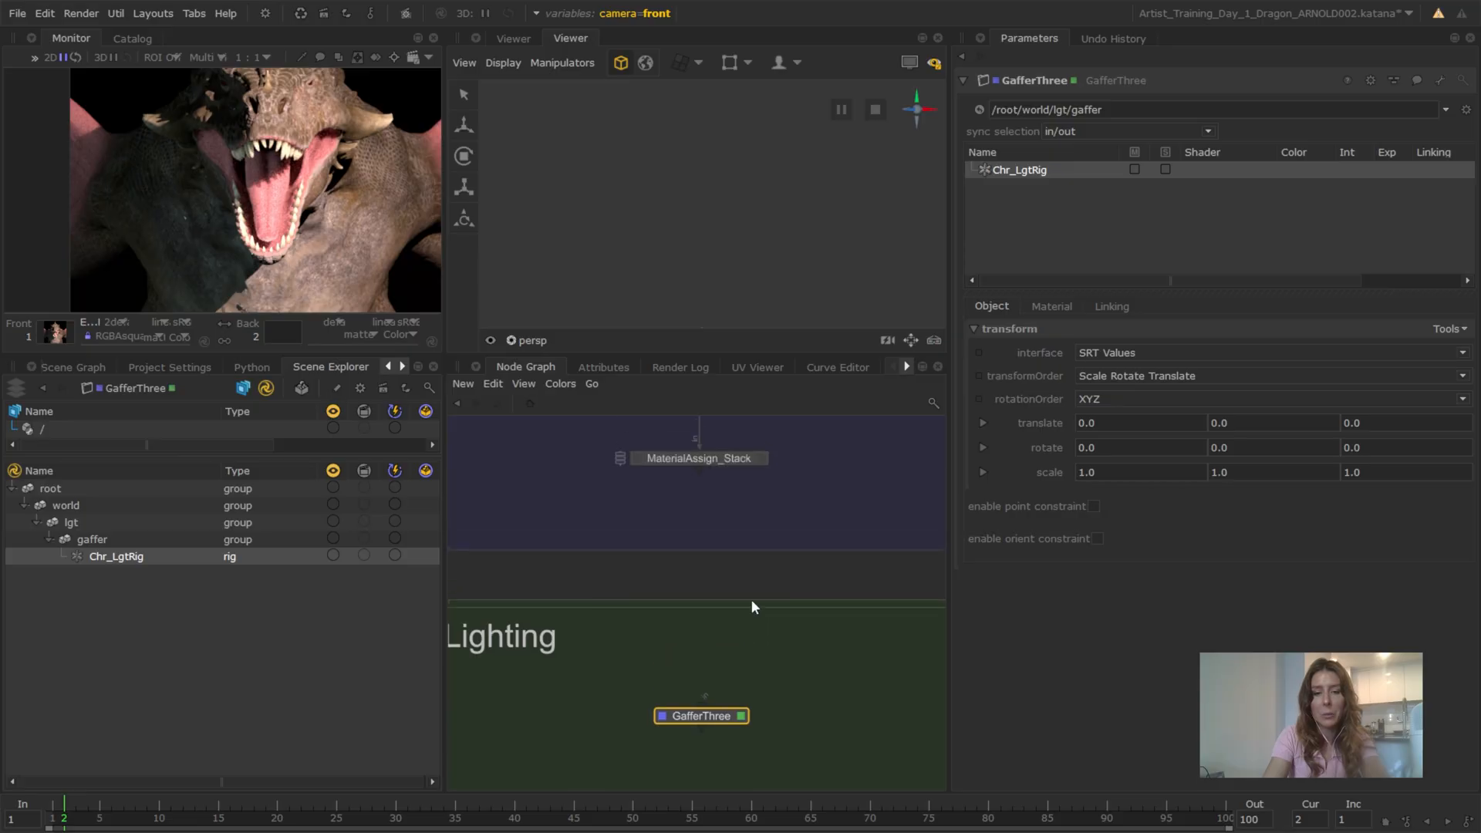
{"action": "left_click_drag", "start_coordinate": [700, 469], "coordinate": [719, 720]}
{"action": "middle_click_drag", "start_coordinate": [718, 721], "coordinate": [720, 567]}
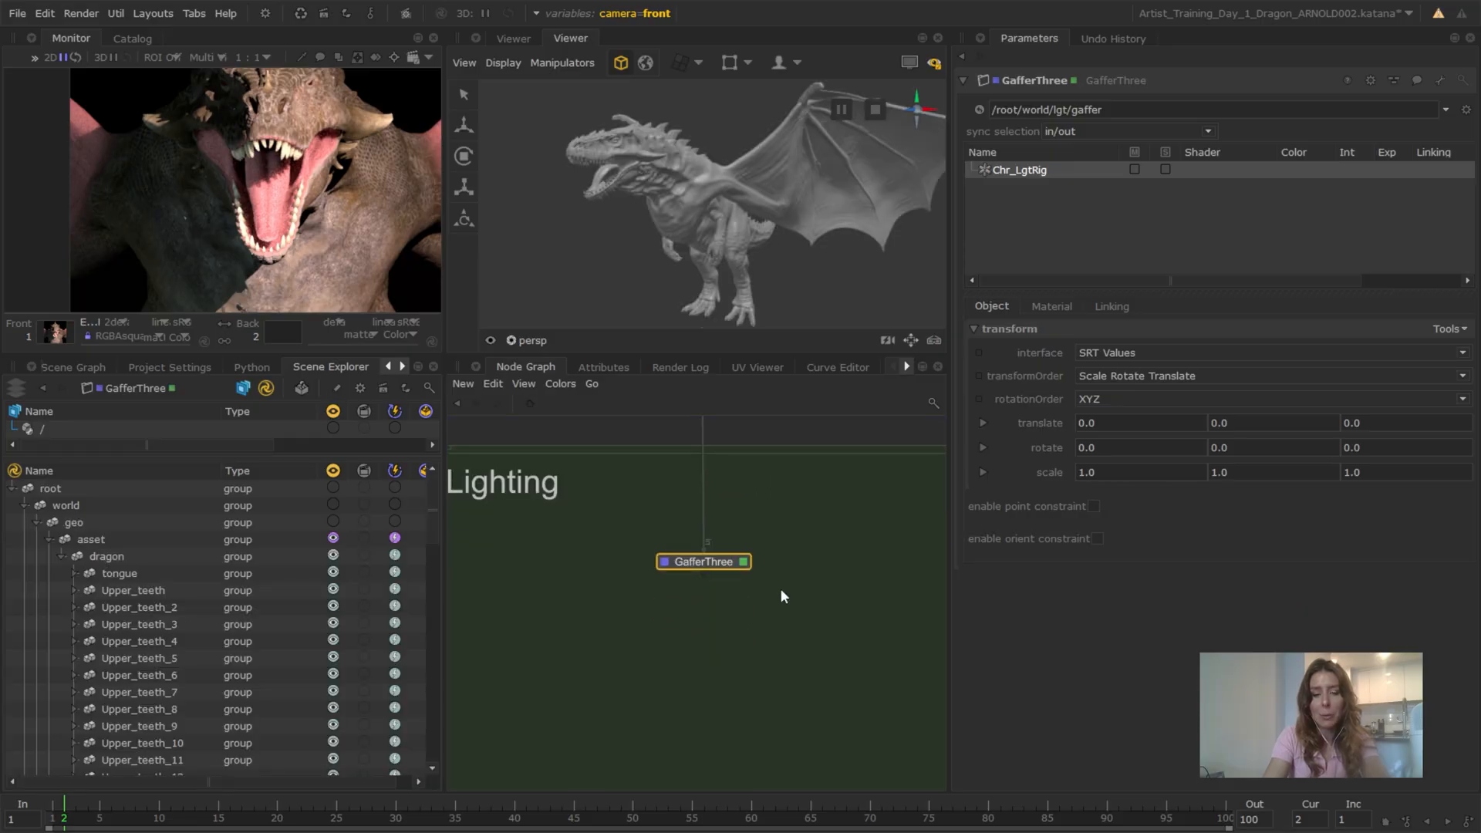
Add an Arnold Disk Light under the Chr_LgtRig rig
{"action": "scroll", "coordinate": [779, 588], "scroll_direction": "up", "scroll_amount": 3}
{"action": "right_click", "coordinate": [1015, 171]}
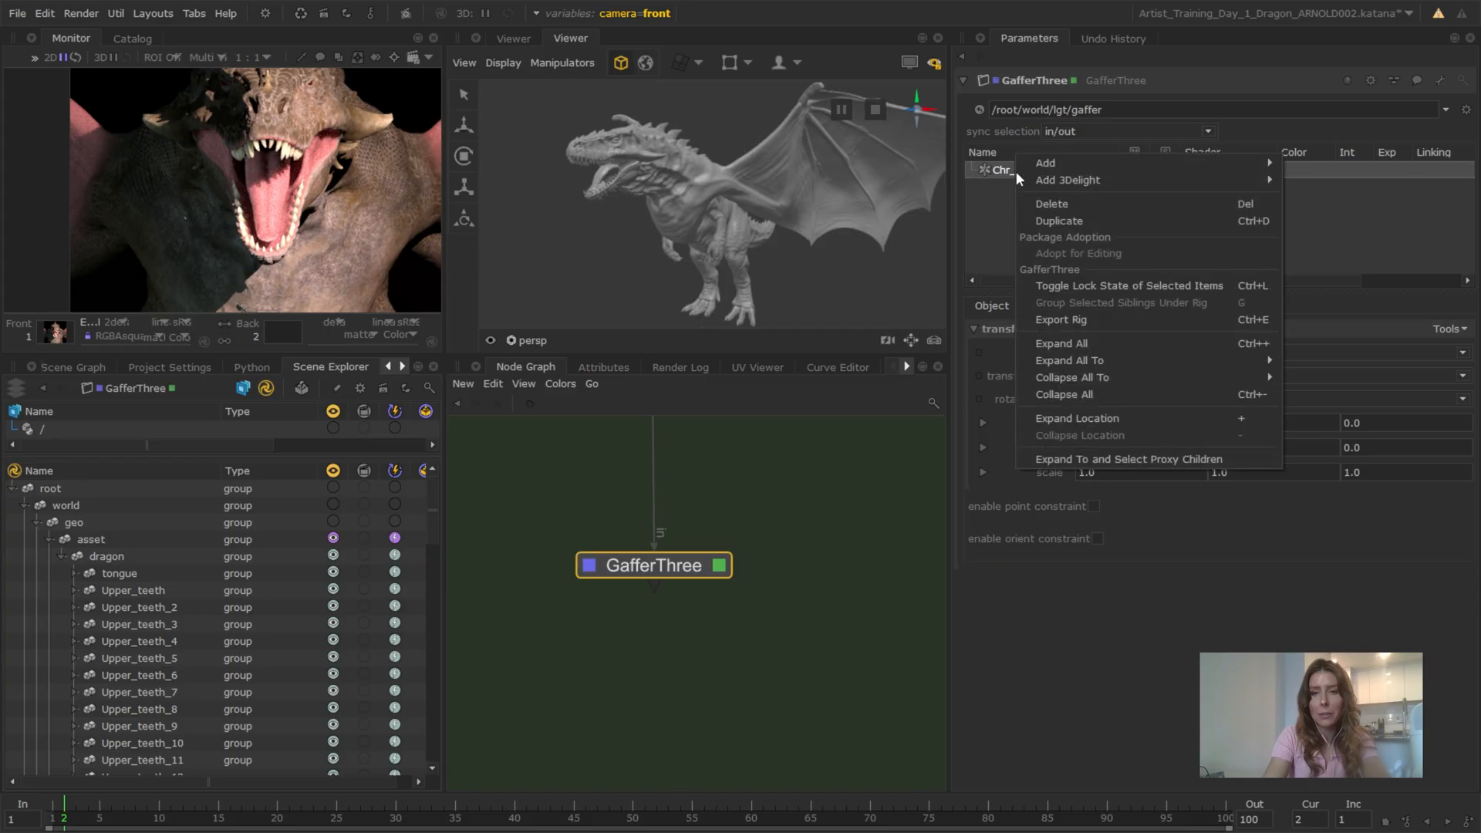
{"action": "mouse_move", "coordinate": [1034, 164]}
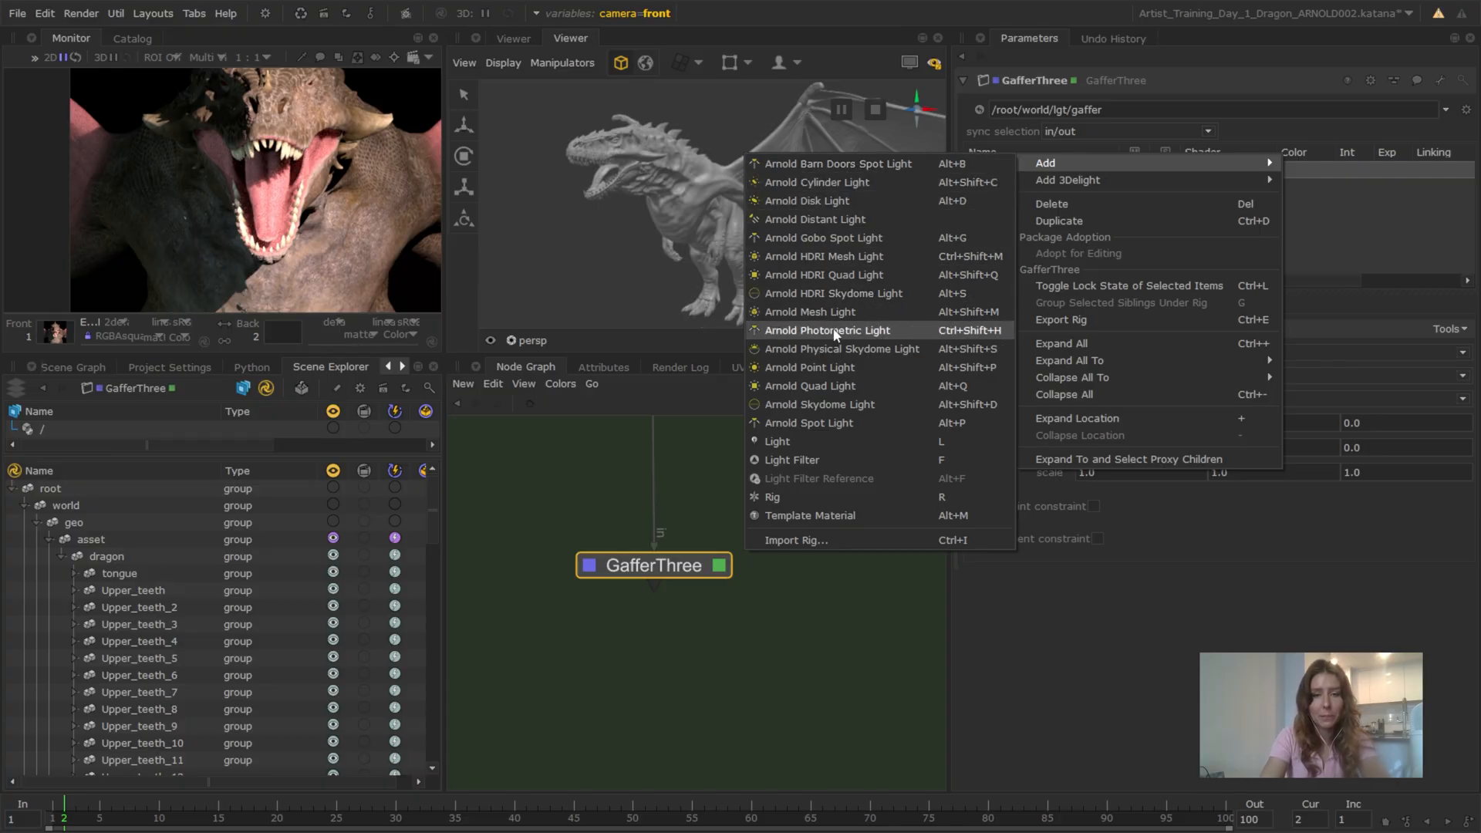
{"action": "left_click", "coordinate": [854, 207]}
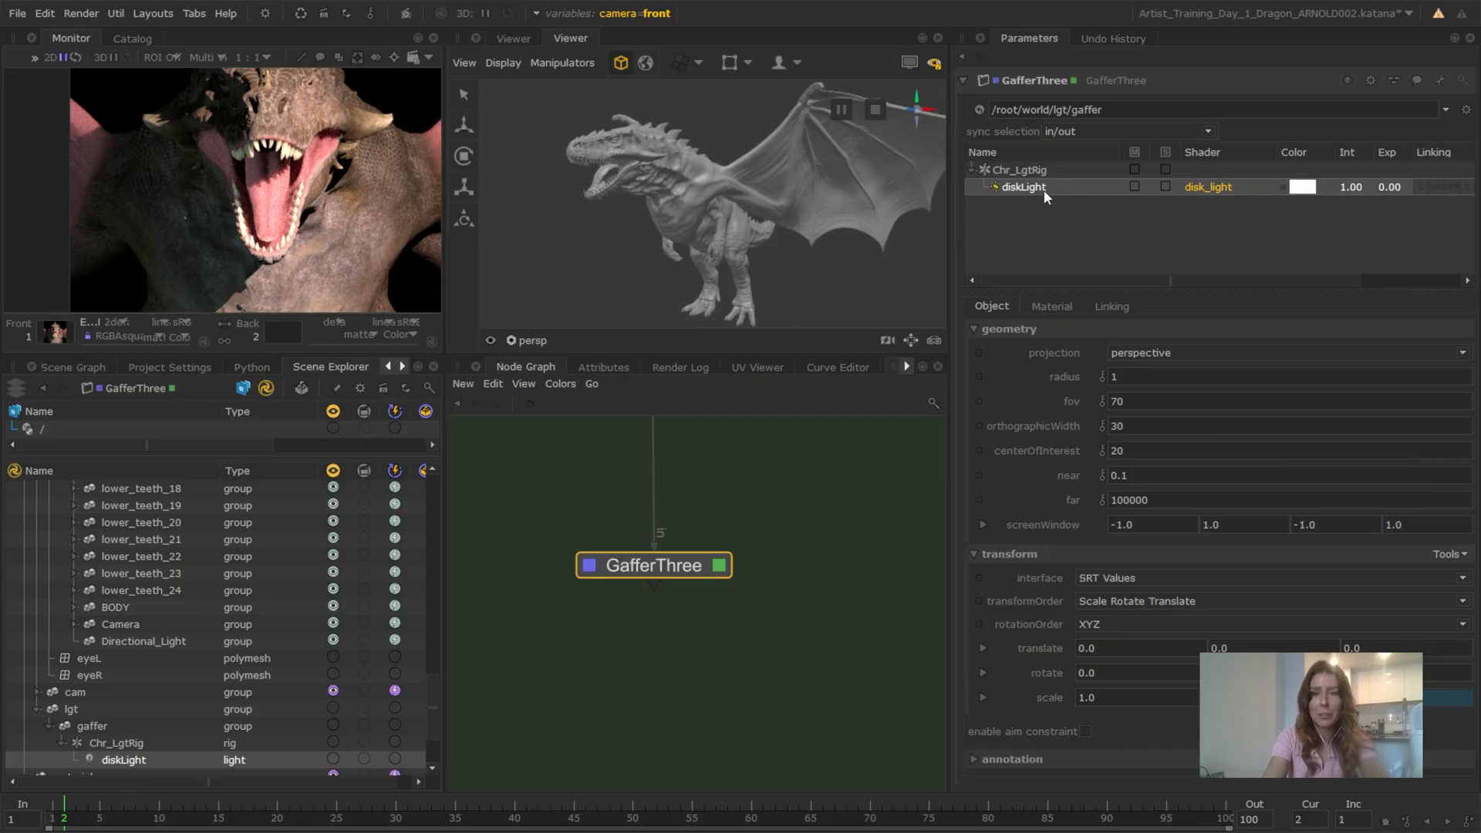
Rename the new disk light as keylight
{"action": "type", "text": "keylgith"}
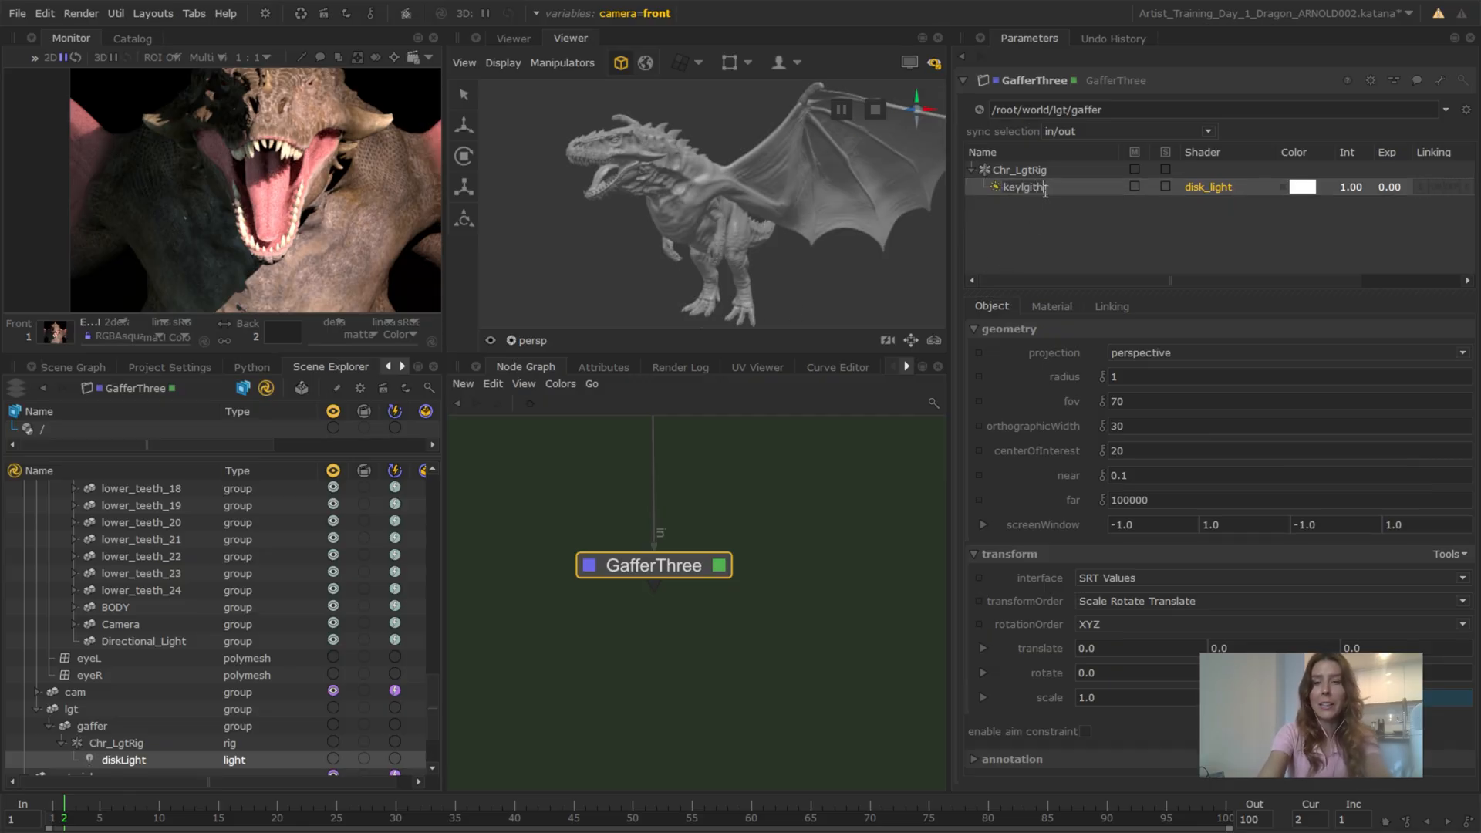
{"action": "key", "text": "Return"}
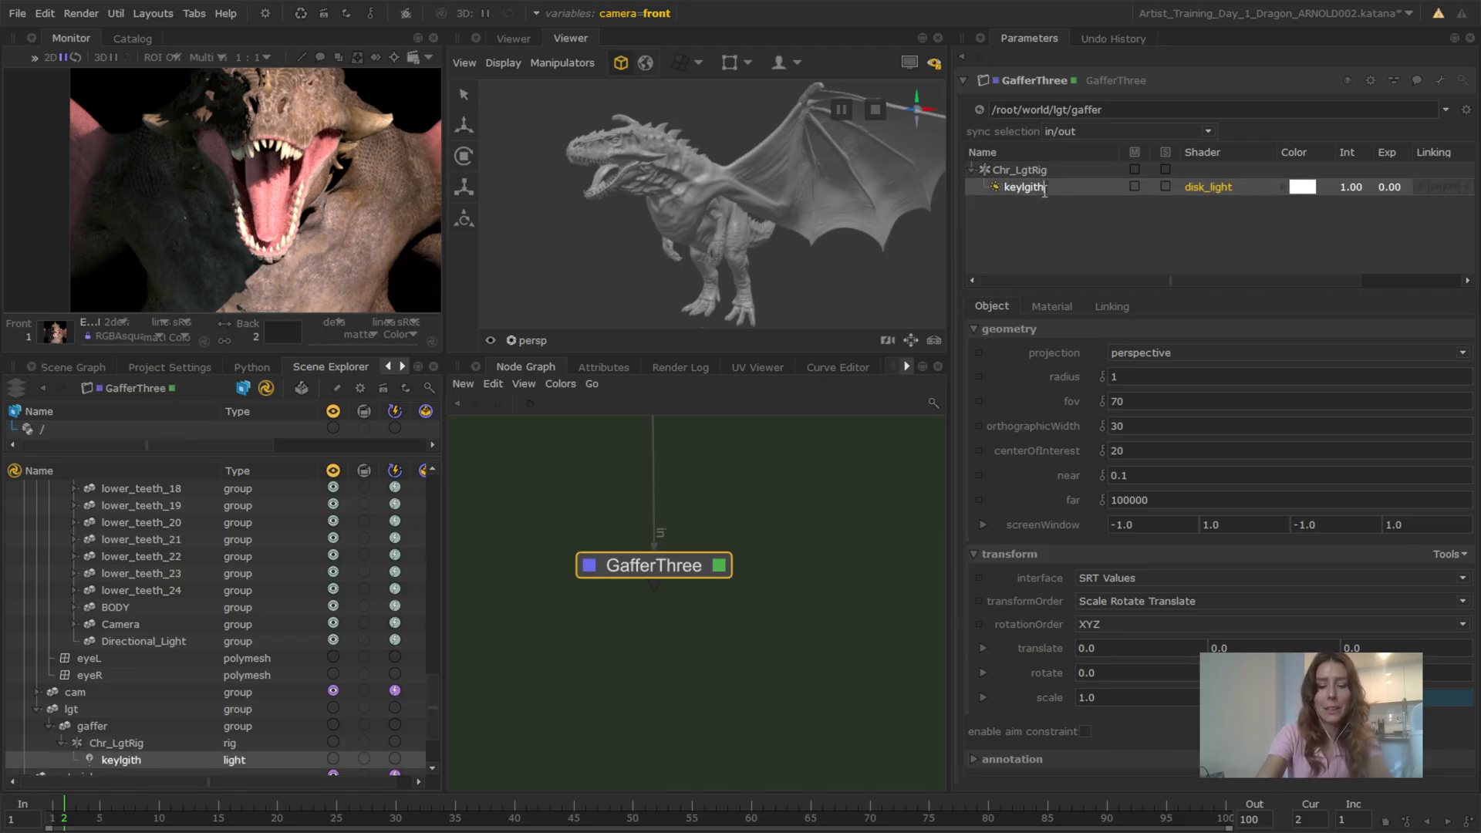
{"action": "key", "text": "BackSpace"}
{"action": "key", "text": "BackSpace"}
{"action": "key", "text": "BackSpace"}
{"action": "key", "text": "BackSpace"}
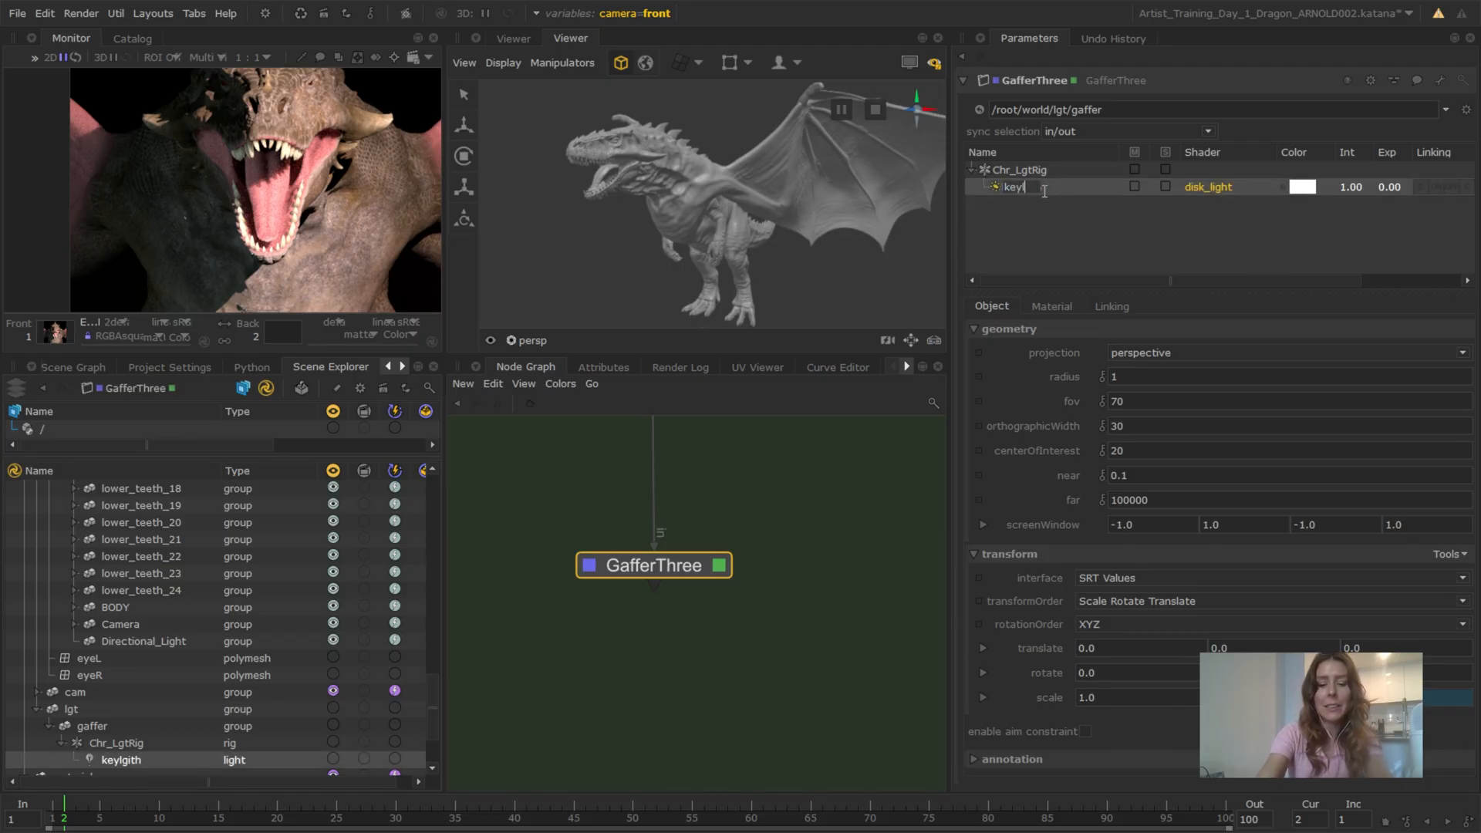
{"action": "type", "text": "ight"}
{"action": "key", "text": "Return"}
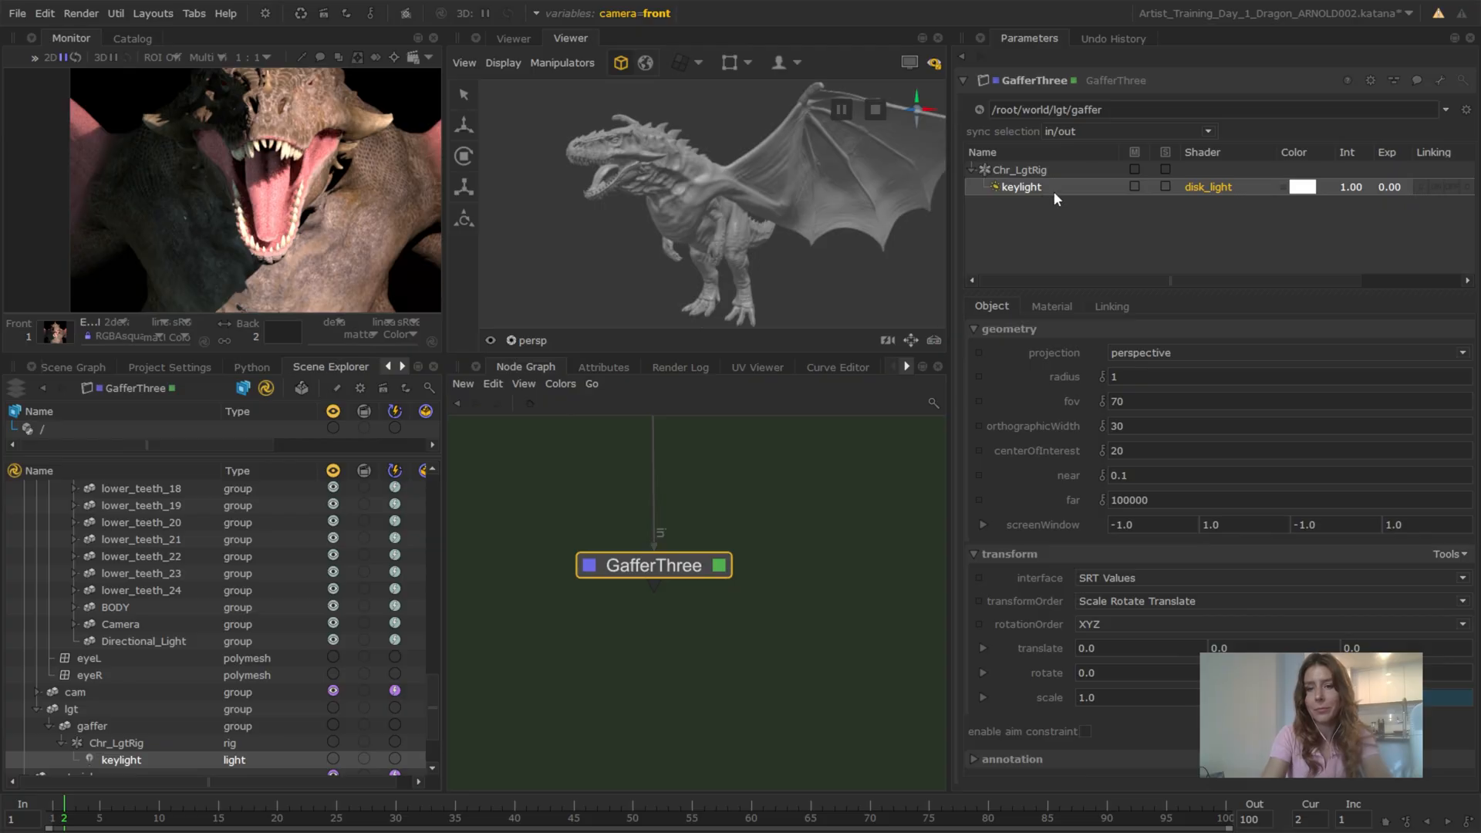
Set the keylight's intensity to 1 and its exposure to 16
{"action": "left_click", "coordinate": [1348, 186]}
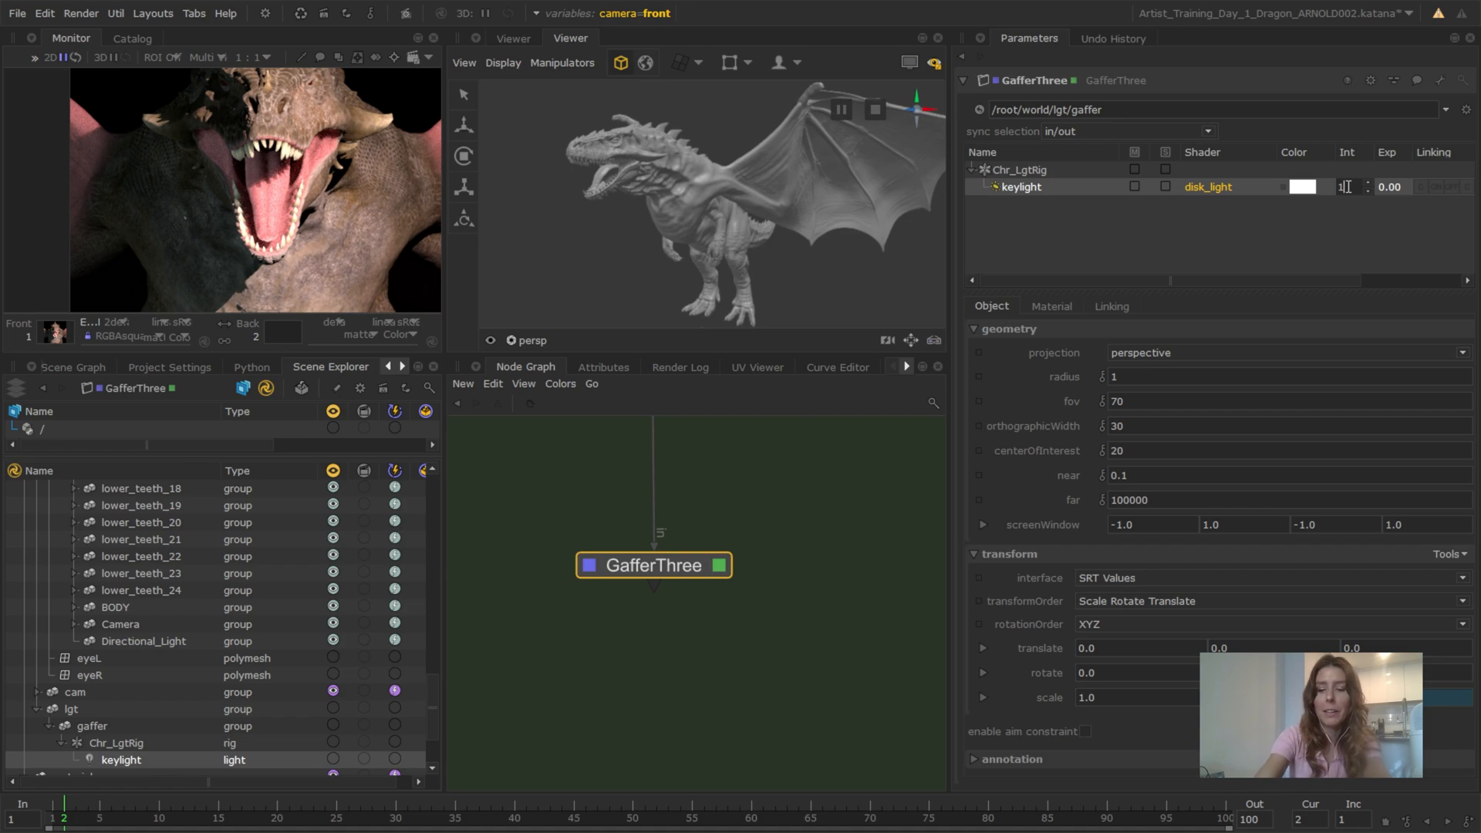
{"action": "key", "text": "Return"}
{"action": "double_click", "coordinate": [1393, 185]}
{"action": "type", "text": "1"}
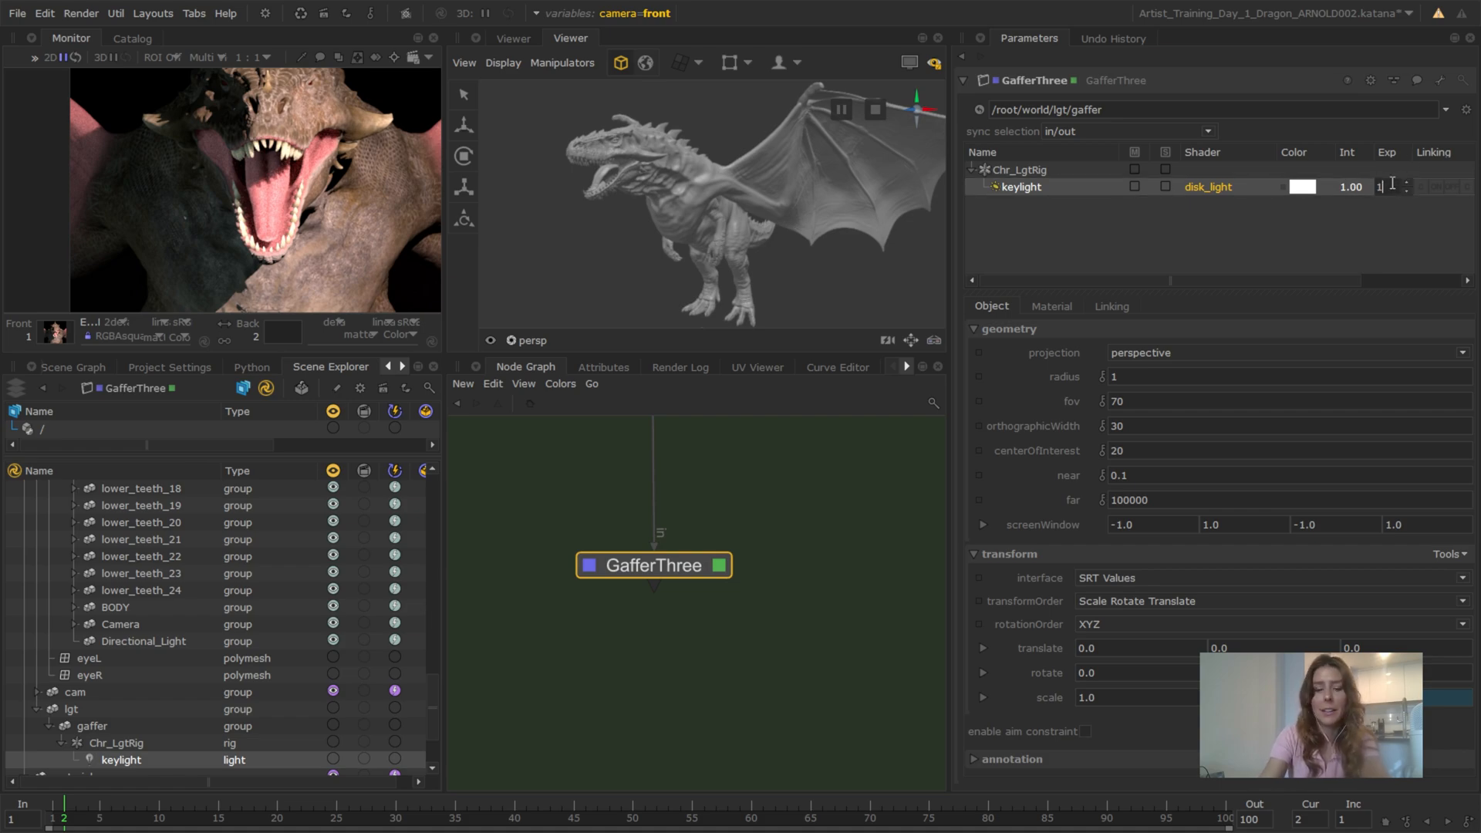
{"action": "type", "text": "6"}
{"action": "key", "text": "Return"}
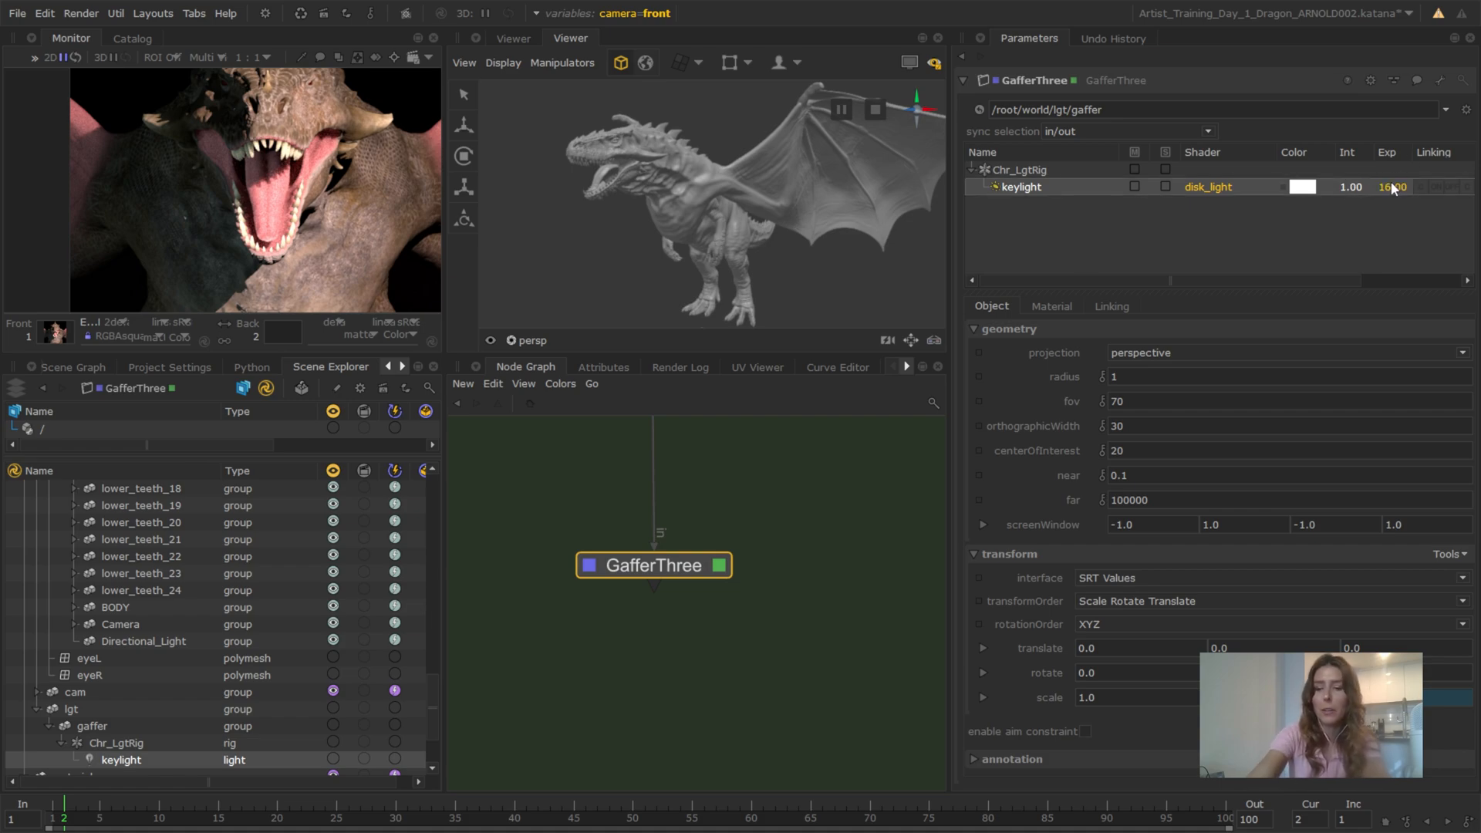
Set the keylight's color to a pale pink with red 1, green 0.66677 and blue 0.66677
{"action": "left_click", "coordinate": [1300, 188]}
{"action": "left_click", "coordinate": [534, 278]}
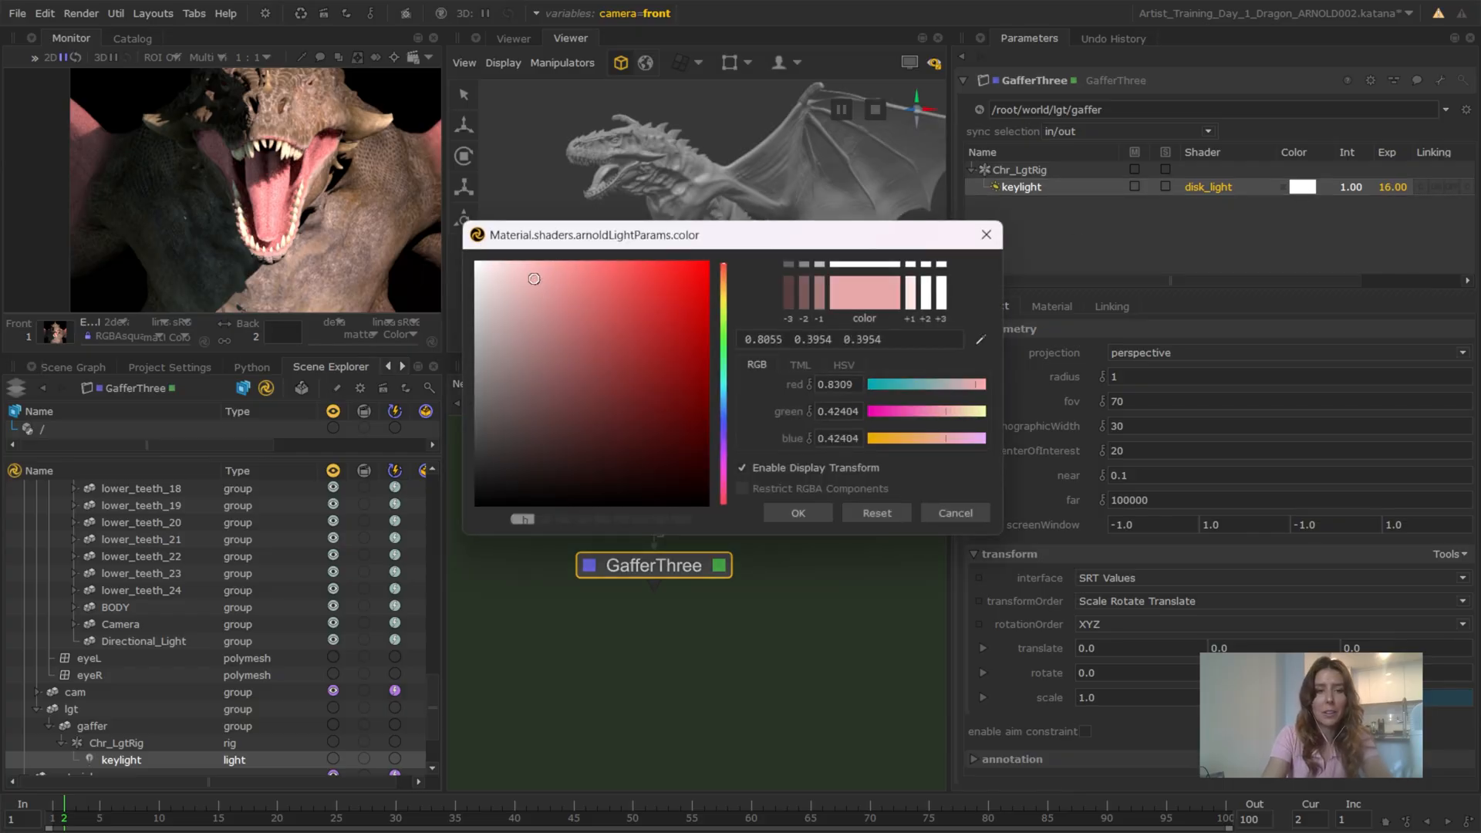
{"action": "left_click_drag", "start_coordinate": [534, 279], "coordinate": [513, 260]}
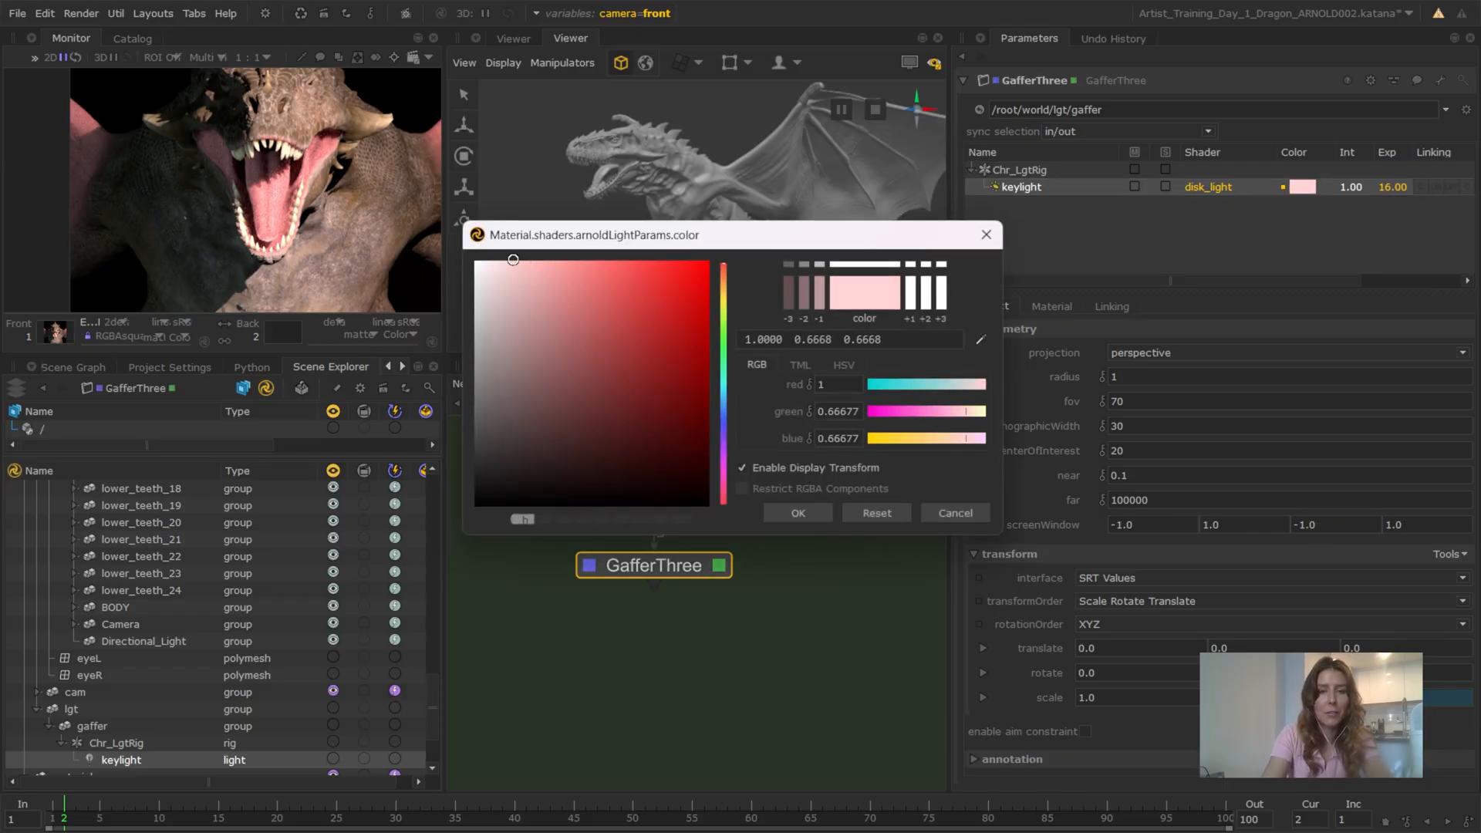
{"action": "left_click", "coordinate": [807, 514]}
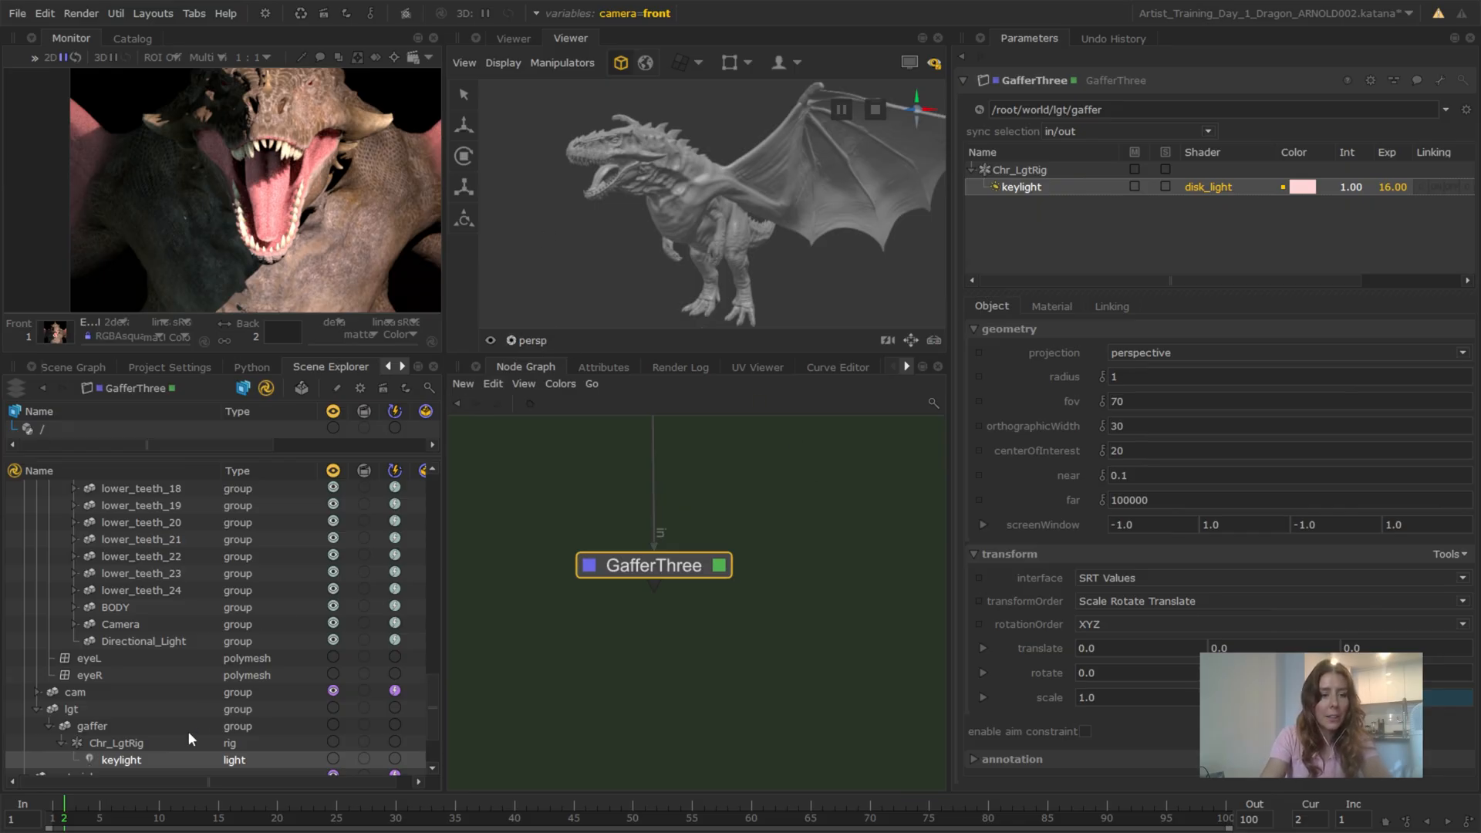
Maximize the 3D viewer around the dragon and turn on its lighting tools for the gaffer's keylight
{"action": "scroll", "coordinate": [266, 729], "scroll_direction": "down", "scroll_amount": 2}
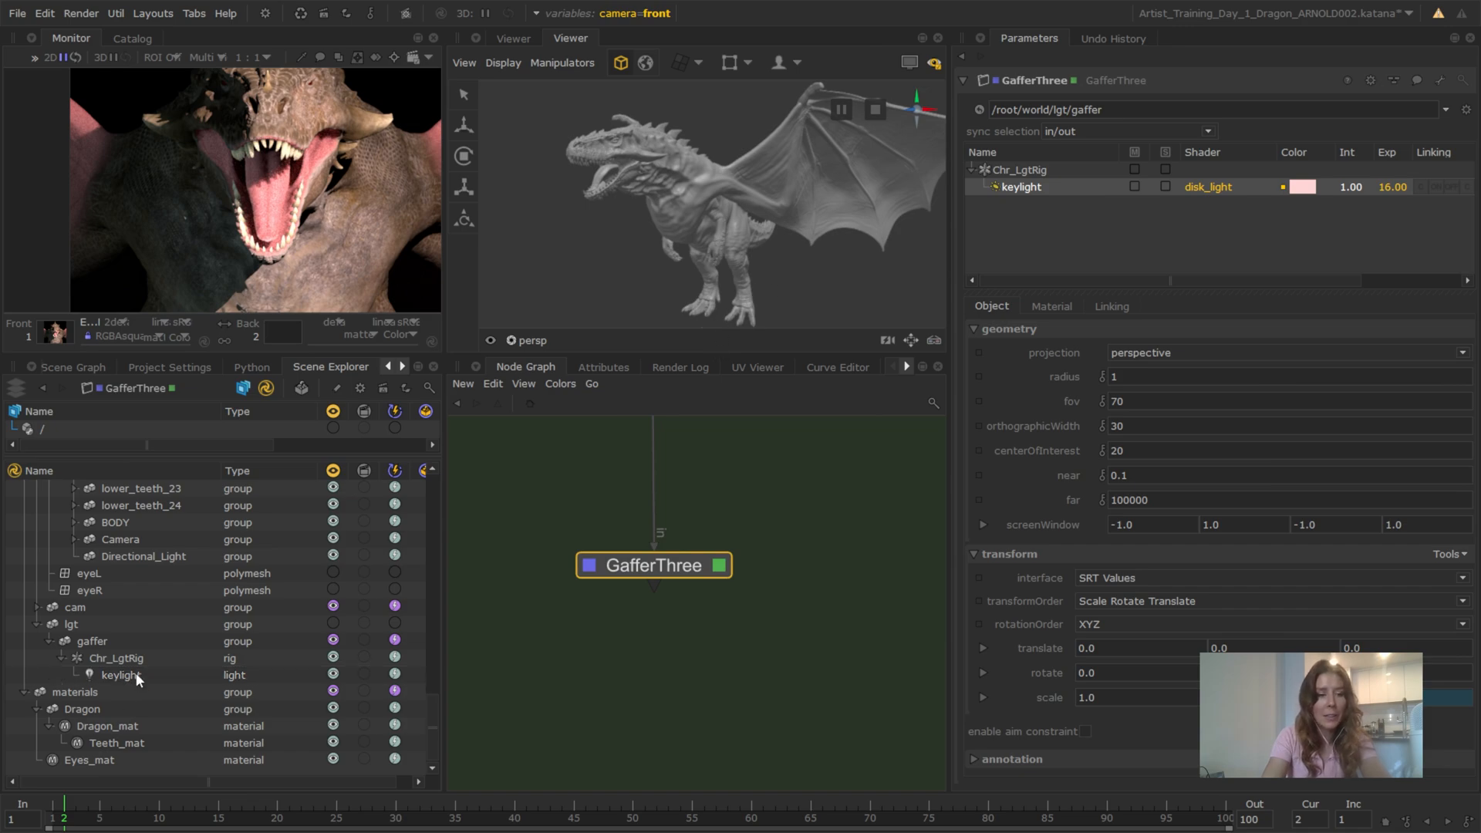
{"action": "key", "text": "space"}
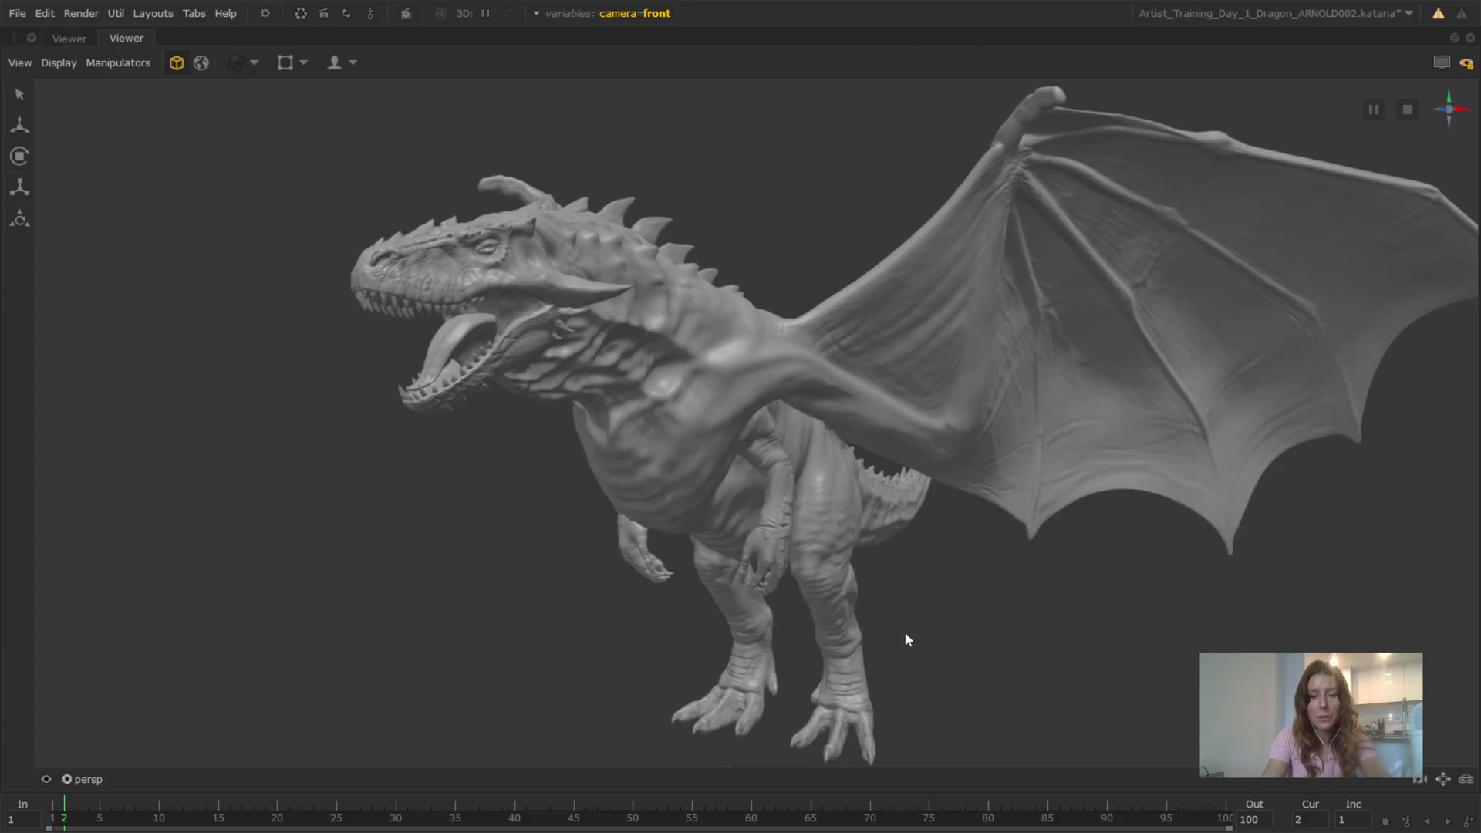
{"action": "scroll", "coordinate": [941, 625], "scroll_direction": "down", "scroll_amount": 3}
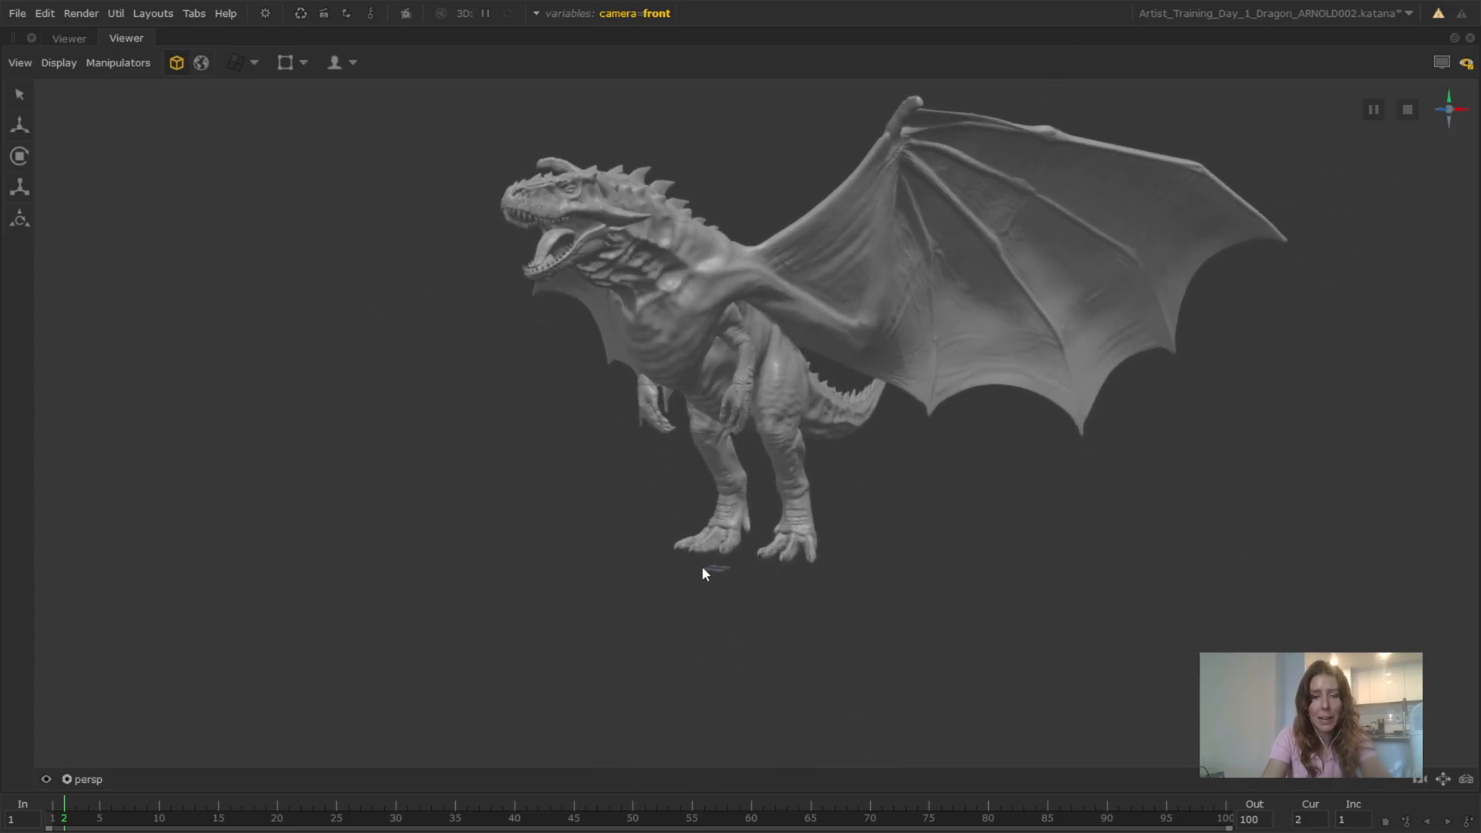
{"action": "left_click_drag", "start_coordinate": [703, 571], "coordinate": [751, 606]}
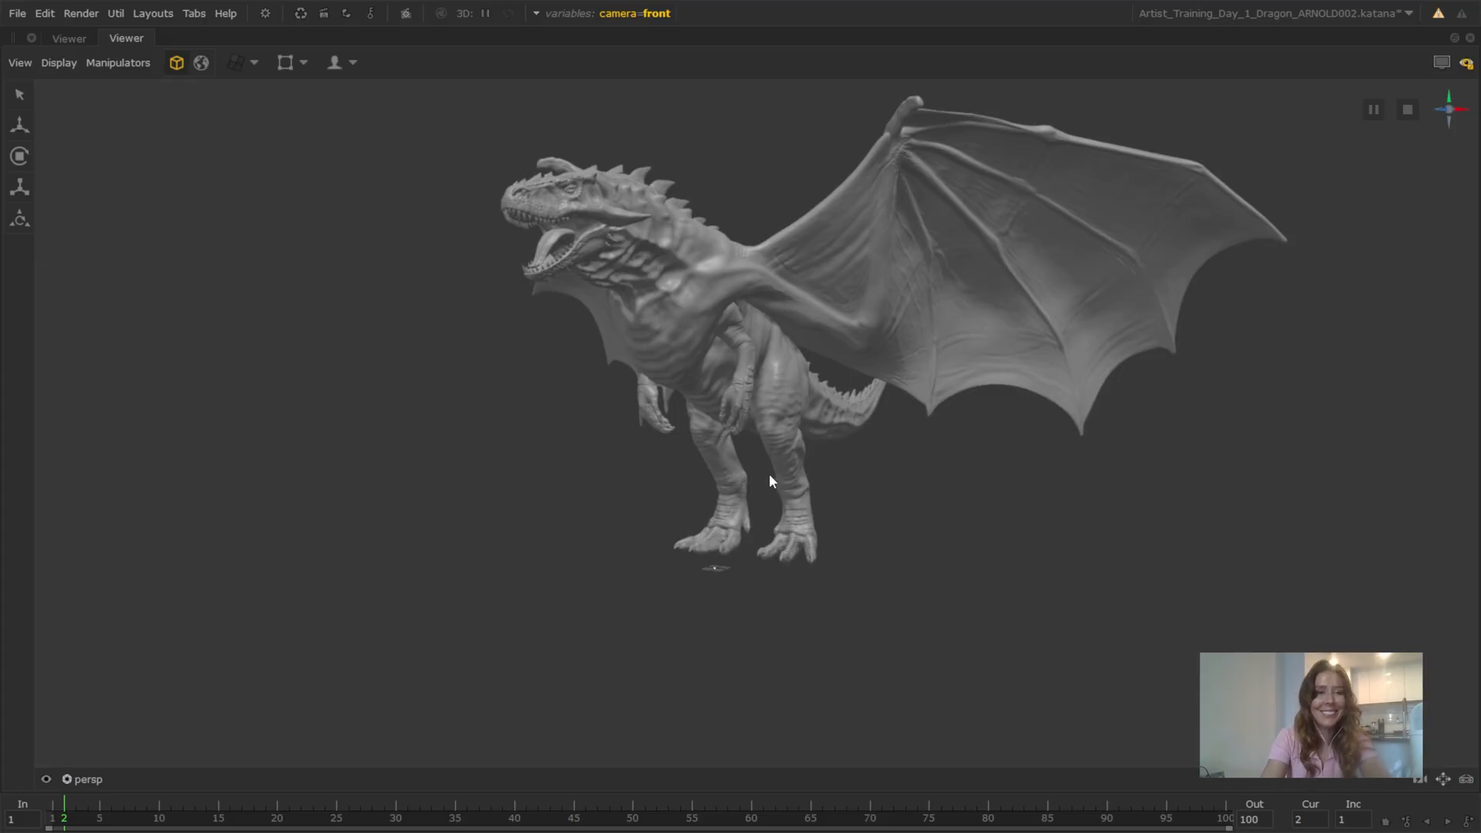
{"action": "left_click", "coordinate": [344, 73]}
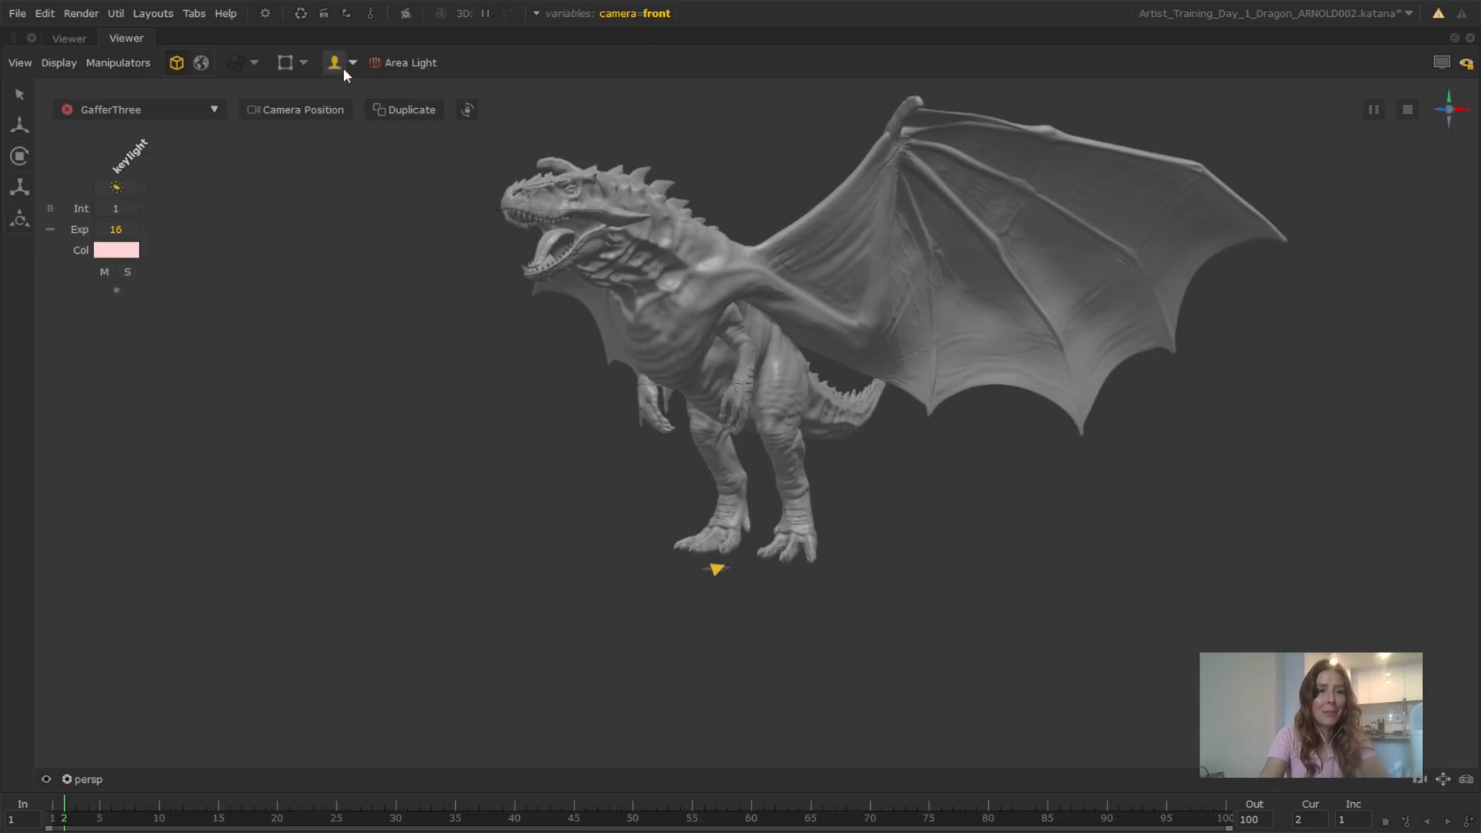
Scale the keylight up uniformly so its disk is wider than the dragon's feet
{"action": "left_click_drag", "start_coordinate": [744, 572], "coordinate": [762, 628], "text": "alt"}
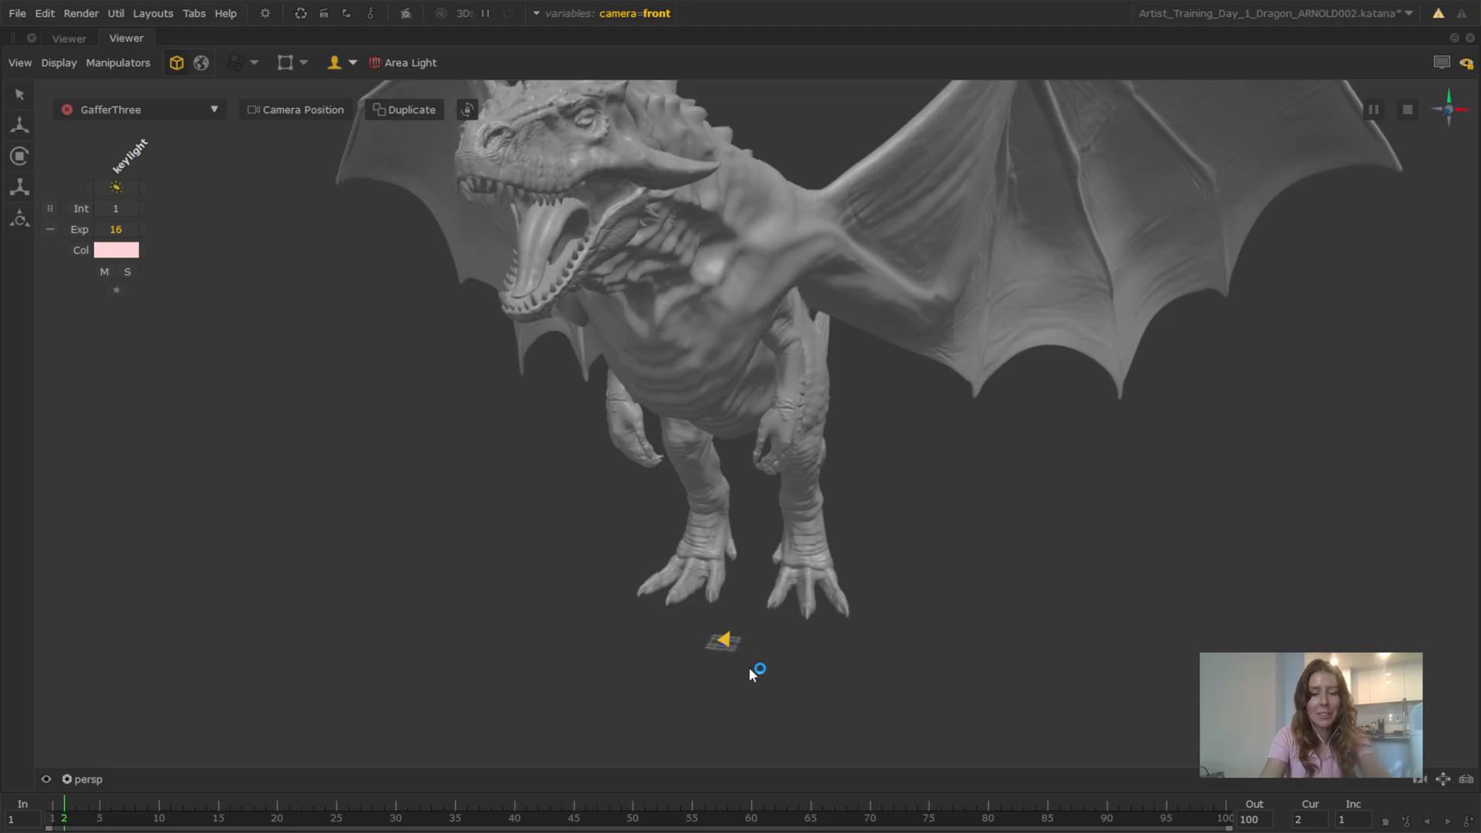
{"action": "key", "text": "w"}
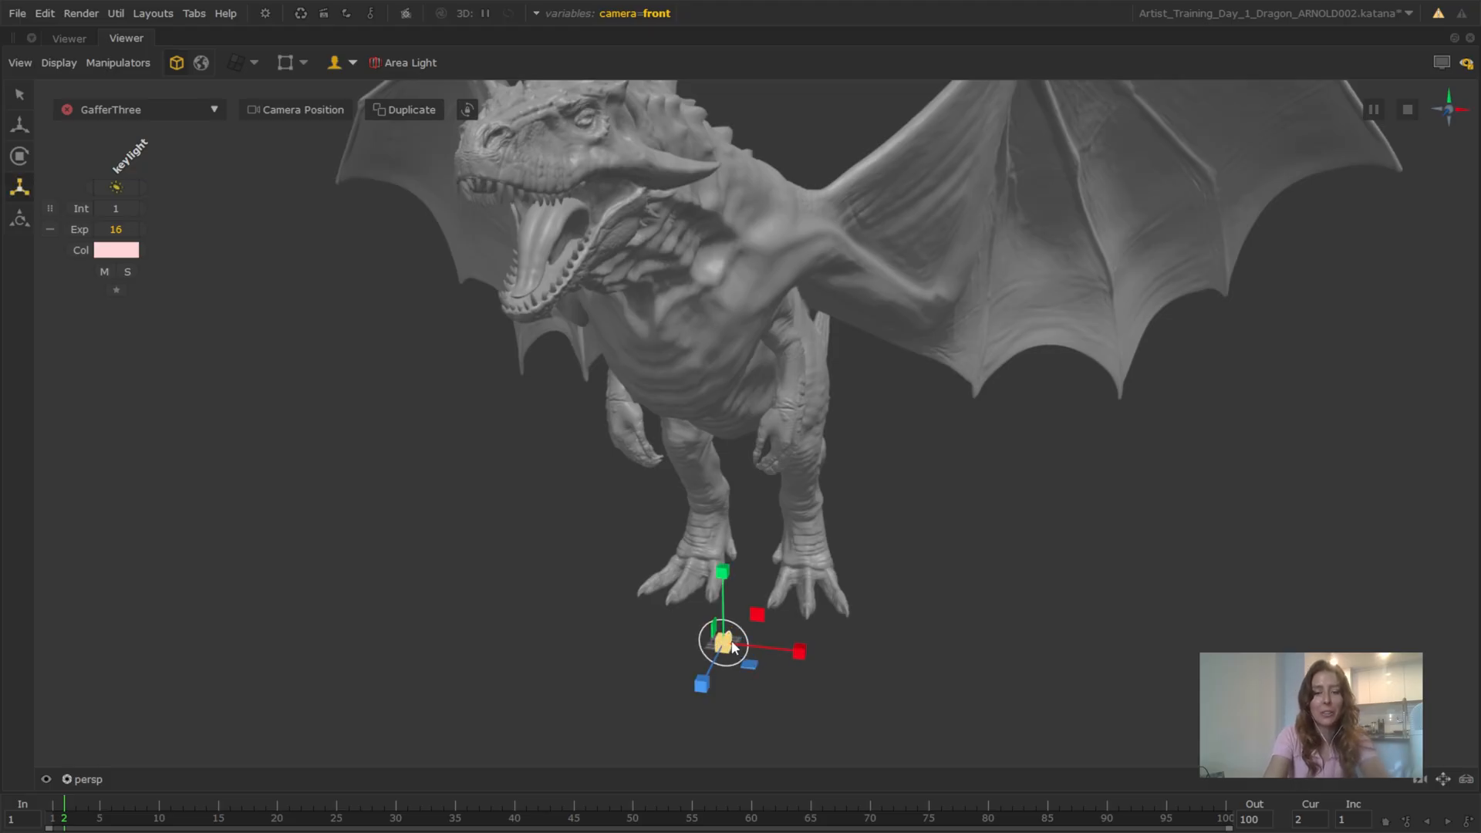
{"action": "left_click_drag", "start_coordinate": [726, 642], "coordinate": [717, 622]}
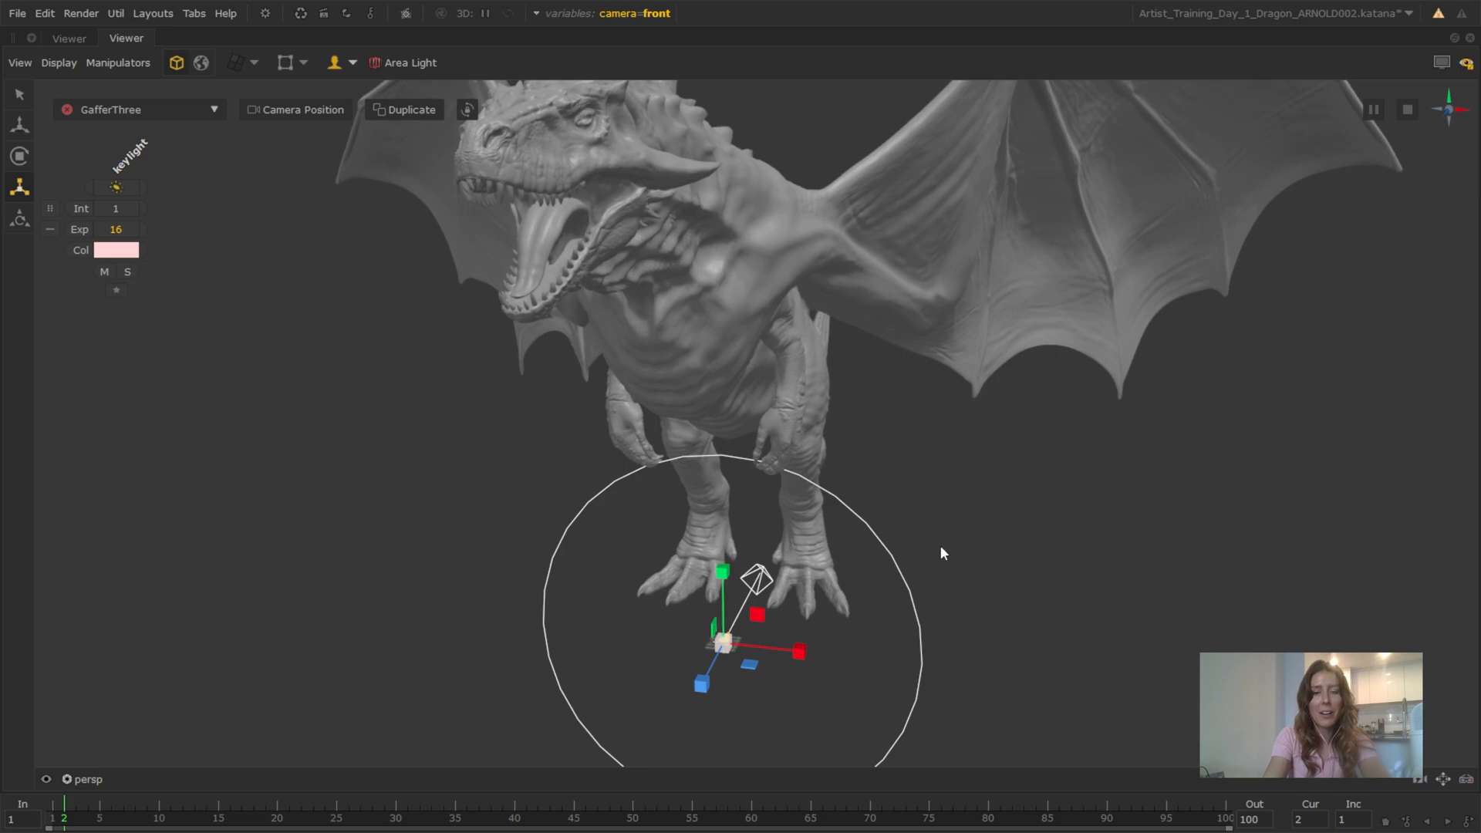
{"action": "right_click_drag", "start_coordinate": [942, 548], "coordinate": [810, 486], "text": "alt"}
{"action": "left_click_drag", "start_coordinate": [671, 486], "coordinate": [796, 527], "text": "alt"}
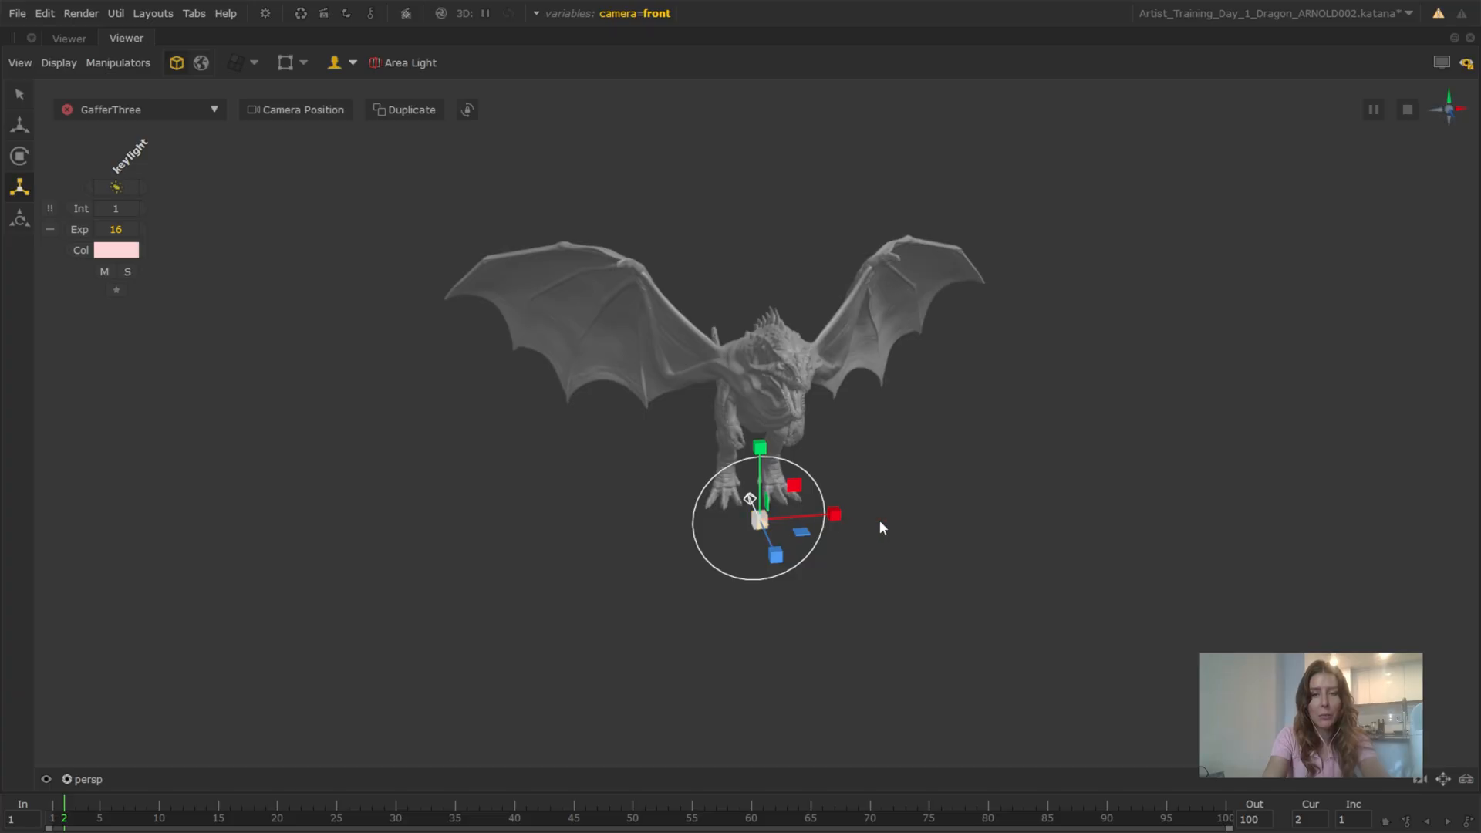
Examine the keylight from the dragon's side, toggle the lighting tools off and on, and review the available light placement modes
{"action": "right_click_drag", "start_coordinate": [879, 522], "coordinate": [918, 537], "text": "alt"}
{"action": "left_click_drag", "start_coordinate": [917, 538], "coordinate": [830, 540], "text": "alt"}
{"action": "right_click_drag", "start_coordinate": [830, 540], "coordinate": [846, 586], "text": "alt"}
{"action": "middle_click_drag", "start_coordinate": [846, 586], "coordinate": [808, 387], "text": "alt"}
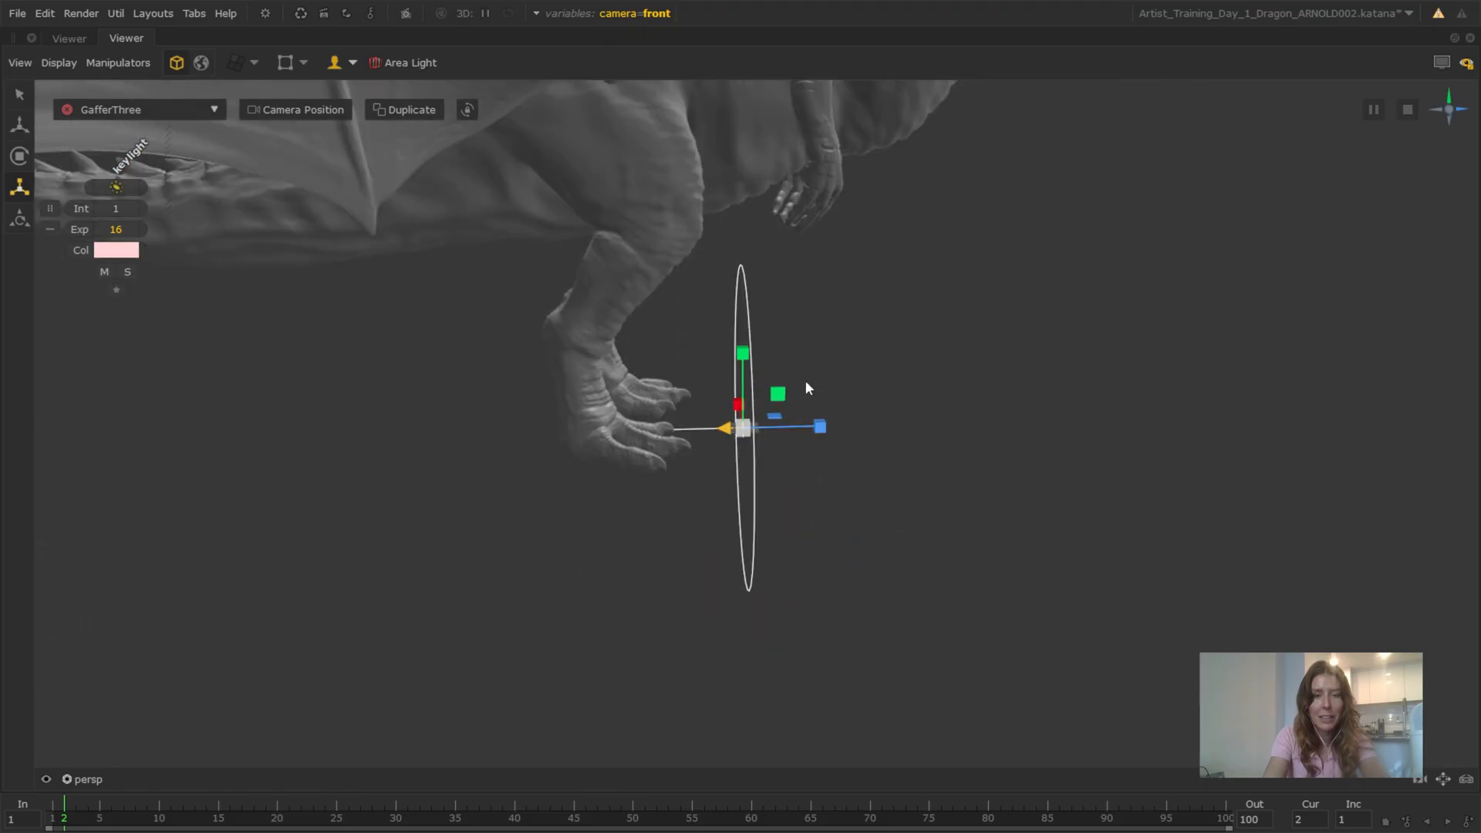
{"action": "left_click", "coordinate": [334, 63]}
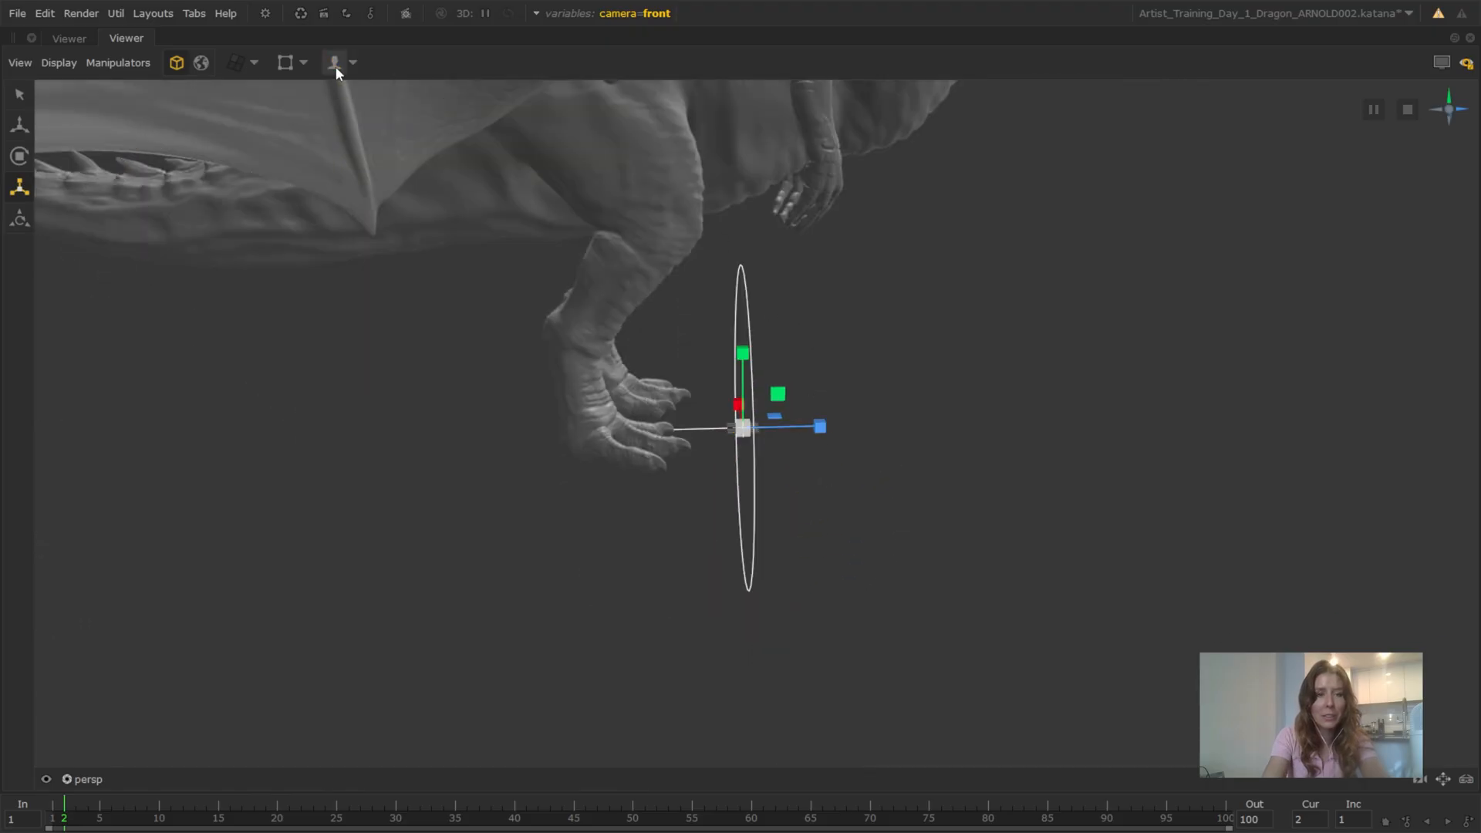
{"action": "left_click", "coordinate": [336, 66]}
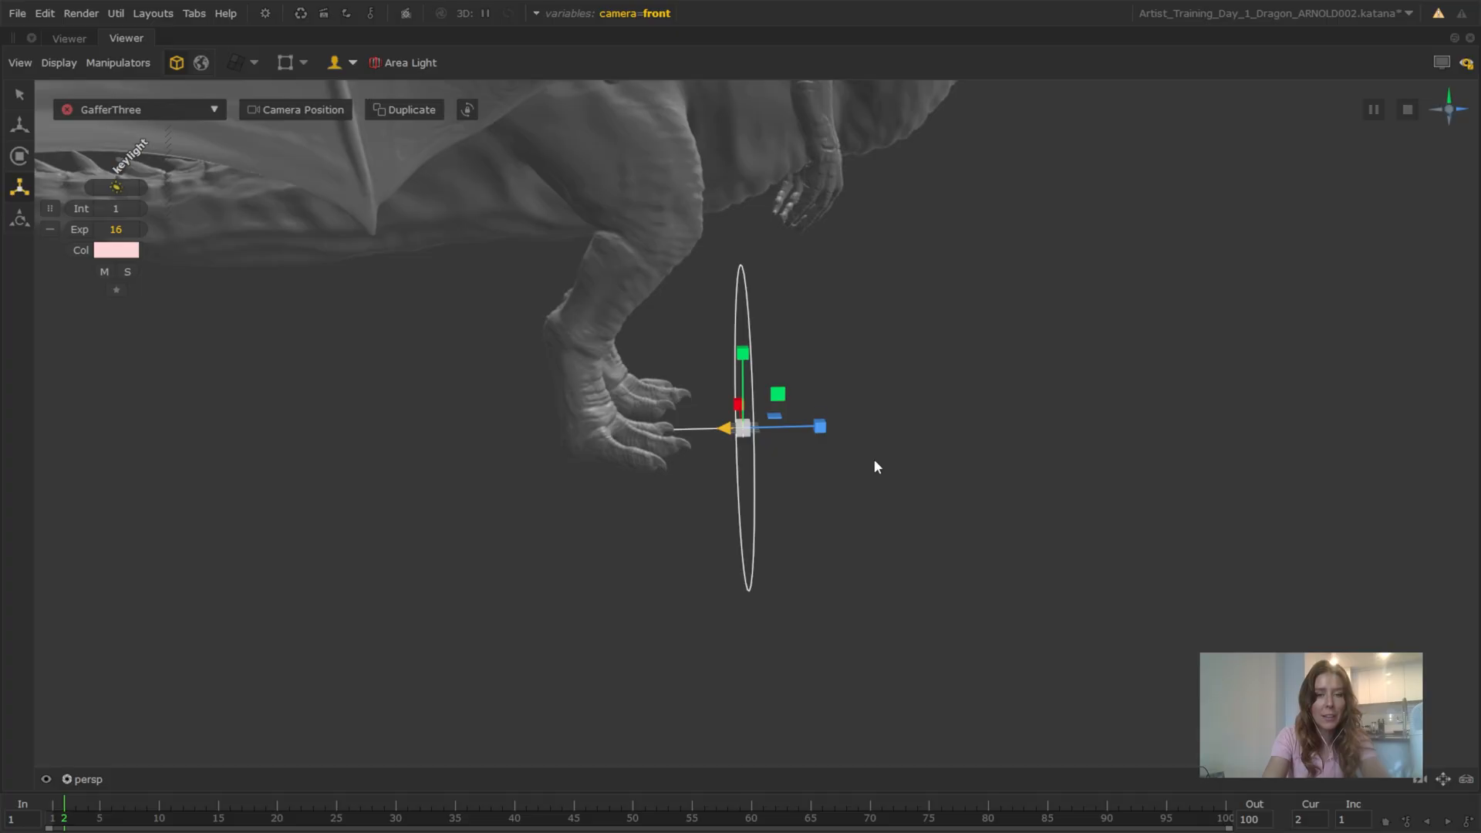
{"action": "left_click", "coordinate": [334, 63]}
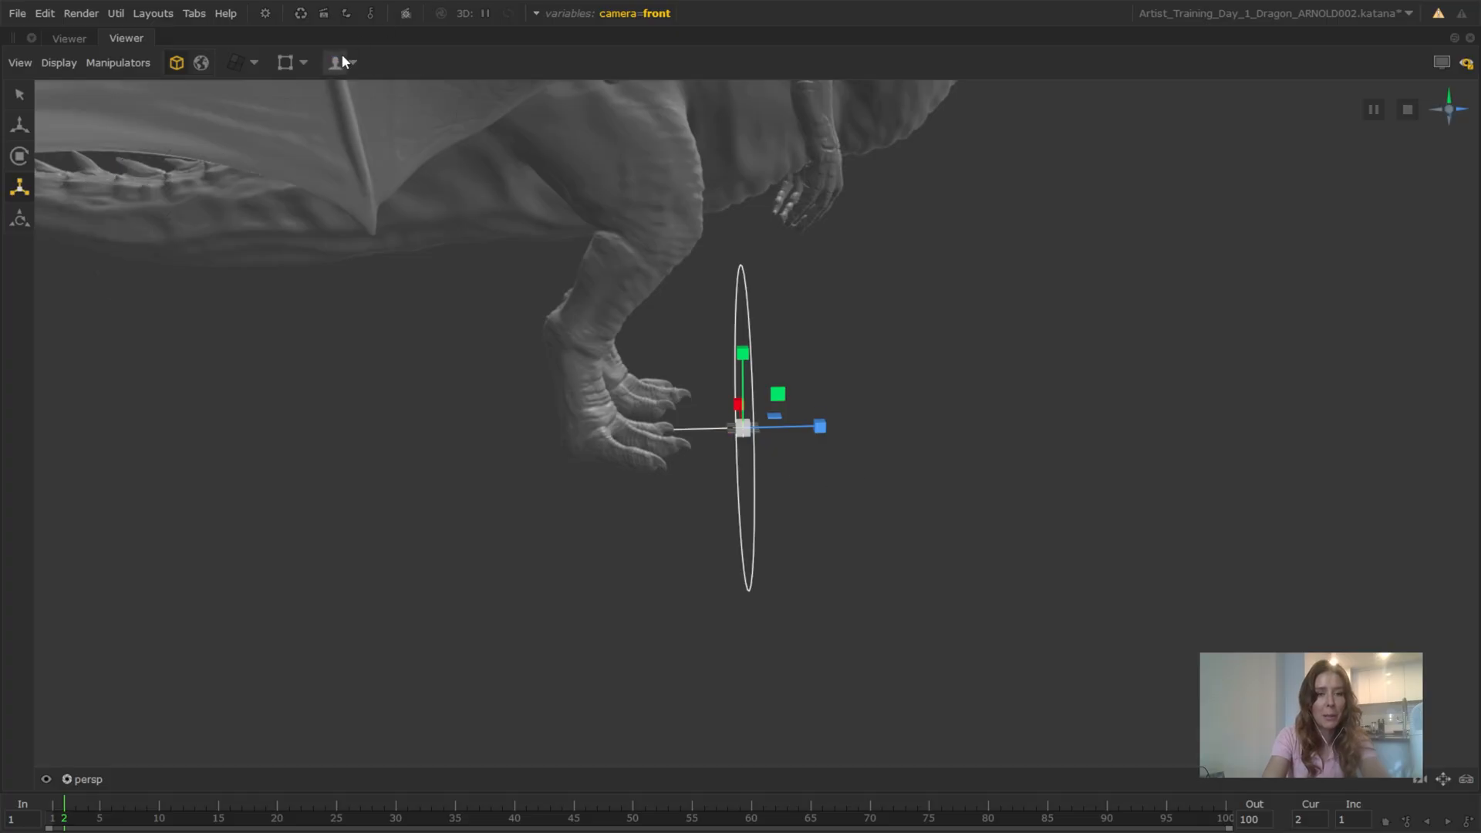
{"action": "left_click", "coordinate": [333, 63]}
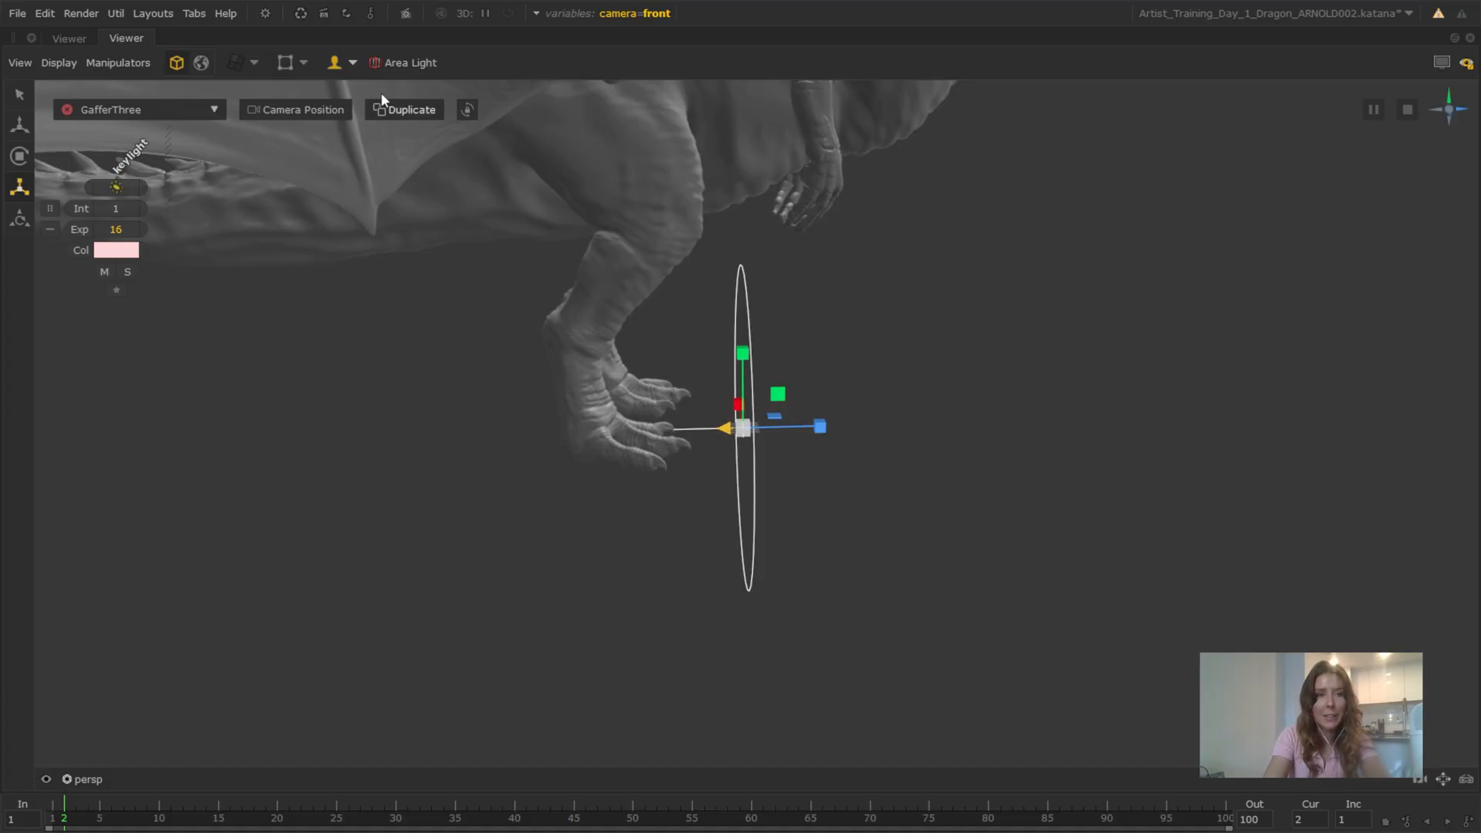
{"action": "left_click", "coordinate": [352, 64]}
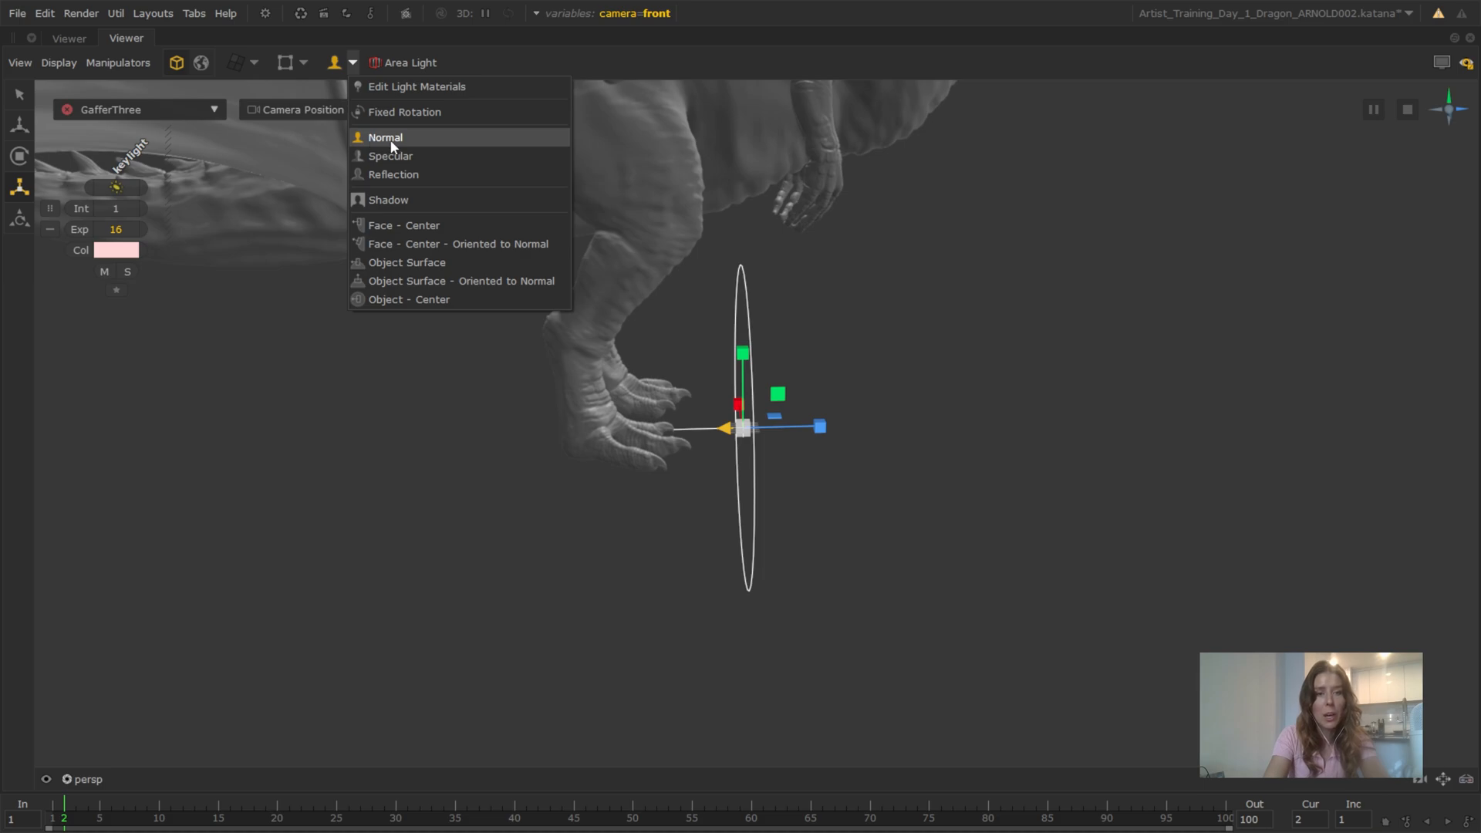
{"action": "left_click", "coordinate": [848, 392]}
Pull the keylight straight back from its center of interest, away from the front of the dragon's feet
{"action": "left_click", "coordinate": [738, 434]}
{"action": "left_click_drag", "start_coordinate": [723, 369], "coordinate": [764, 421]}
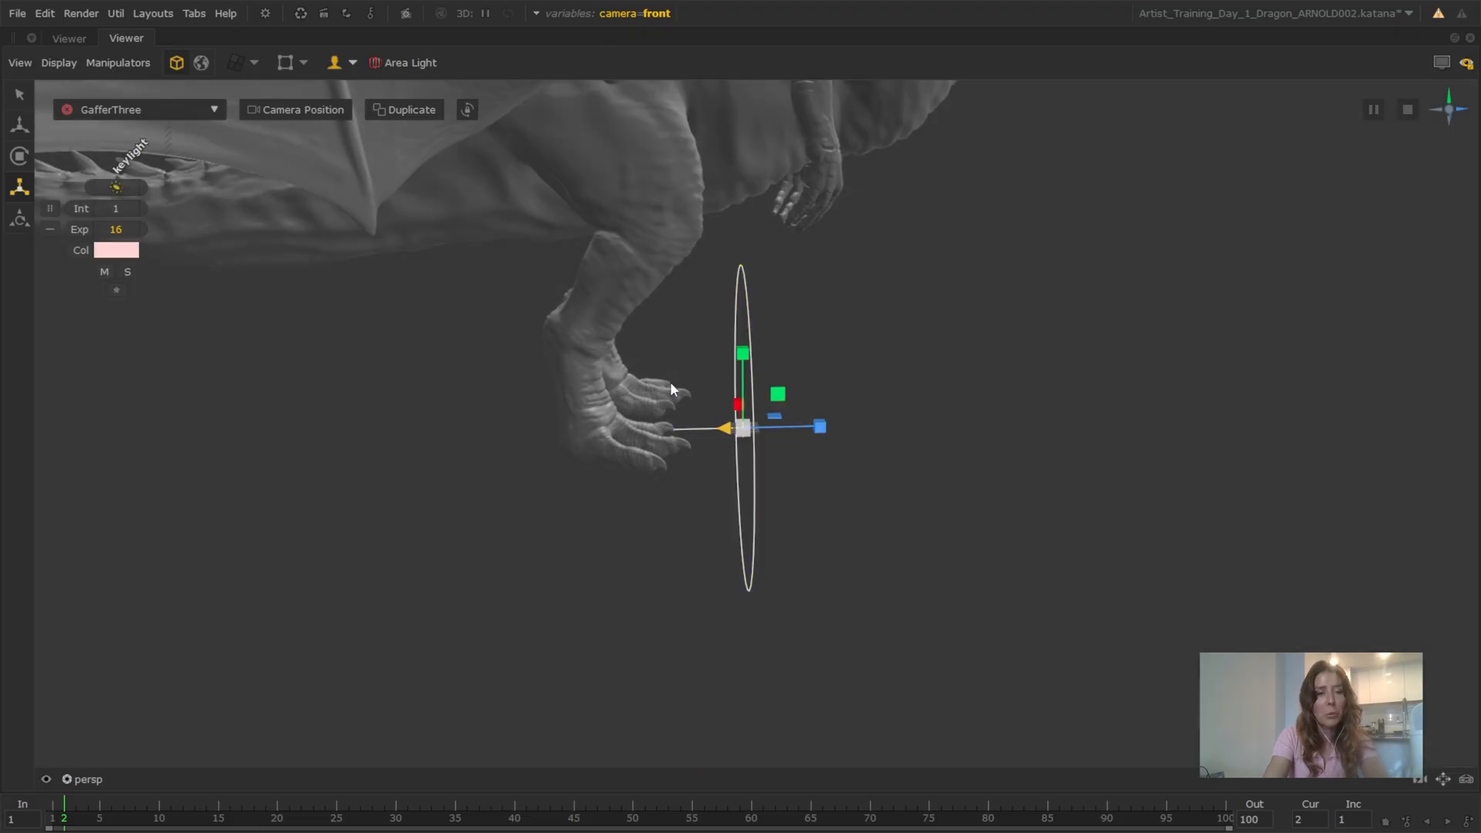
{"action": "left_click", "coordinate": [629, 240]}
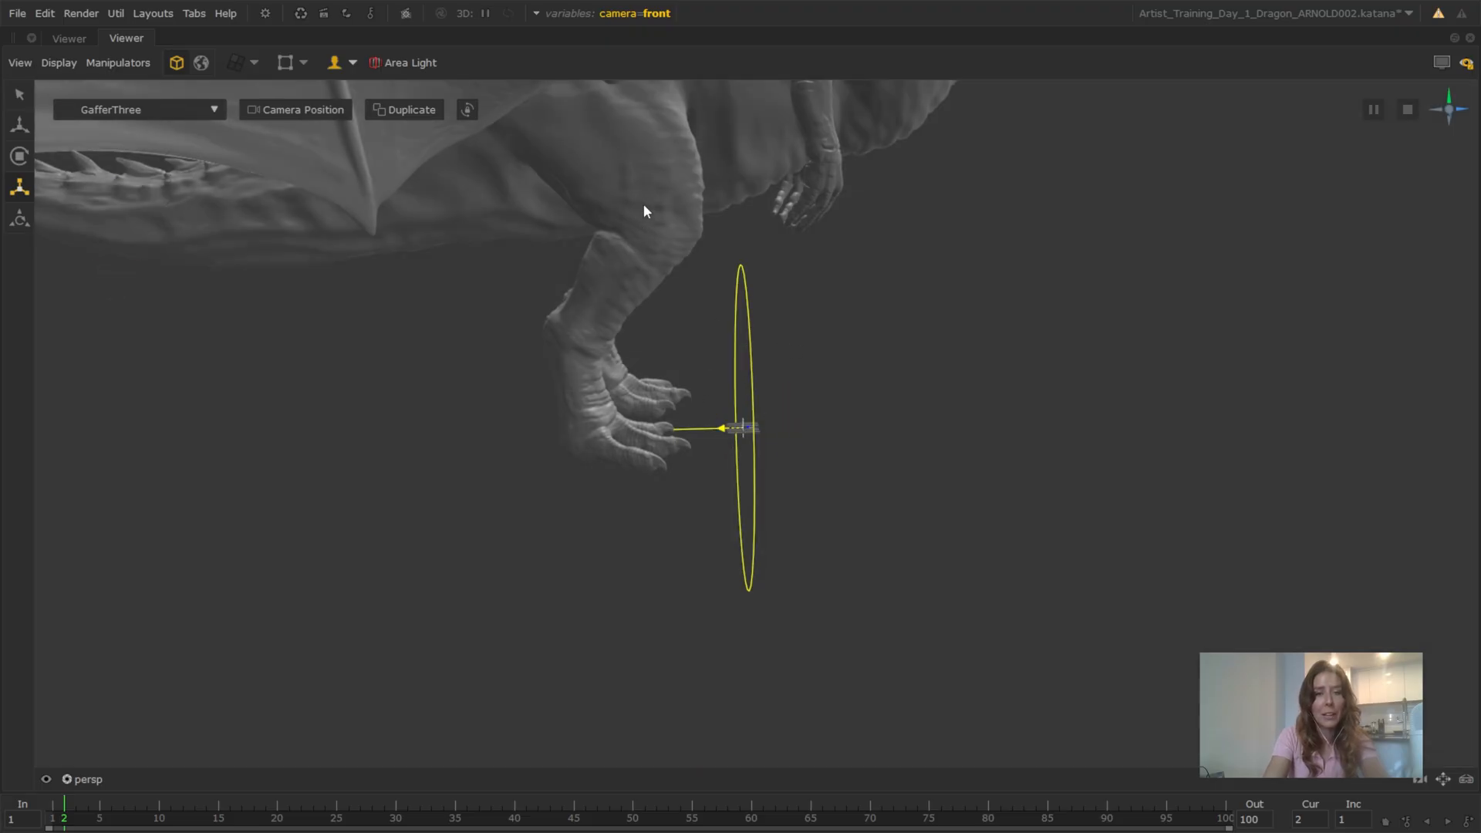
{"action": "right_click_drag", "start_coordinate": [735, 151], "coordinate": [805, 261], "text": "alt"}
{"action": "middle_click_drag", "start_coordinate": [805, 262], "coordinate": [765, 327], "text": "alt"}
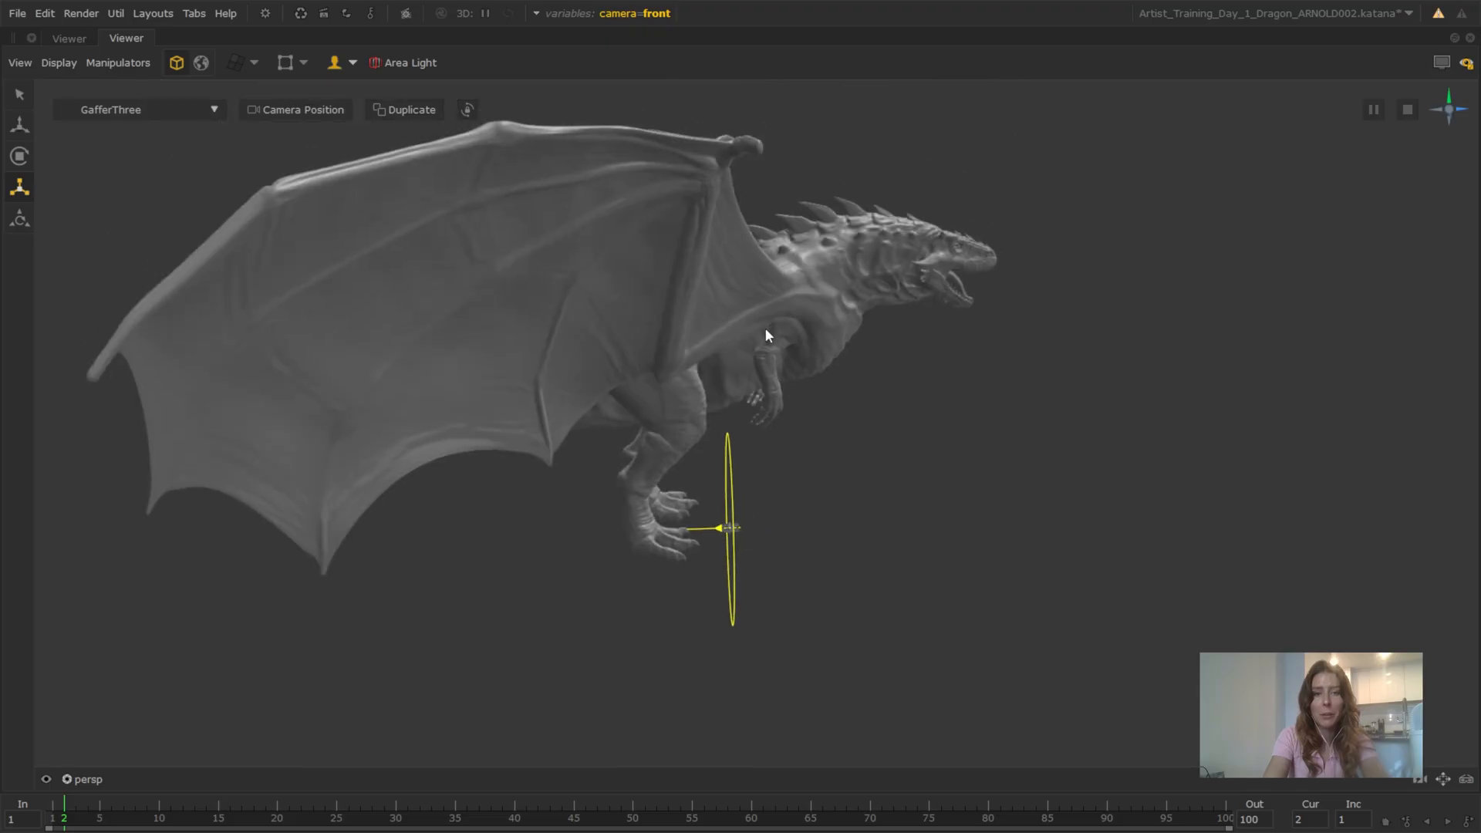
{"action": "left_click_drag", "start_coordinate": [748, 308], "coordinate": [726, 321]}
{"action": "middle_click_drag", "start_coordinate": [730, 565], "coordinate": [692, 455], "text": "alt"}
{"action": "left_click_drag", "start_coordinate": [691, 455], "coordinate": [731, 559], "text": "alt"}
{"action": "scroll", "coordinate": [684, 470], "scroll_direction": "up", "scroll_amount": 3}
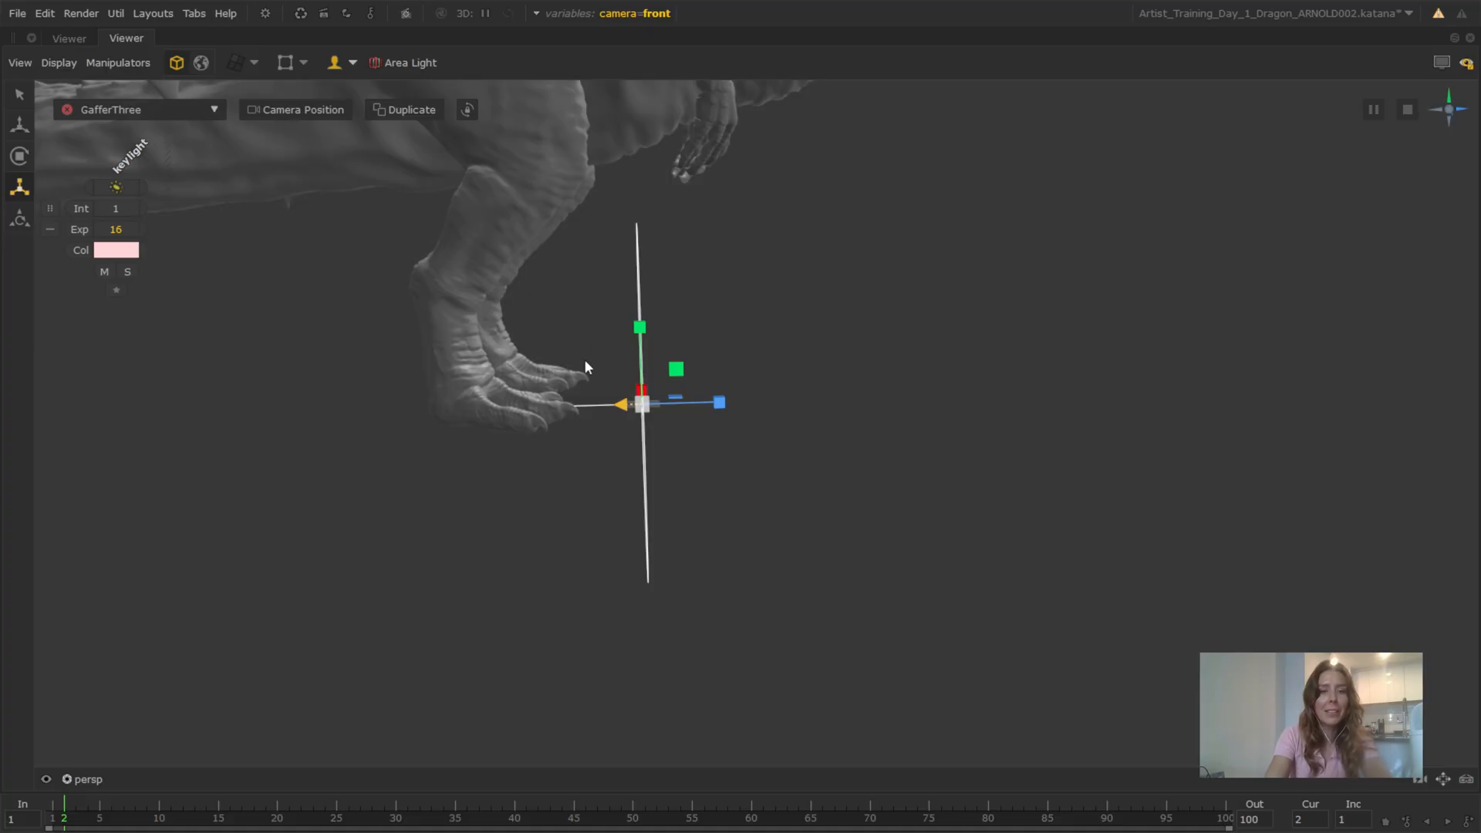
{"action": "left_click_drag", "start_coordinate": [674, 436], "coordinate": [674, 433], "text": "alt"}
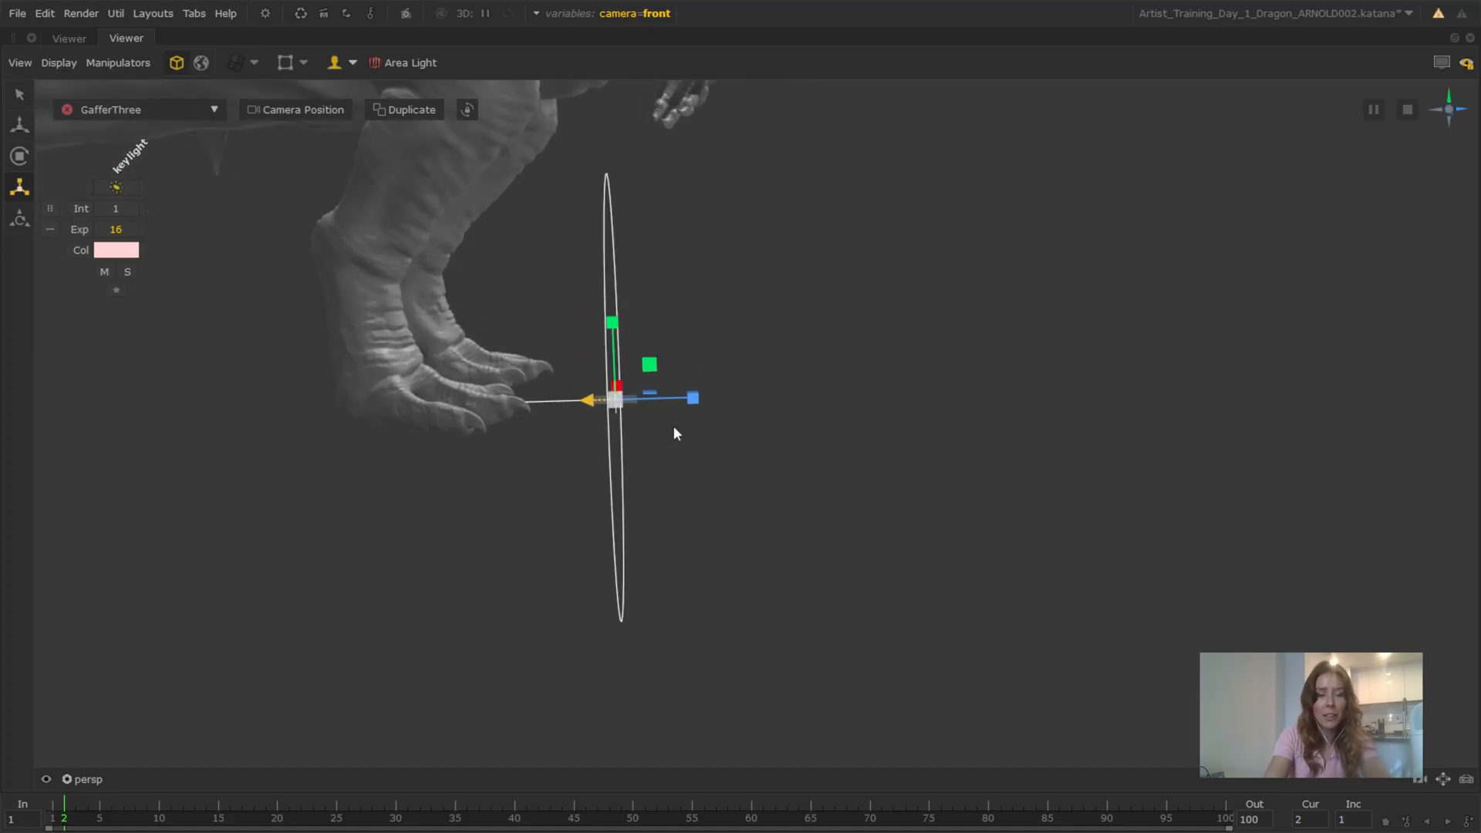
{"action": "middle_click_drag", "start_coordinate": [673, 426], "coordinate": [701, 432], "text": "alt"}
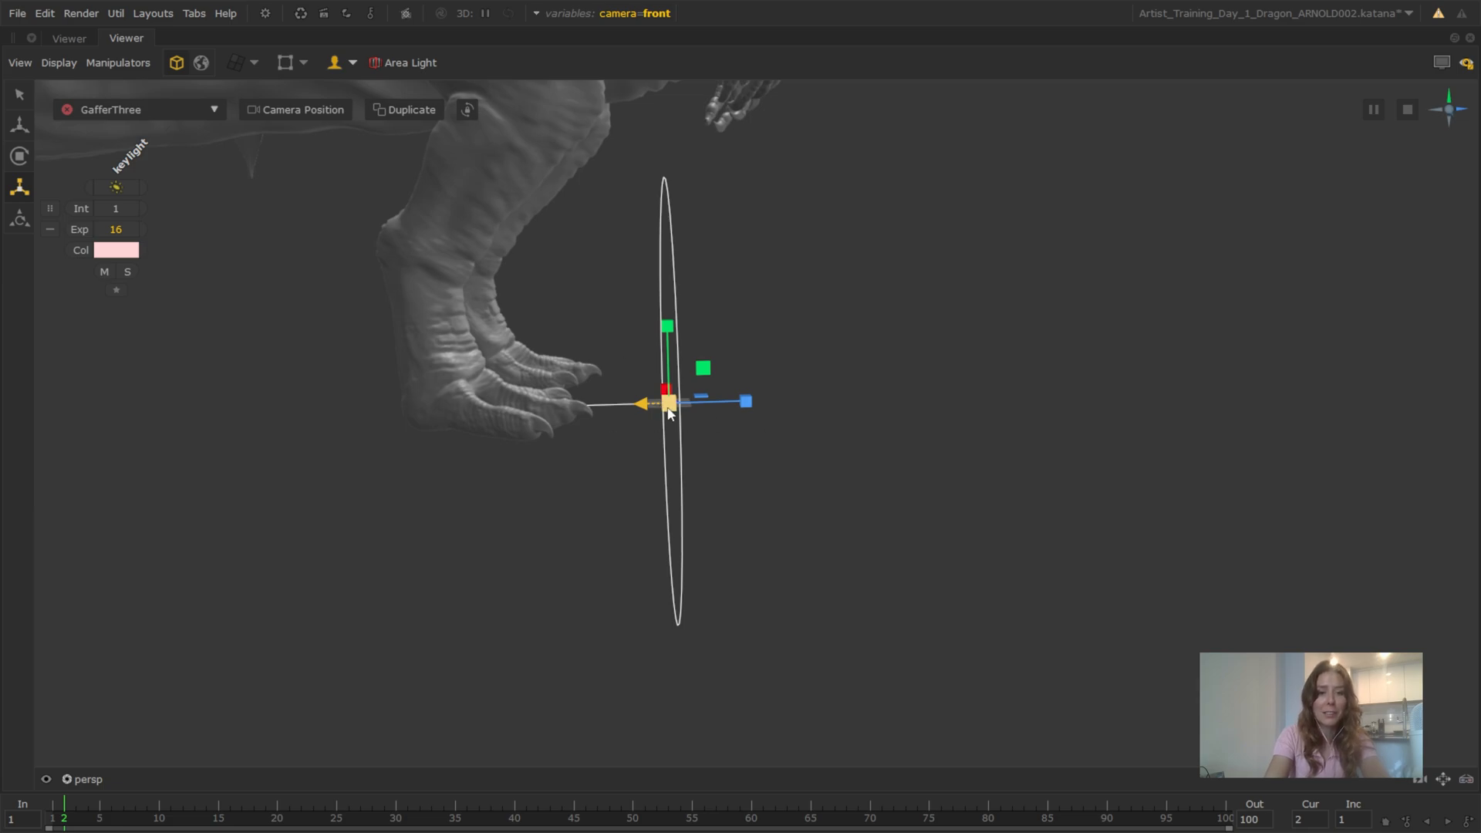
{"action": "left_click_drag", "start_coordinate": [646, 402], "coordinate": [649, 404]}
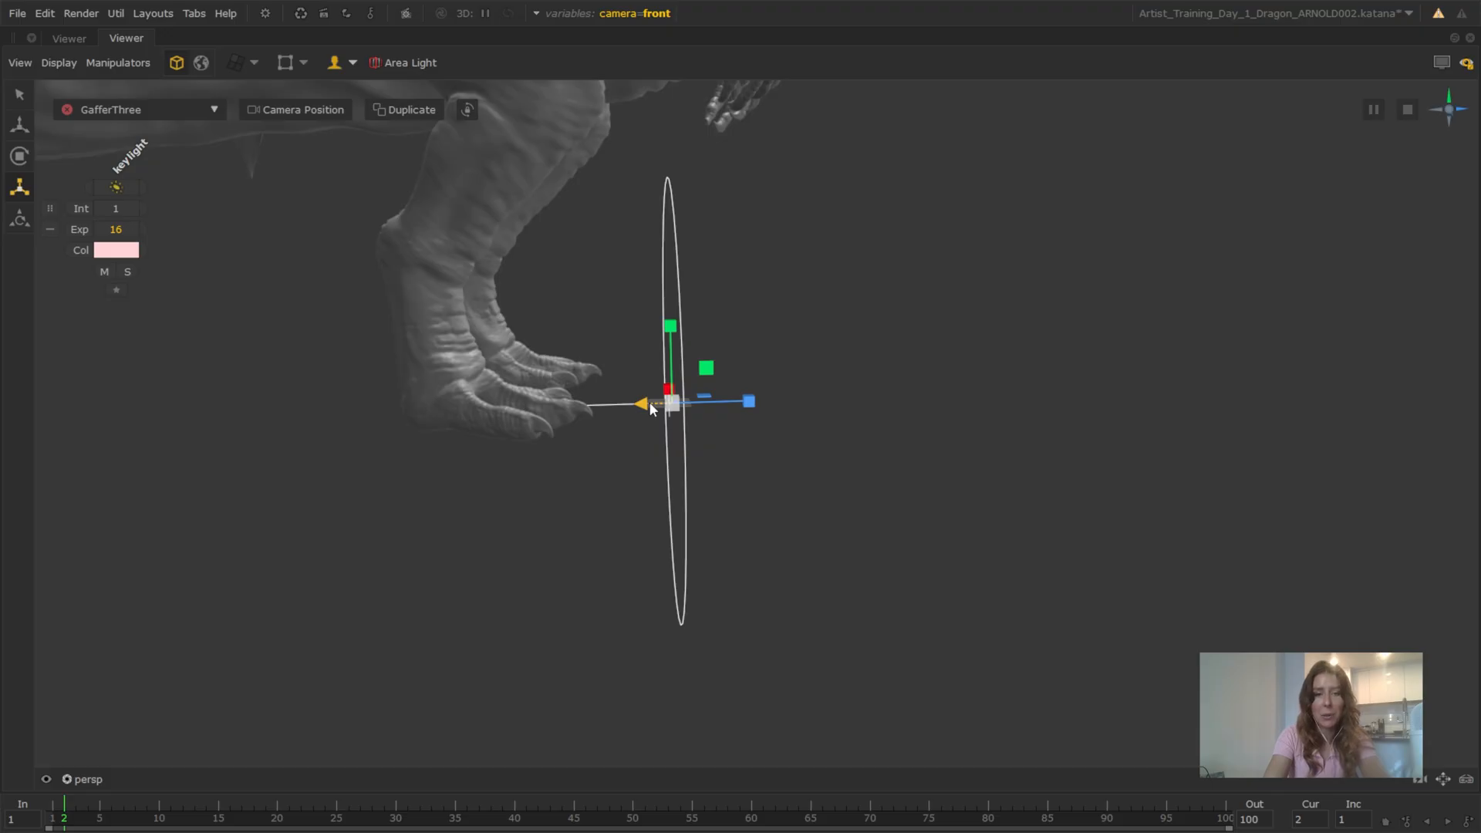
{"action": "left_click_drag", "start_coordinate": [649, 401], "coordinate": [1234, 386]}
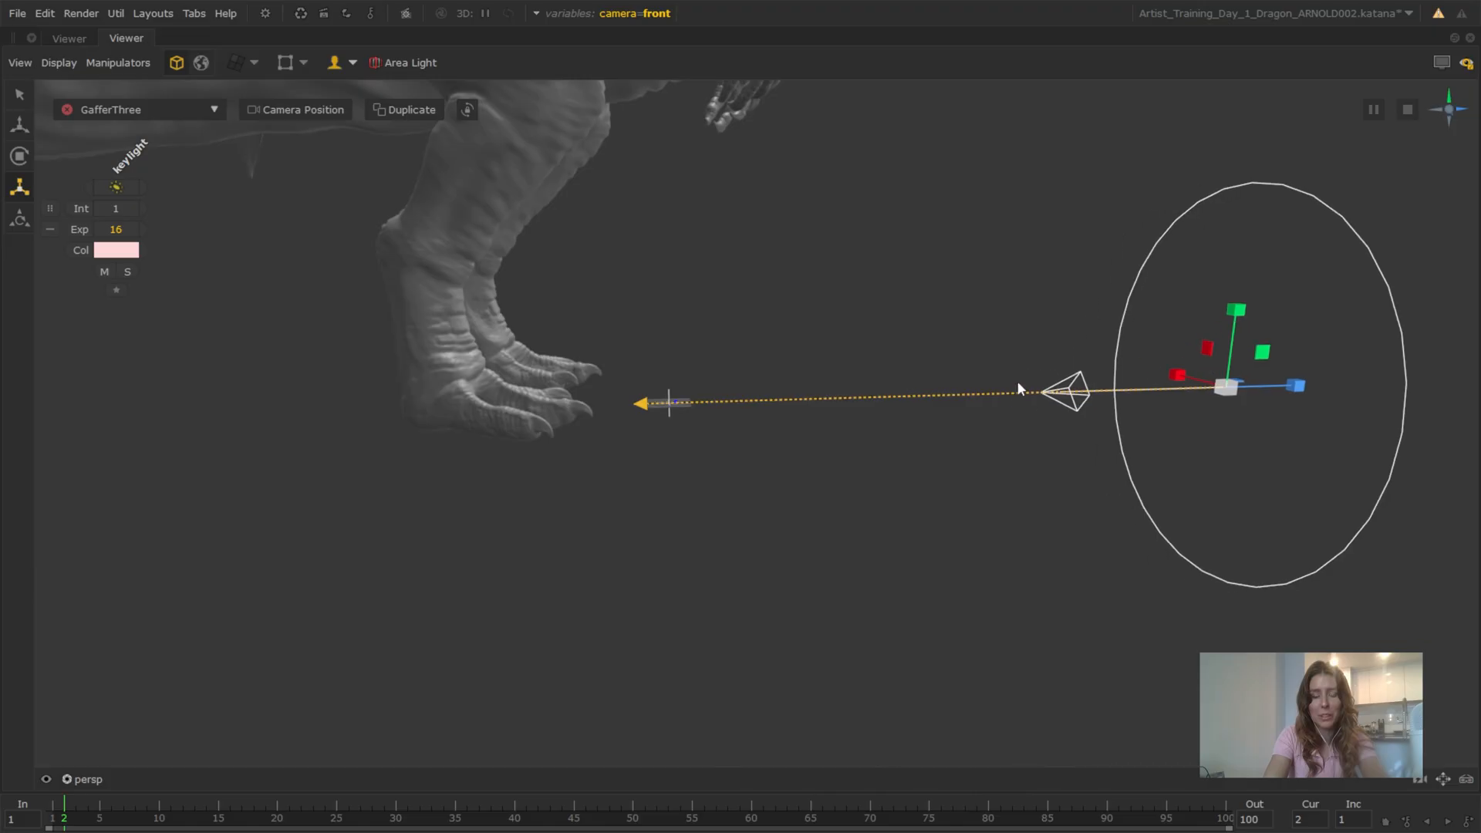
Snap the keylight's center of interest onto the dragon's snout and place the light above and to one side of the head
{"action": "left_click_drag", "start_coordinate": [932, 396], "coordinate": [702, 403], "text": "alt"}
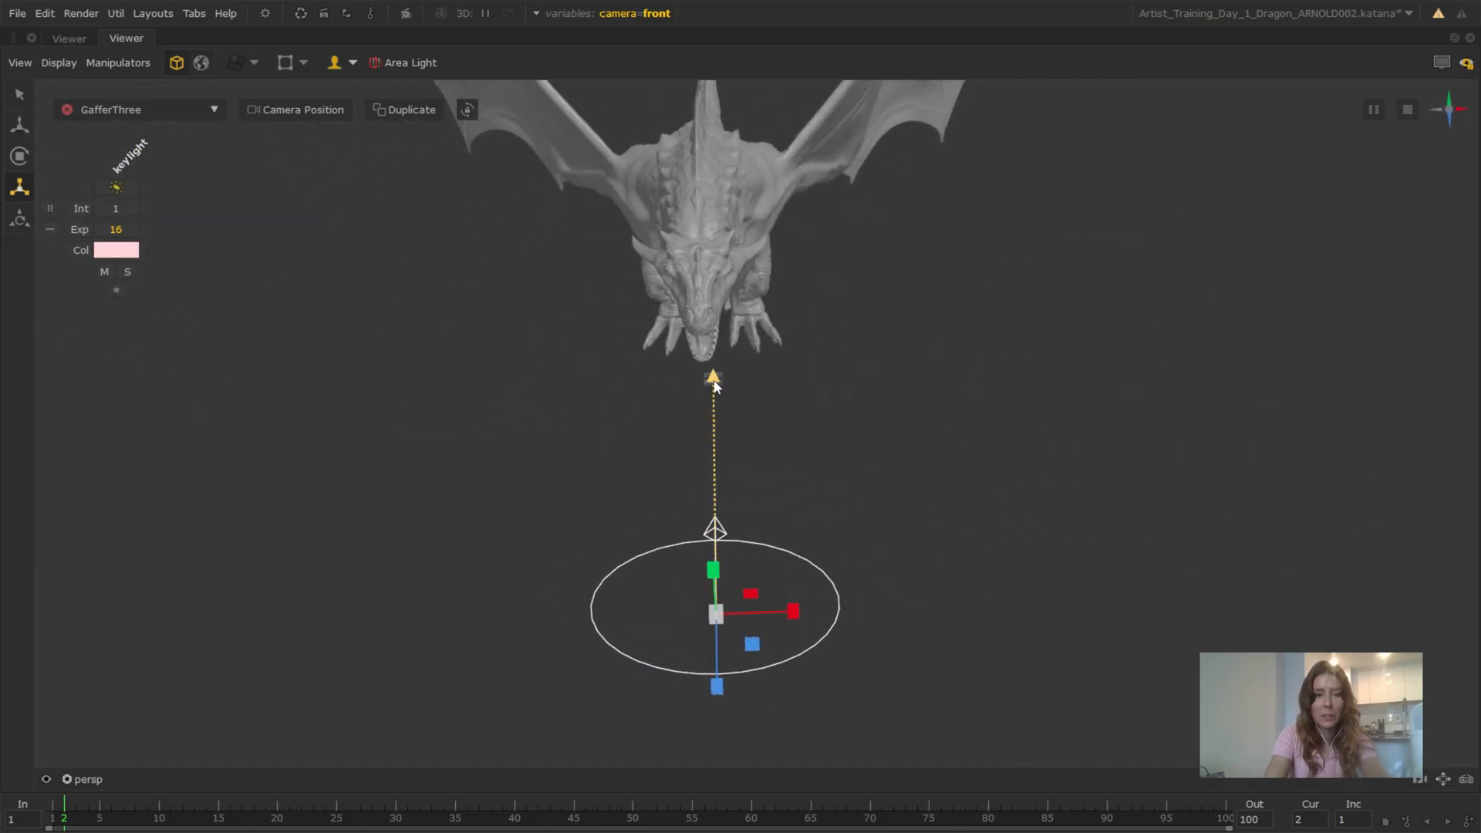
{"action": "mouse_move", "coordinate": [739, 328]}
{"action": "left_mouse_down"}
{"action": "mouse_move", "coordinate": [728, 276]}
{"action": "mouse_move", "coordinate": [719, 327]}
{"action": "left_mouse_up"}
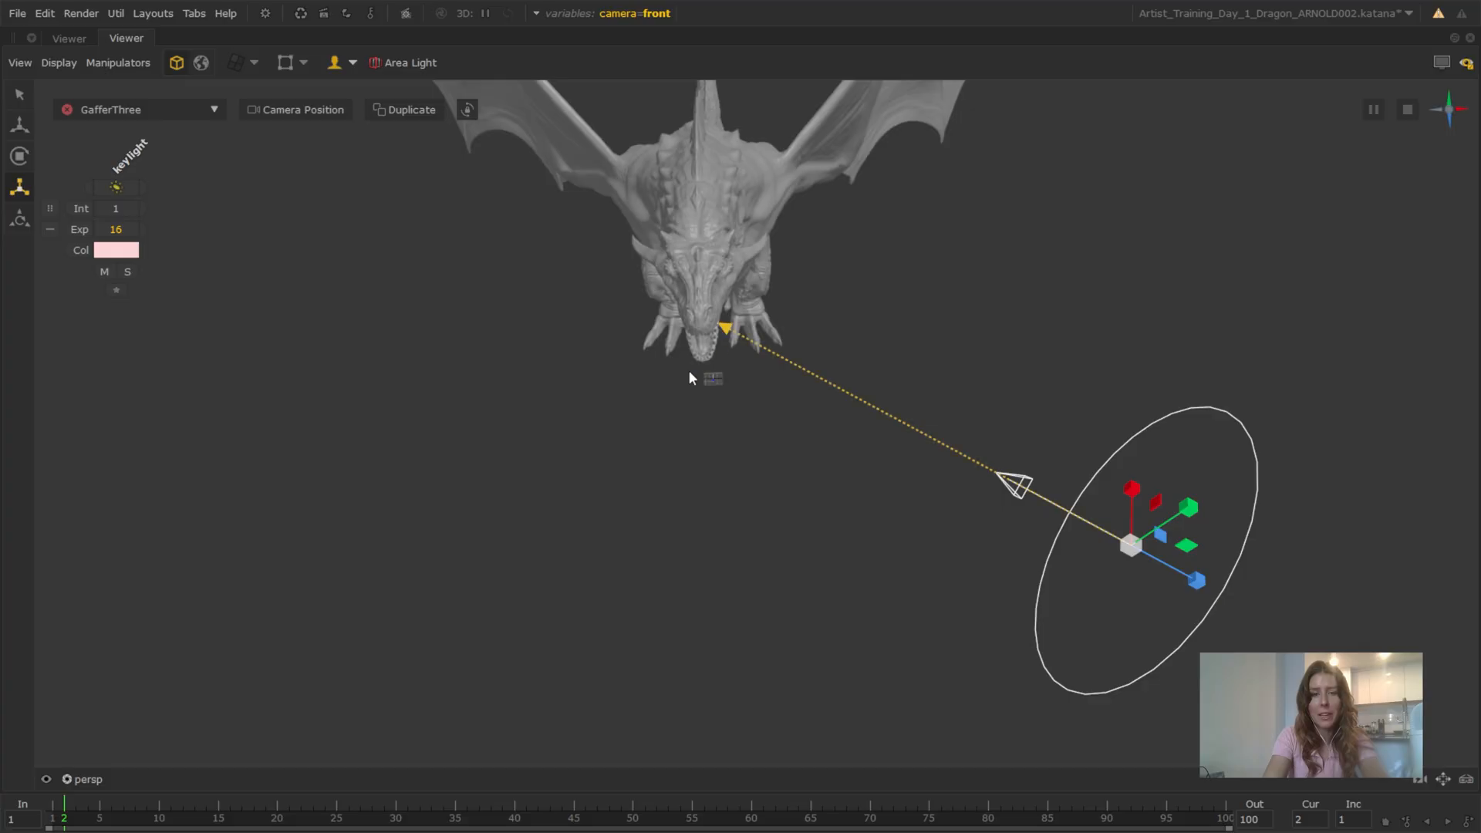
{"action": "left_click_drag", "start_coordinate": [689, 377], "coordinate": [723, 516], "text": "alt"}
{"action": "left_click", "coordinate": [639, 413], "text": "shift"}
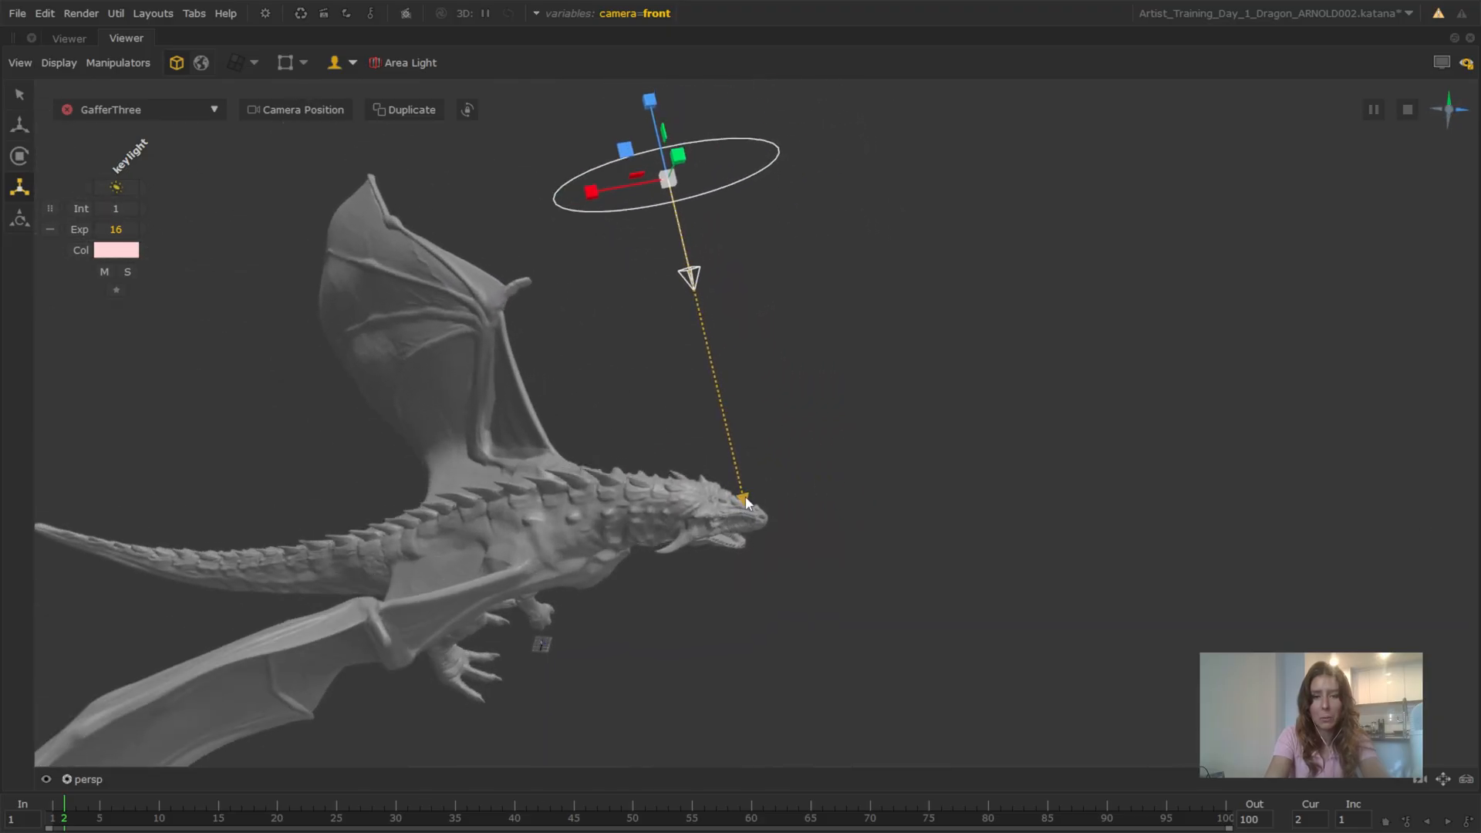
{"action": "left_click_drag", "start_coordinate": [757, 502], "coordinate": [630, 461], "text": "shift"}
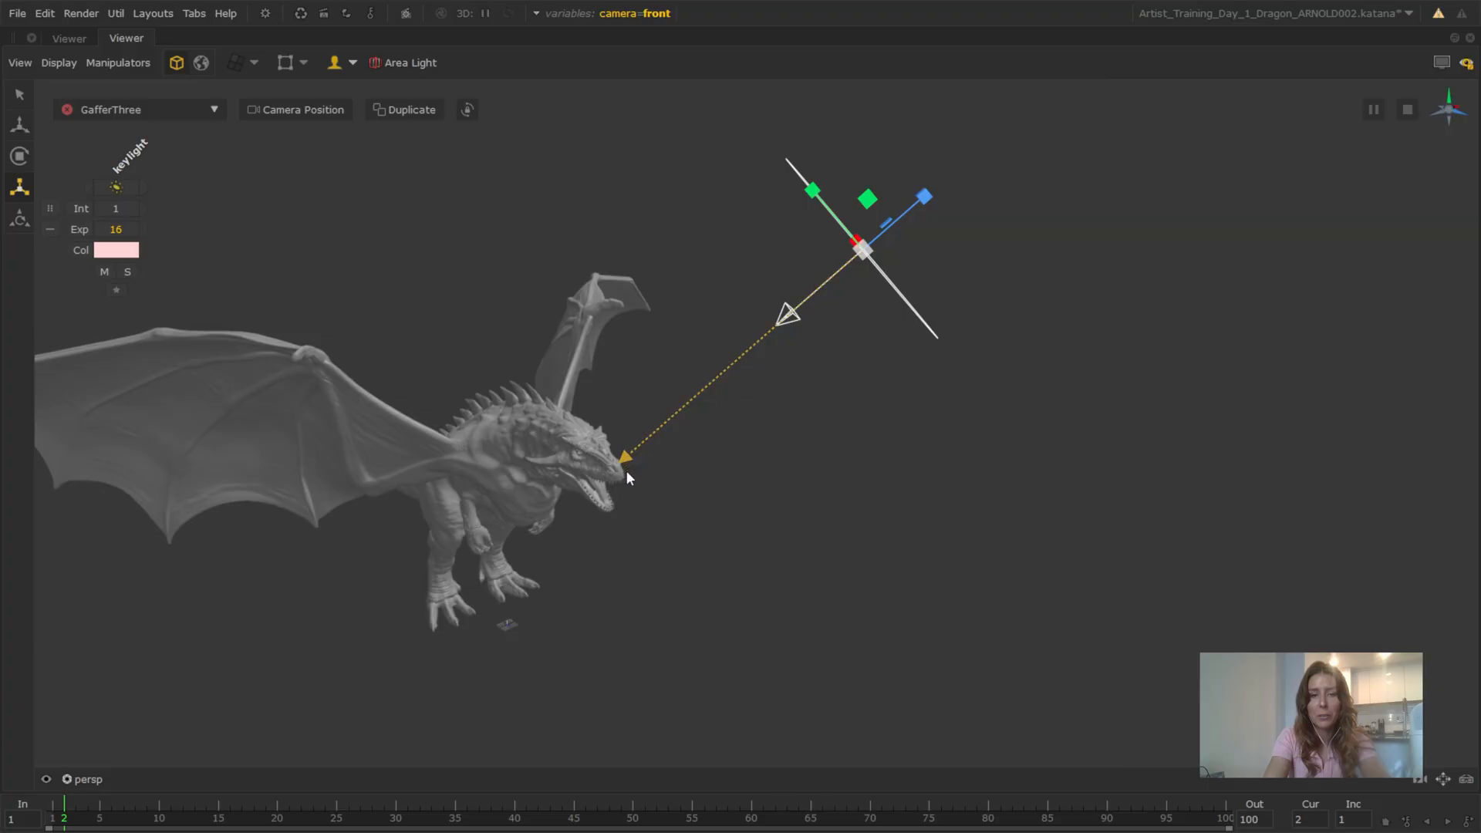
{"action": "left_click_drag", "start_coordinate": [626, 470], "coordinate": [652, 444]}
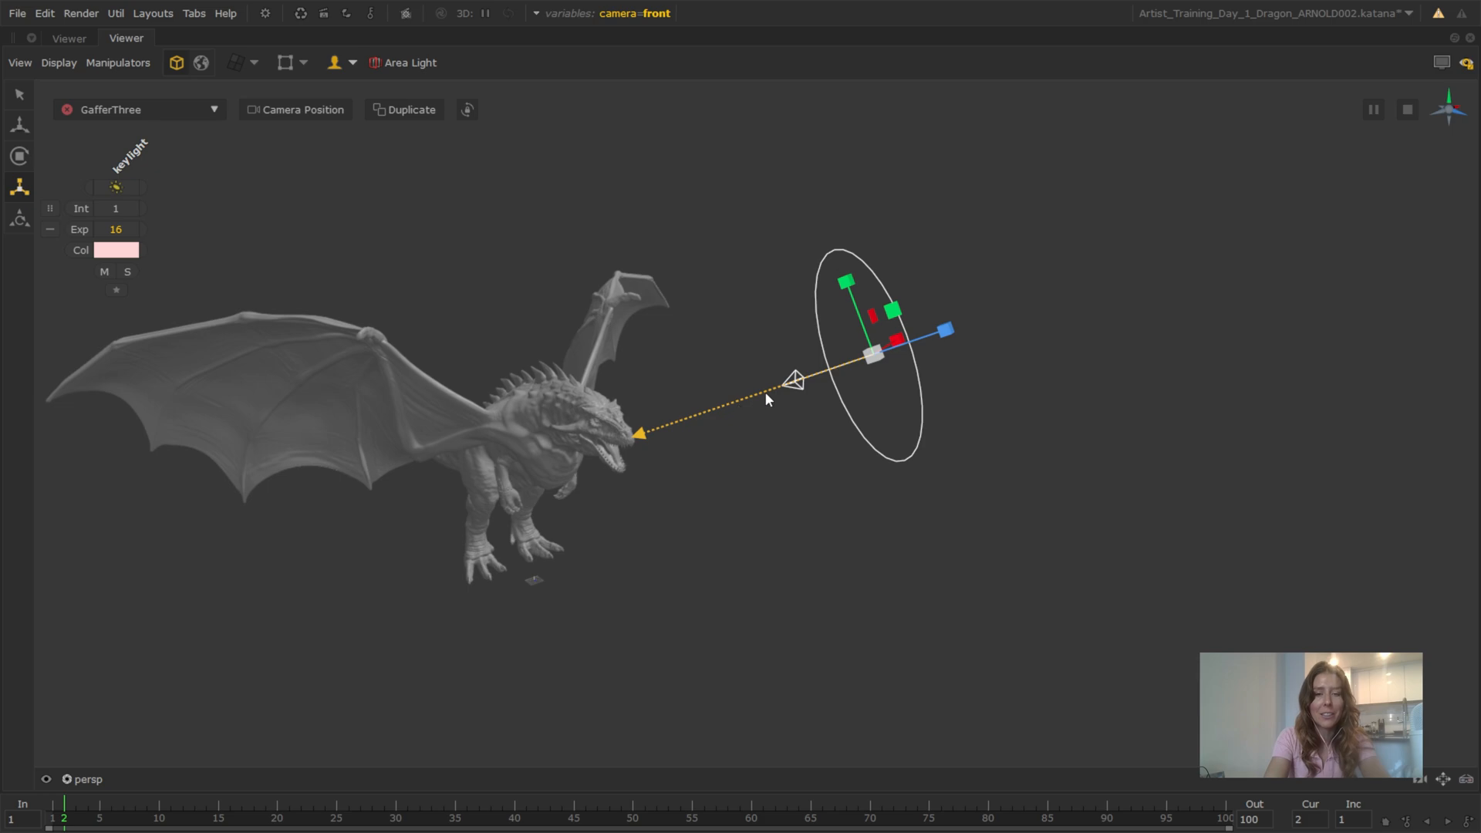
{"action": "left_click_drag", "start_coordinate": [757, 391], "coordinate": [755, 547]}
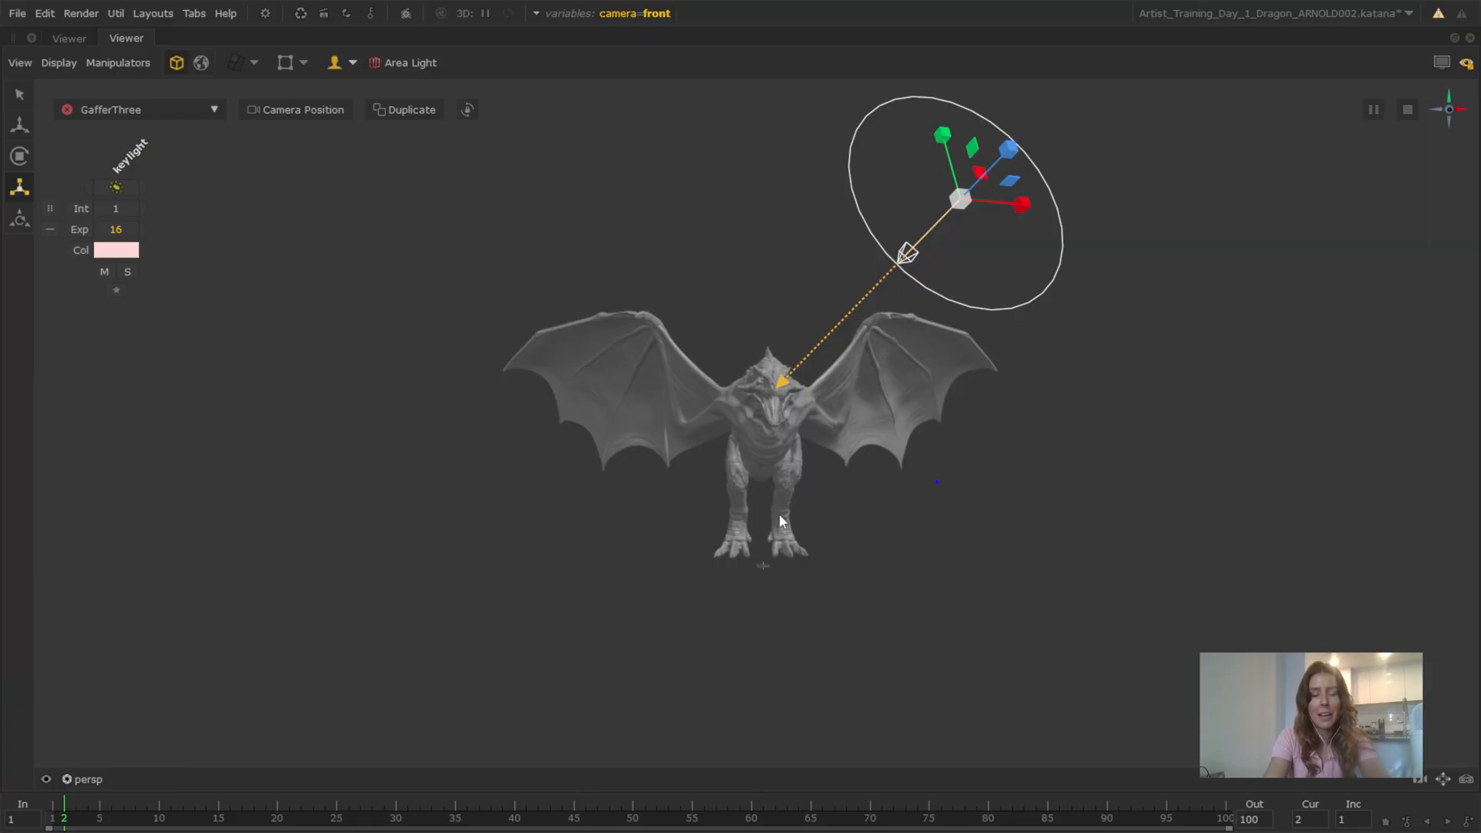
Restore the full workspace layout and start a live render from the GafferThree node
{"action": "key", "text": "space"}
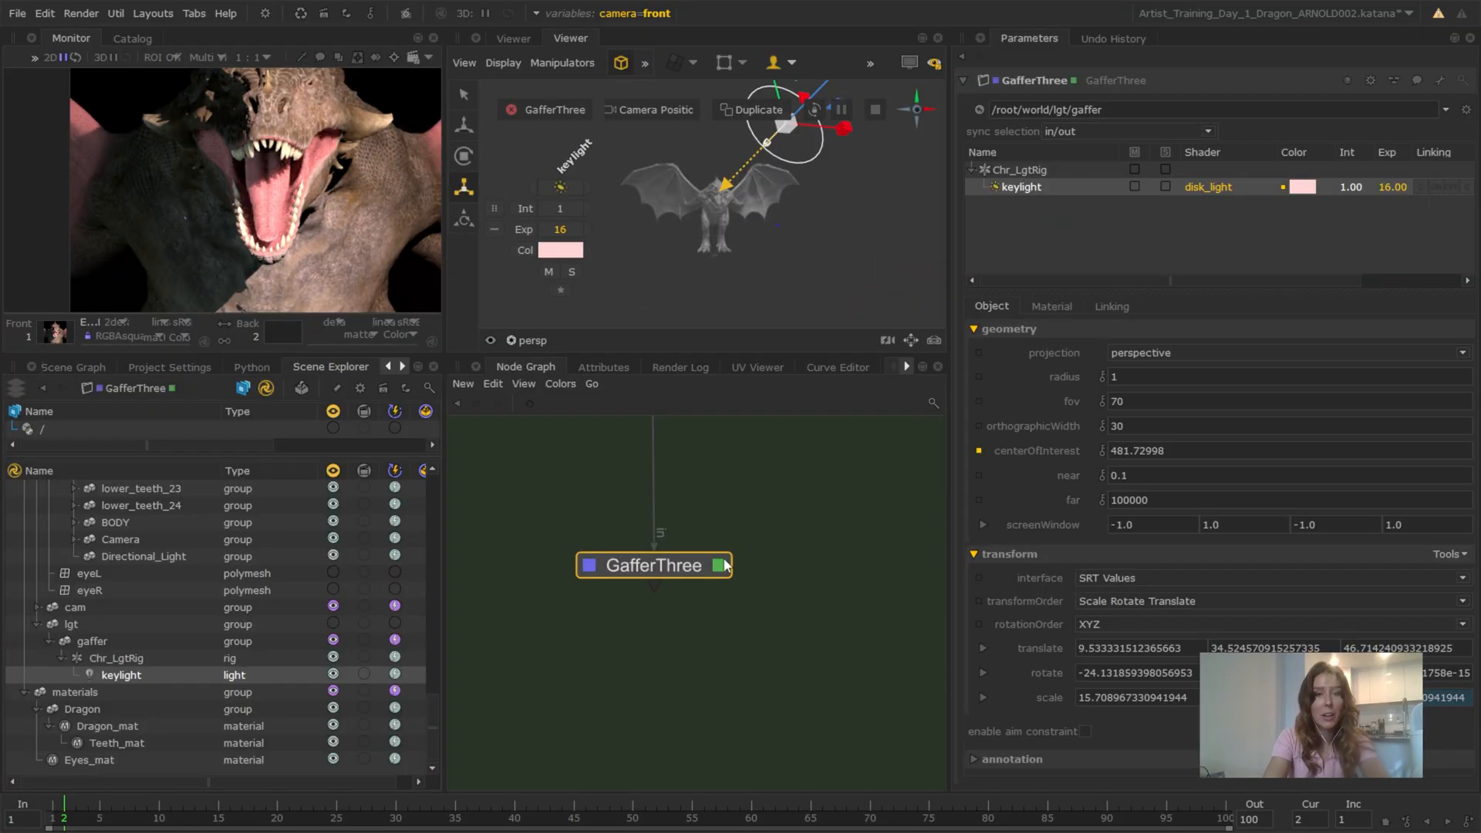
{"action": "right_click", "coordinate": [645, 570]}
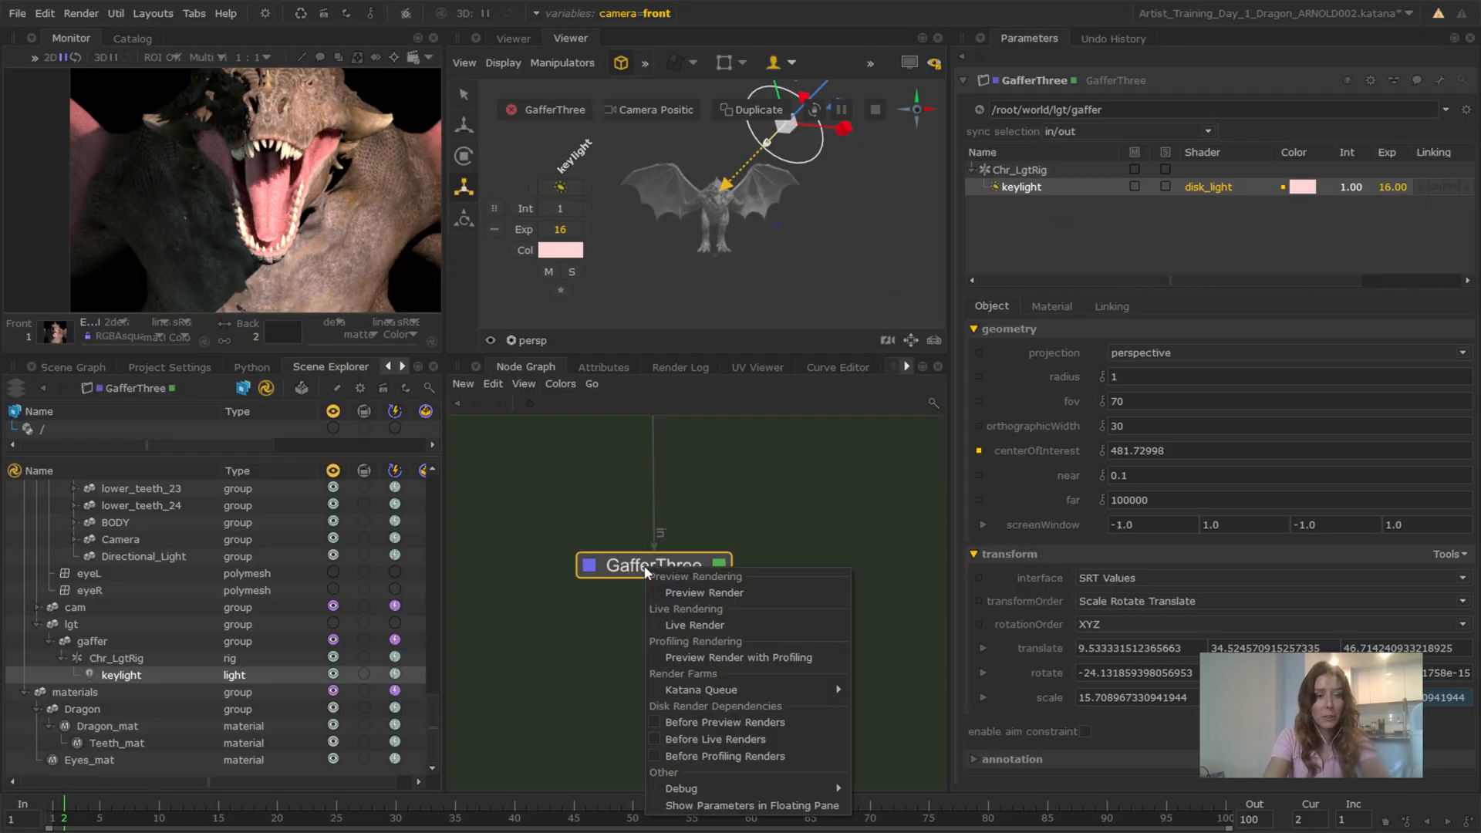
{"action": "left_click", "coordinate": [681, 625]}
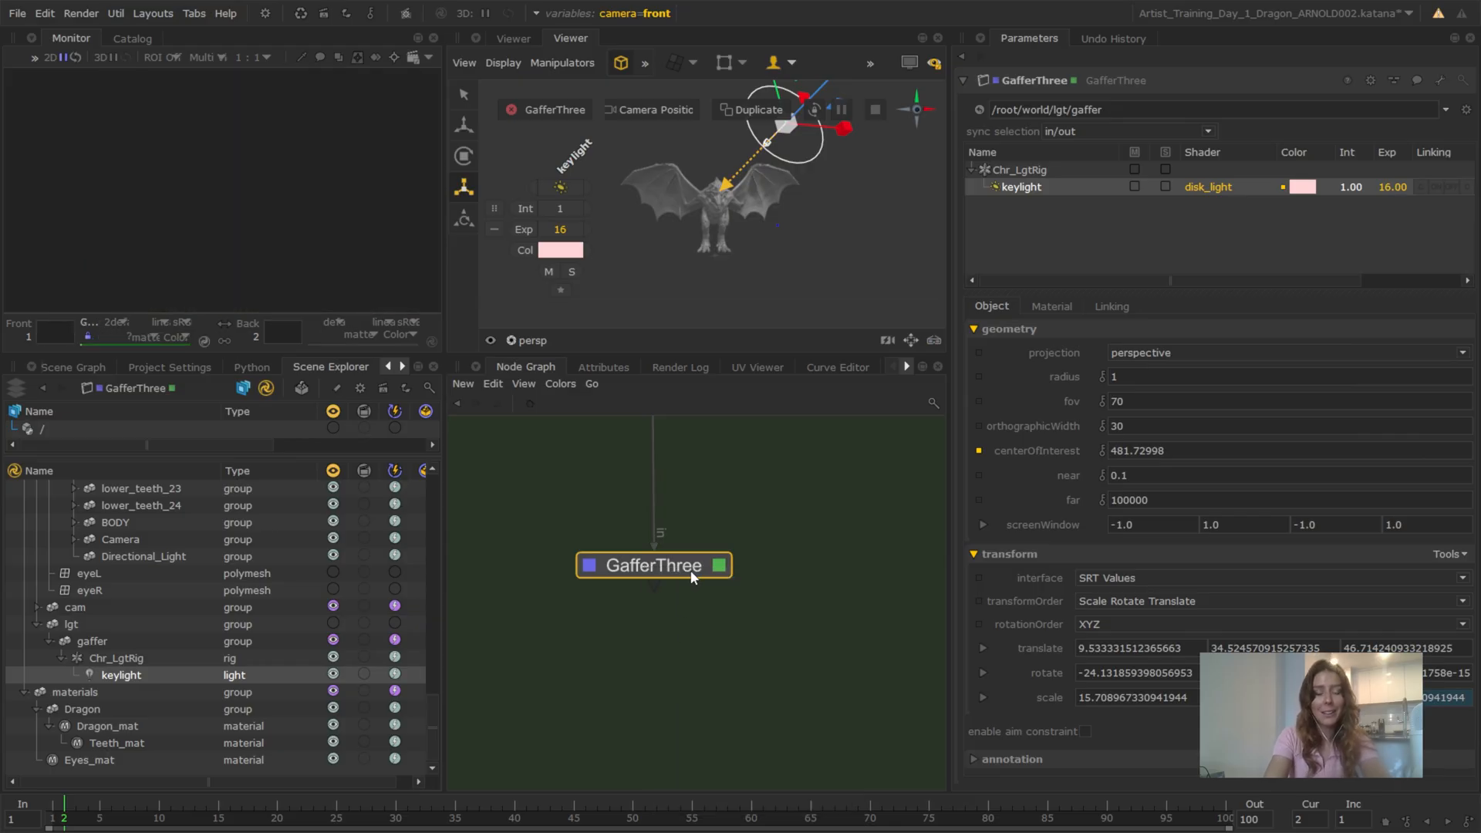
Look through /root/world/cam/camera in the 3D viewer and overlay the live render with the Monitor Layer
{"action": "left_click", "coordinate": [532, 341]}
{"action": "left_click", "coordinate": [580, 442]}
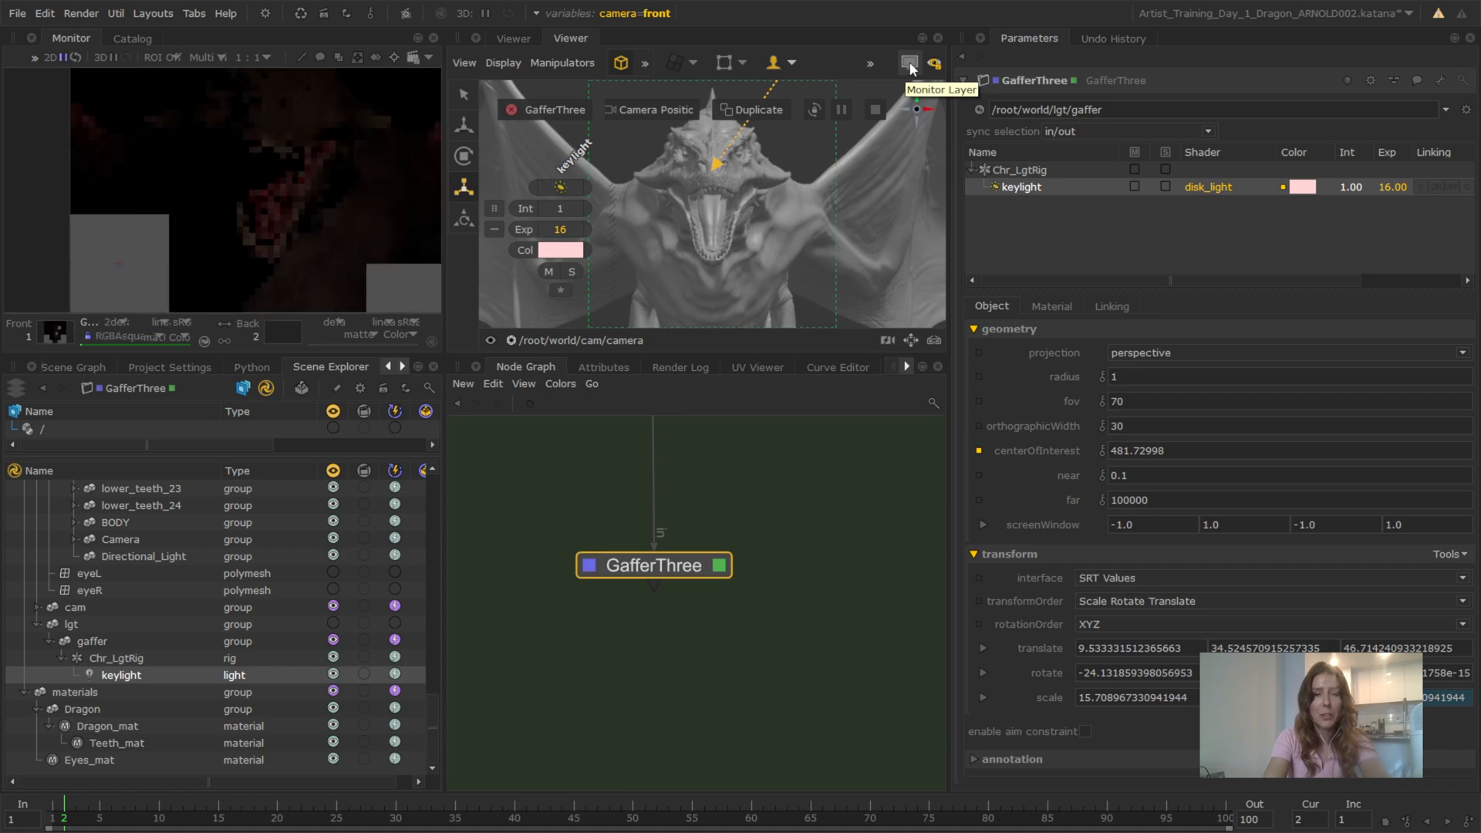
{"action": "left_click", "coordinate": [909, 64]}
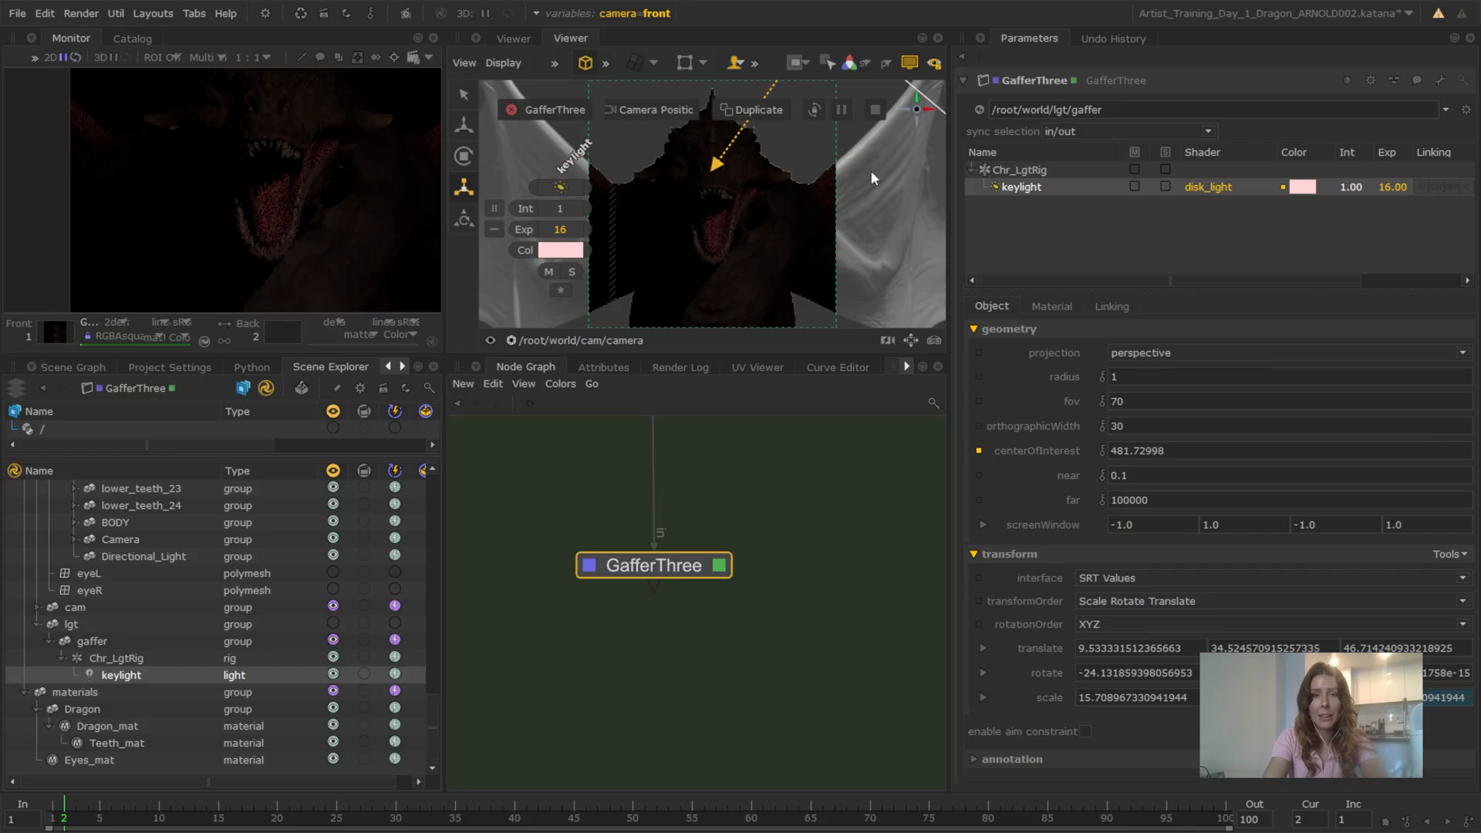
Maximize the viewer and raise the keylight's exposure to 20
{"action": "key", "text": "space"}
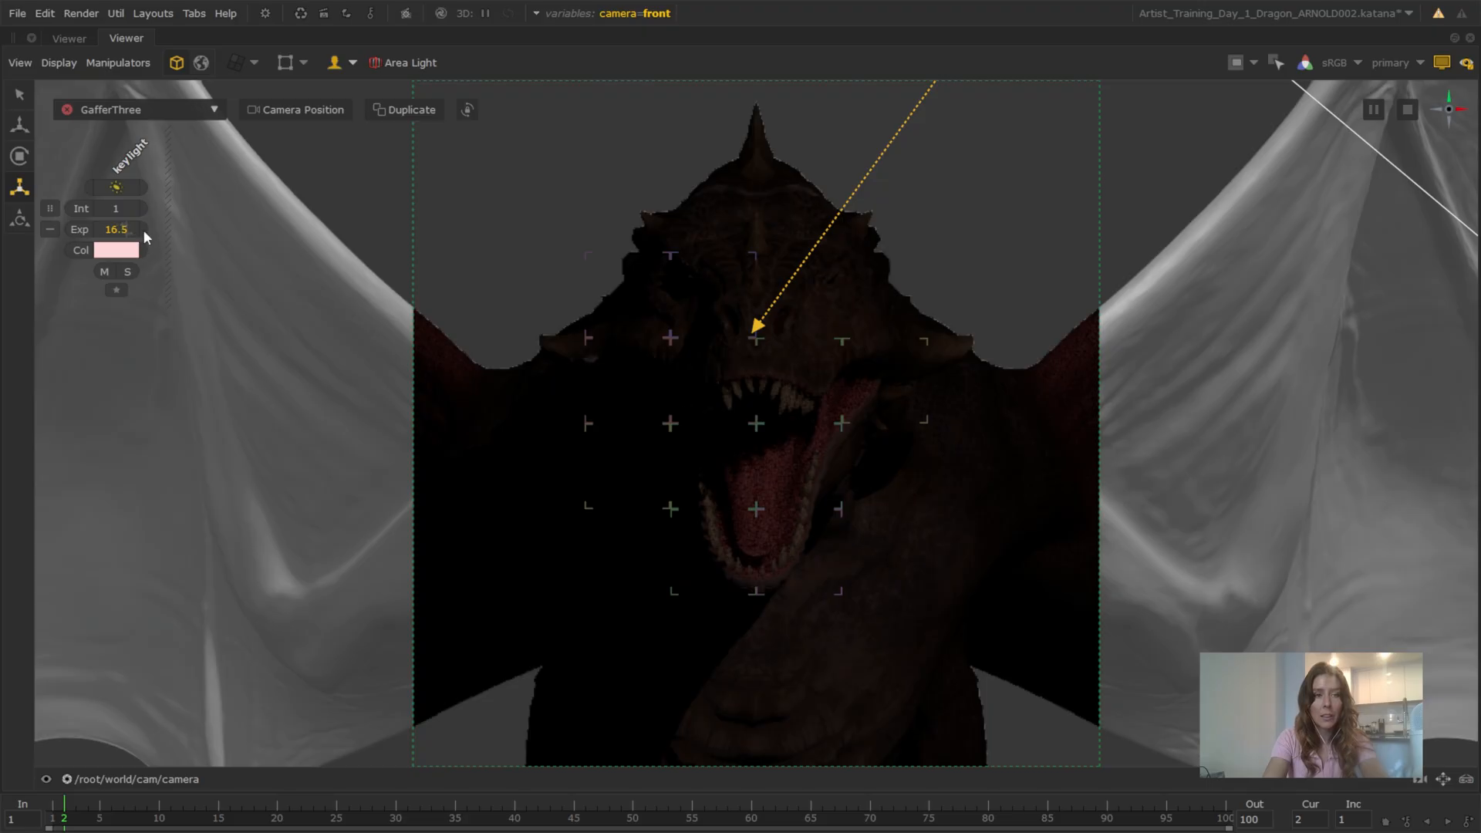
{"action": "left_click_drag", "start_coordinate": [143, 230], "coordinate": [165, 227]}
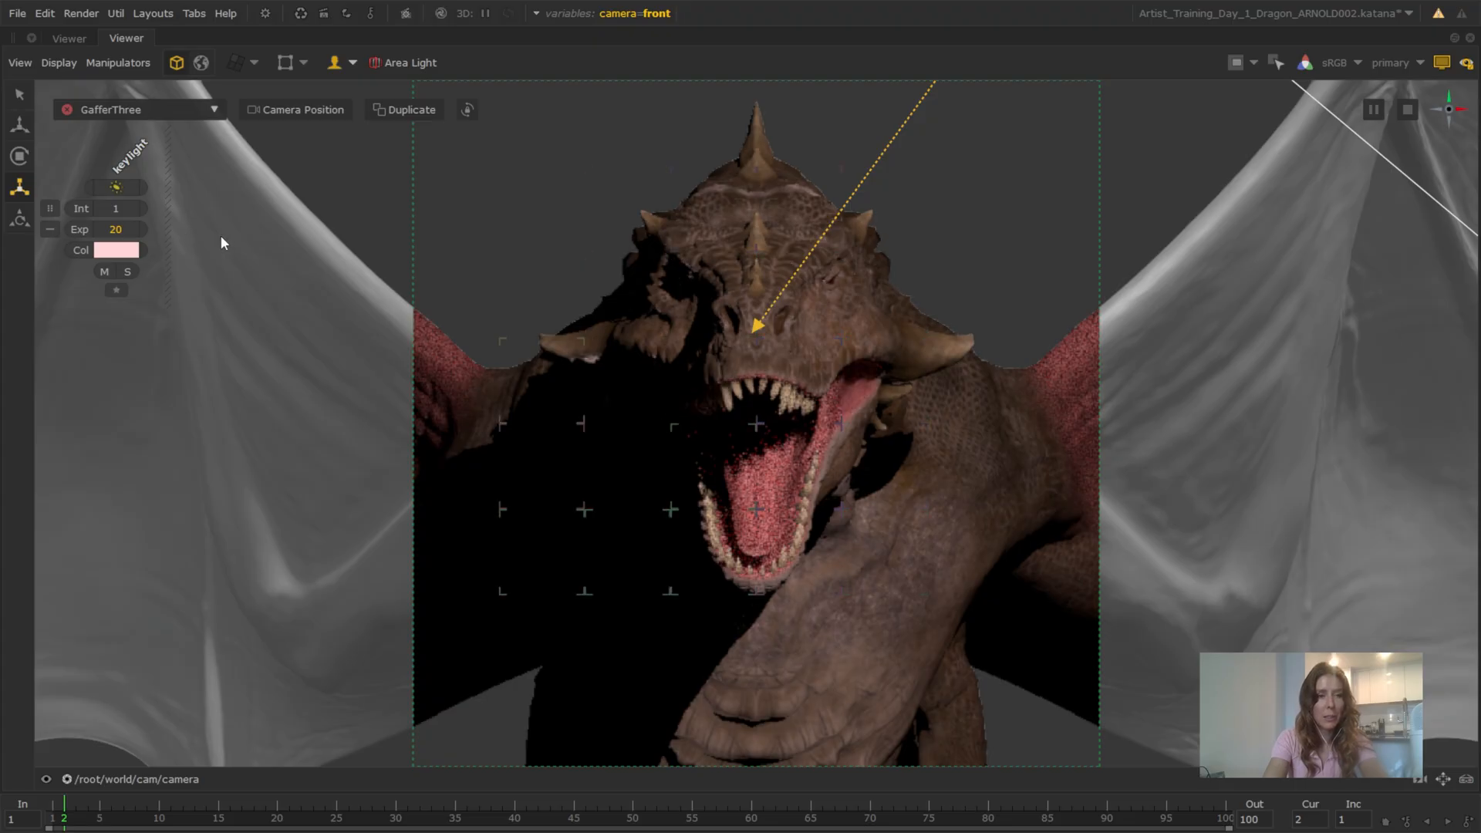
Inspect the keylight's placement around the dragon from the persp view, and return to /root/world/cam/camera
{"action": "left_click", "coordinate": [164, 779]}
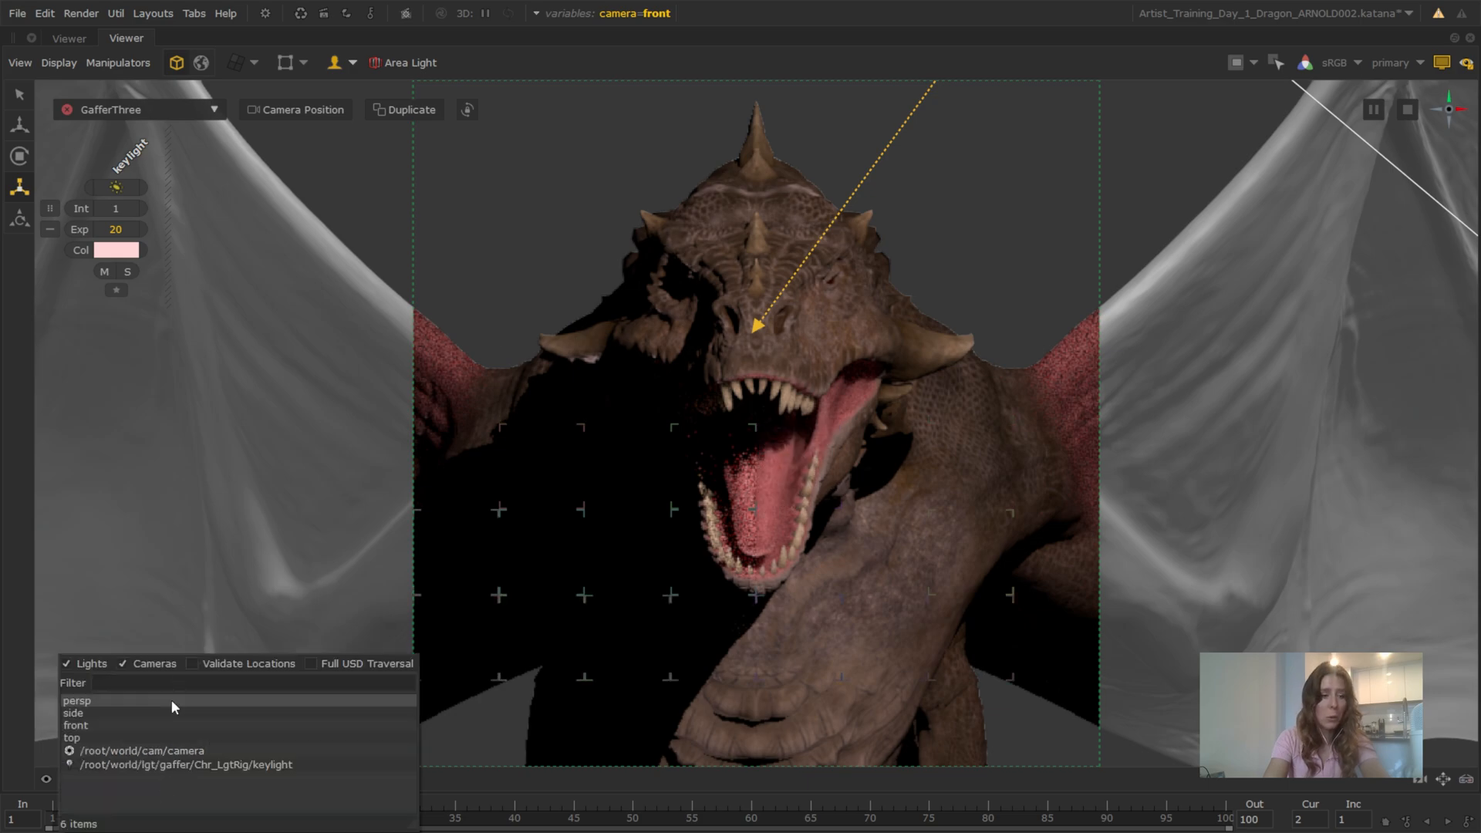
{"action": "left_click", "coordinate": [170, 701]}
{"action": "left_click_drag", "start_coordinate": [927, 337], "coordinate": [914, 376], "text": "alt"}
{"action": "left_click_drag", "start_coordinate": [1081, 346], "coordinate": [1016, 377]}
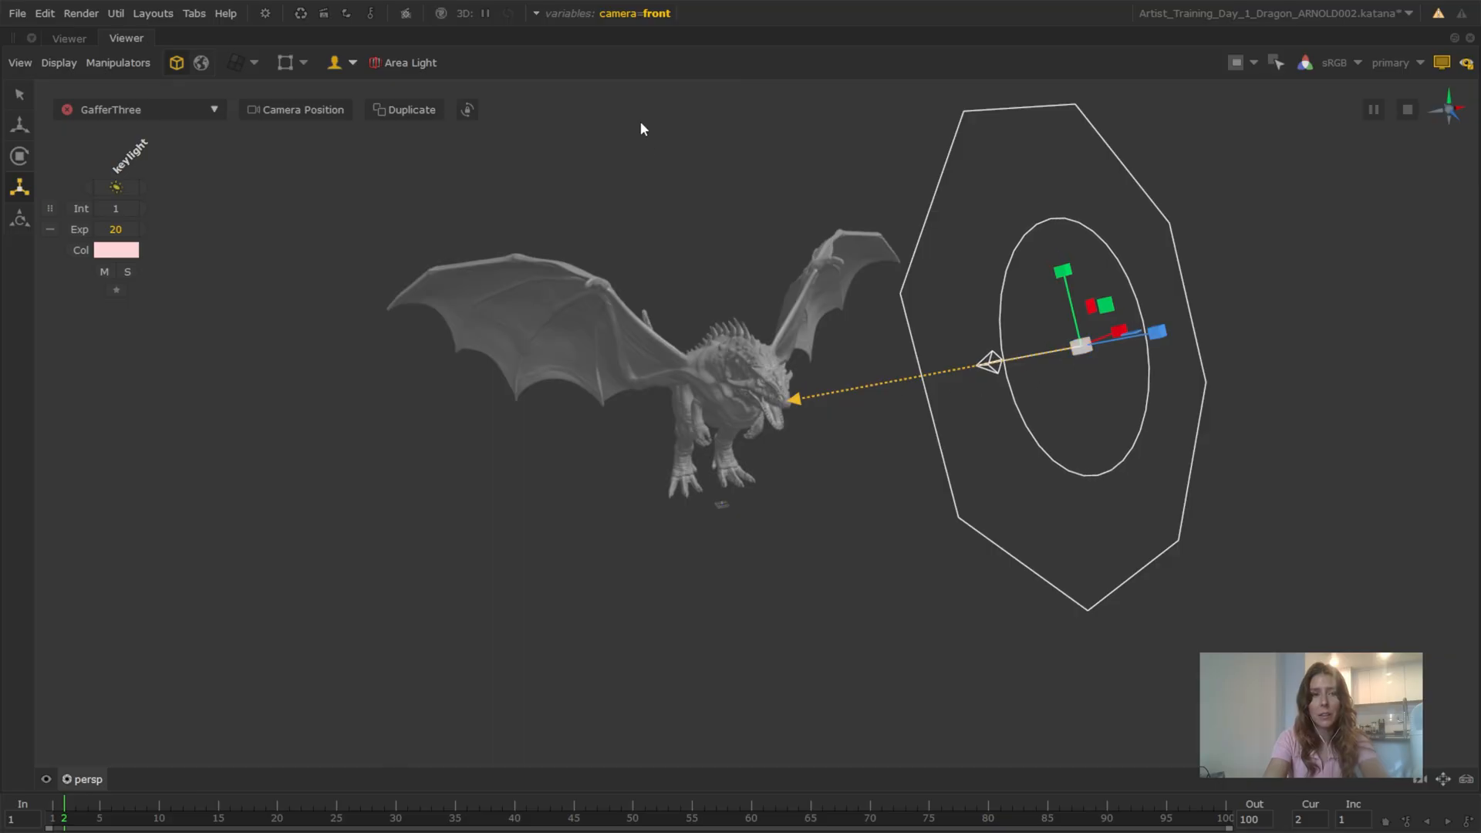
{"action": "left_click", "coordinate": [88, 777]}
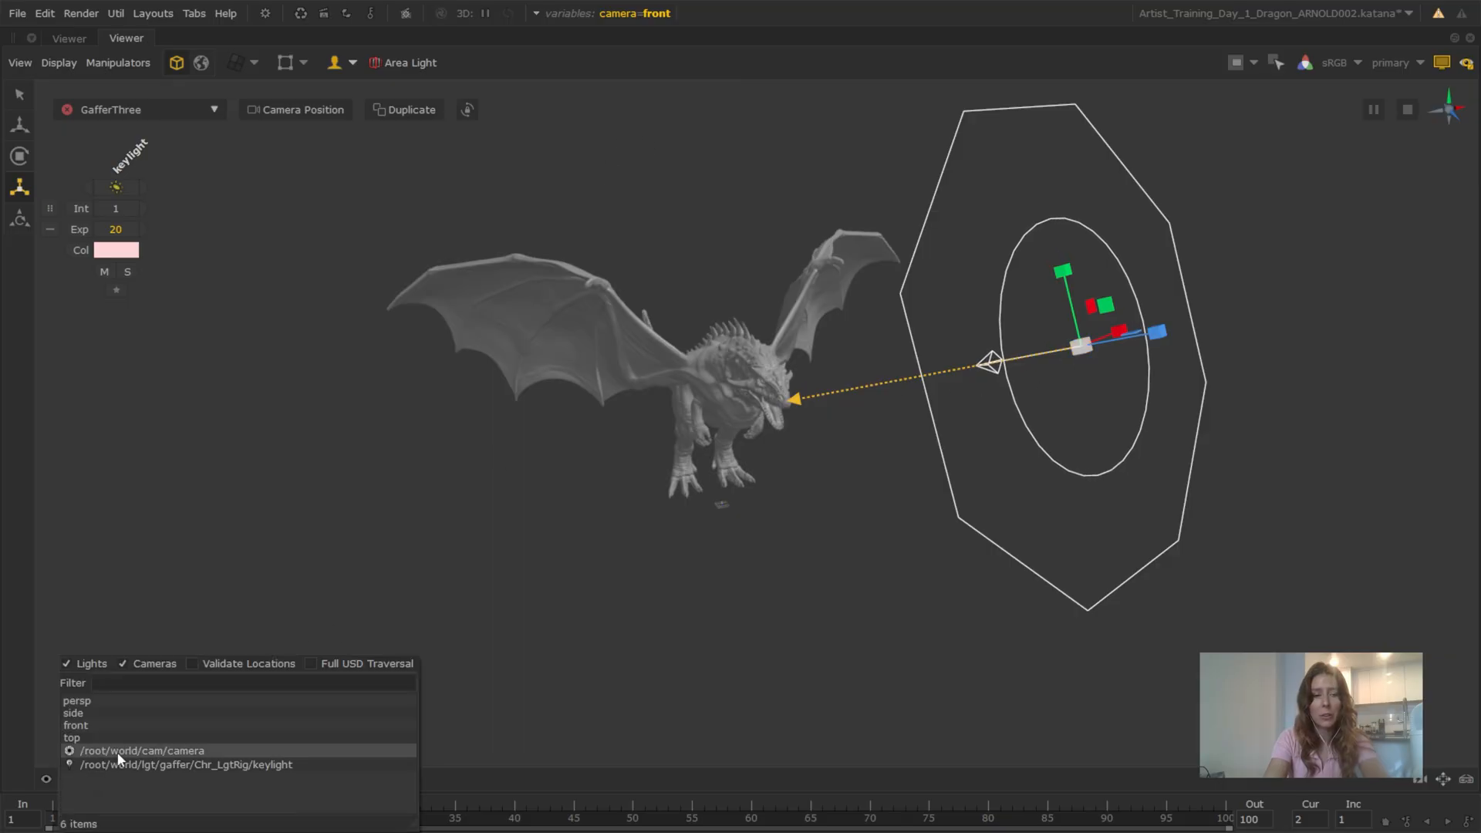
{"action": "left_click", "coordinate": [116, 753]}
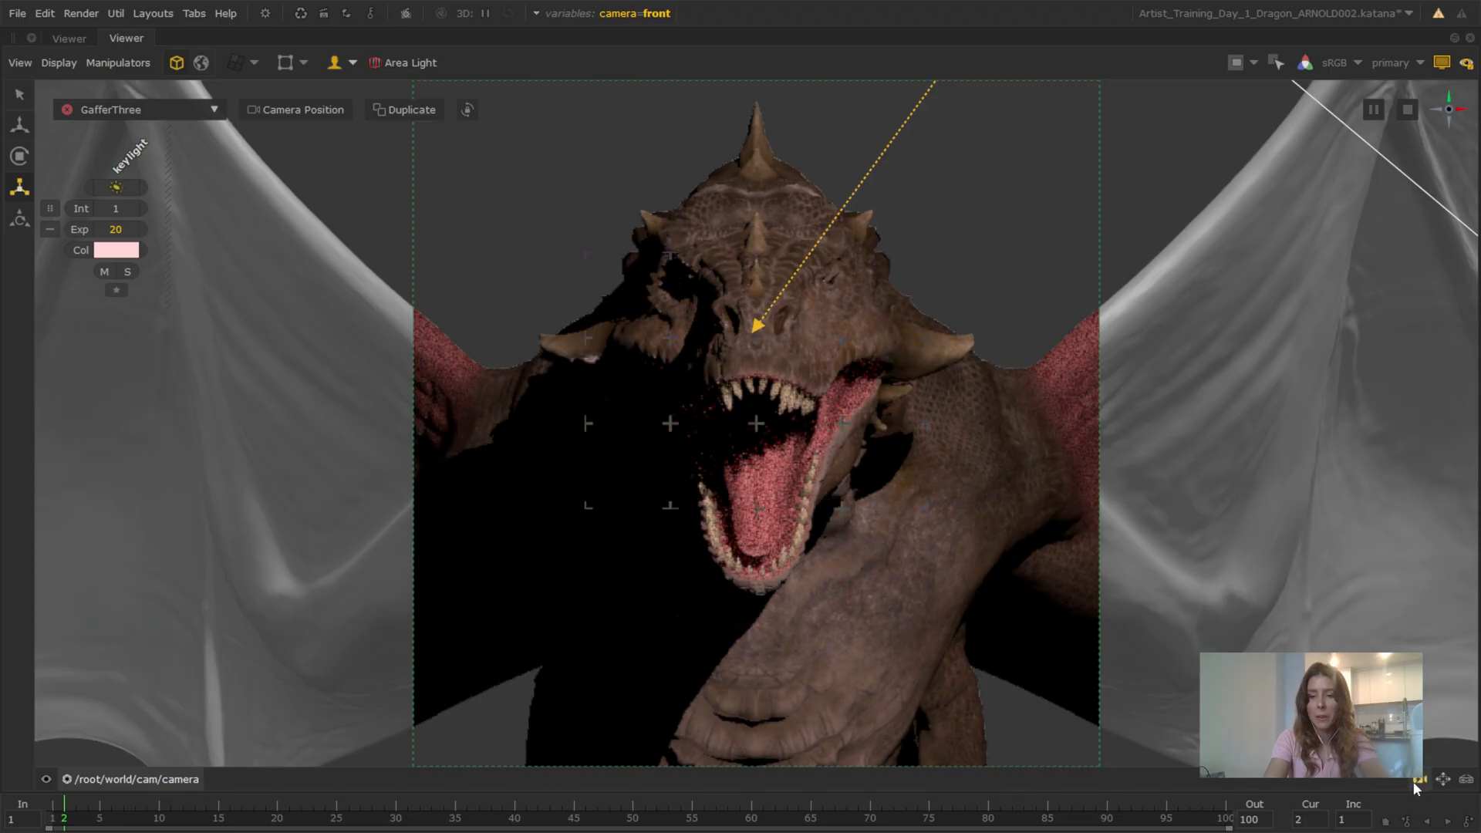
Check how the keylight falls on the rendered dragon from several persp angles, and look back through /root/world/cam/camera
{"action": "left_click", "coordinate": [168, 779]}
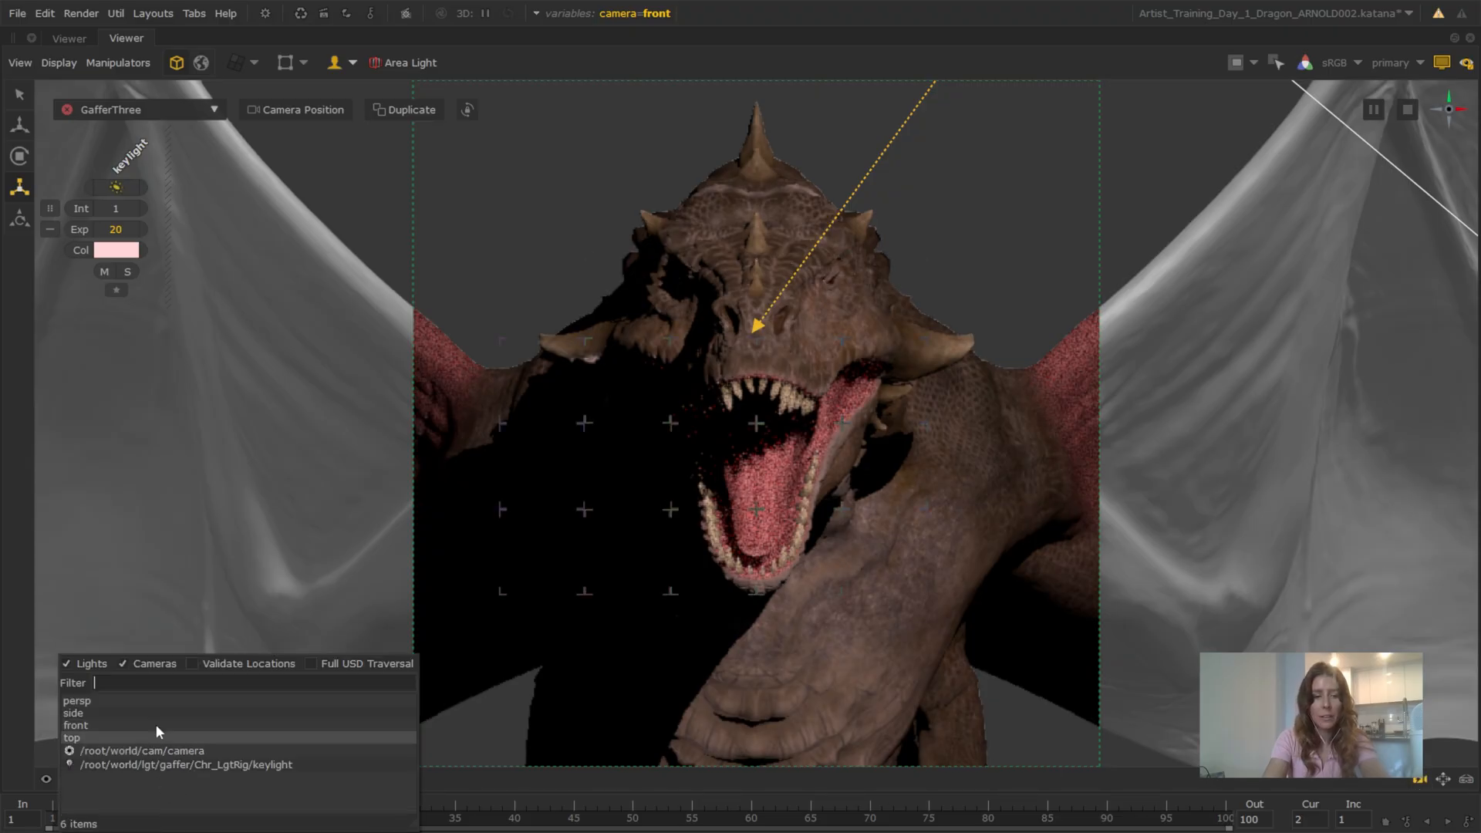
{"action": "left_click", "coordinate": [121, 701]}
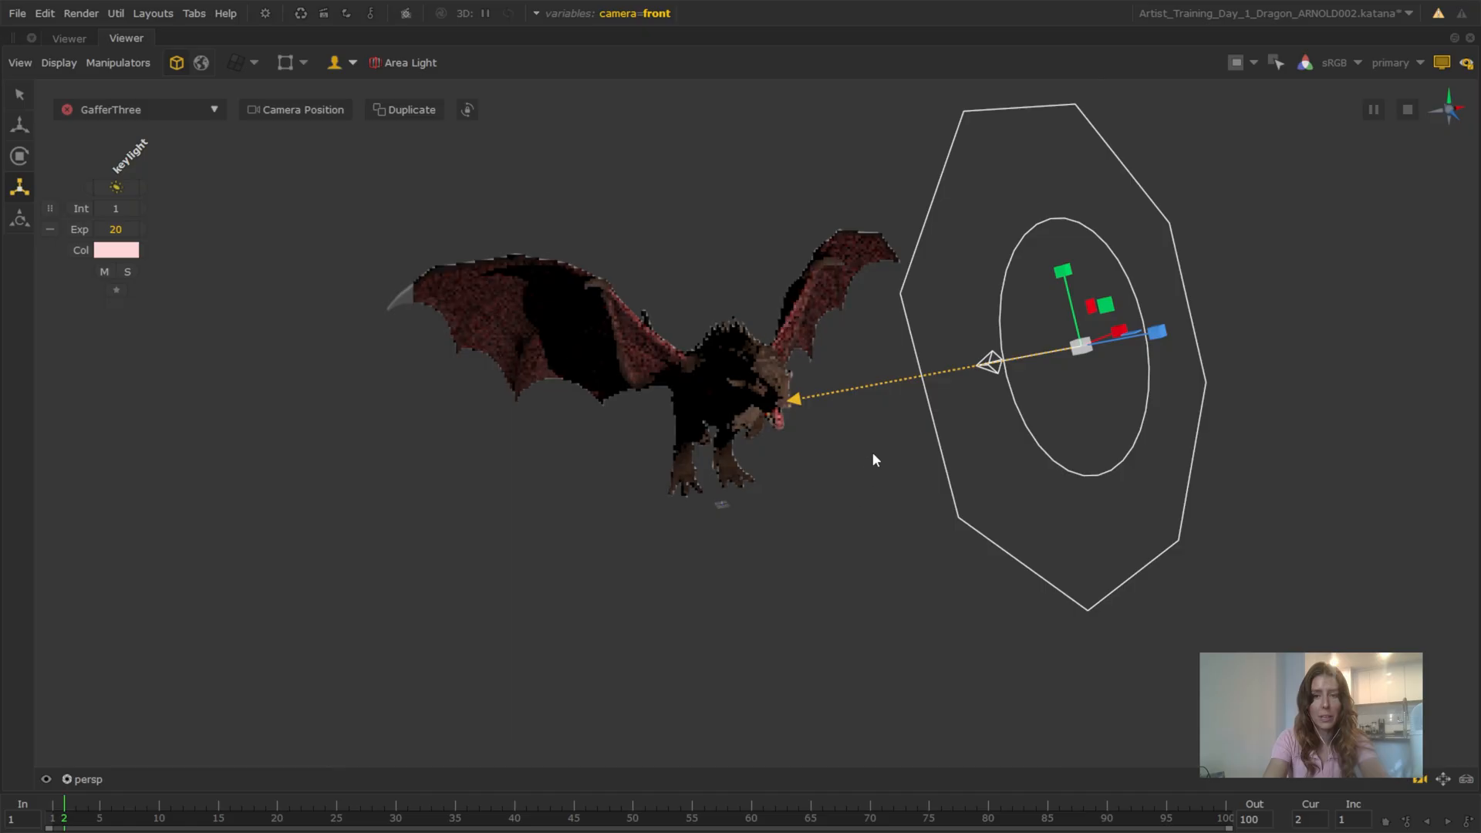
{"action": "left_click_drag", "start_coordinate": [829, 392], "coordinate": [730, 405], "text": "alt"}
{"action": "left_click_drag", "start_coordinate": [748, 409], "coordinate": [825, 383], "text": "alt"}
{"action": "right_click_drag", "start_coordinate": [826, 377], "coordinate": [874, 437], "text": "alt"}
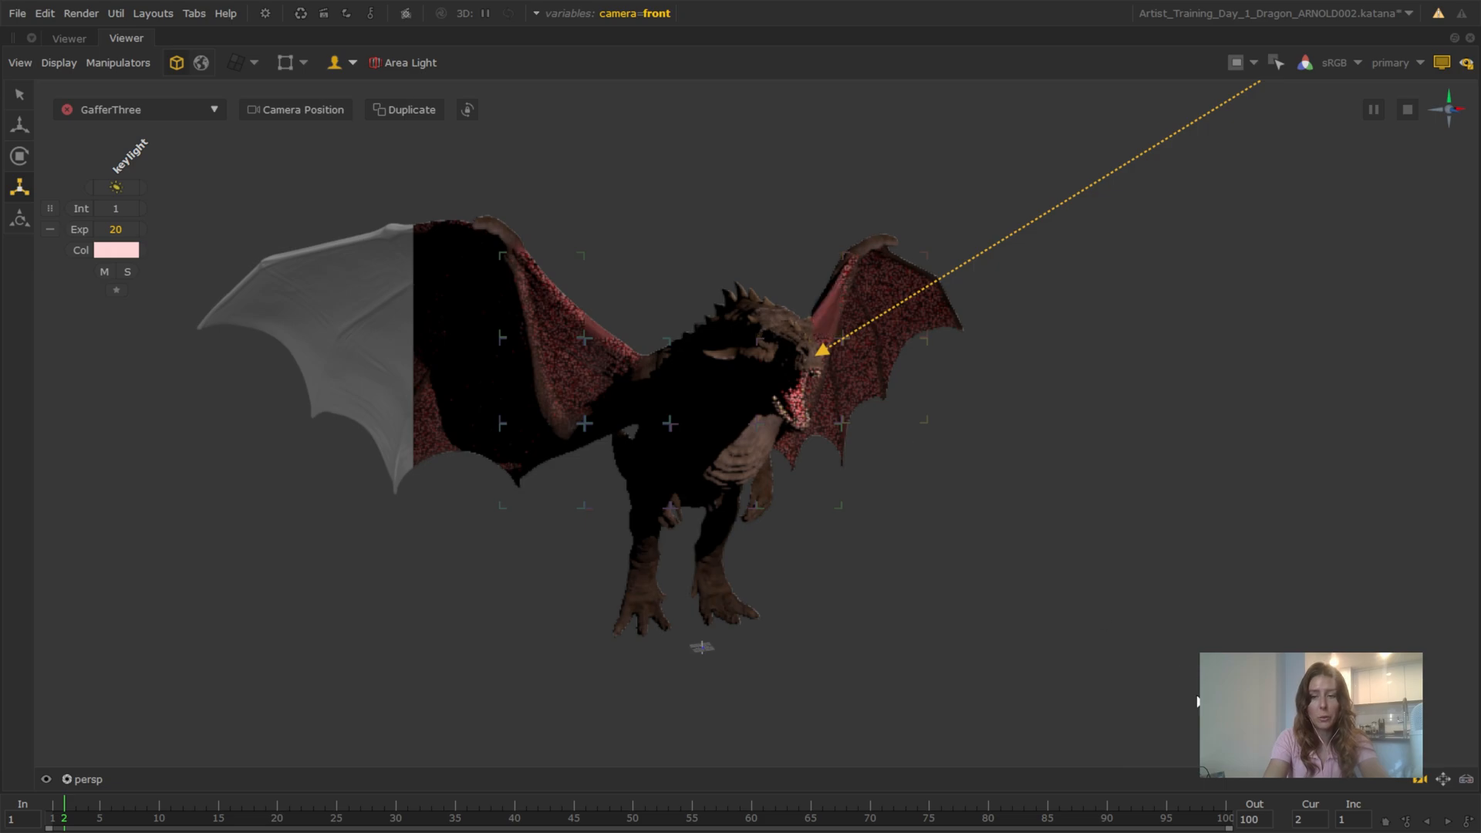
{"action": "left_click", "coordinate": [95, 779]}
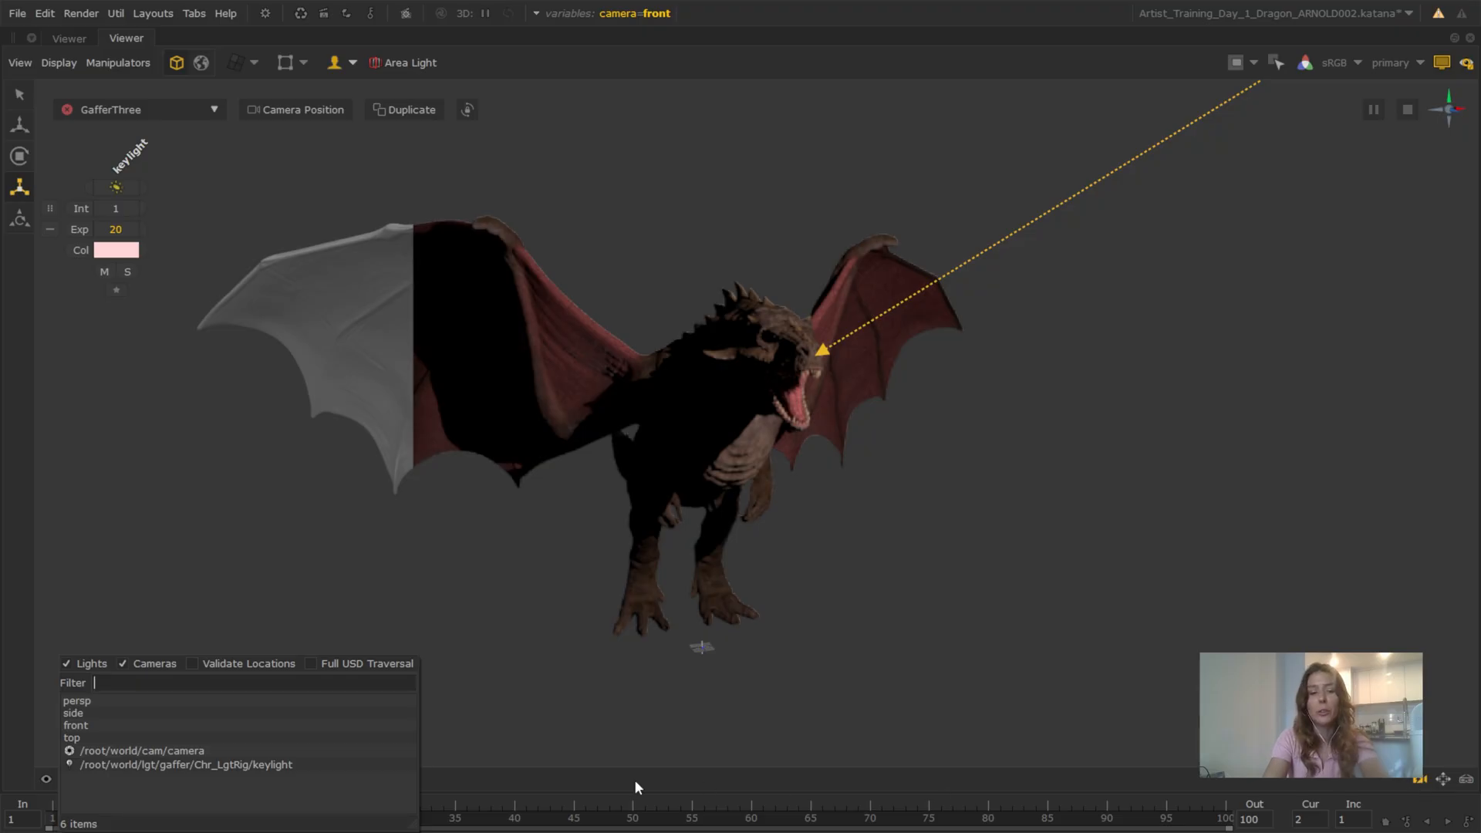
{"action": "left_click", "coordinate": [190, 751]}
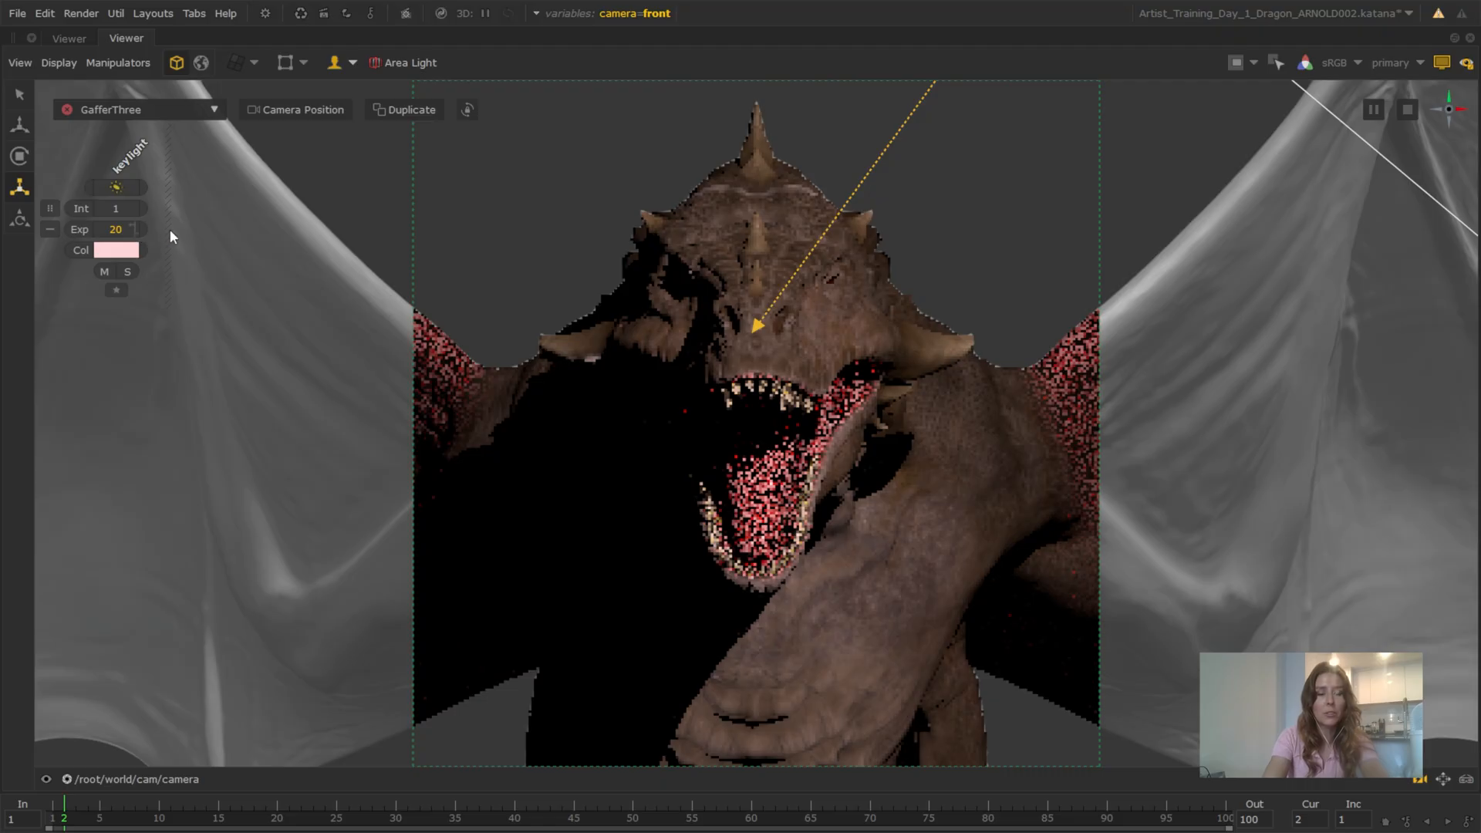
Fine-tune the keylight's exposure to 20.5
{"action": "left_click", "coordinate": [125, 232]}
{"action": "key", "text": "BackSpace"}
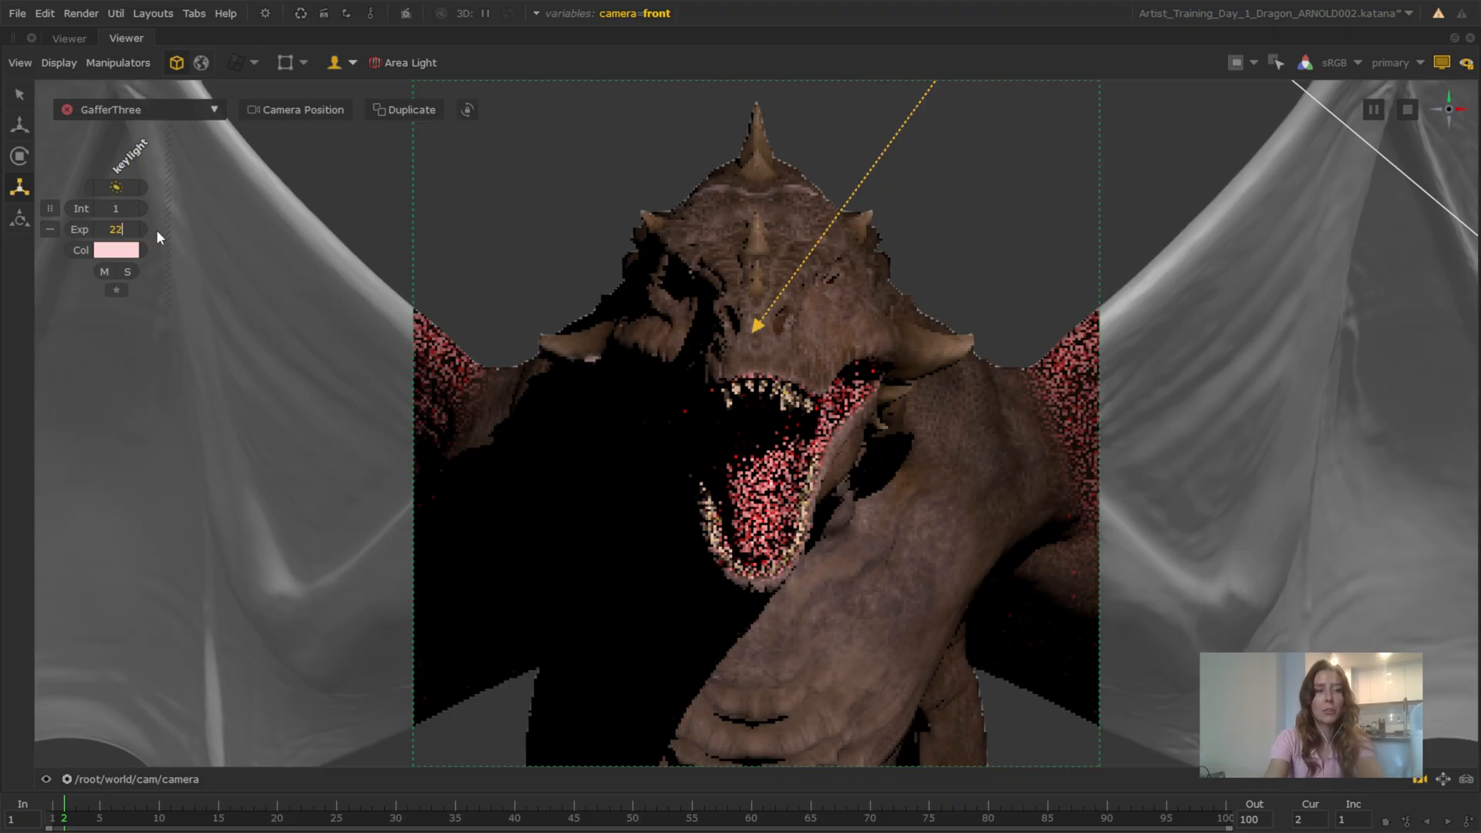
{"action": "left_click", "coordinate": [129, 233]}
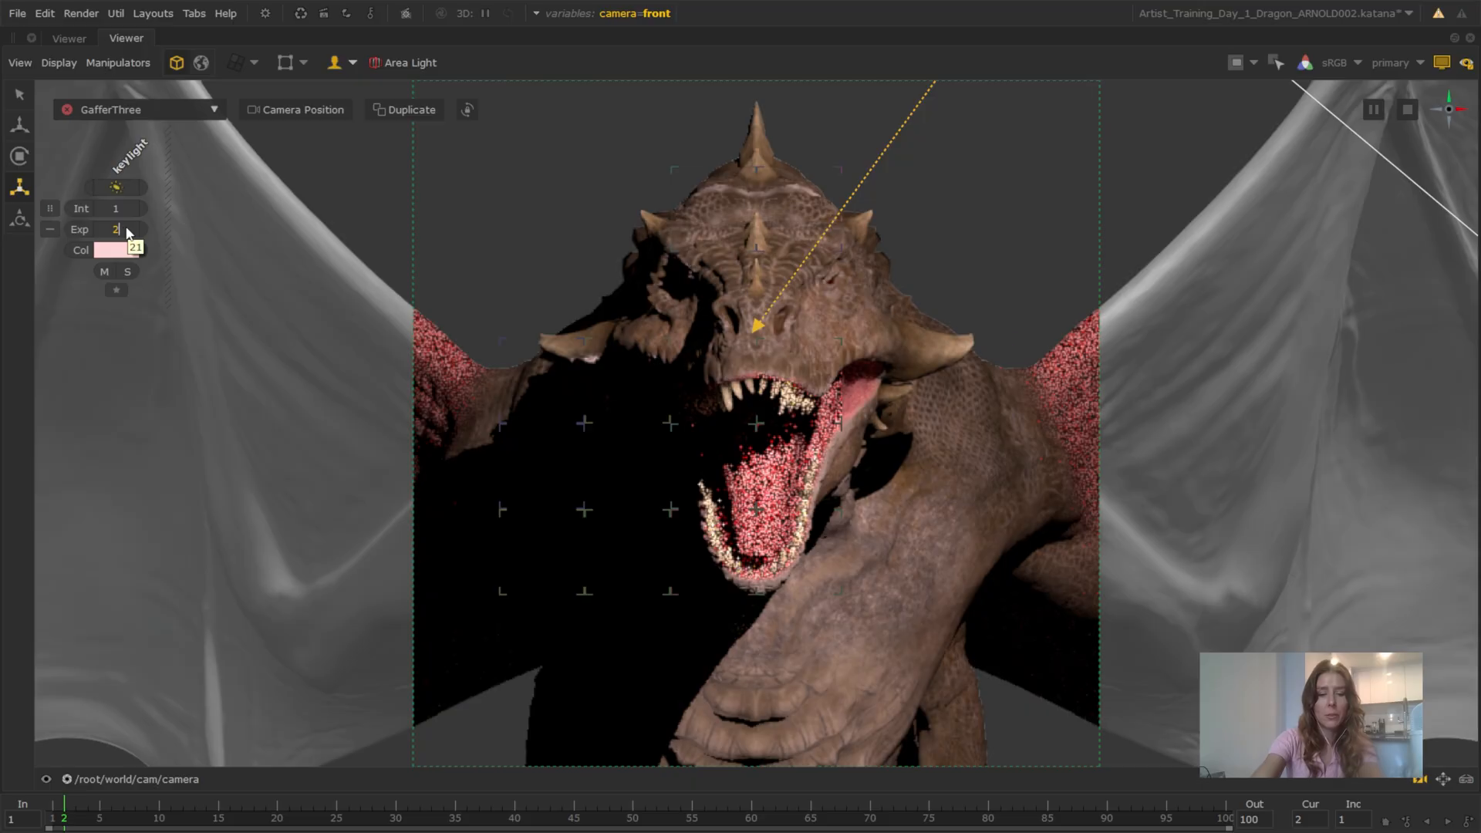
{"action": "type", "text": "0.5"}
{"action": "key", "text": "Return"}
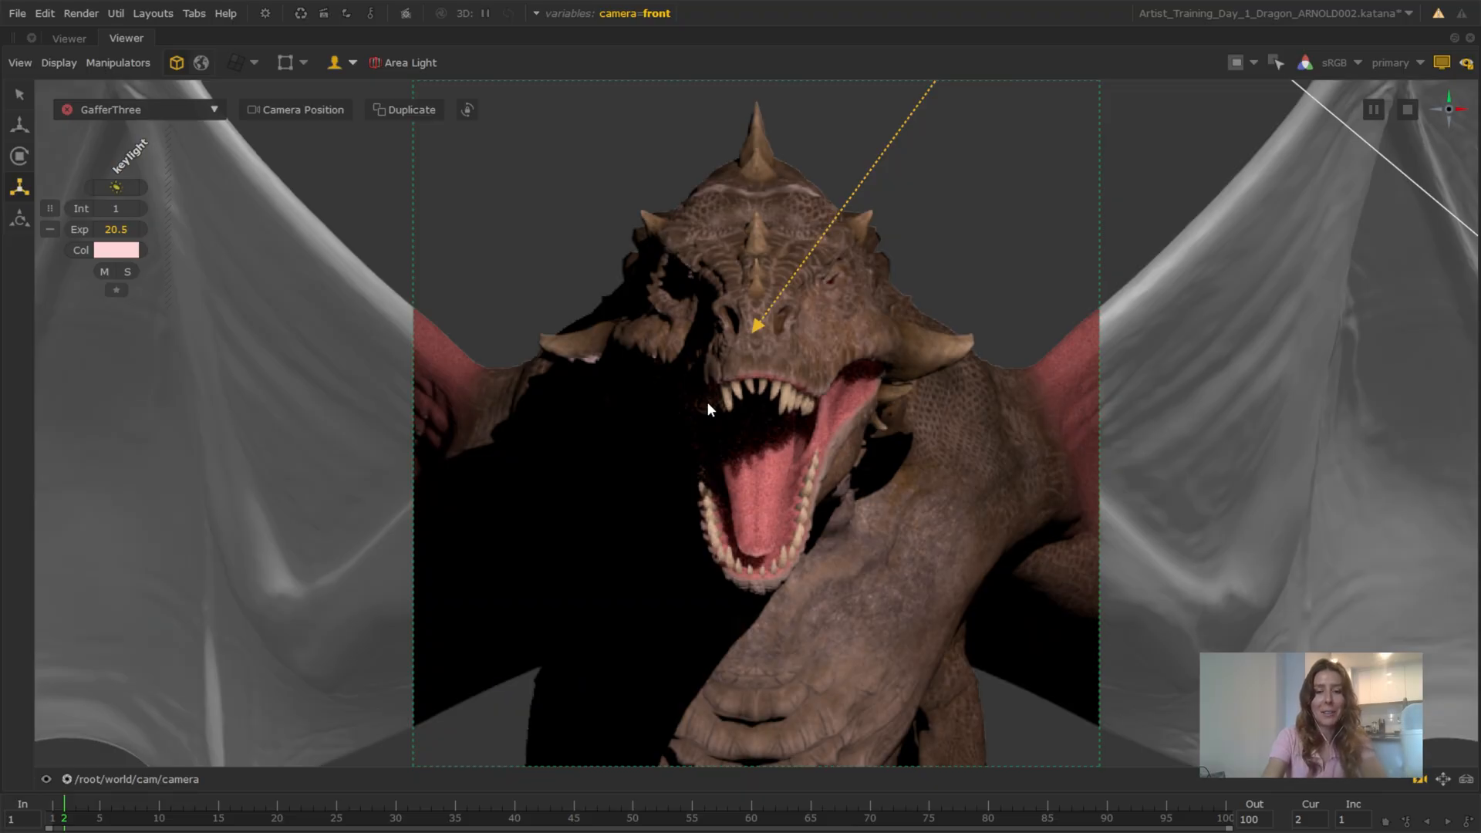
Restore the full workspace layout, turn off the Monitor Layer, and add an Arnold Disk Light under Chr_LgtRig
{"action": "key", "text": "space"}
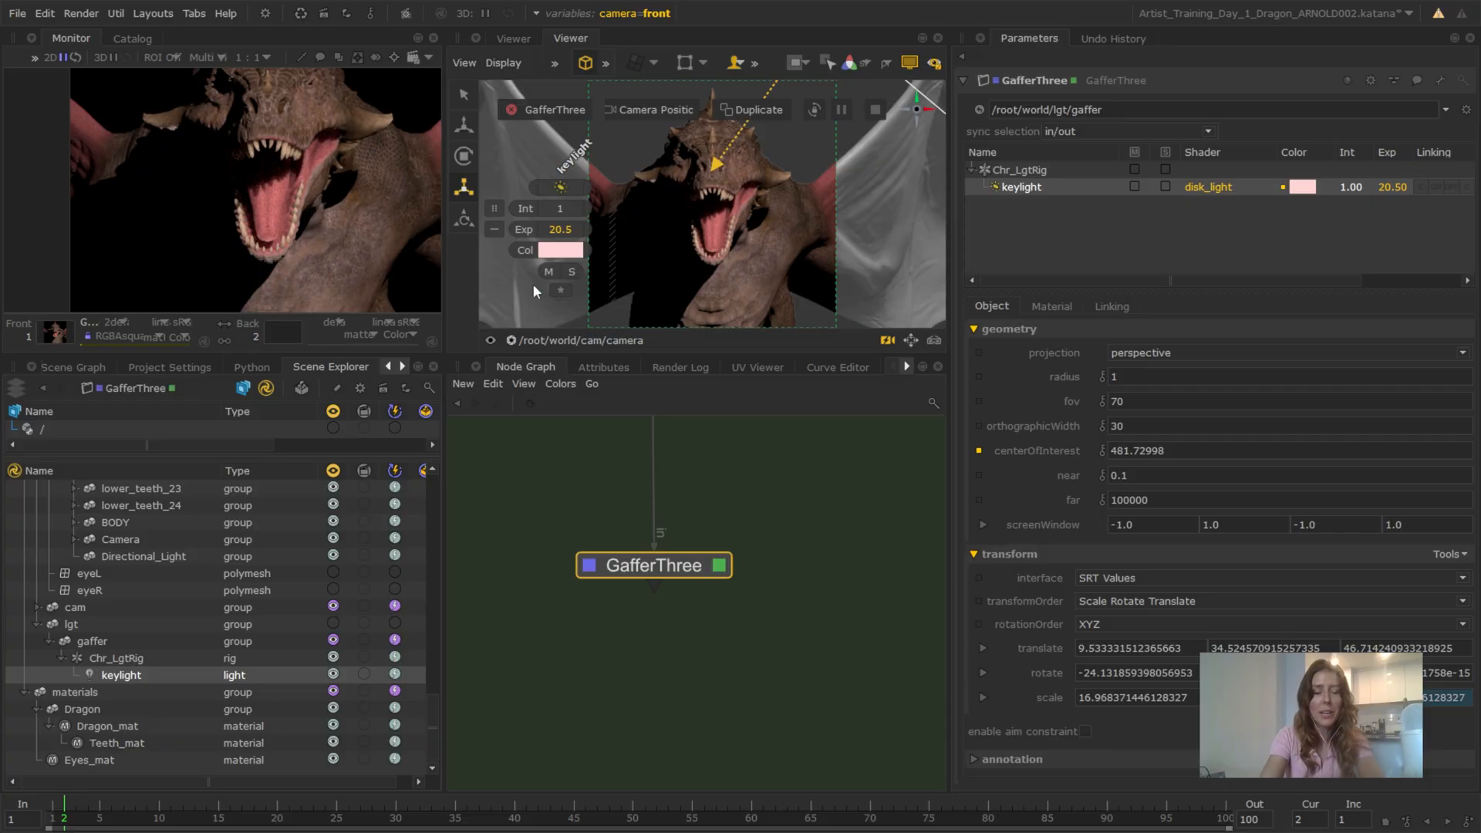
{"action": "left_click", "coordinate": [909, 62]}
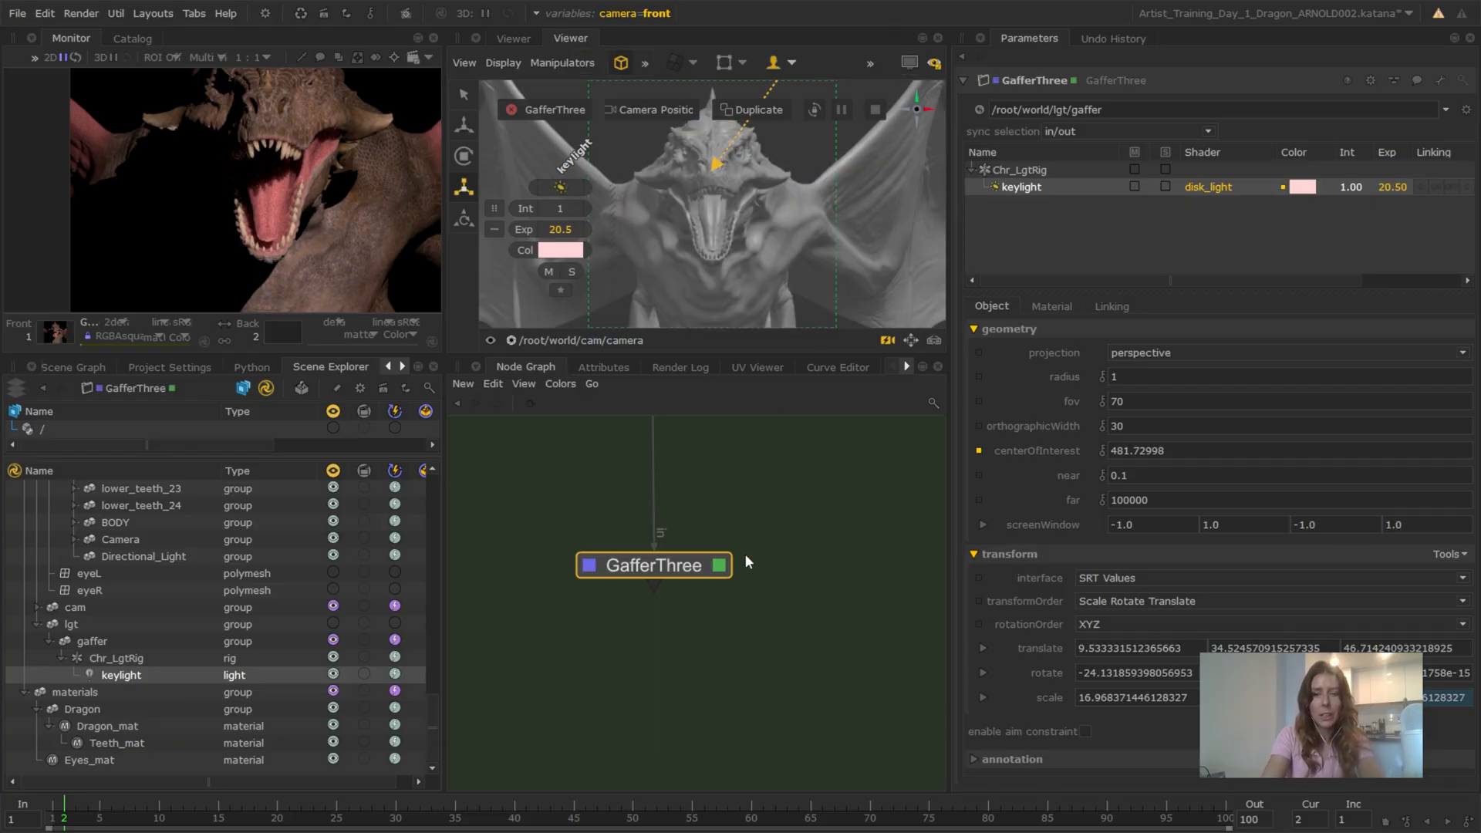
{"action": "left_click", "coordinate": [1033, 172]}
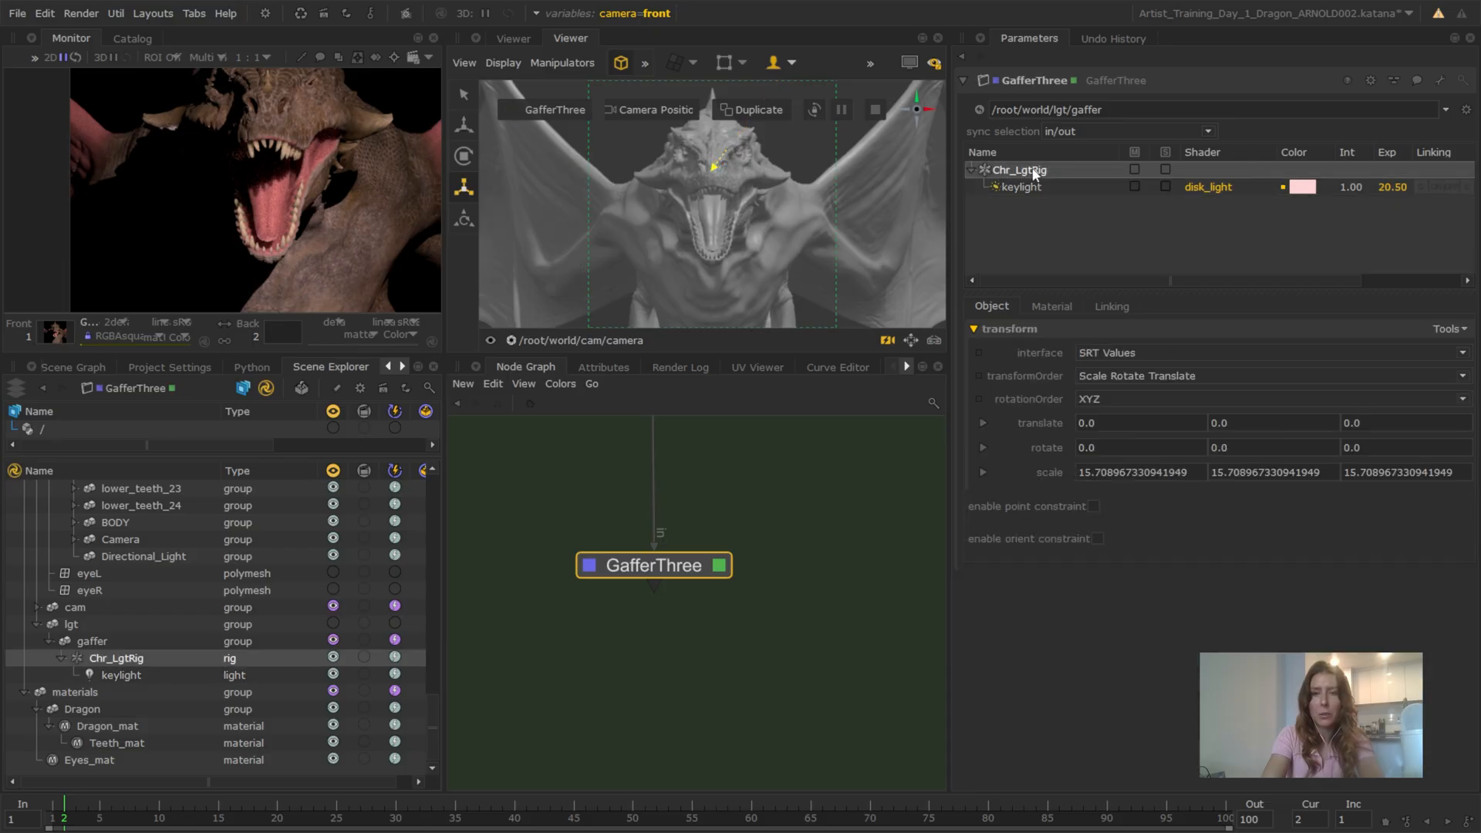
{"action": "right_click", "coordinate": [1032, 169]}
{"action": "mouse_move", "coordinate": [1060, 162]}
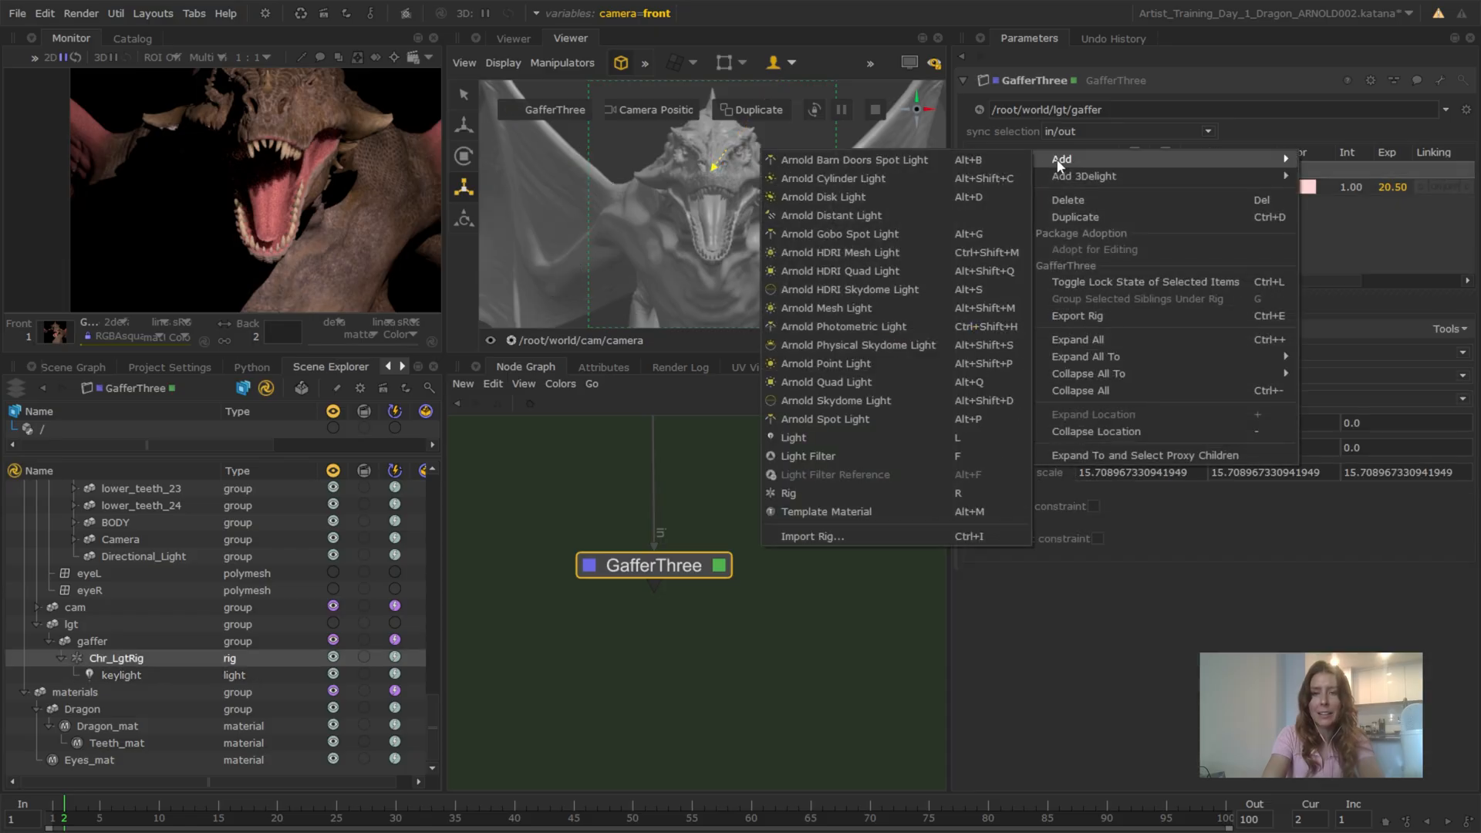
{"action": "left_click", "coordinate": [922, 196]}
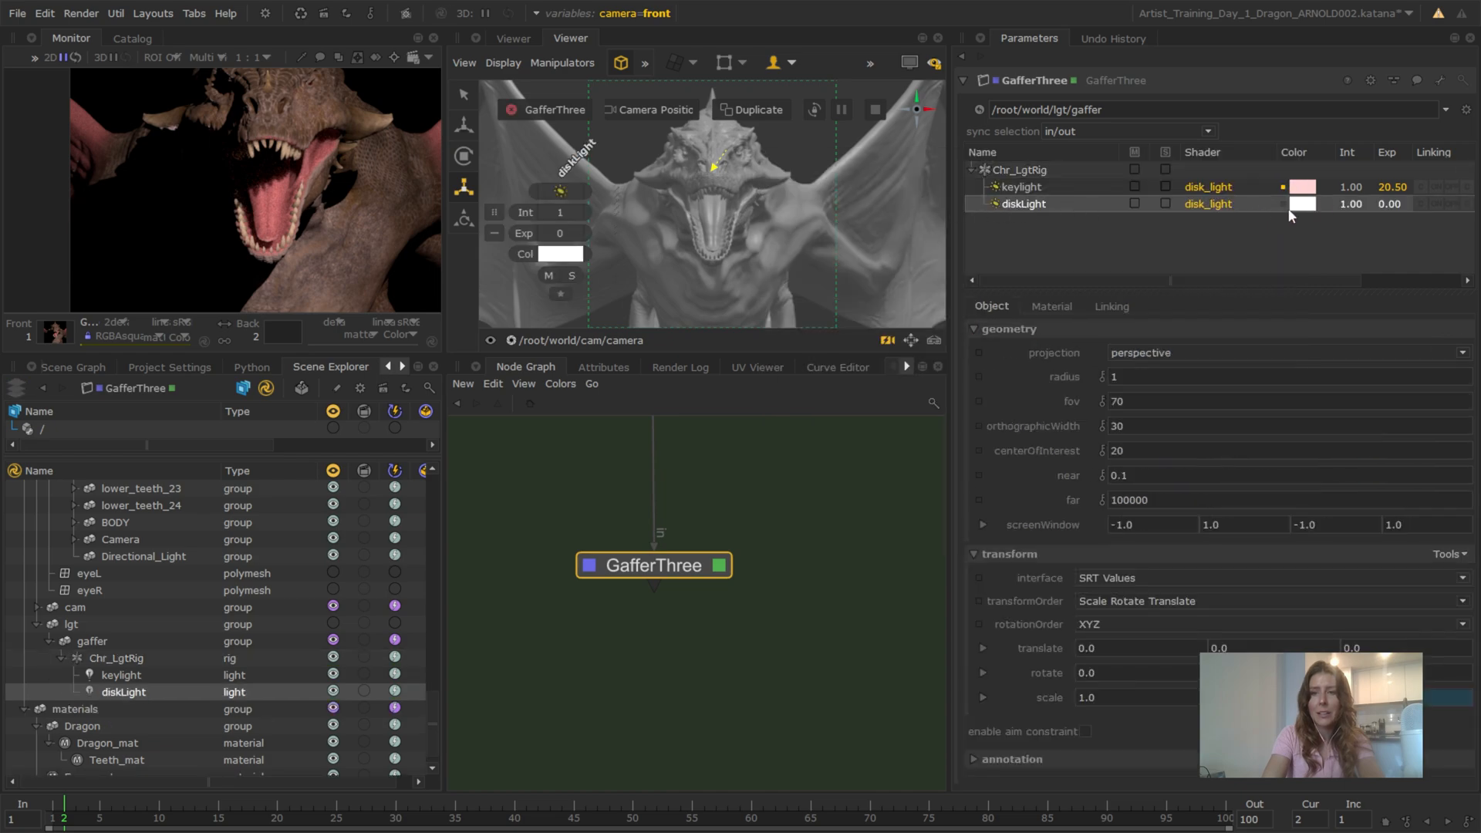
Give the new disk light a pale cyan color of 0.7396, 1, 1 and set its exposure to 15
{"action": "left_click", "coordinate": [1302, 204]}
{"action": "left_click_drag", "start_coordinate": [886, 384], "coordinate": [929, 394]}
{"action": "left_click_drag", "start_coordinate": [526, 267], "coordinate": [503, 261]}
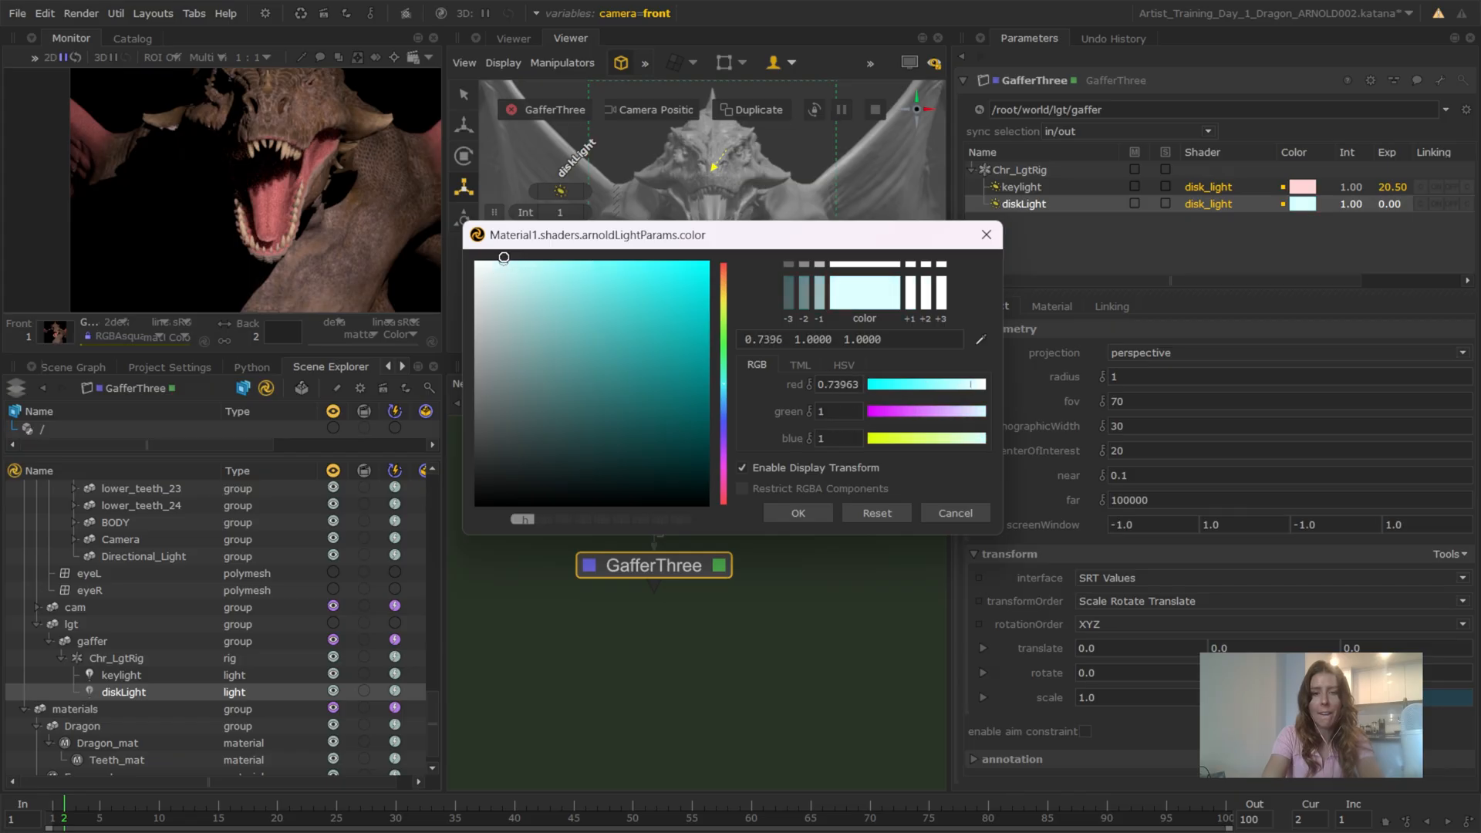
{"action": "left_click", "coordinate": [799, 513]}
{"action": "double_click", "coordinate": [1392, 205]}
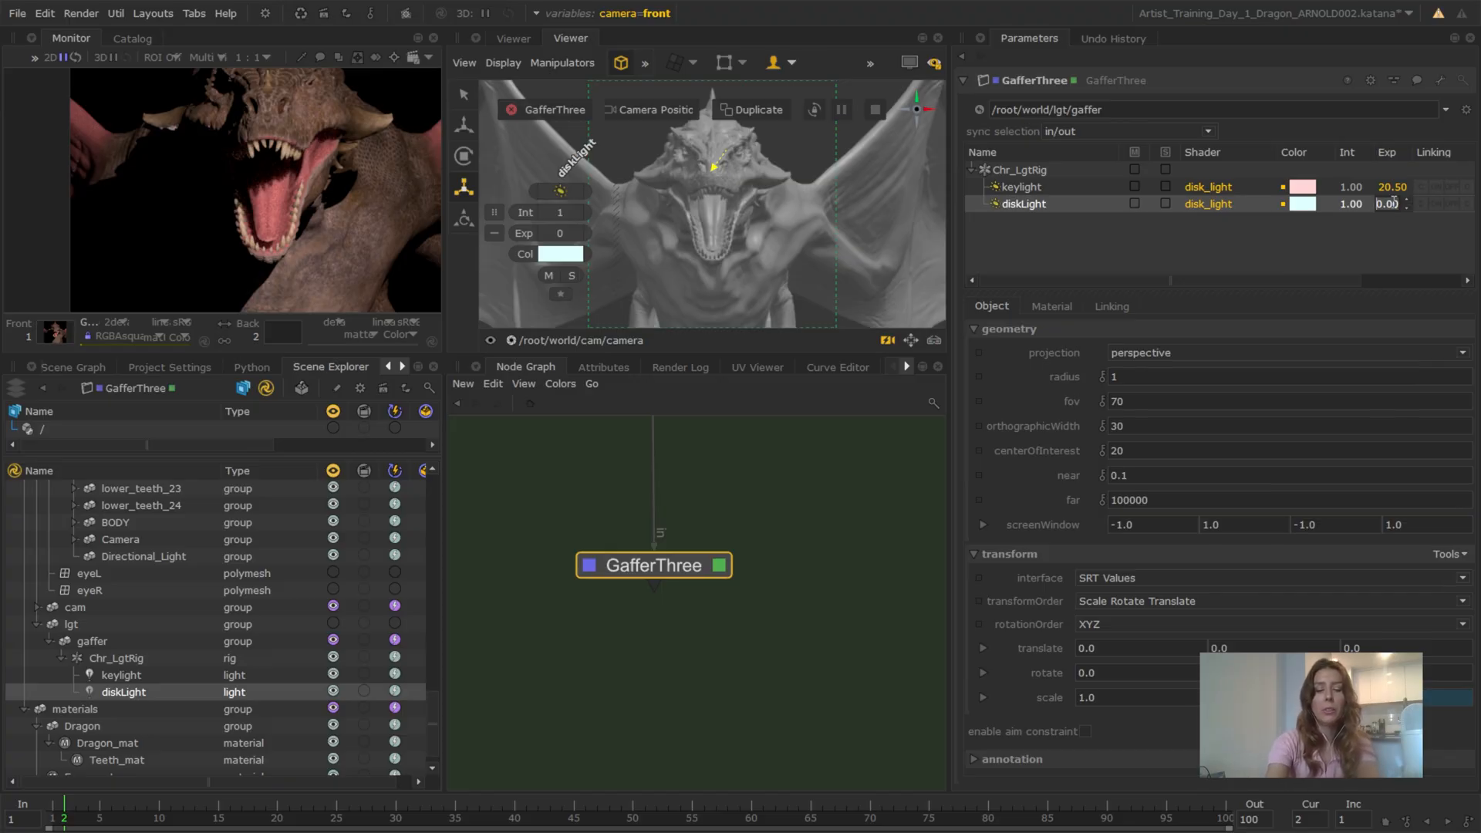
{"action": "type", "text": "15"}
{"action": "key", "text": "Return"}
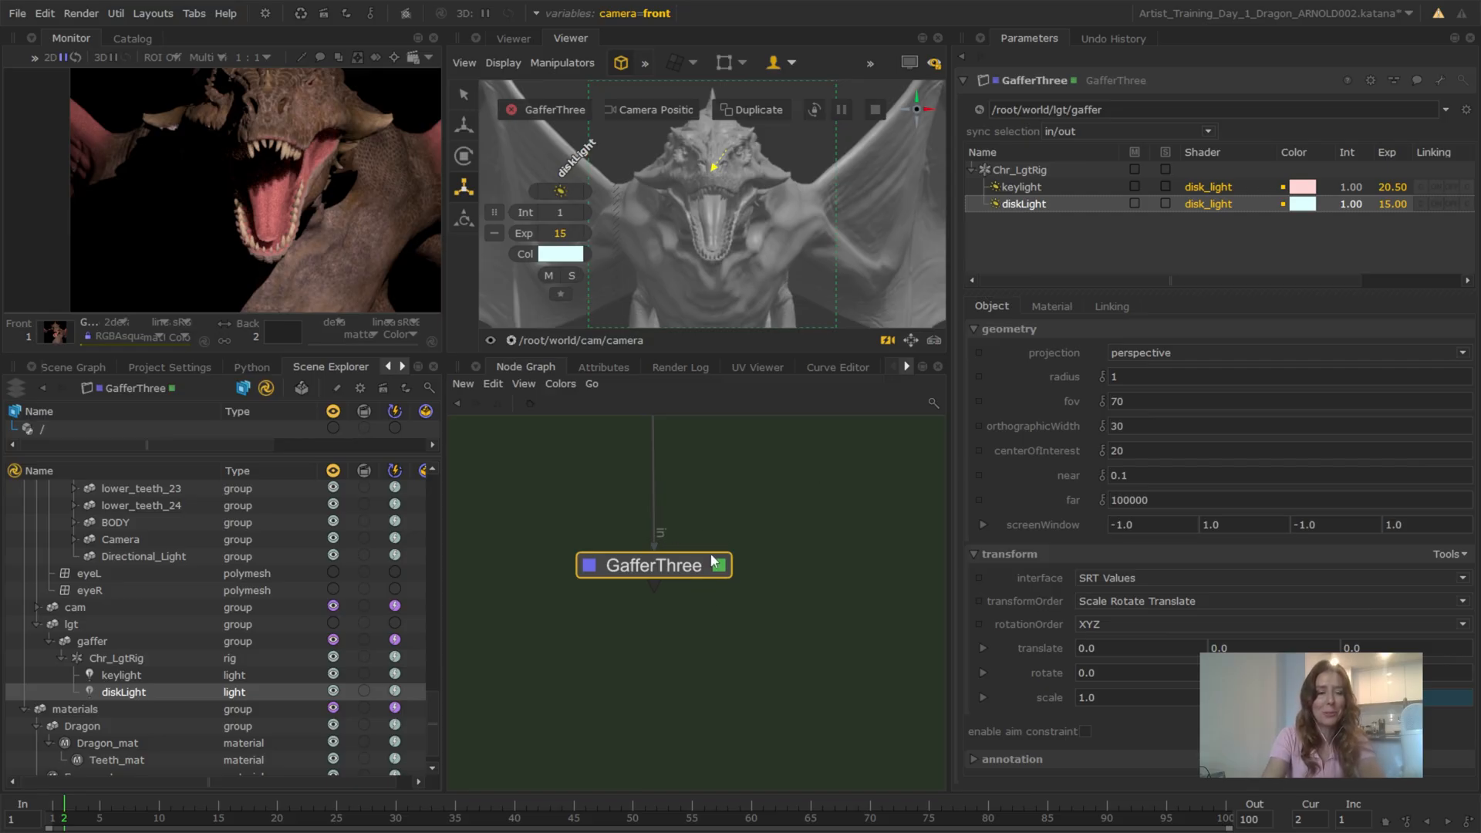
Maximize the viewer in the persp view and scale the disk light up uniformly to roughly the dragon's height
{"action": "middle_click_drag", "start_coordinate": [711, 561], "coordinate": [776, 535]}
{"action": "scroll", "coordinate": [733, 546], "scroll_direction": "up", "scroll_amount": 2}
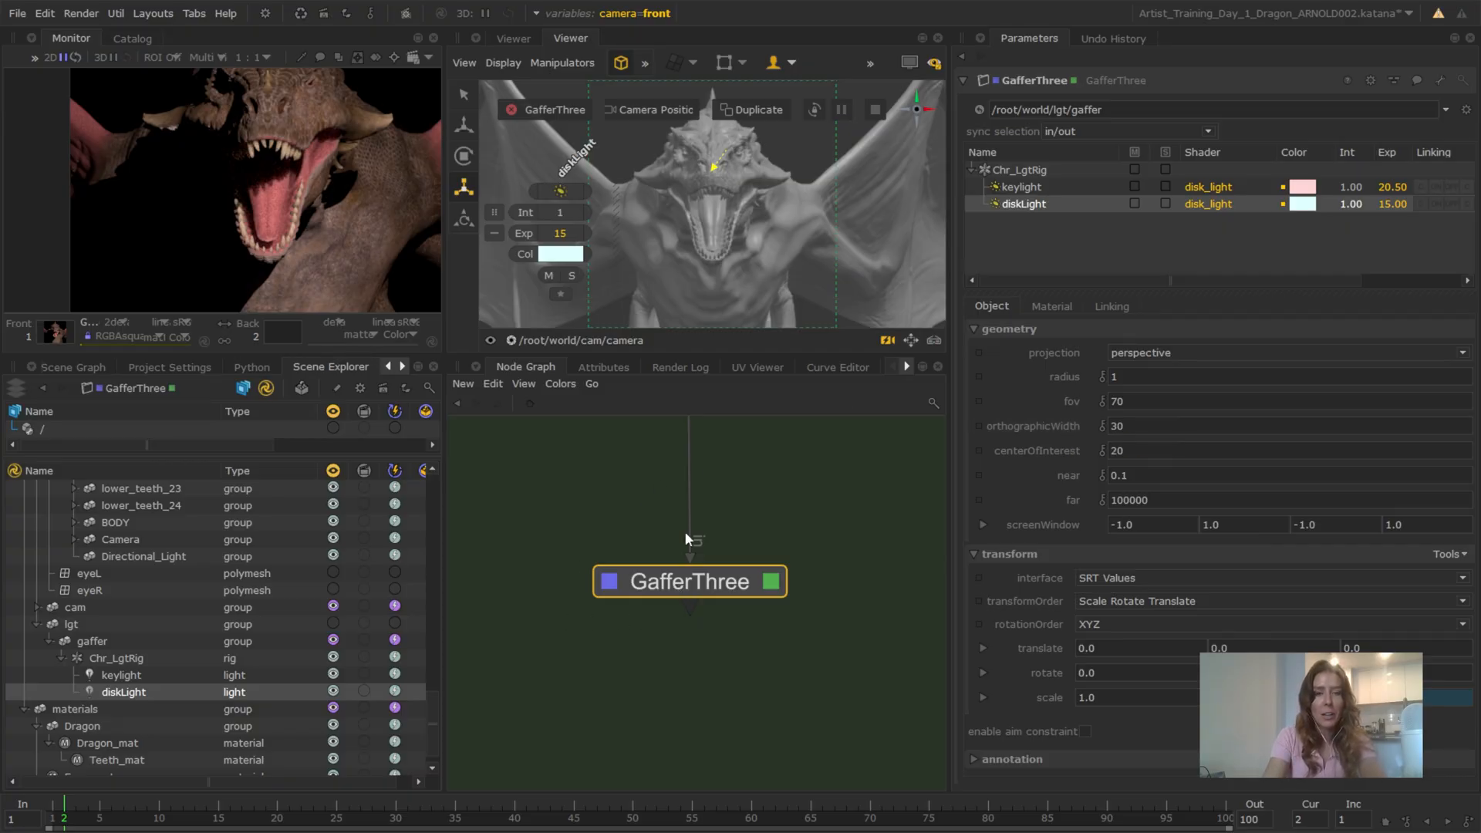
{"action": "left_click", "coordinate": [603, 331]}
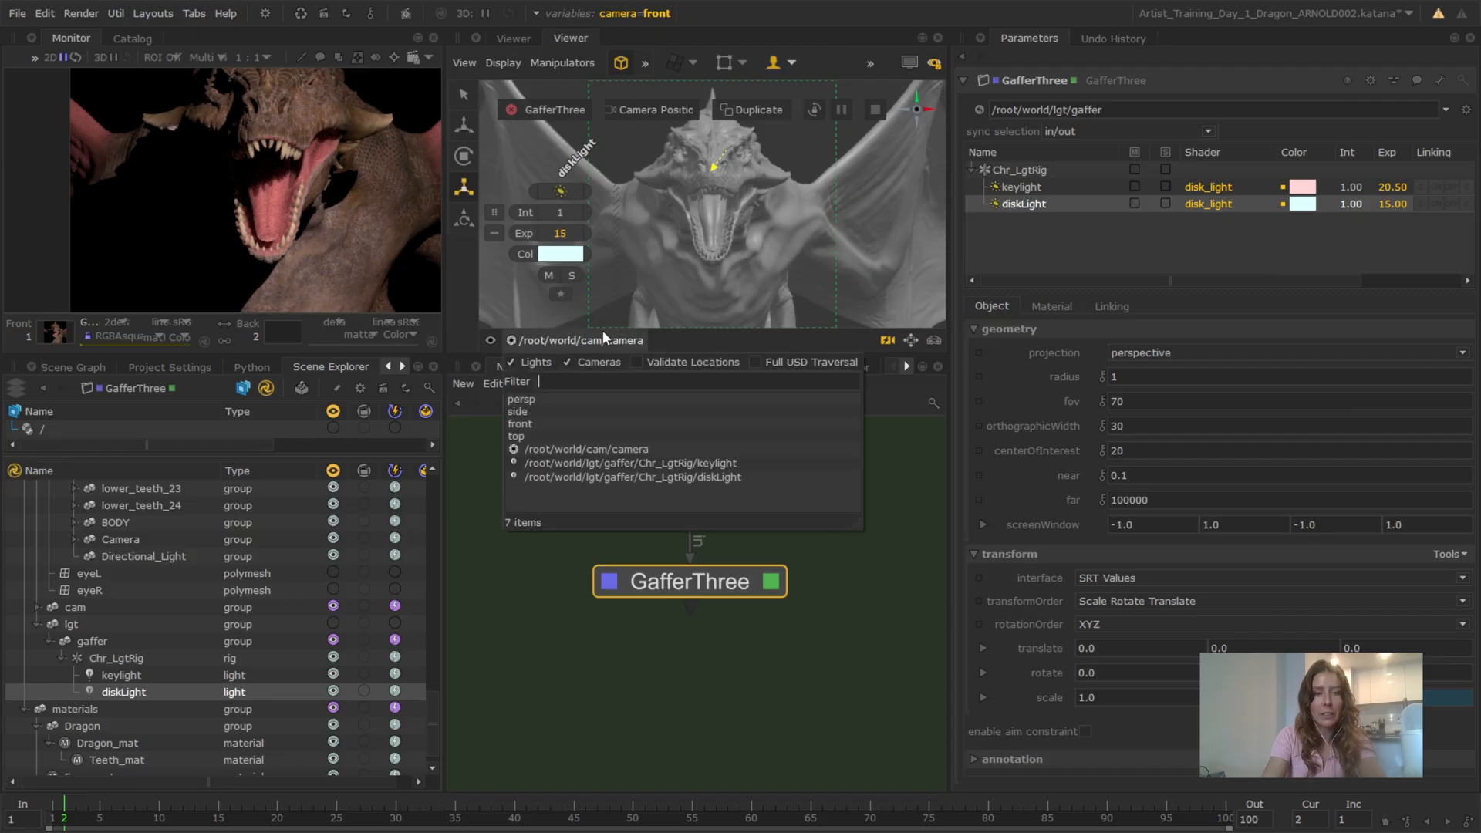
{"action": "left_click", "coordinate": [544, 395]}
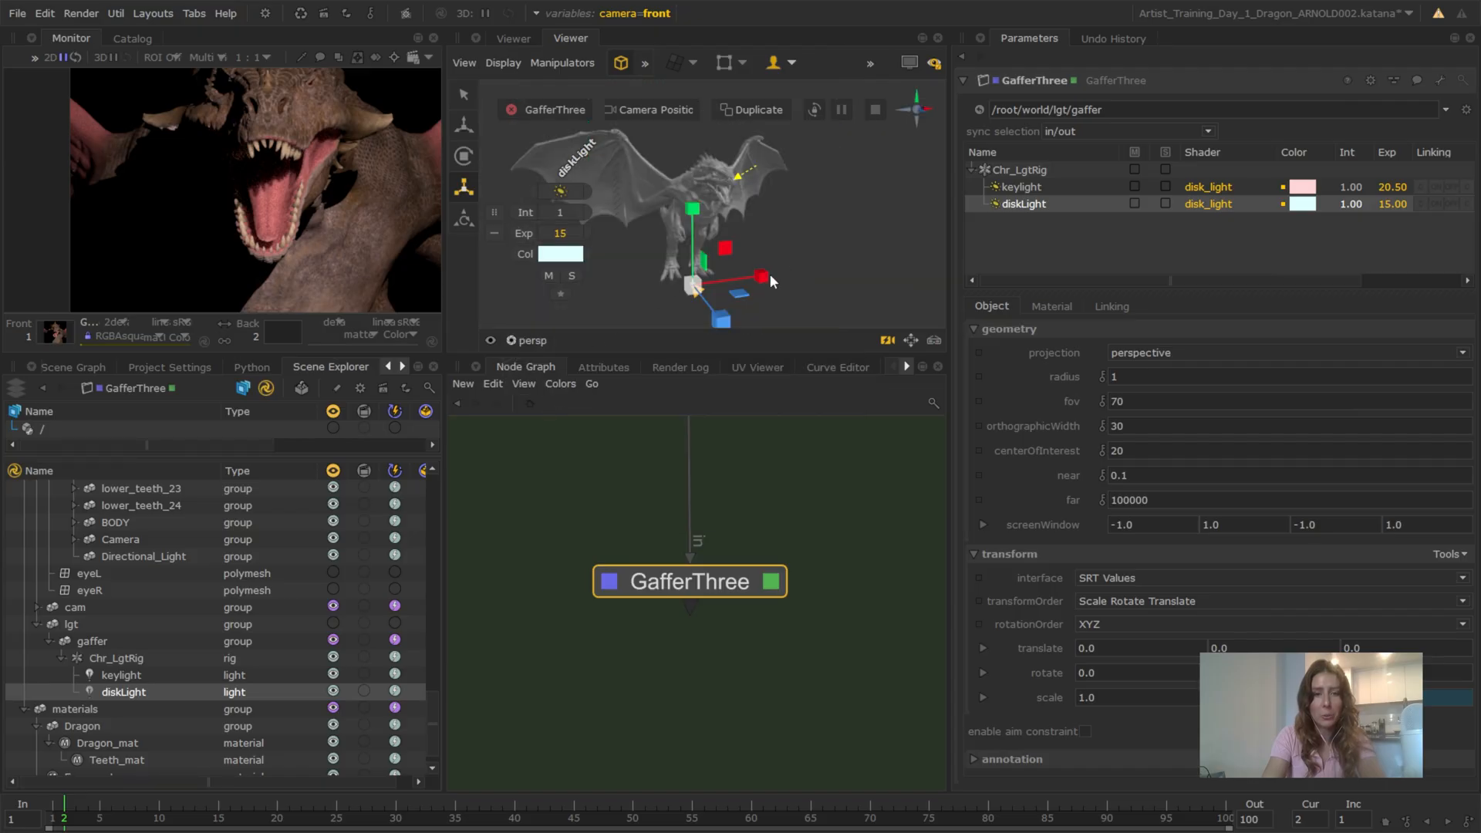
{"action": "key", "text": "space"}
{"action": "left_click_drag", "start_coordinate": [781, 540], "coordinate": [821, 525], "text": "alt"}
{"action": "right_click_drag", "start_coordinate": [821, 524], "coordinate": [836, 484], "text": "alt"}
{"action": "left_click_drag", "start_coordinate": [837, 485], "coordinate": [763, 515], "text": "alt"}
{"action": "mouse_move", "coordinate": [763, 515]}
{"action": "right_mouse_down", "text": "alt"}
{"action": "mouse_move", "coordinate": [824, 539]}
{"action": "mouse_move", "coordinate": [782, 512]}
{"action": "right_mouse_up", "text": "alt"}
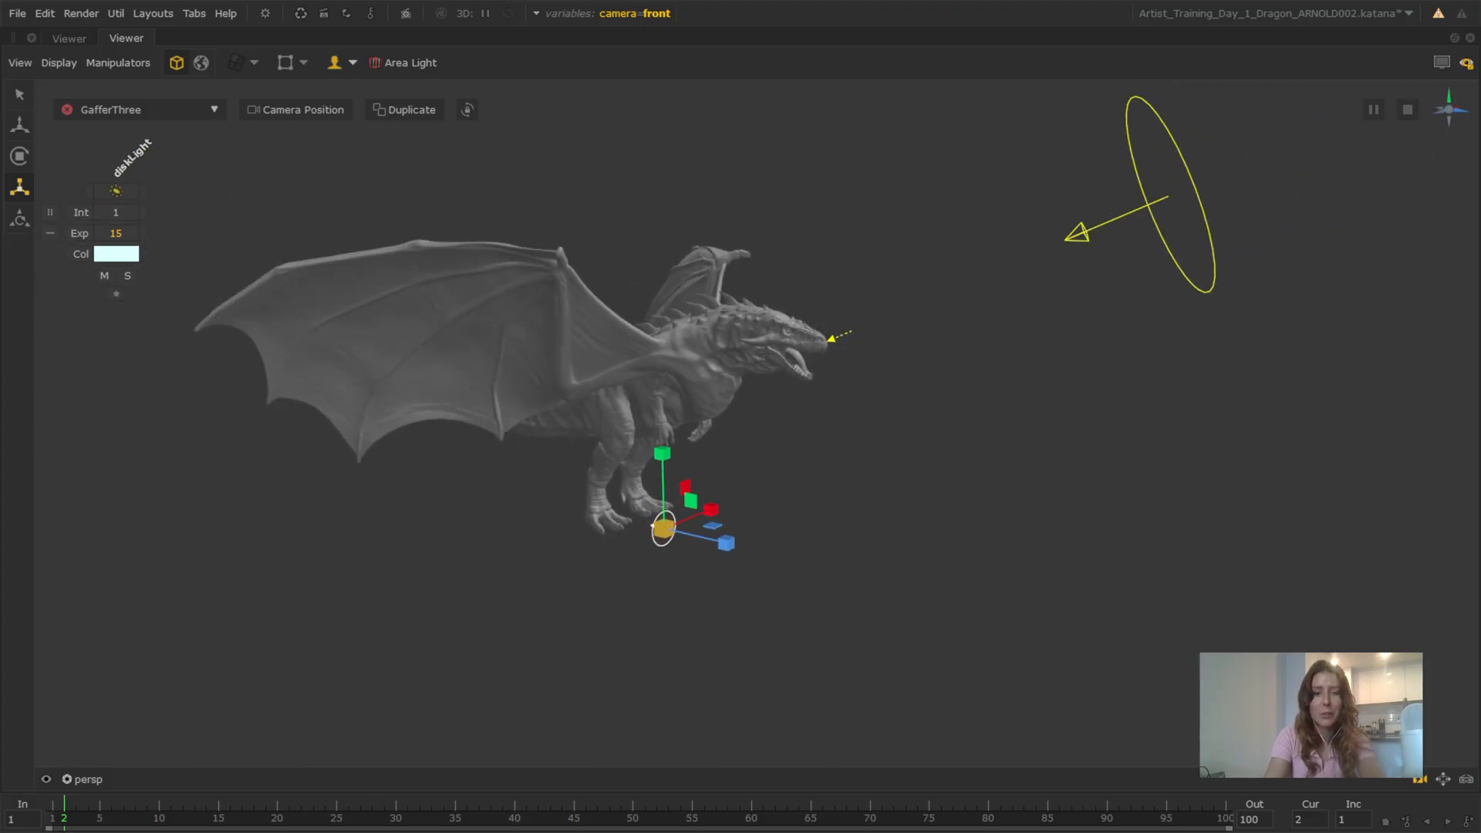
{"action": "left_click_drag", "start_coordinate": [637, 525], "coordinate": [784, 531]}
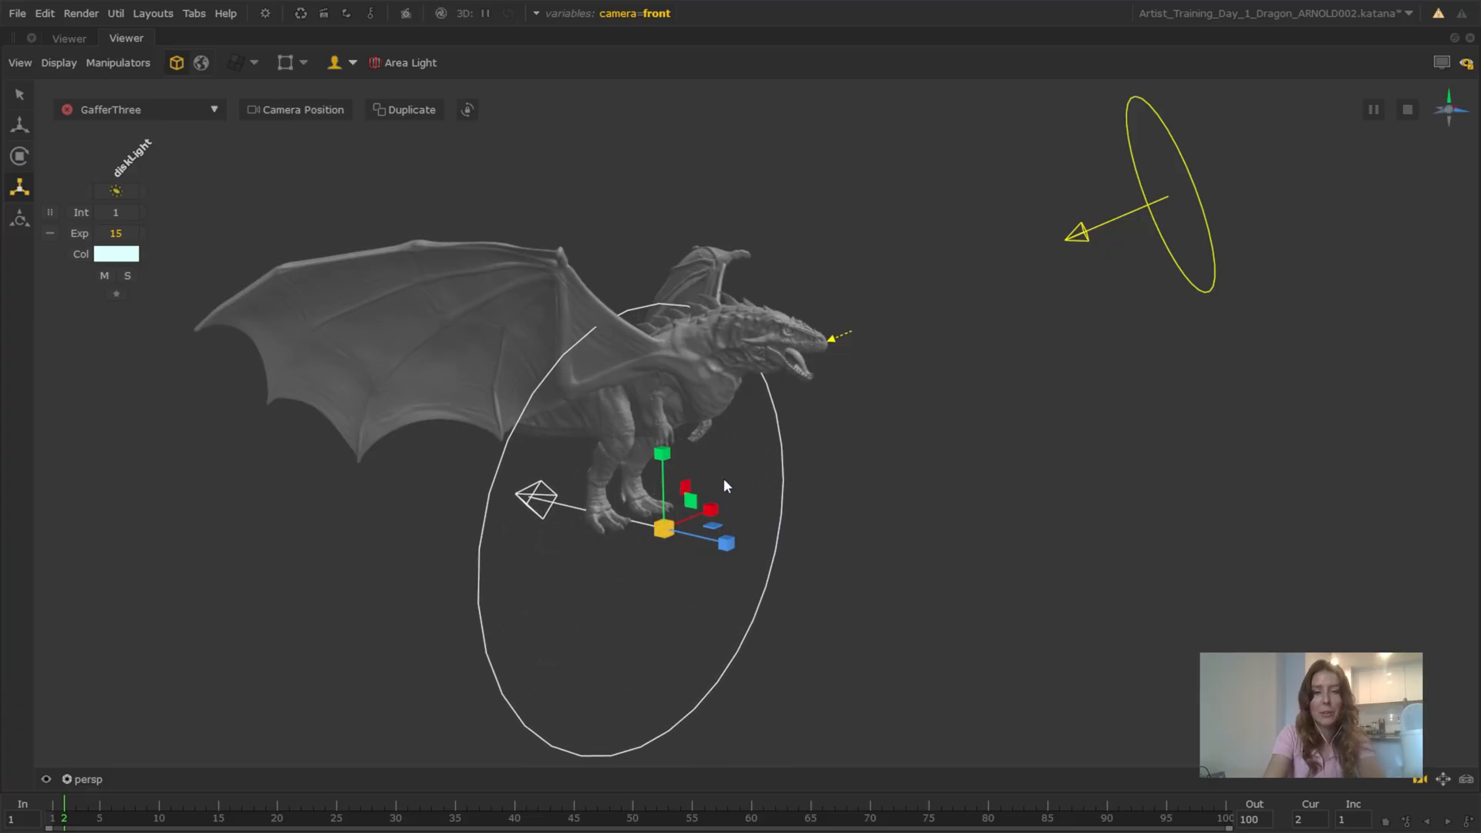
Pull the disk light far away from its center of interest near the dragon's feet
{"action": "left_click_drag", "start_coordinate": [724, 478], "coordinate": [692, 499], "text": "alt"}
{"action": "left_click_drag", "start_coordinate": [856, 459], "coordinate": [614, 584], "text": "alt"}
{"action": "middle_click_drag", "start_coordinate": [614, 582], "coordinate": [681, 468], "text": "alt"}
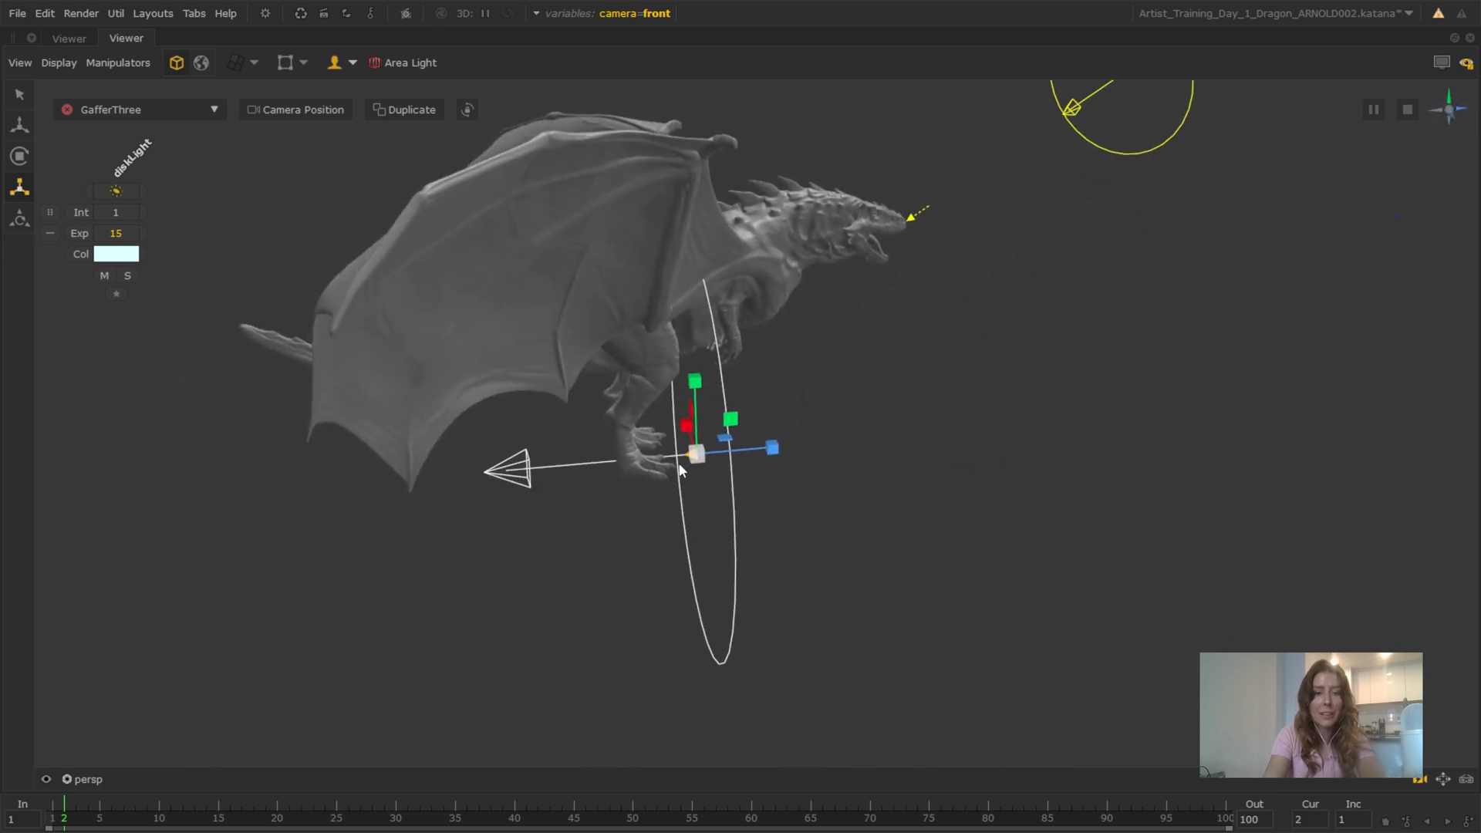
{"action": "right_click_drag", "start_coordinate": [681, 468], "coordinate": [775, 505], "text": "alt"}
{"action": "left_click_drag", "start_coordinate": [775, 505], "coordinate": [657, 479], "text": "alt"}
{"action": "right_click_drag", "start_coordinate": [658, 479], "coordinate": [726, 506], "text": "alt"}
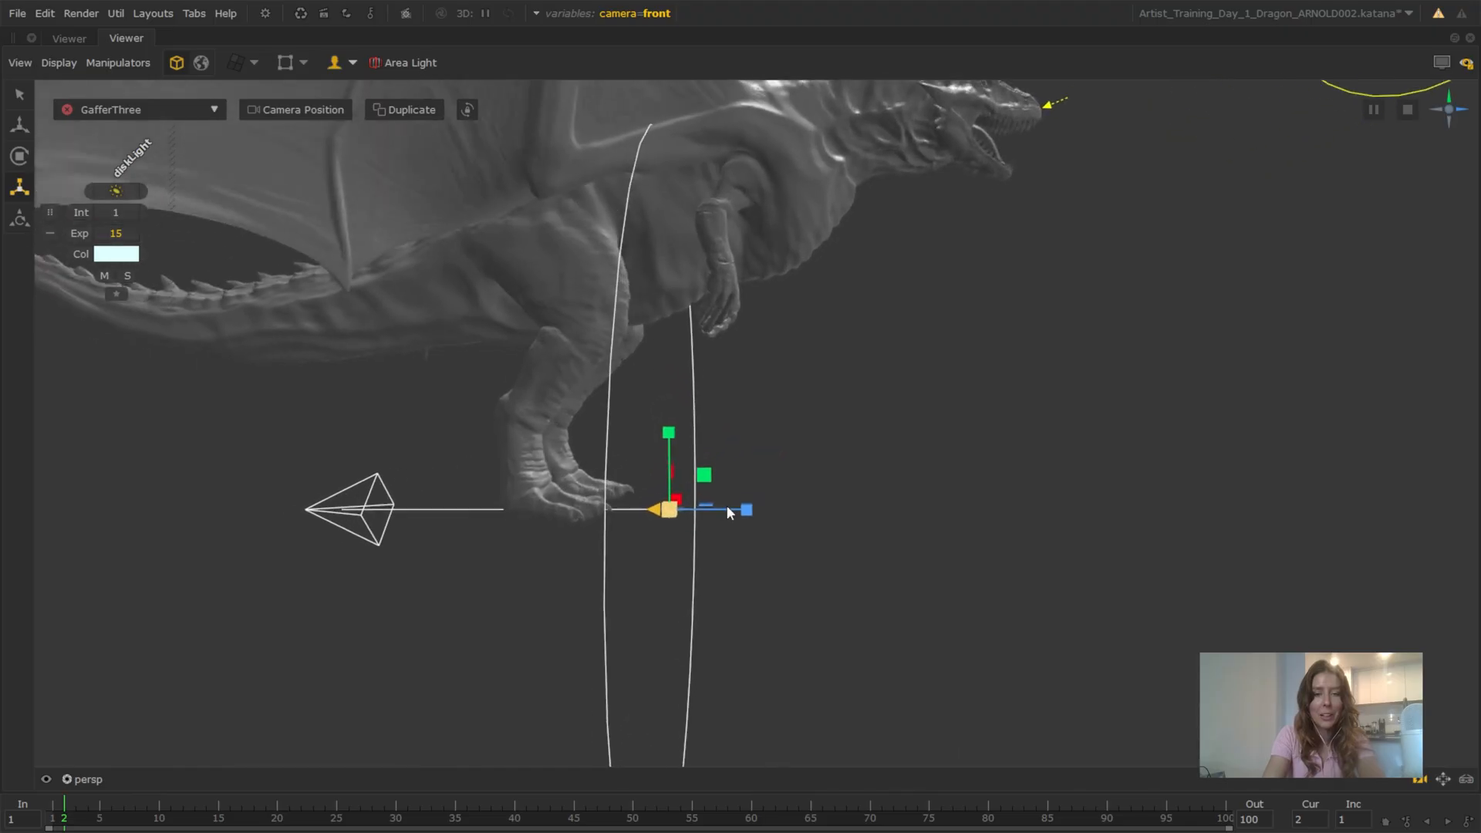
{"action": "middle_click_drag", "start_coordinate": [726, 506], "coordinate": [760, 361], "text": "alt"}
{"action": "right_click_drag", "start_coordinate": [657, 421], "coordinate": [692, 436], "text": "alt"}
{"action": "left_click_drag", "start_coordinate": [693, 436], "coordinate": [693, 435], "text": "alt"}
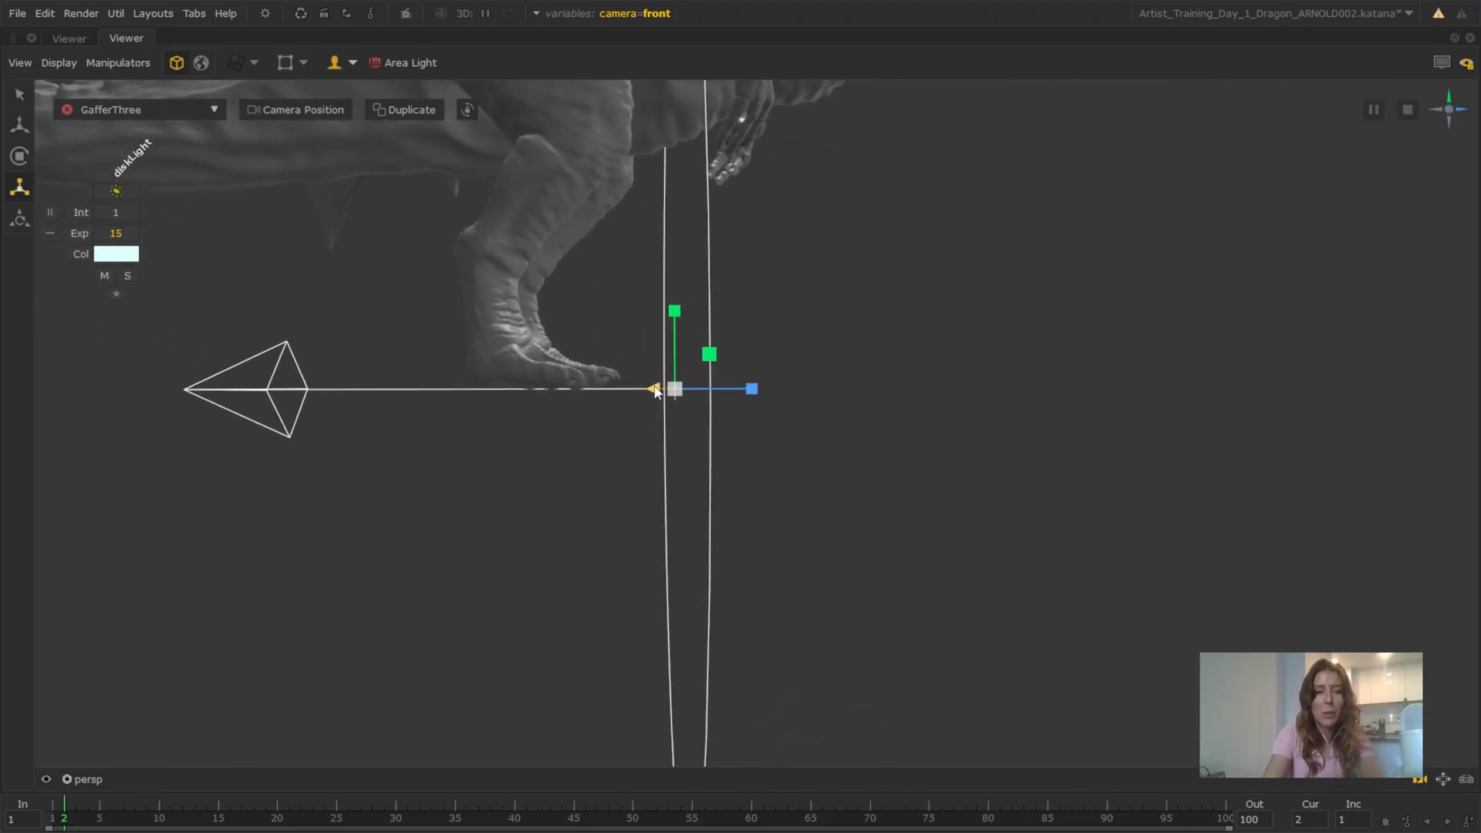
{"action": "left_click_drag", "start_coordinate": [656, 392], "coordinate": [1463, 340]}
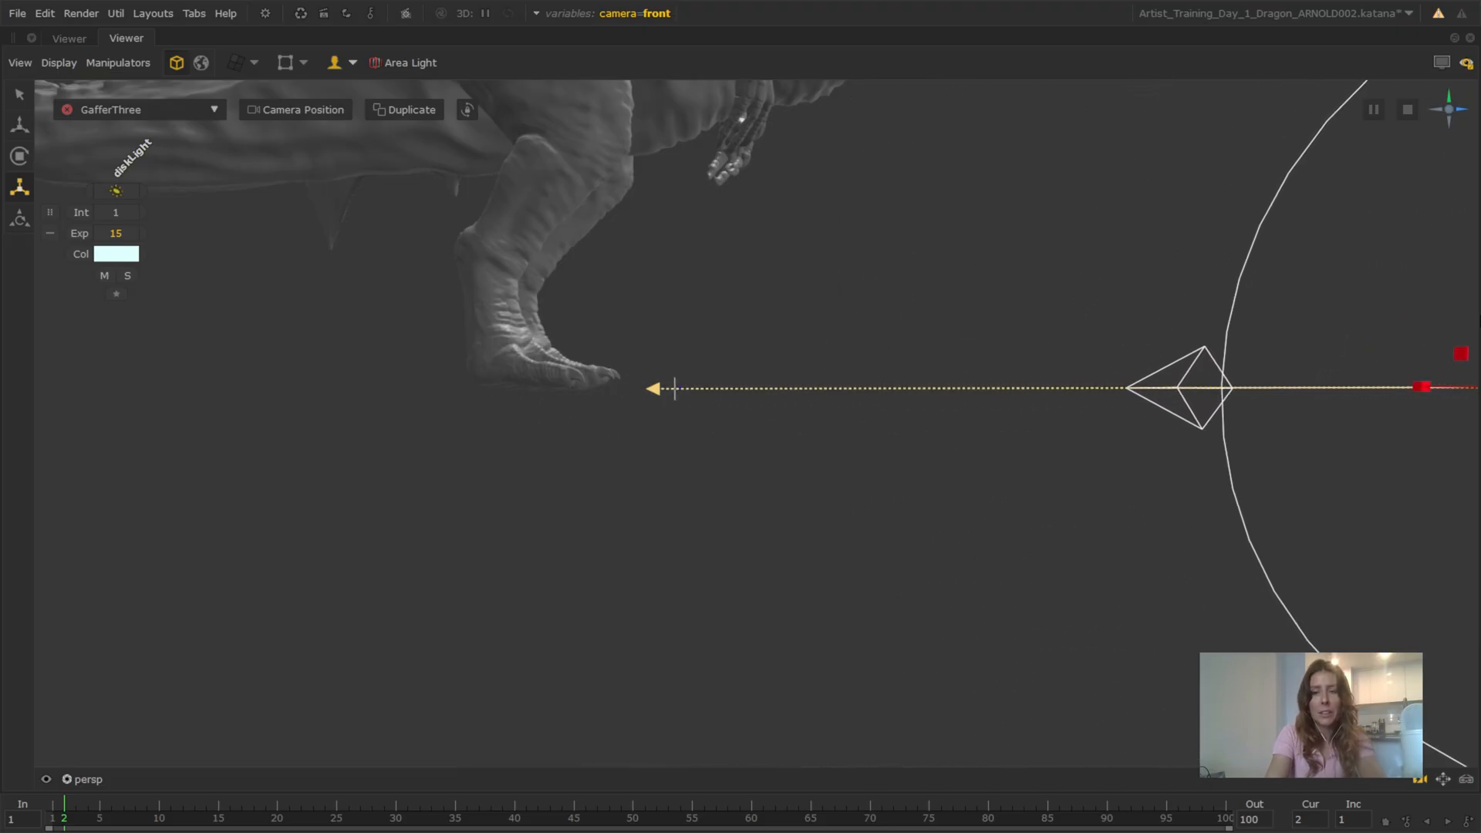
Aim the disk light at the dragon's body from the side opposite the keylight
{"action": "right_click_drag", "start_coordinate": [1248, 388], "coordinate": [1145, 401], "text": "alt"}
{"action": "left_click_drag", "start_coordinate": [1144, 401], "coordinate": [975, 473], "text": "alt"}
{"action": "right_click_drag", "start_coordinate": [975, 473], "coordinate": [896, 432], "text": "alt"}
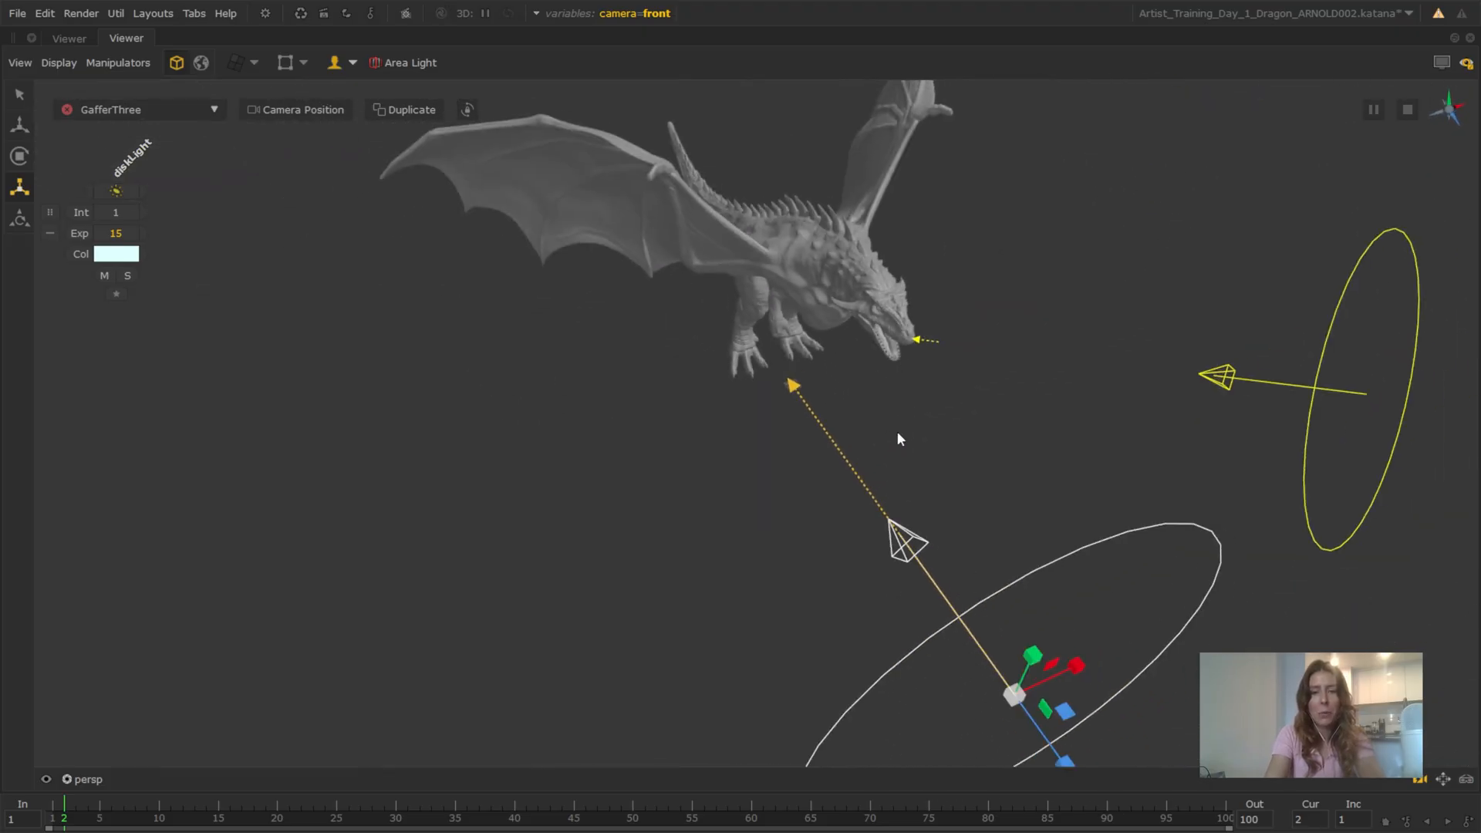
{"action": "left_click_drag", "start_coordinate": [896, 431], "coordinate": [905, 262], "text": "alt"}
{"action": "scroll", "coordinate": [983, 443], "scroll_direction": "up", "scroll_amount": 3}
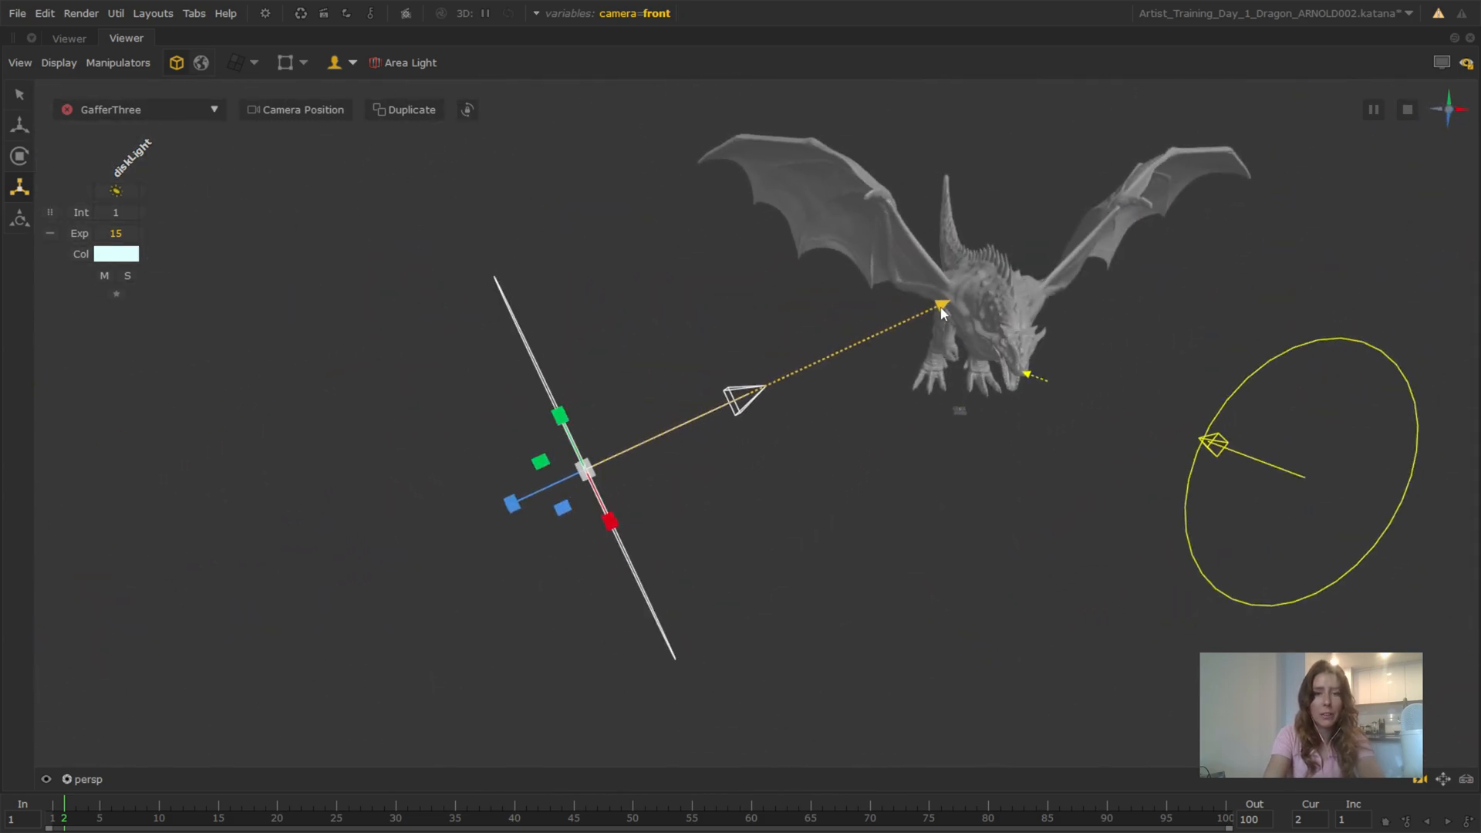
{"action": "mouse_move", "coordinate": [942, 310]}
{"action": "left_mouse_down"}
{"action": "mouse_move", "coordinate": [946, 340]}
{"action": "mouse_move", "coordinate": [1120, 377]}
{"action": "mouse_move", "coordinate": [918, 385]}
{"action": "mouse_move", "coordinate": [895, 340]}
{"action": "mouse_move", "coordinate": [902, 357]}
{"action": "mouse_move", "coordinate": [944, 333]}
{"action": "left_mouse_up"}
{"action": "left_click_drag", "start_coordinate": [906, 356], "coordinate": [732, 439], "text": "alt"}
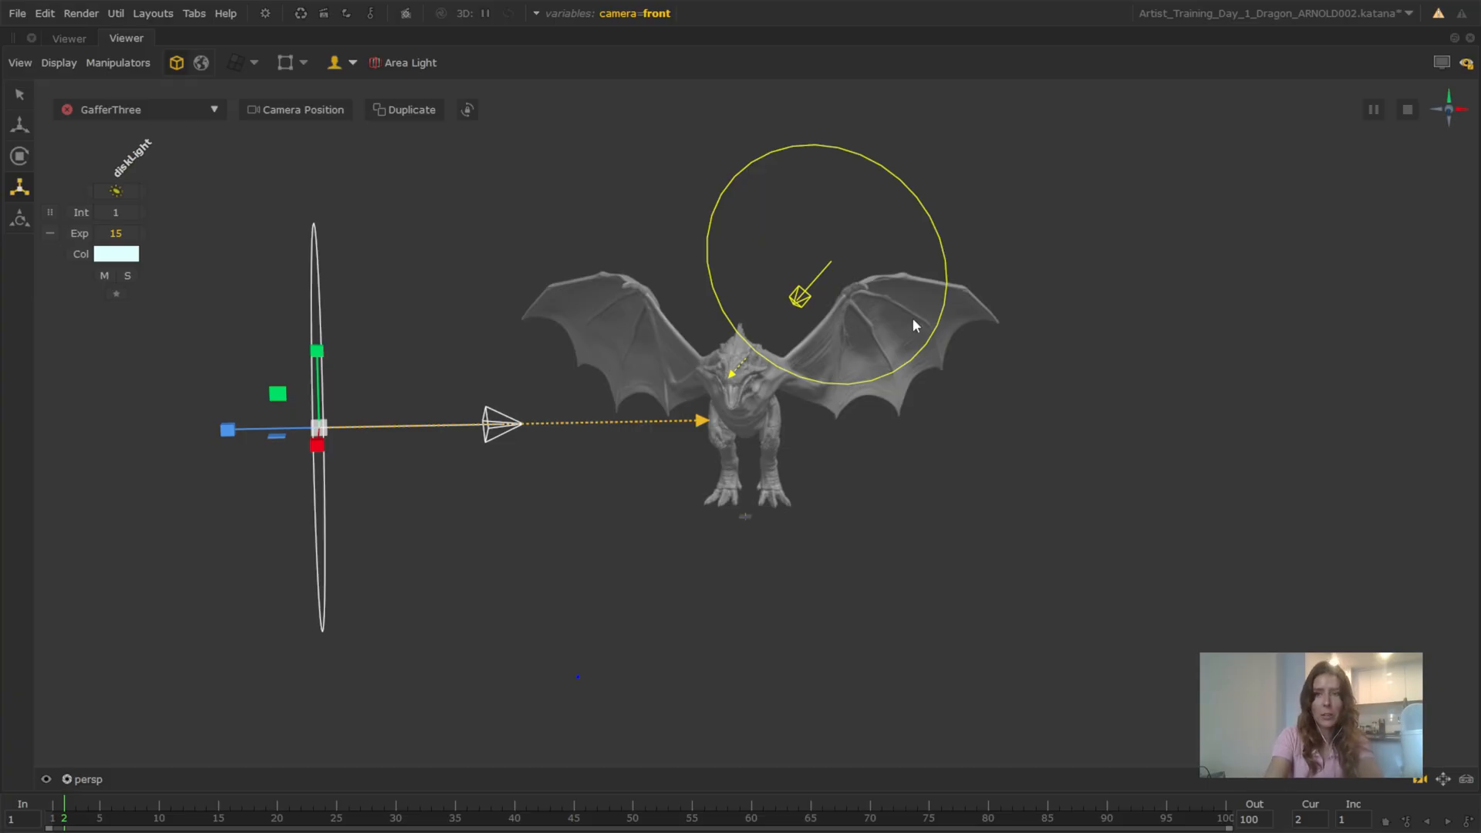
Overlay the live render with the Monitor Layer in the maximized viewer and set the fill light's exposure to 19.7
{"action": "left_click", "coordinate": [1437, 66]}
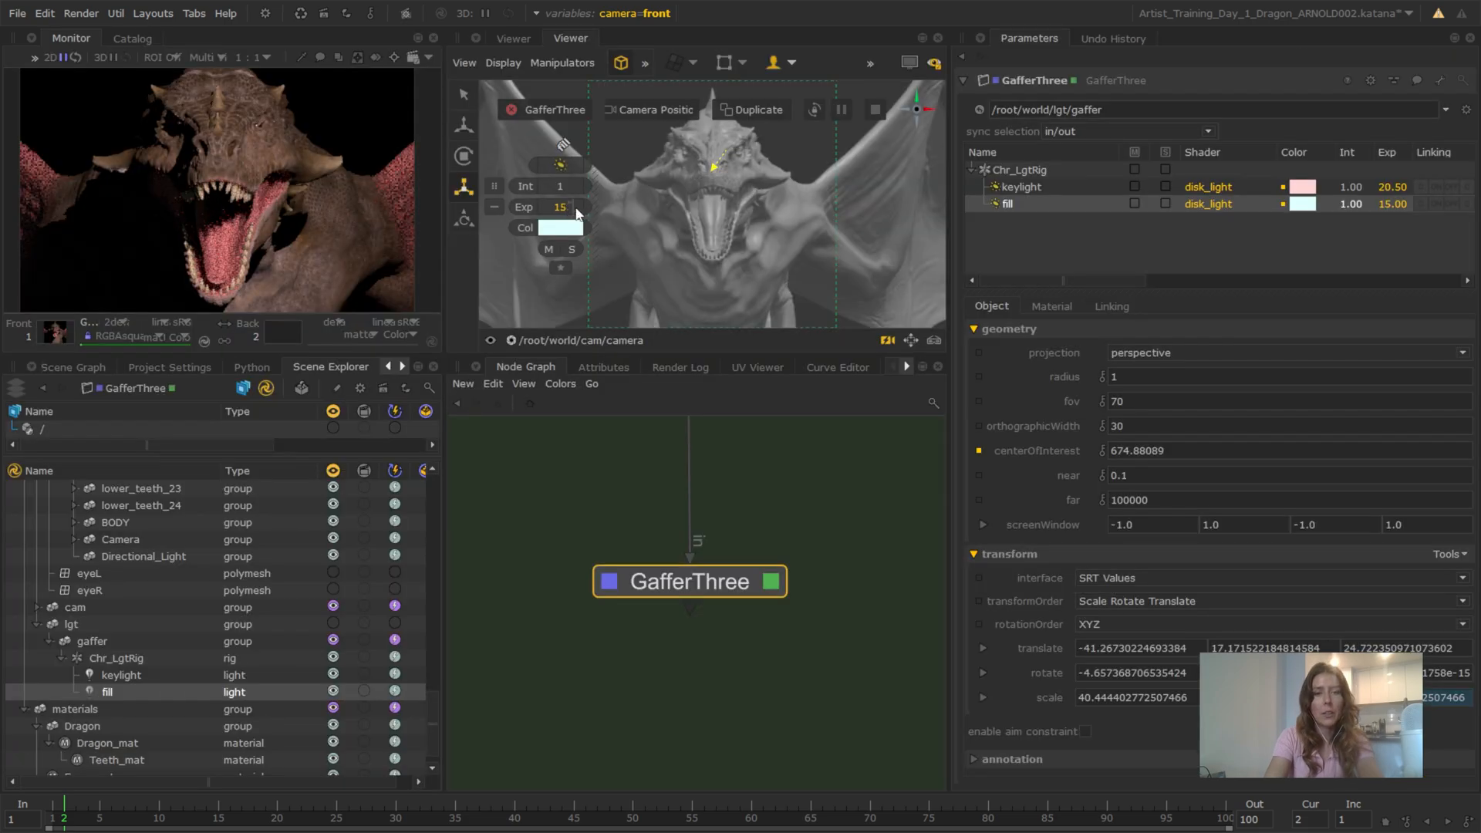
{"action": "left_click_drag", "start_coordinate": [576, 210], "coordinate": [614, 206]}
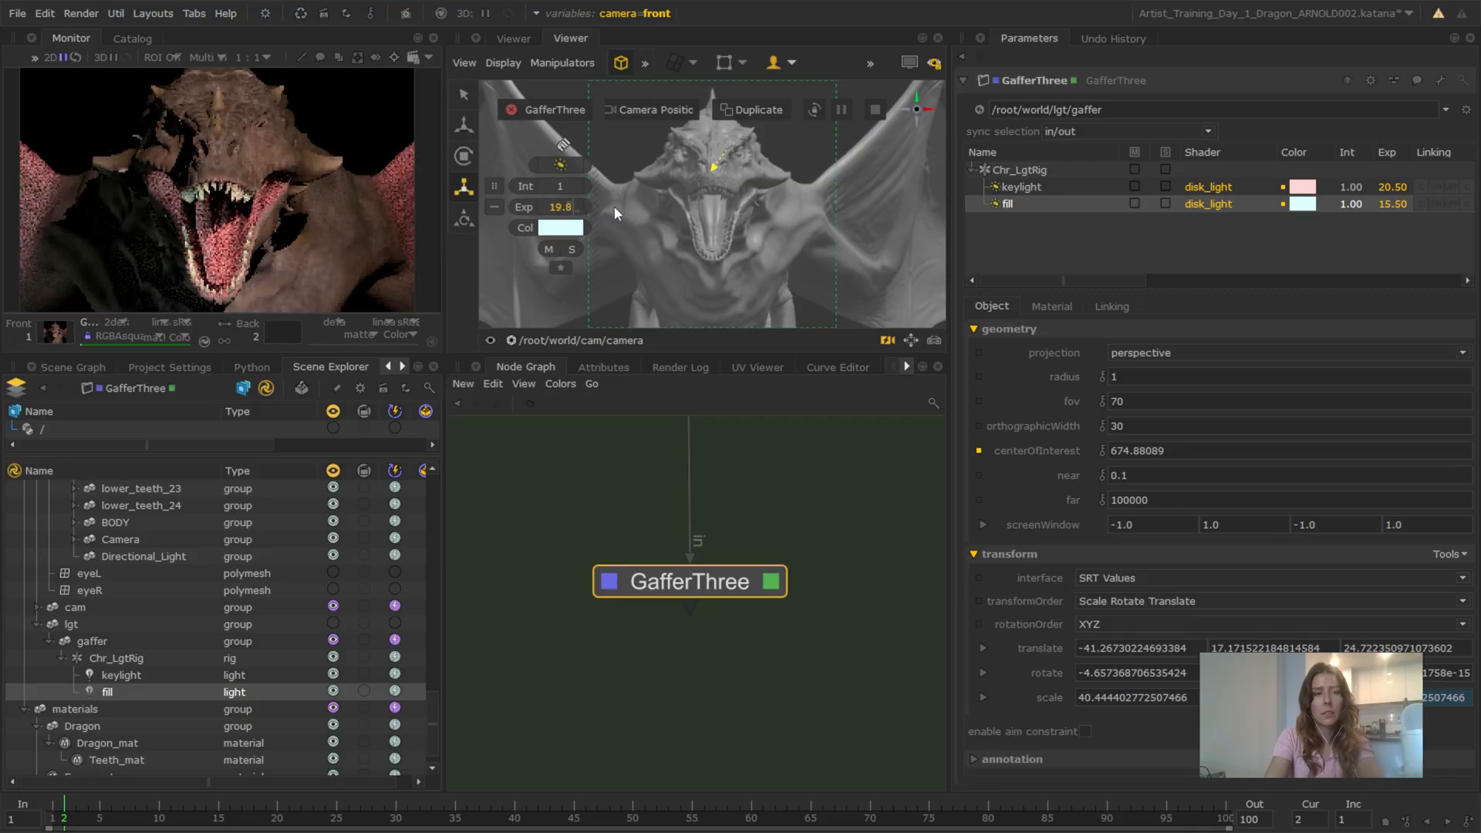
{"action": "left_click", "coordinate": [911, 62]}
{"action": "key", "text": "space"}
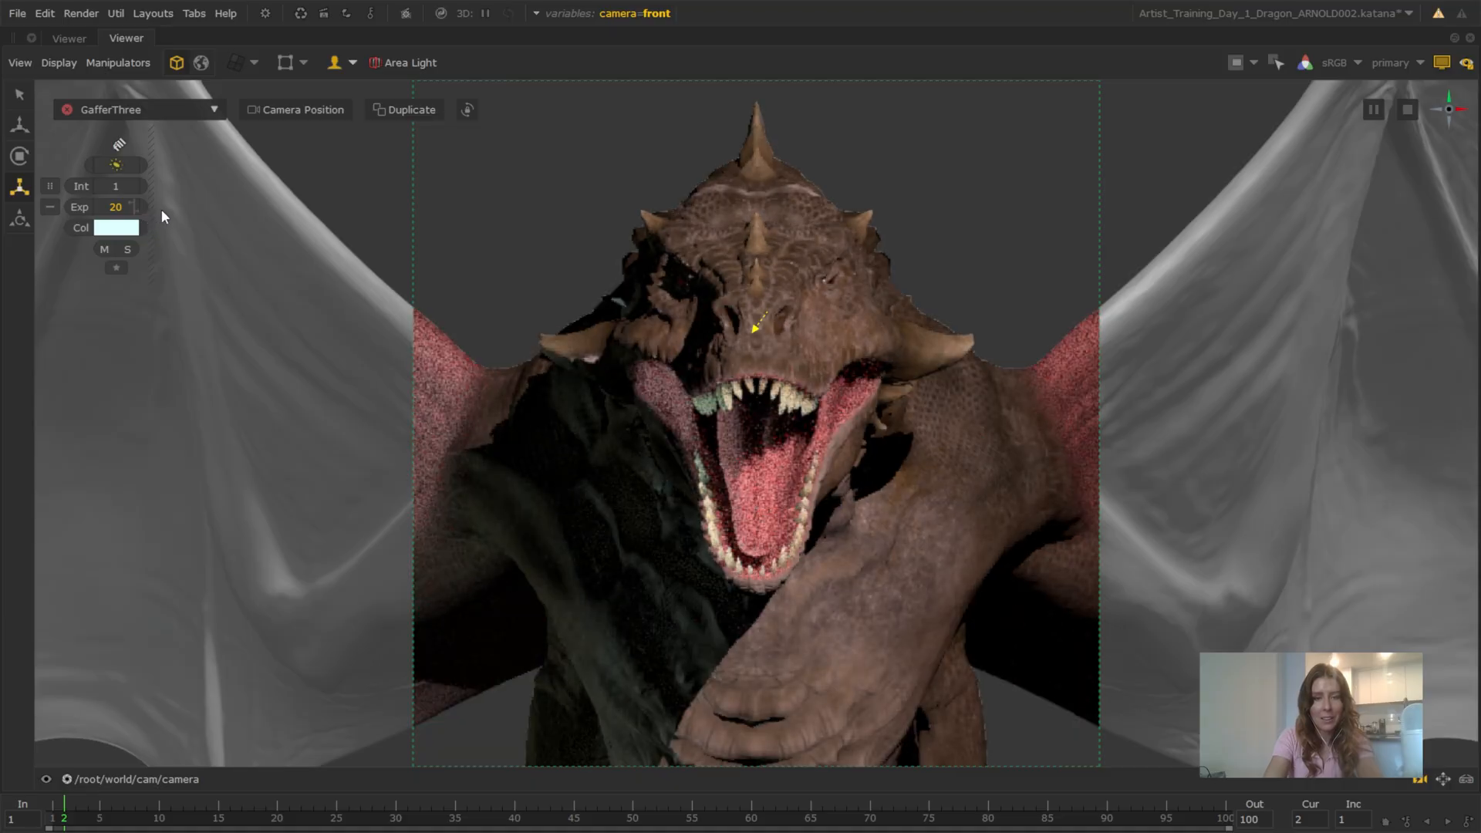
{"action": "left_click_drag", "start_coordinate": [139, 209], "coordinate": [134, 210]}
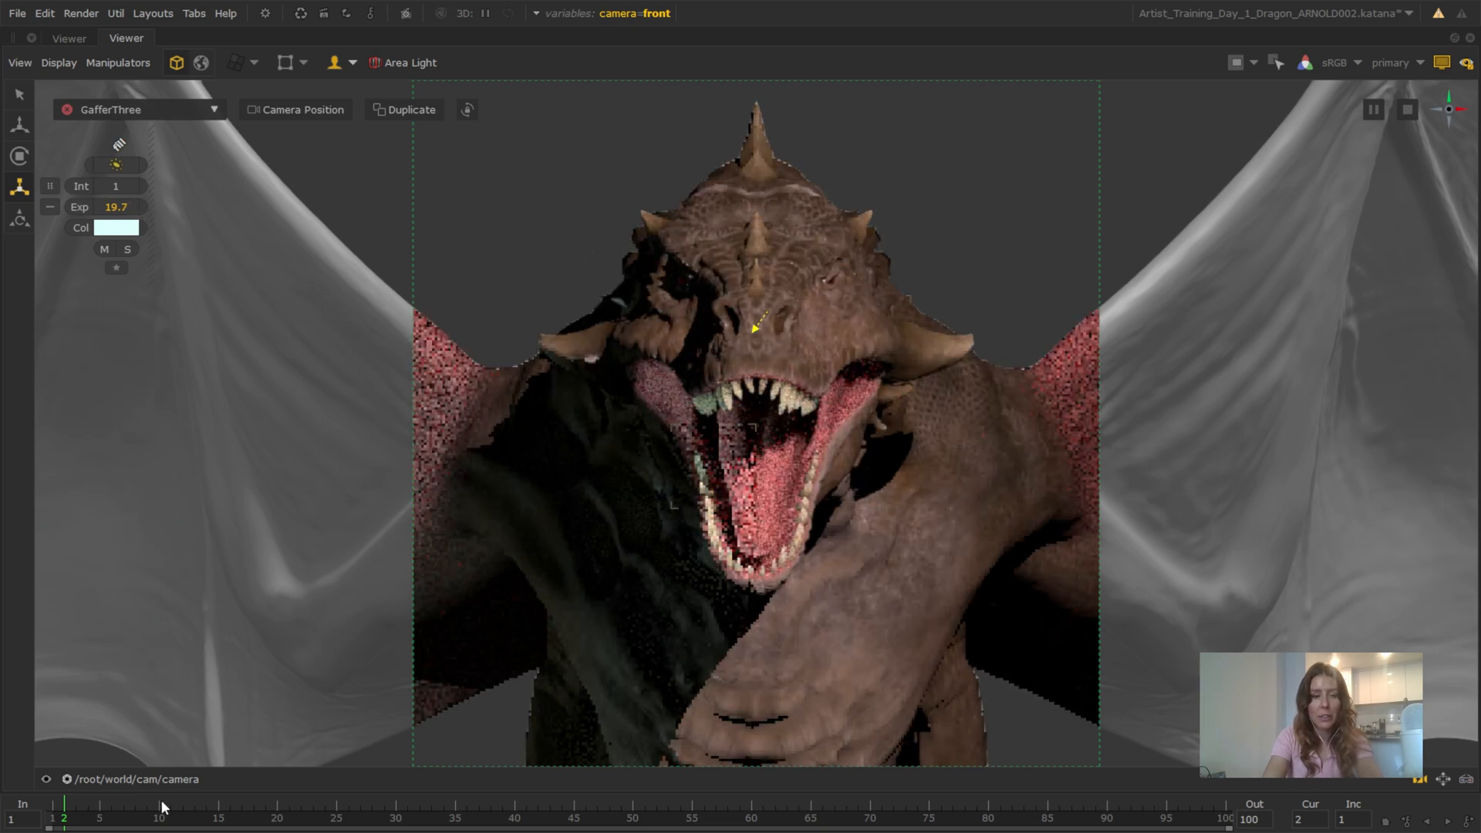
Move the fill light closer to the dragon in the persp view, and return to /root/world/cam/camera in the maximized viewer
{"action": "left_click", "coordinate": [1442, 64]}
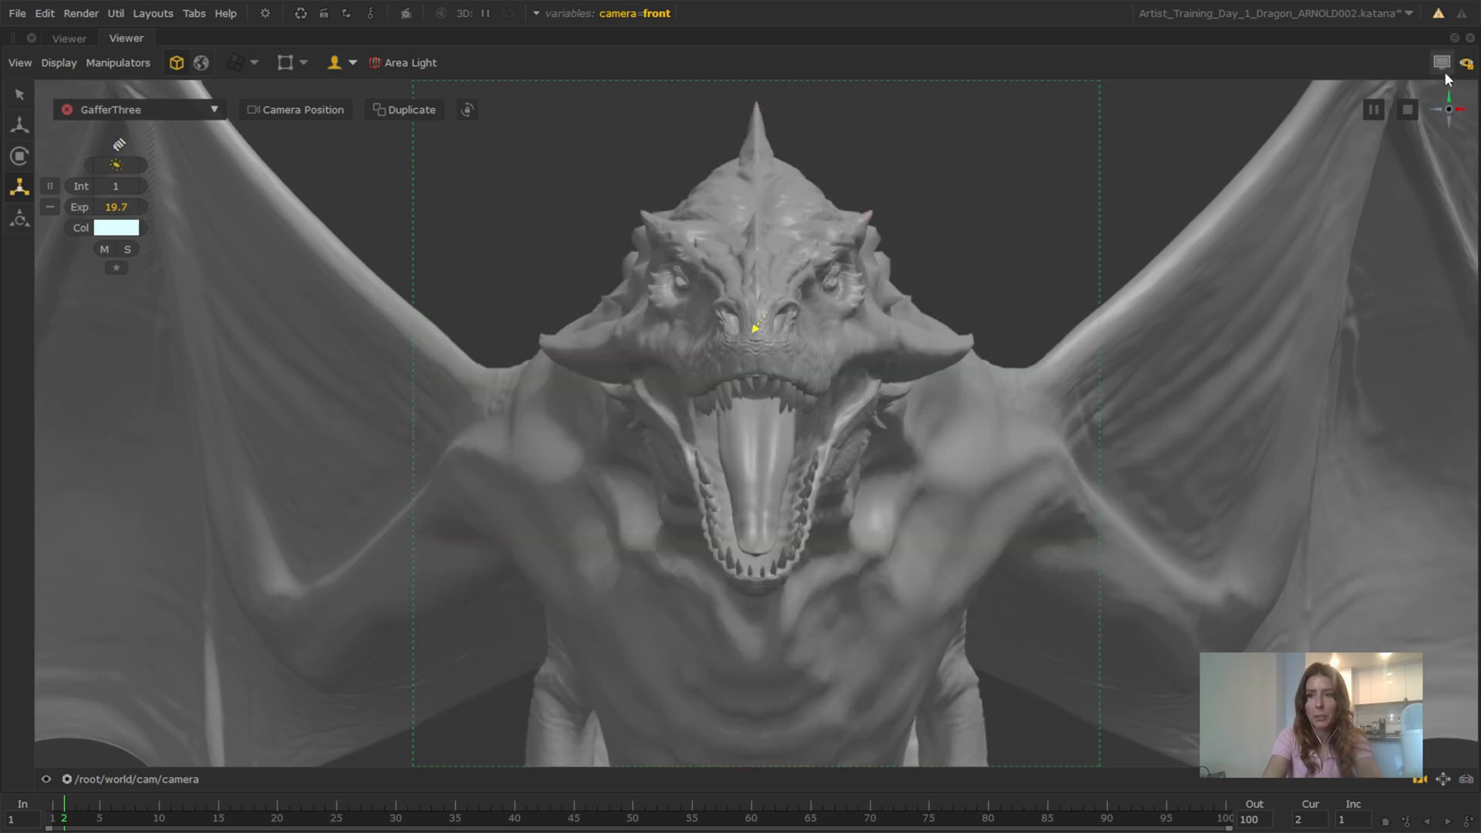
{"action": "left_click", "coordinate": [128, 780]}
{"action": "left_click", "coordinate": [173, 705]}
{"action": "mouse_move", "coordinate": [892, 480]}
{"action": "left_mouse_down", "text": "alt"}
{"action": "mouse_move", "coordinate": [660, 463]}
{"action": "mouse_move", "coordinate": [936, 490]}
{"action": "mouse_move", "coordinate": [1096, 478]}
{"action": "mouse_move", "coordinate": [901, 506]}
{"action": "left_mouse_up", "text": "alt"}
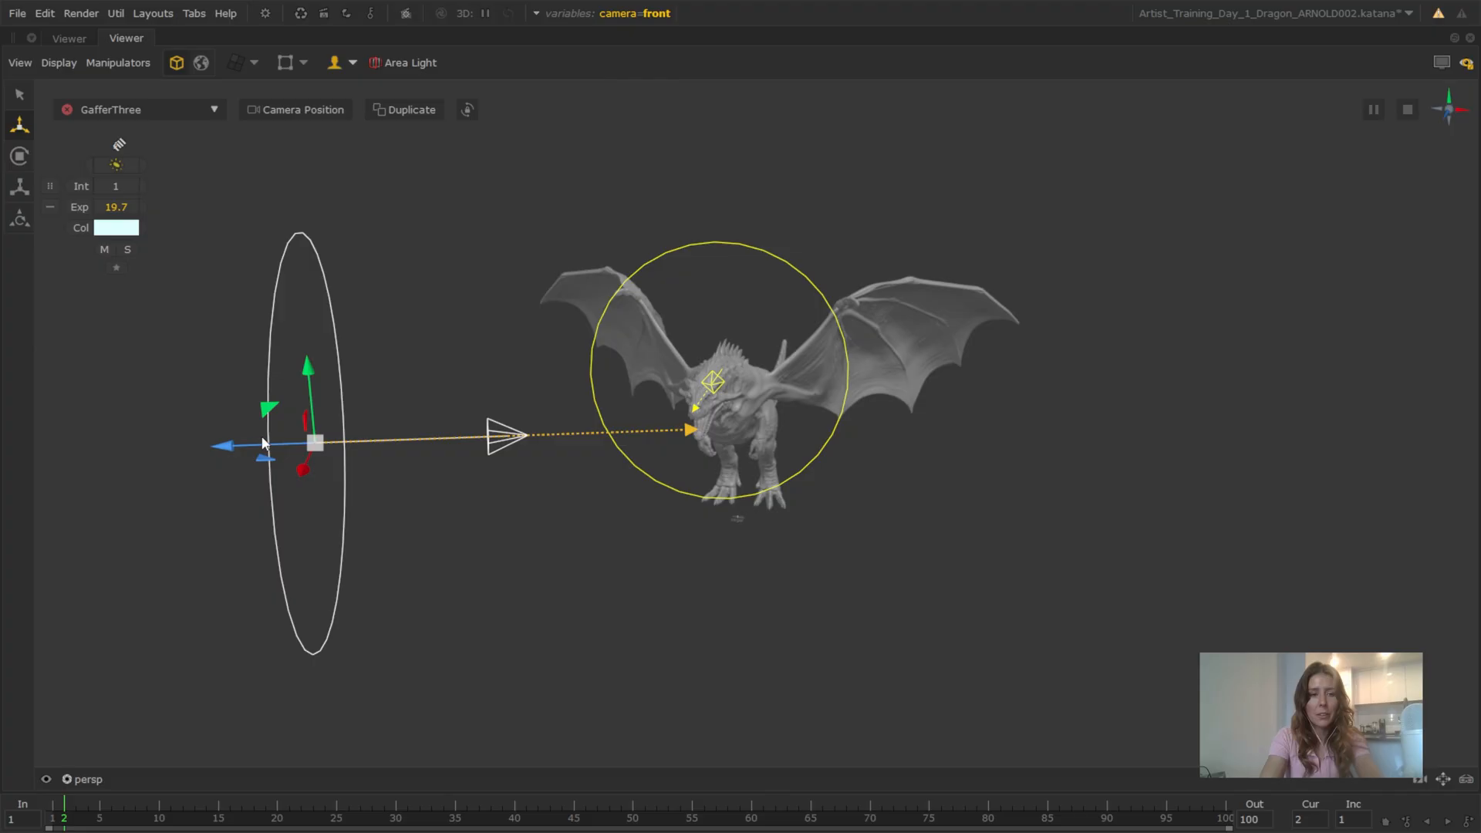
{"action": "left_click_drag", "start_coordinate": [264, 443], "coordinate": [501, 440]}
{"action": "key", "text": "space"}
{"action": "left_click", "coordinate": [539, 341]}
{"action": "left_click", "coordinate": [566, 451]}
{"action": "key", "text": "space"}
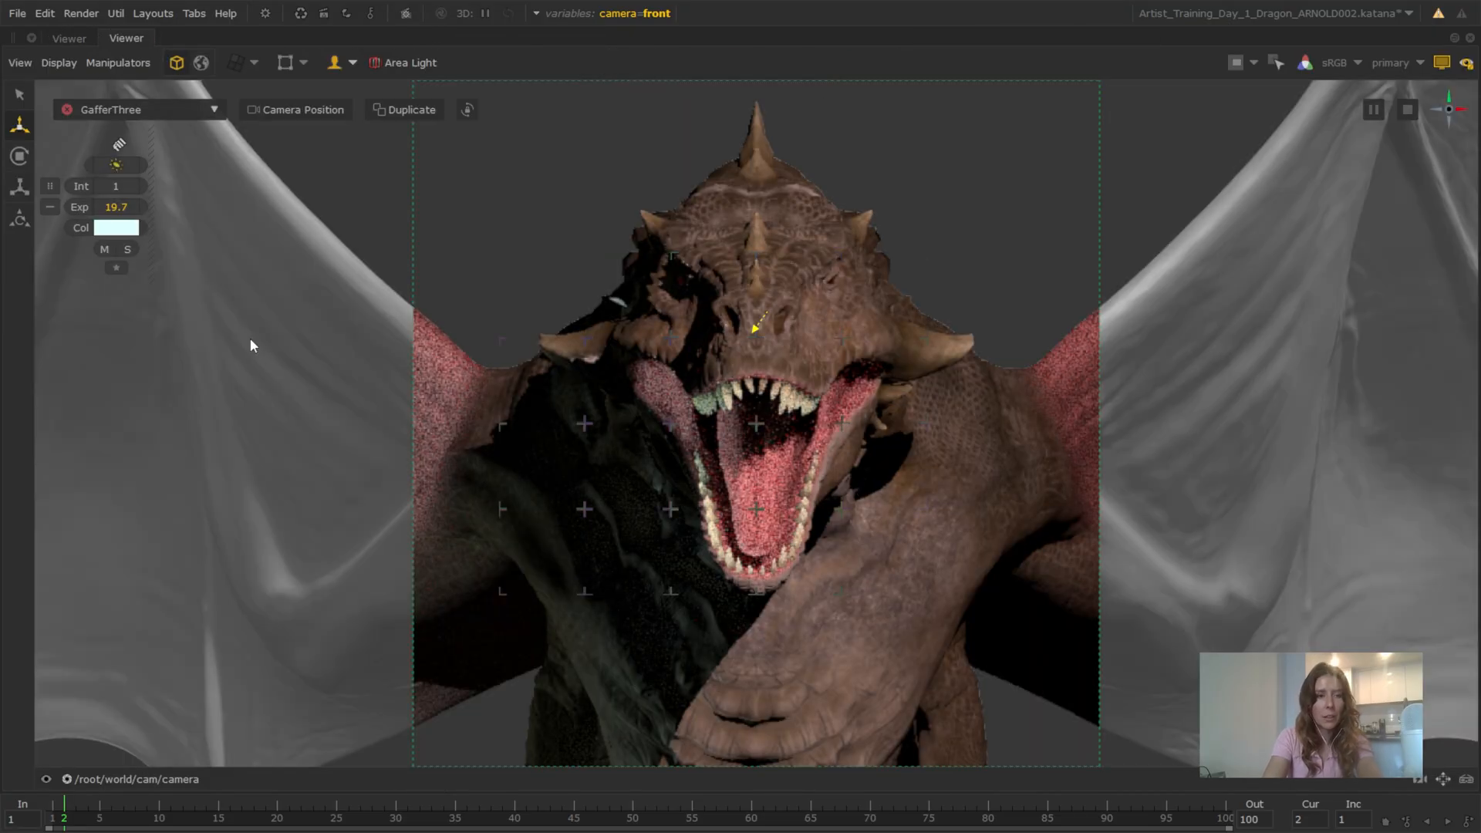
Switch the viewer to persp and change the fill light's color to a pale warm cream
{"action": "left_click", "coordinate": [196, 772]}
{"action": "left_click", "coordinate": [197, 701]}
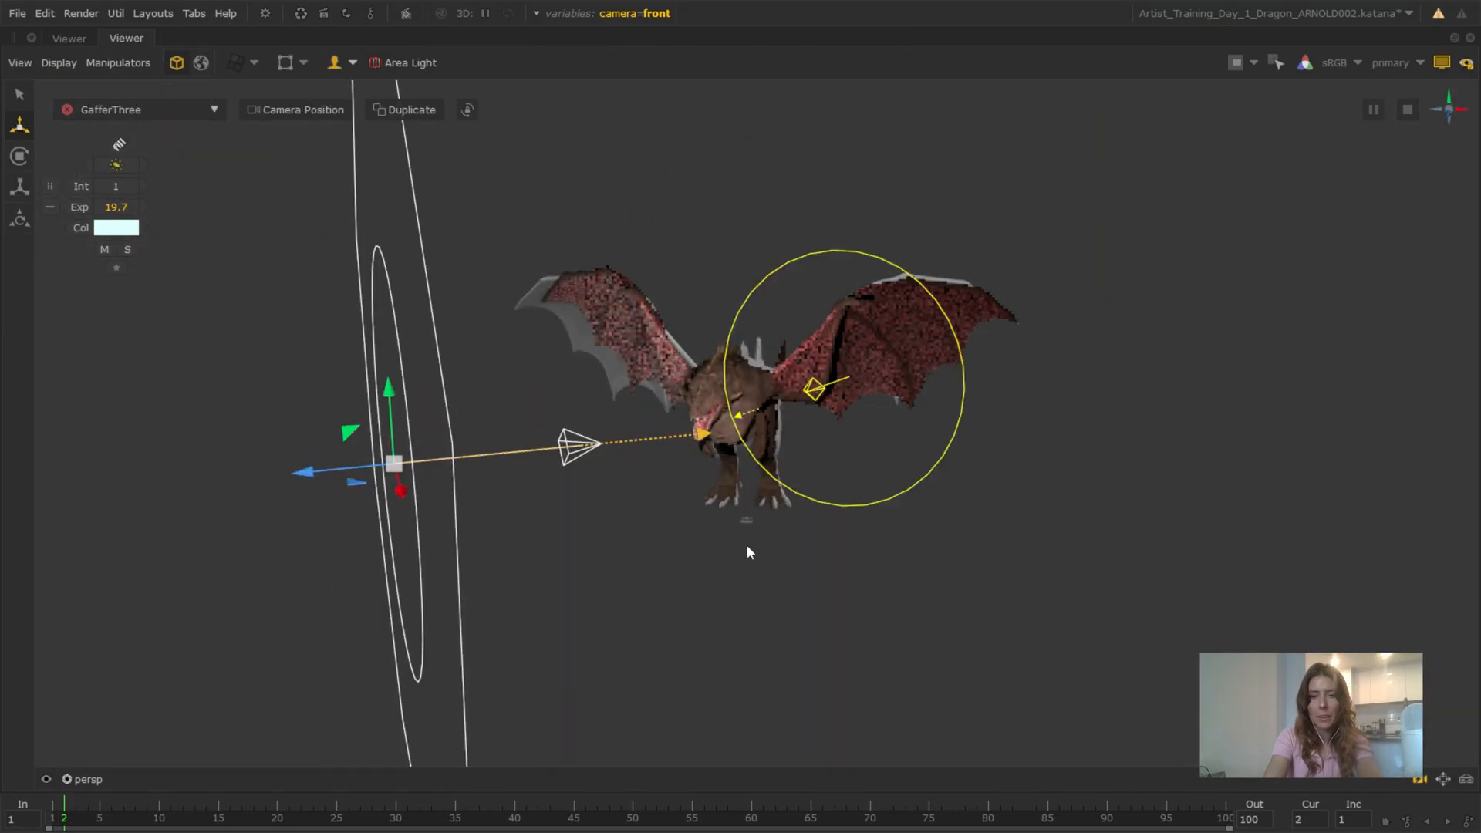
{"action": "left_click_drag", "start_coordinate": [747, 544], "coordinate": [718, 497], "text": "alt"}
{"action": "left_click", "coordinate": [131, 232]}
{"action": "left_click_drag", "start_coordinate": [975, 385], "coordinate": [898, 409]}
{"action": "left_click", "coordinate": [512, 236]}
Aim the fill light at the side of the dragon's head through /root/world/cam/camera and set its exposure to 18.9
{"action": "left_click", "coordinate": [798, 483]}
{"action": "left_click_drag", "start_coordinate": [819, 513], "coordinate": [1157, 243], "text": "alt"}
{"action": "left_click_drag", "start_coordinate": [1157, 244], "coordinate": [772, 370], "text": "alt"}
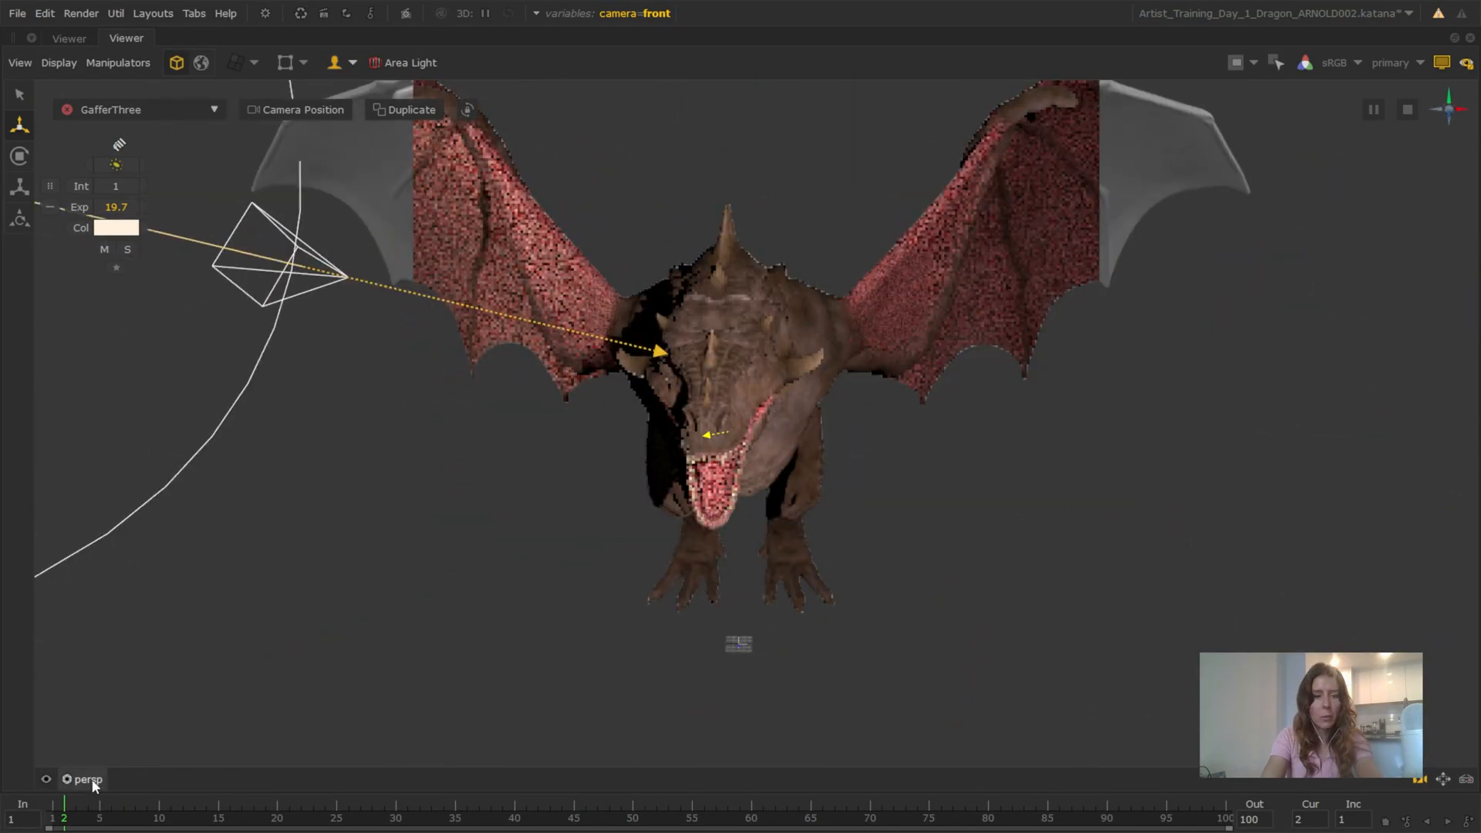
{"action": "left_click", "coordinate": [92, 782]}
{"action": "left_click", "coordinate": [108, 752]}
{"action": "left_click_drag", "start_coordinate": [621, 399], "coordinate": [644, 349]}
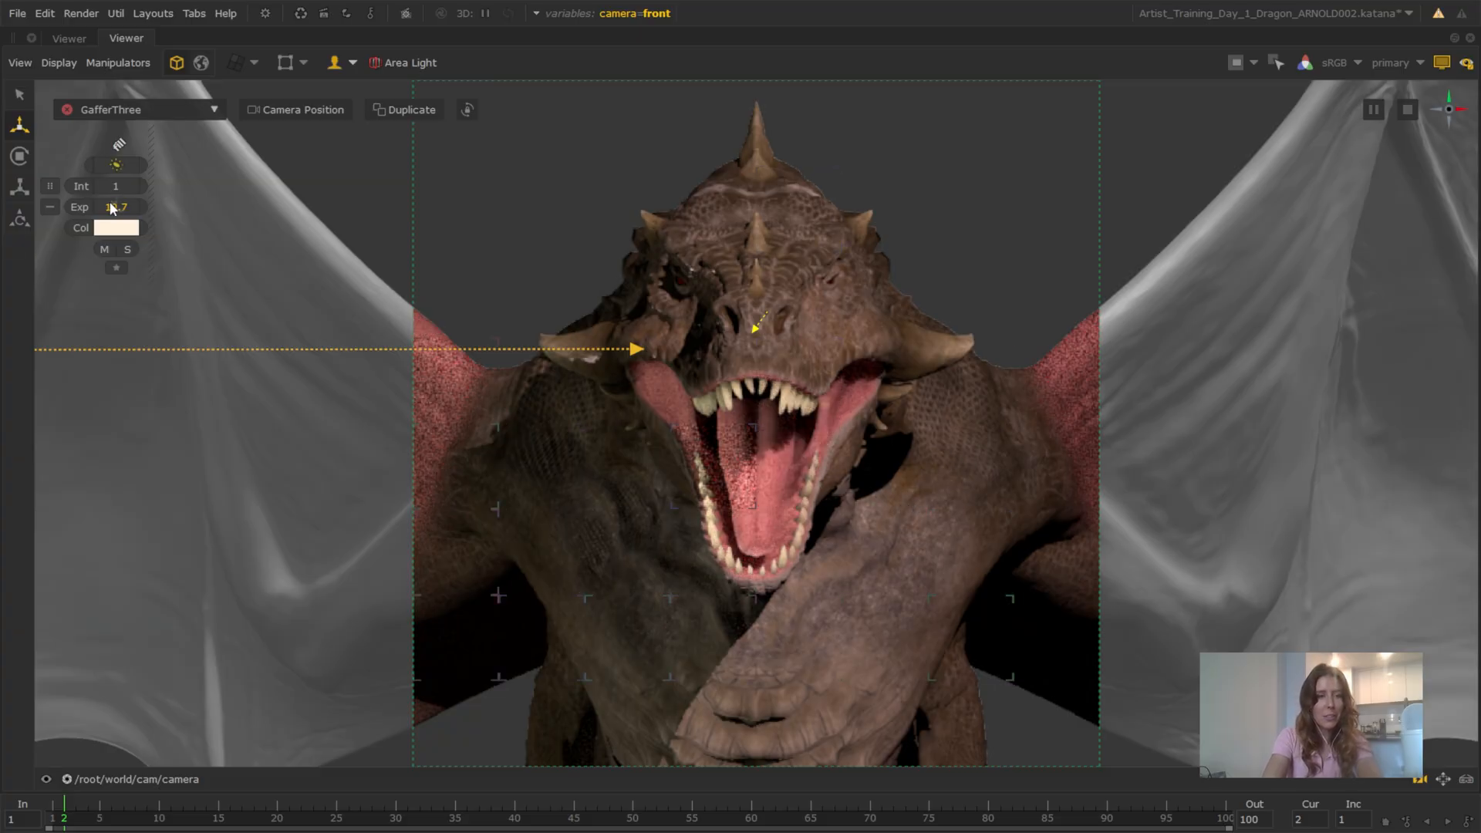
{"action": "left_click_drag", "start_coordinate": [97, 200], "coordinate": [111, 201]}
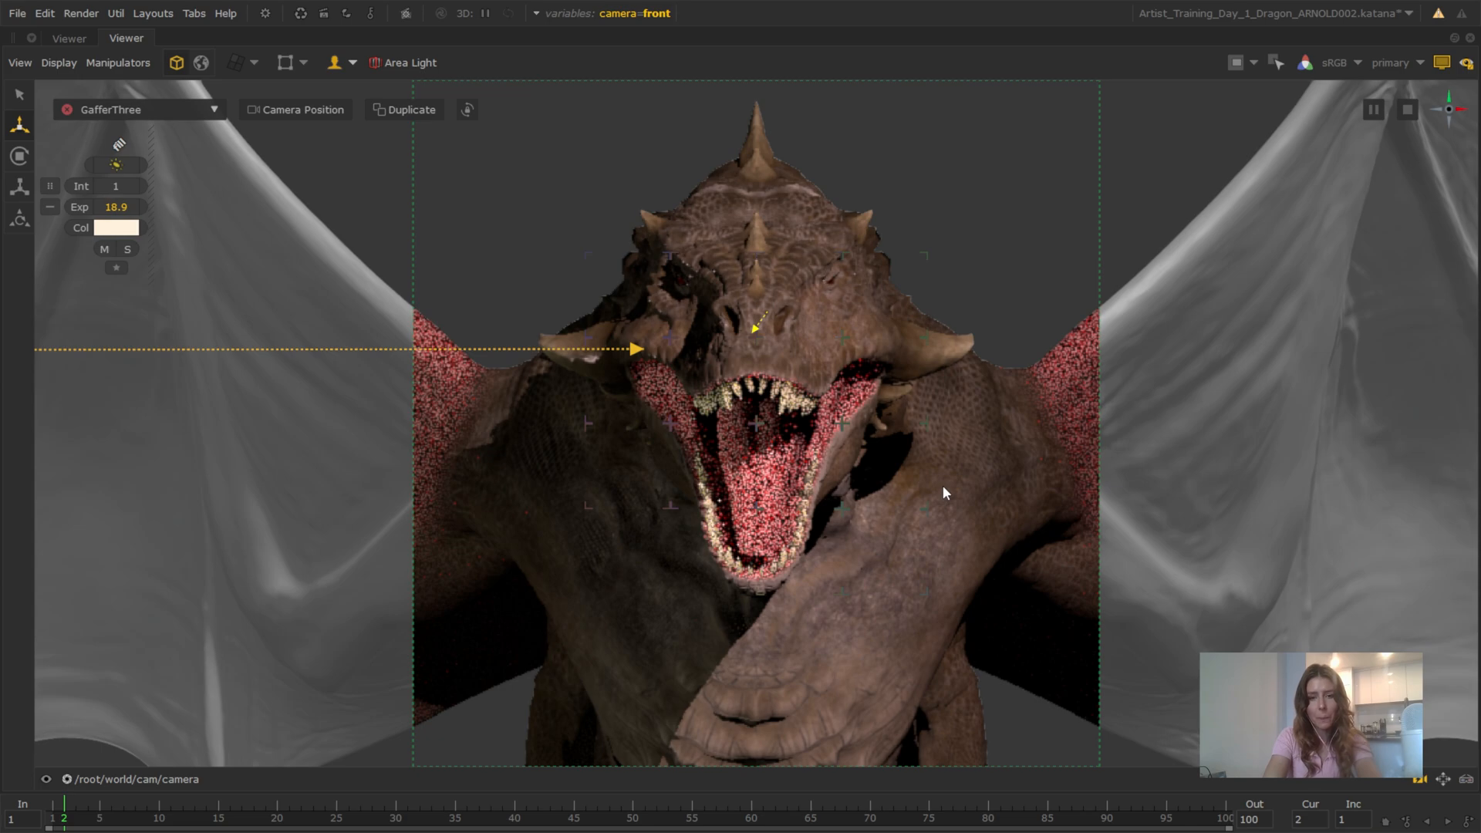
Add an Arnold Disk Light to Chr_LgtRig and name it rim
{"action": "key", "text": "space"}
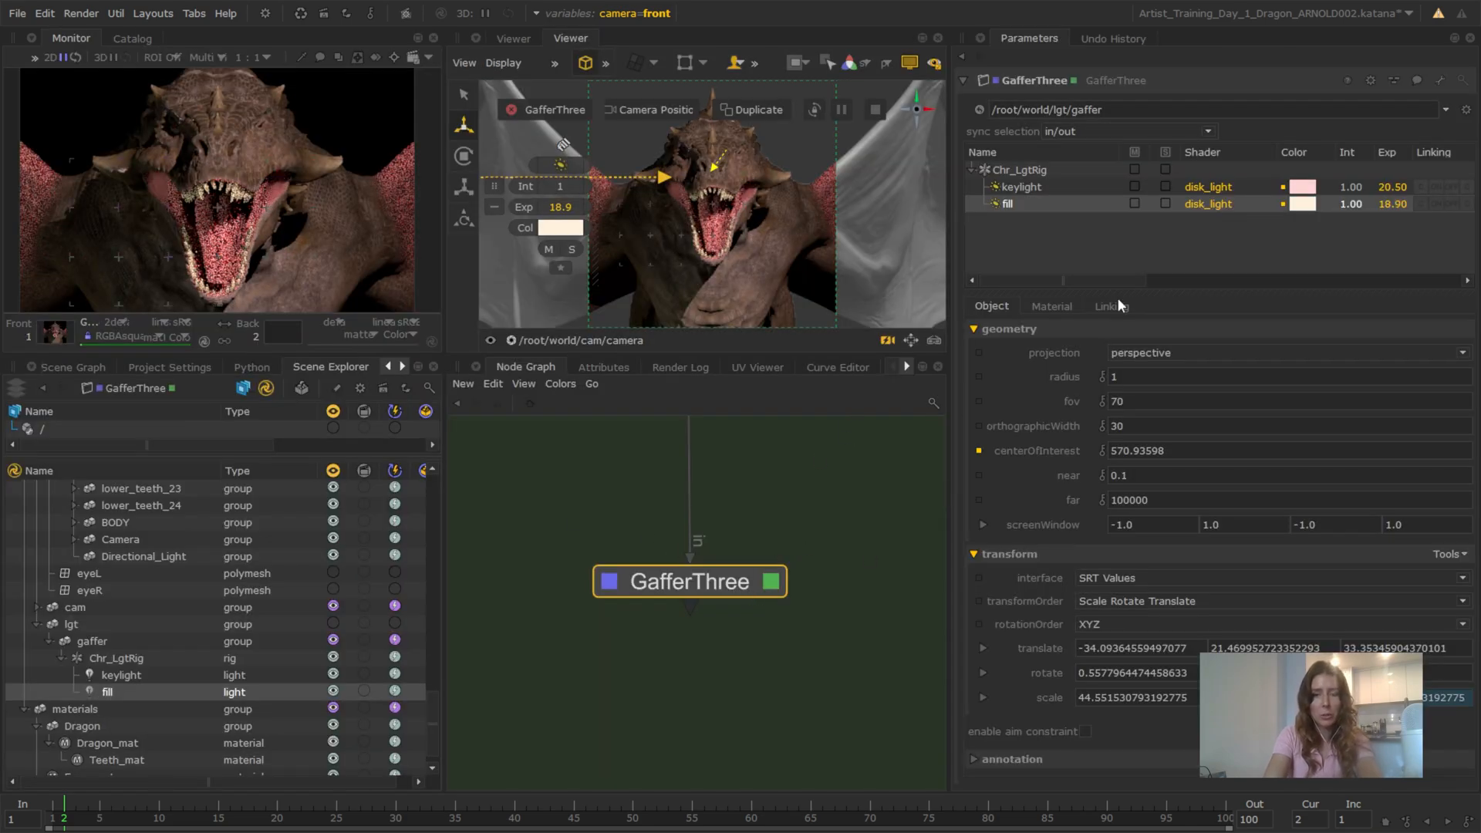
{"action": "right_click", "coordinate": [1030, 221]}
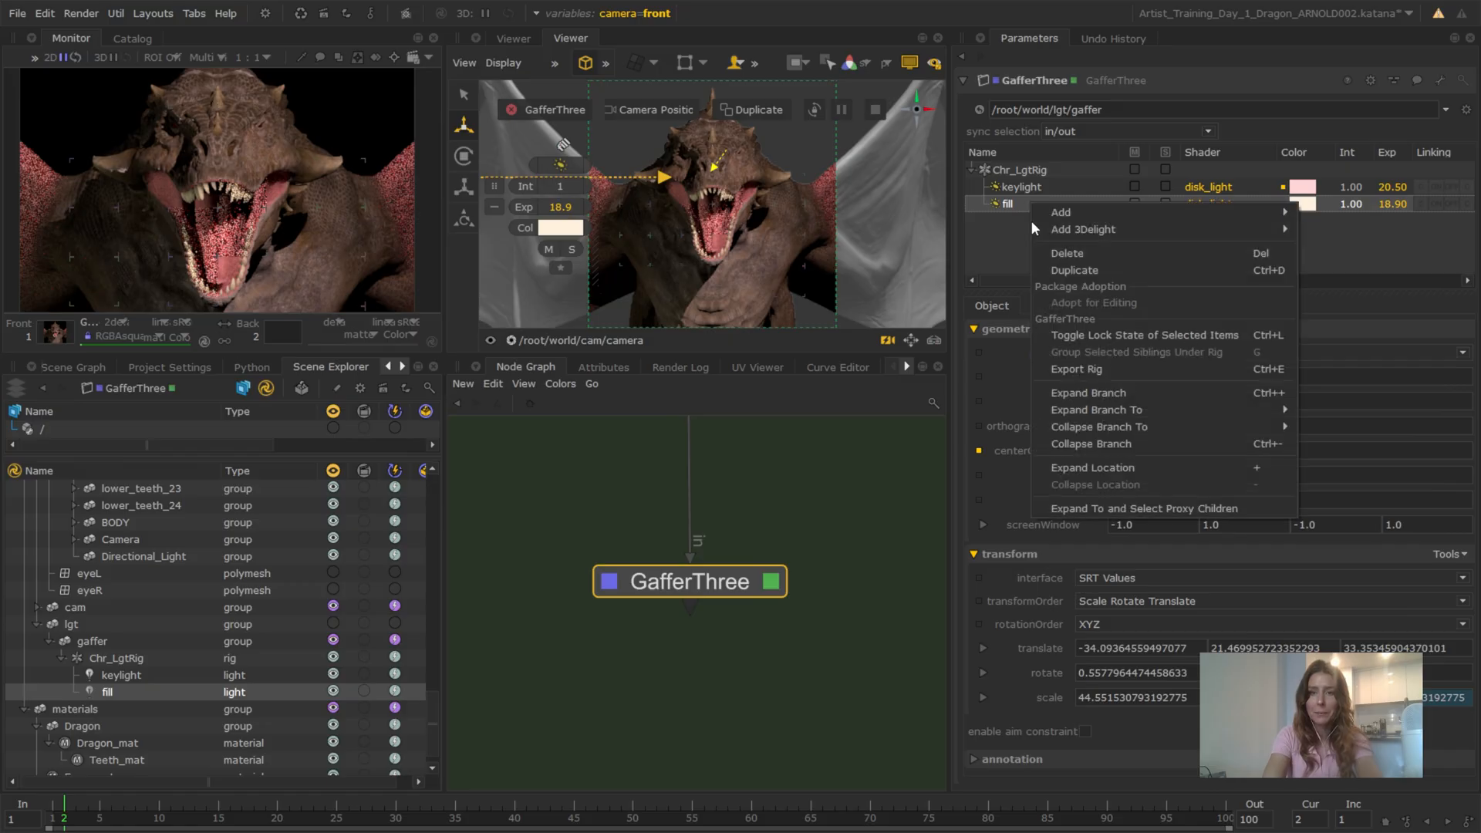
{"action": "mouse_move", "coordinate": [1043, 215]}
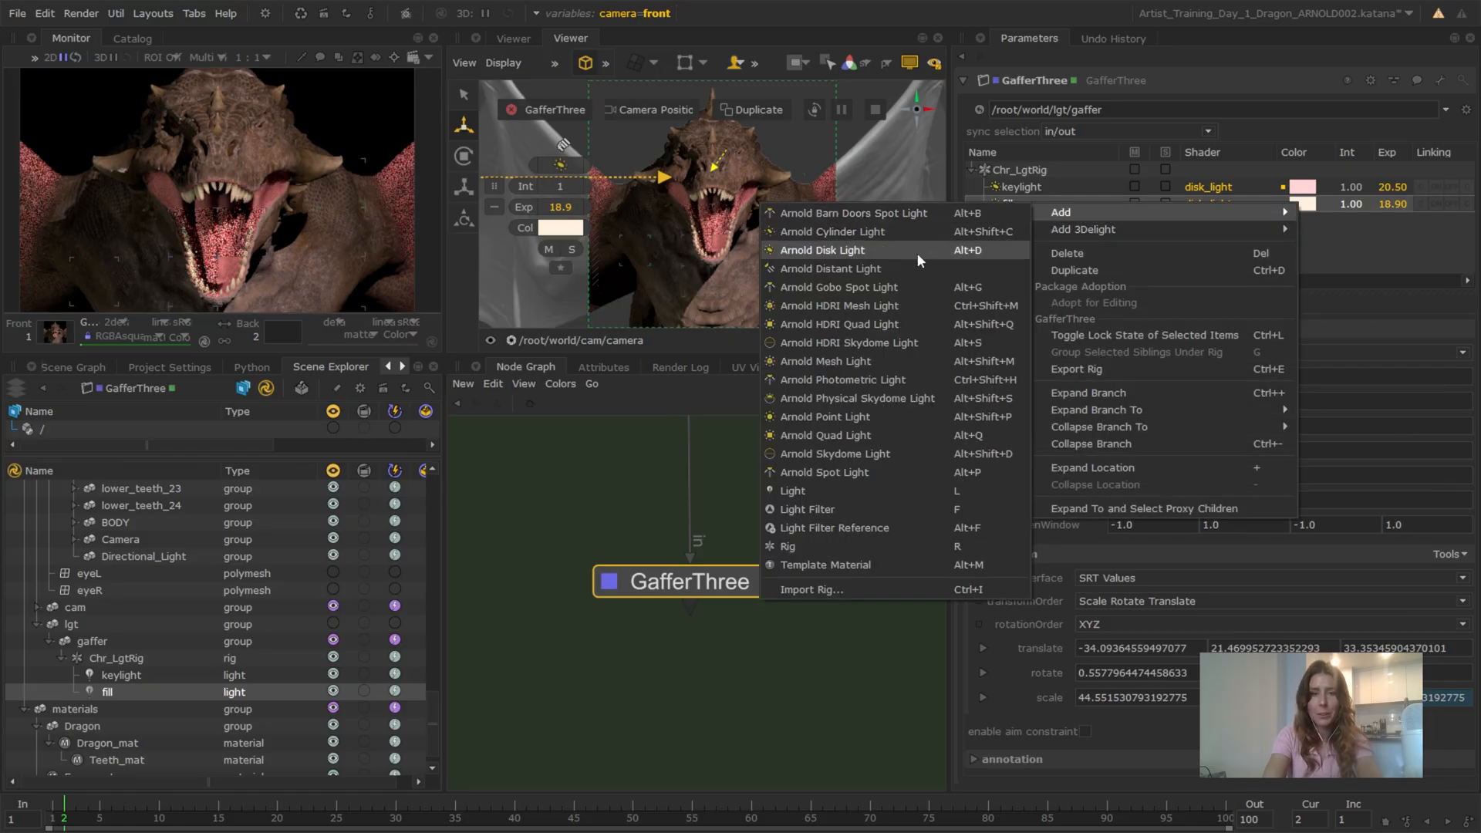
{"action": "key", "text": "Escape"}
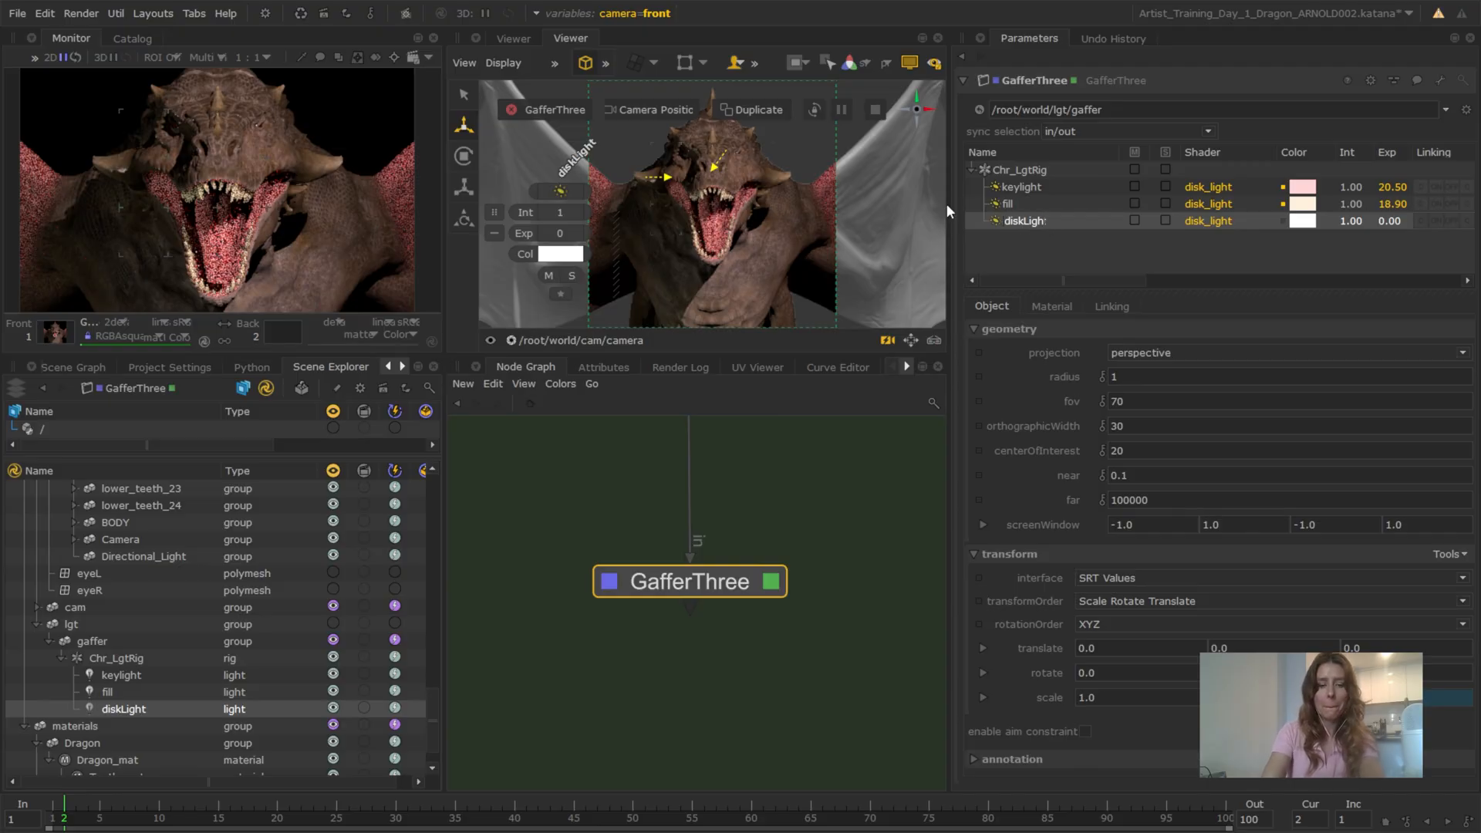
{"action": "type", "text": "rim"}
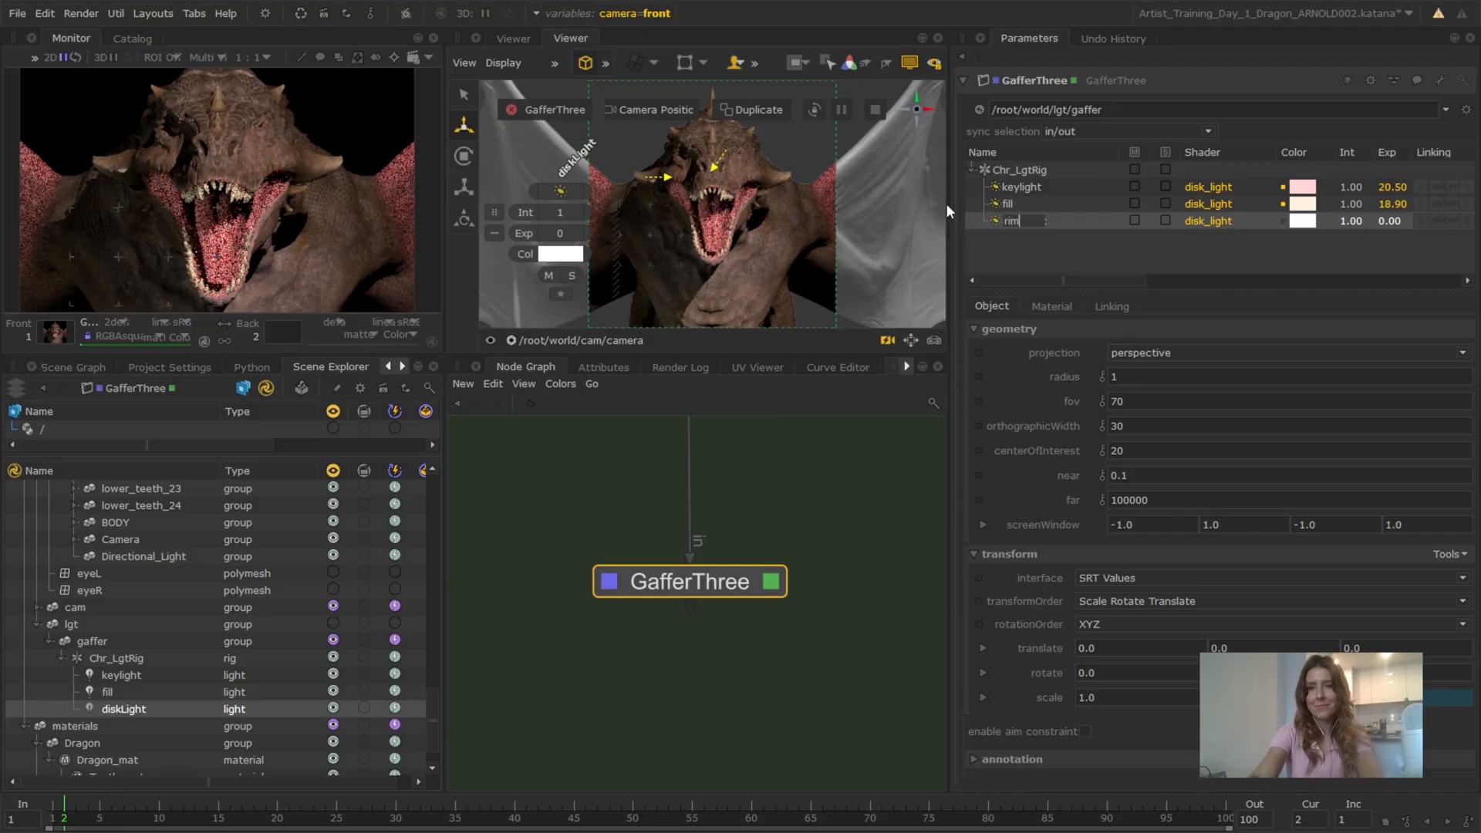
{"action": "key", "text": "Return"}
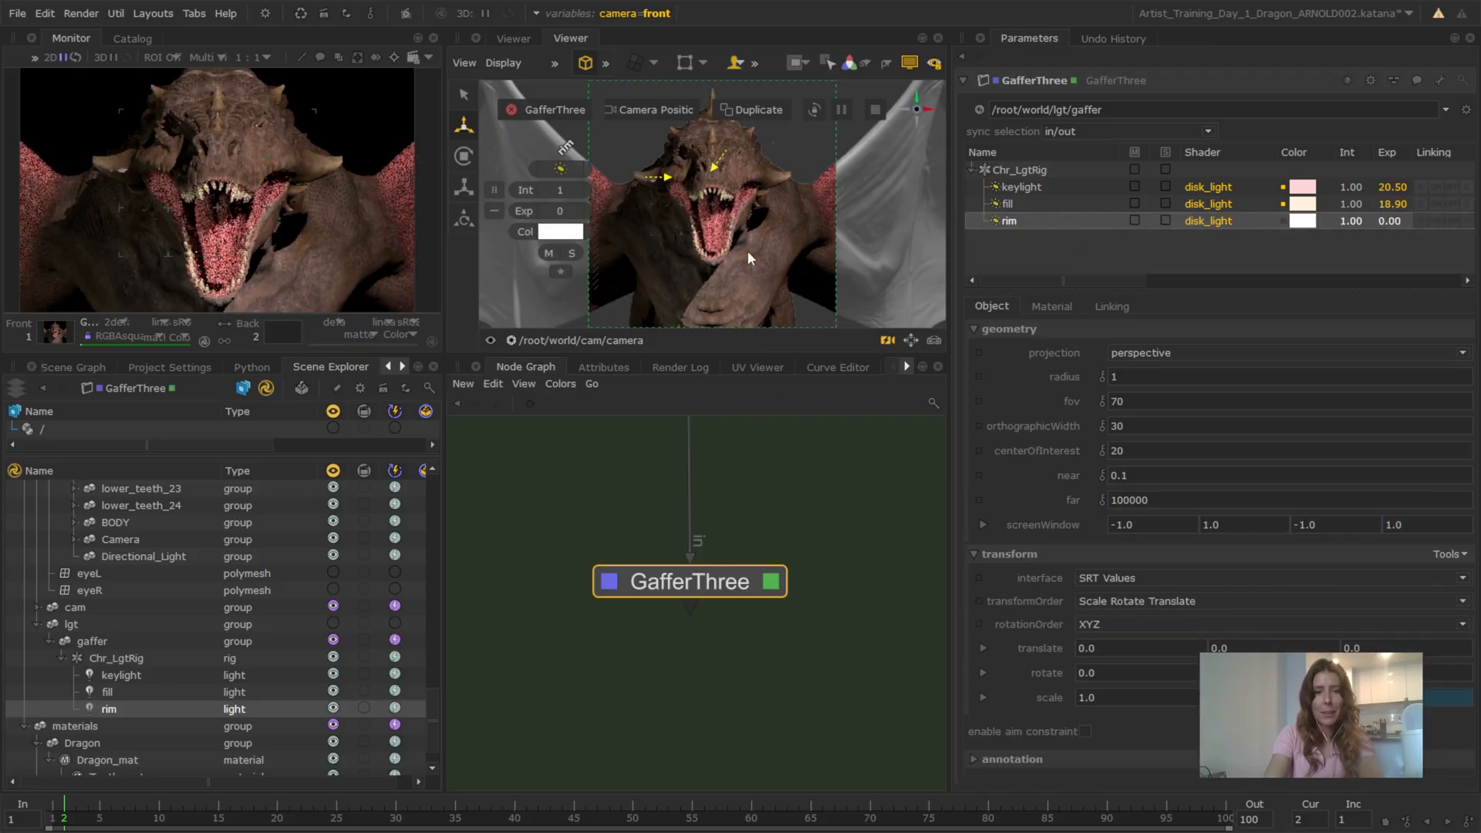
Turn off the Monitor Layer and show the persp view in the maximized viewer
{"action": "left_click", "coordinate": [910, 63]}
{"action": "key", "text": "space"}
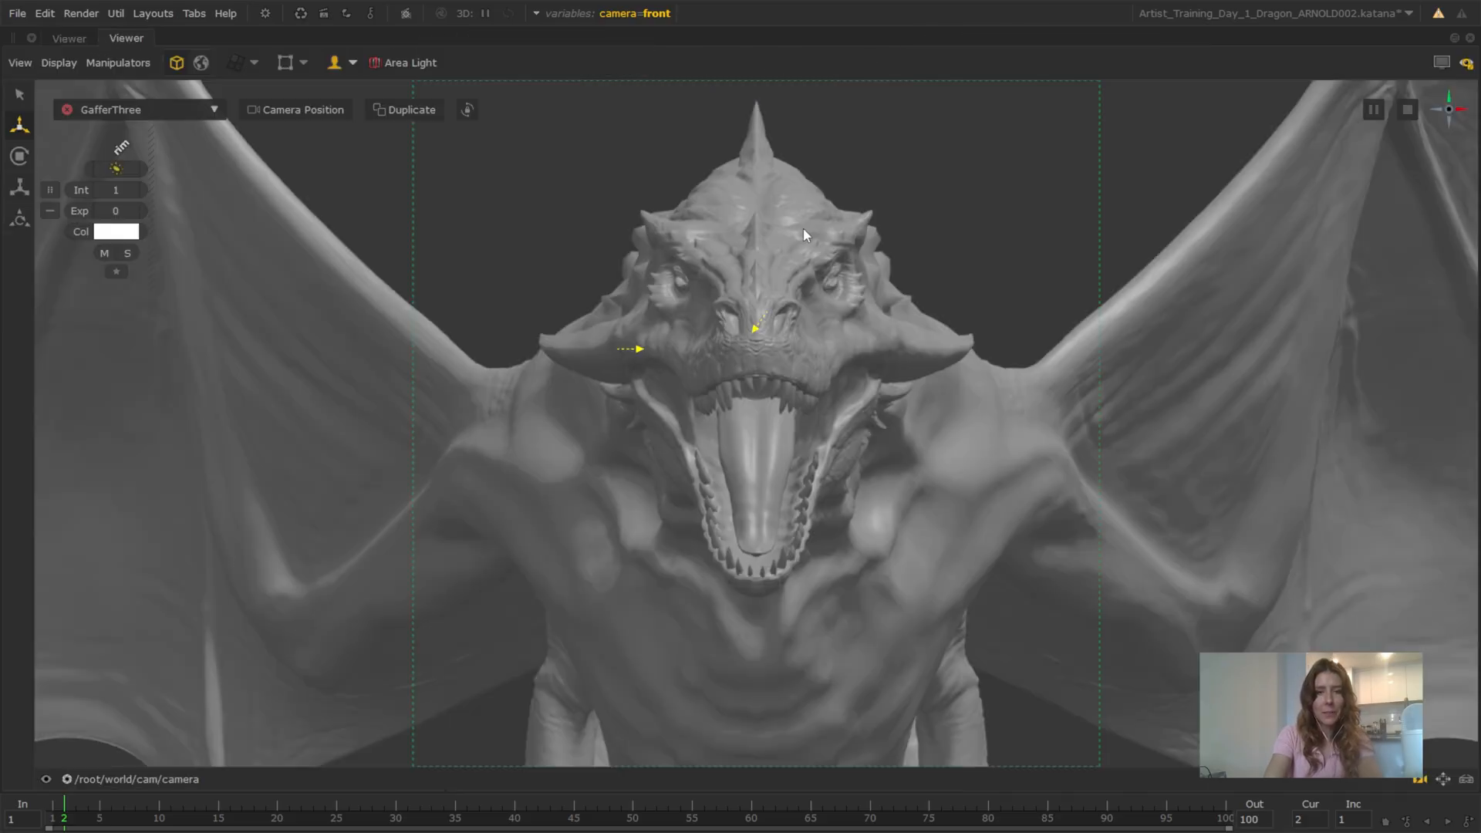
{"action": "left_click", "coordinate": [123, 779]}
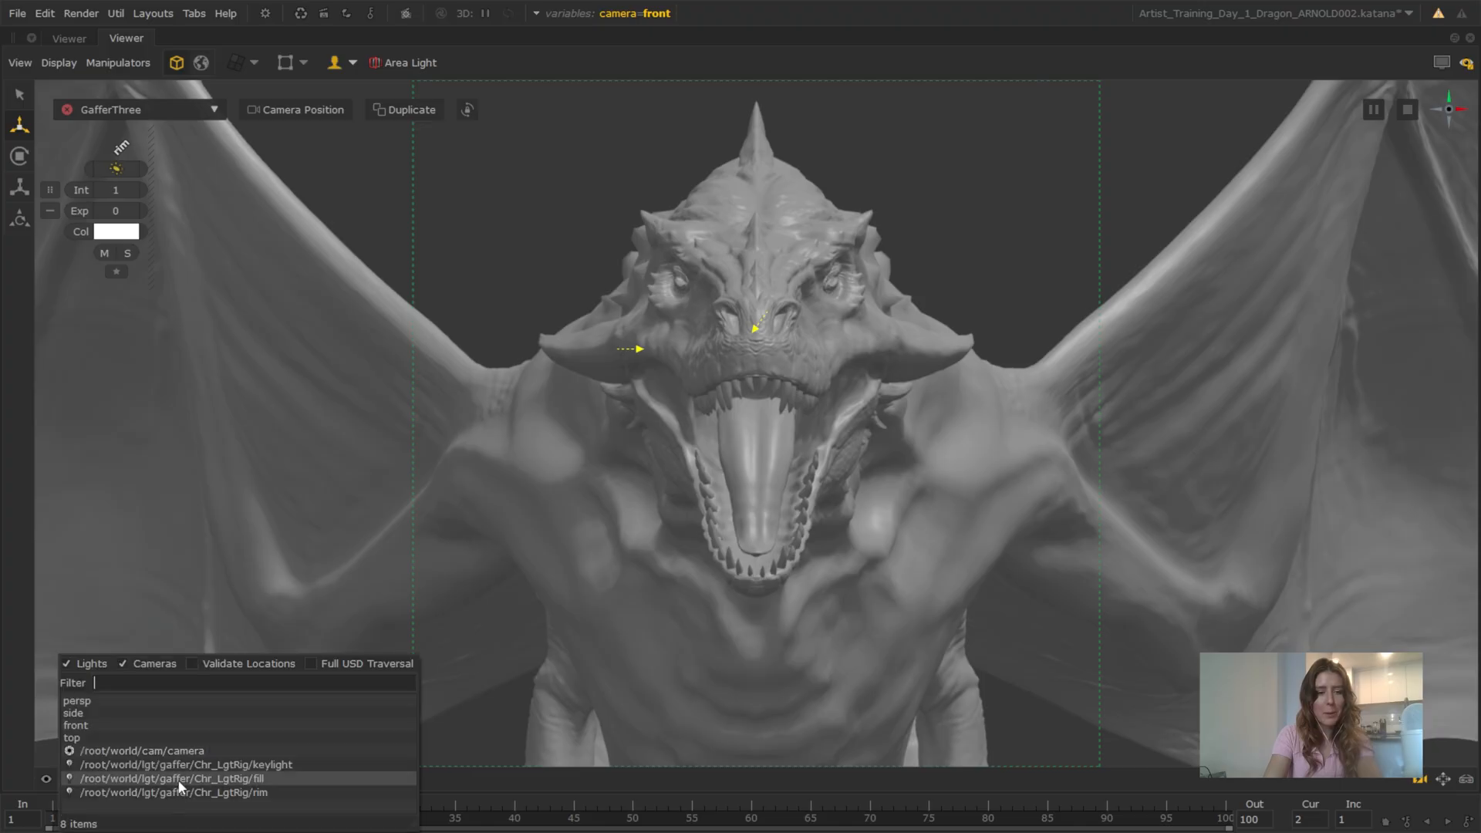
{"action": "left_click", "coordinate": [173, 696]}
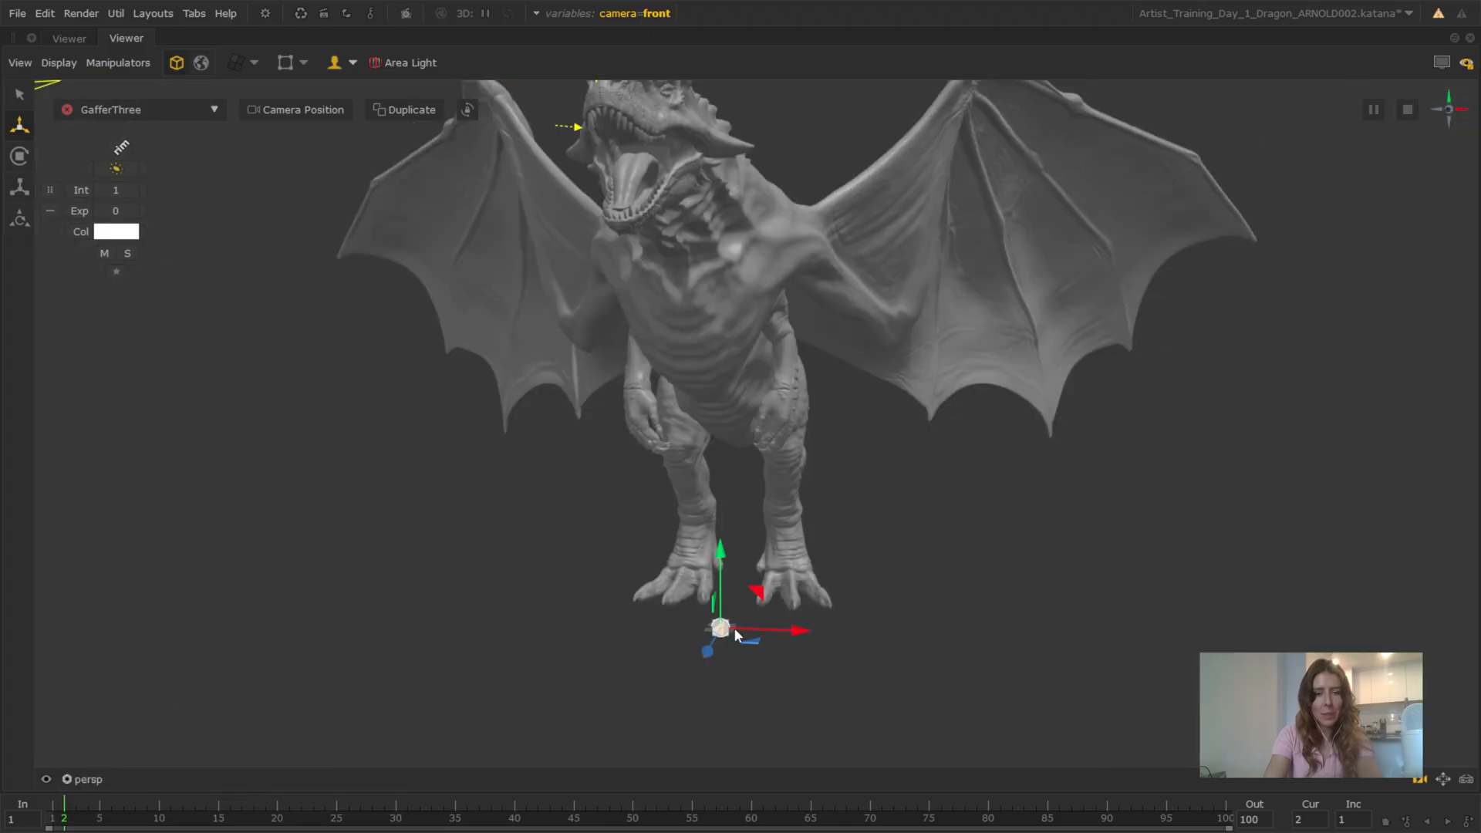
Scale the rim disk light up uniformly to roughly the dragon's height
{"action": "left_click_drag", "start_coordinate": [873, 623], "coordinate": [827, 573], "text": "alt"}
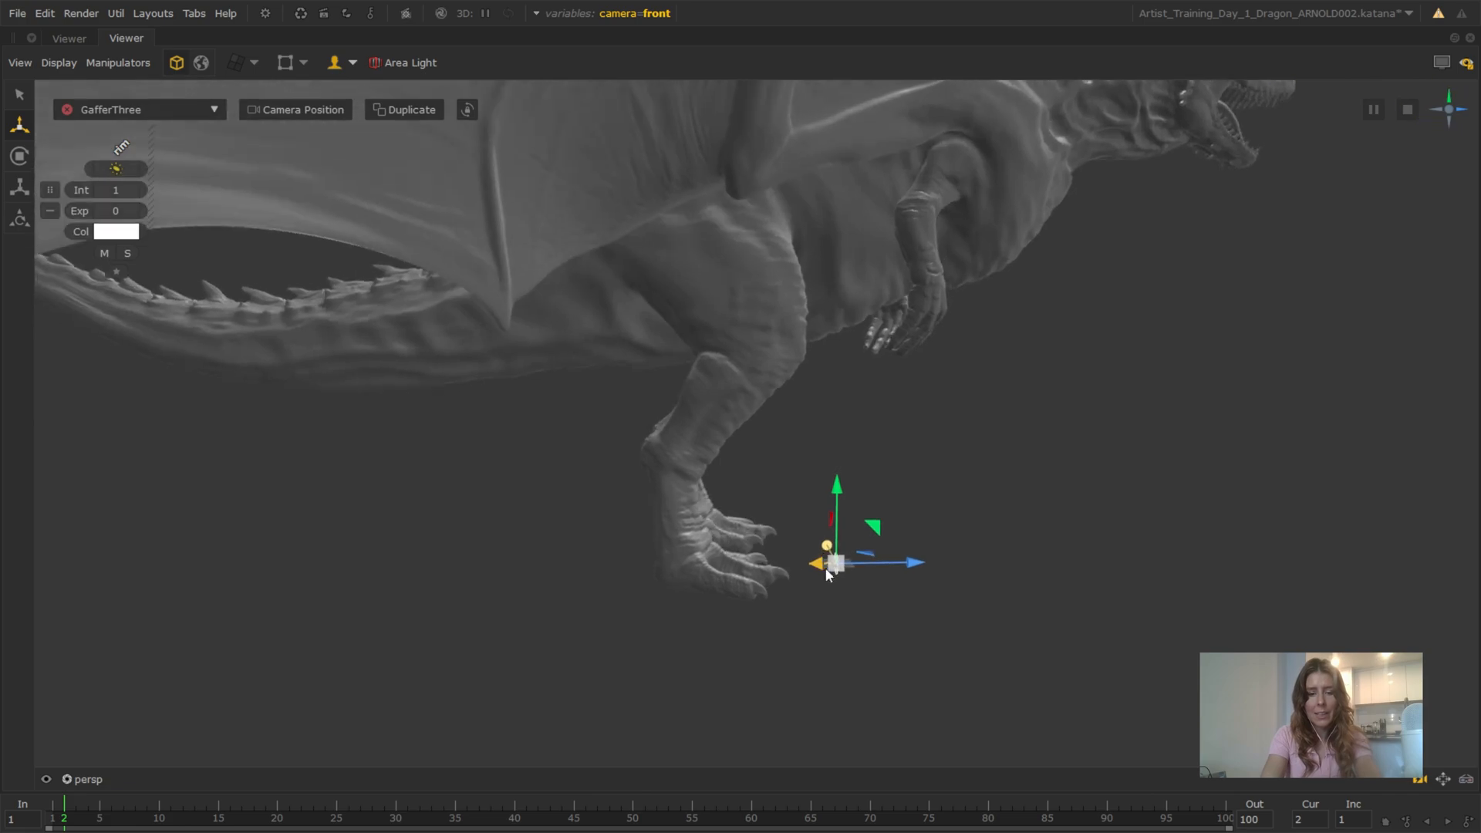
{"action": "key", "text": "r"}
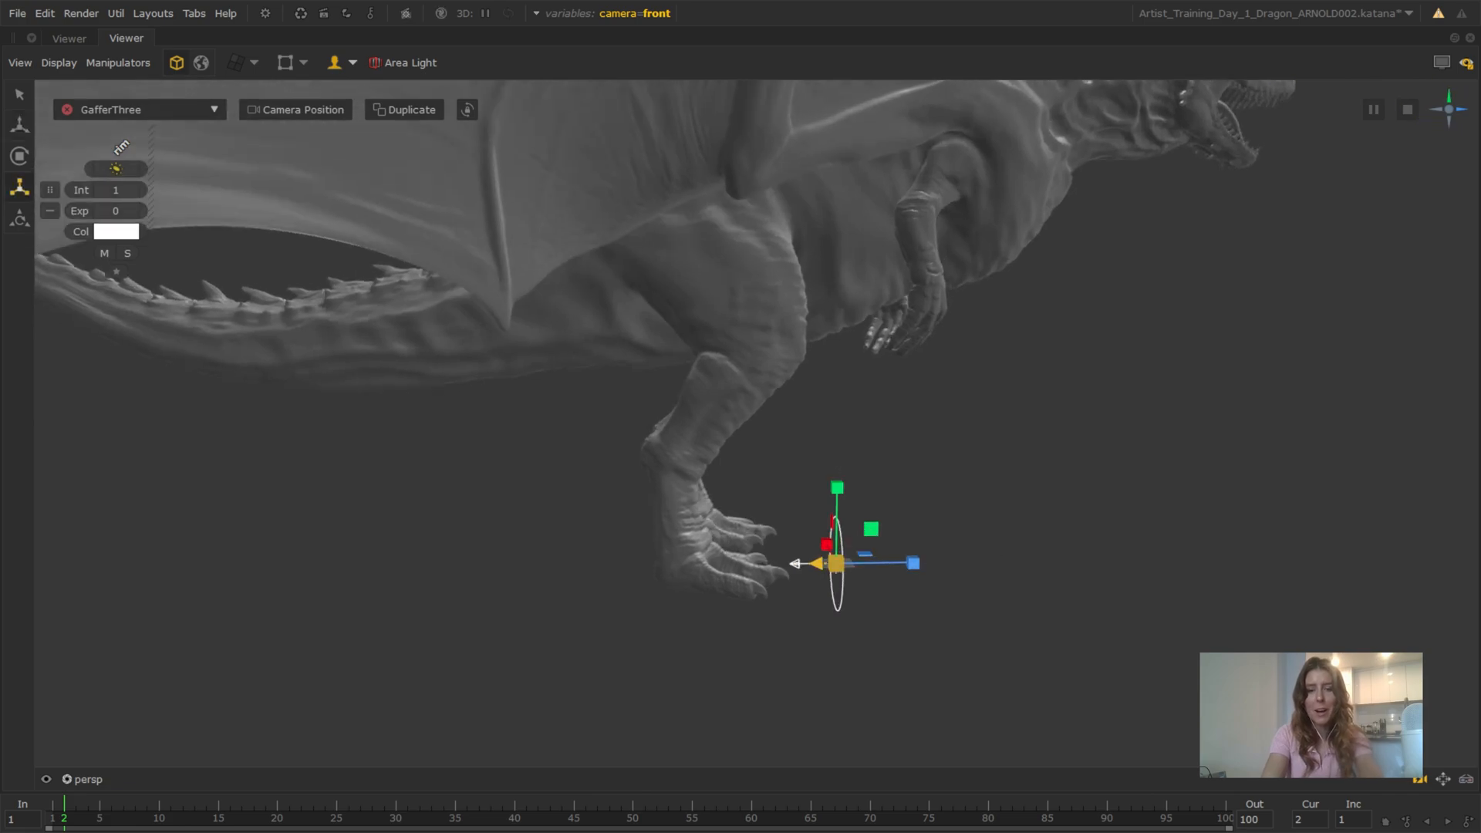
{"action": "left_click_drag", "start_coordinate": [835, 564], "coordinate": [1007, 563]}
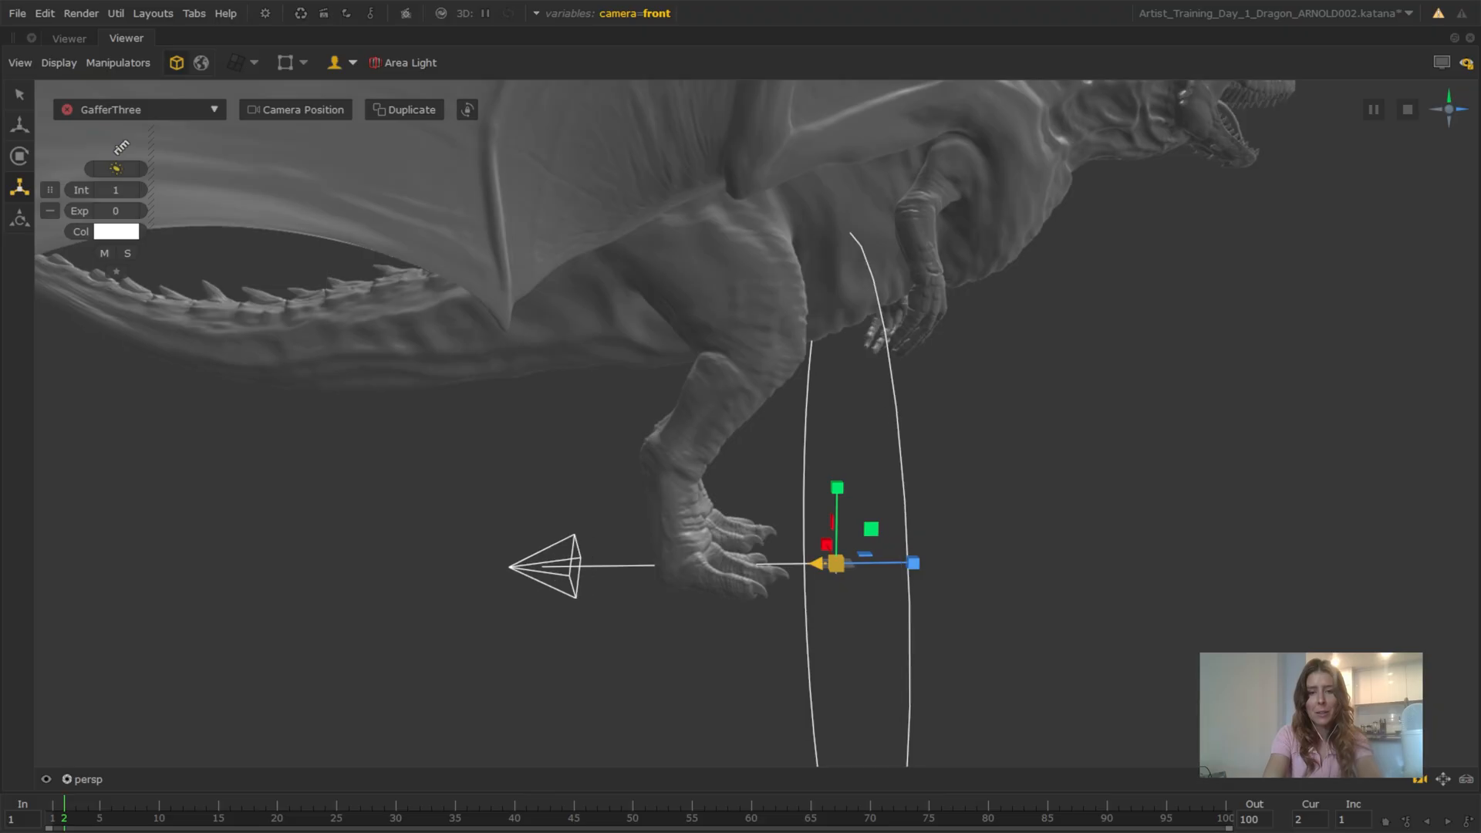
{"action": "right_click_drag", "start_coordinate": [925, 514], "coordinate": [842, 509], "text": "alt"}
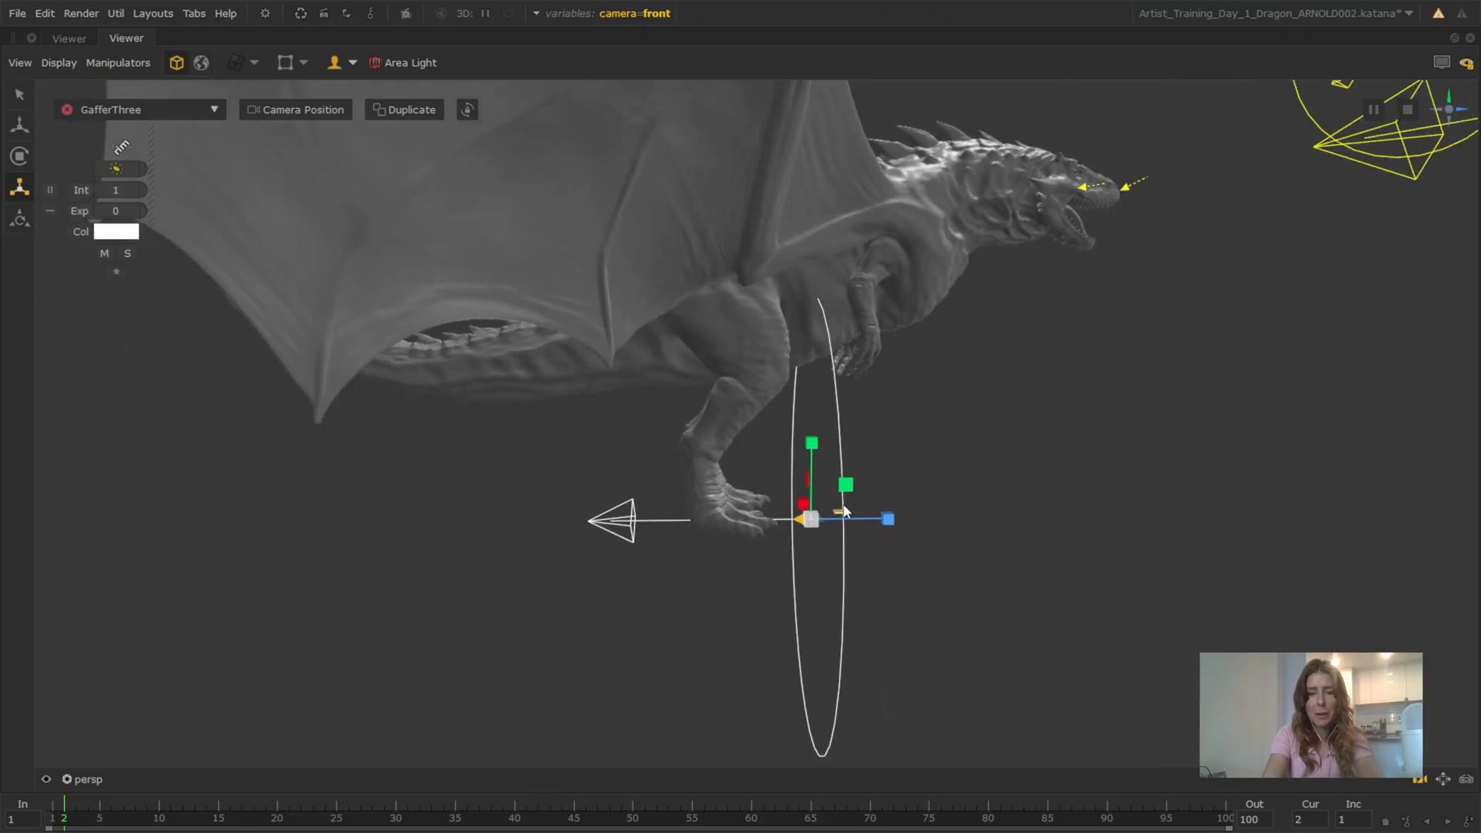
{"action": "left_click_drag", "start_coordinate": [842, 509], "coordinate": [869, 523], "text": "alt"}
{"action": "left_click_drag", "start_coordinate": [855, 390], "coordinate": [702, 433], "text": "alt"}
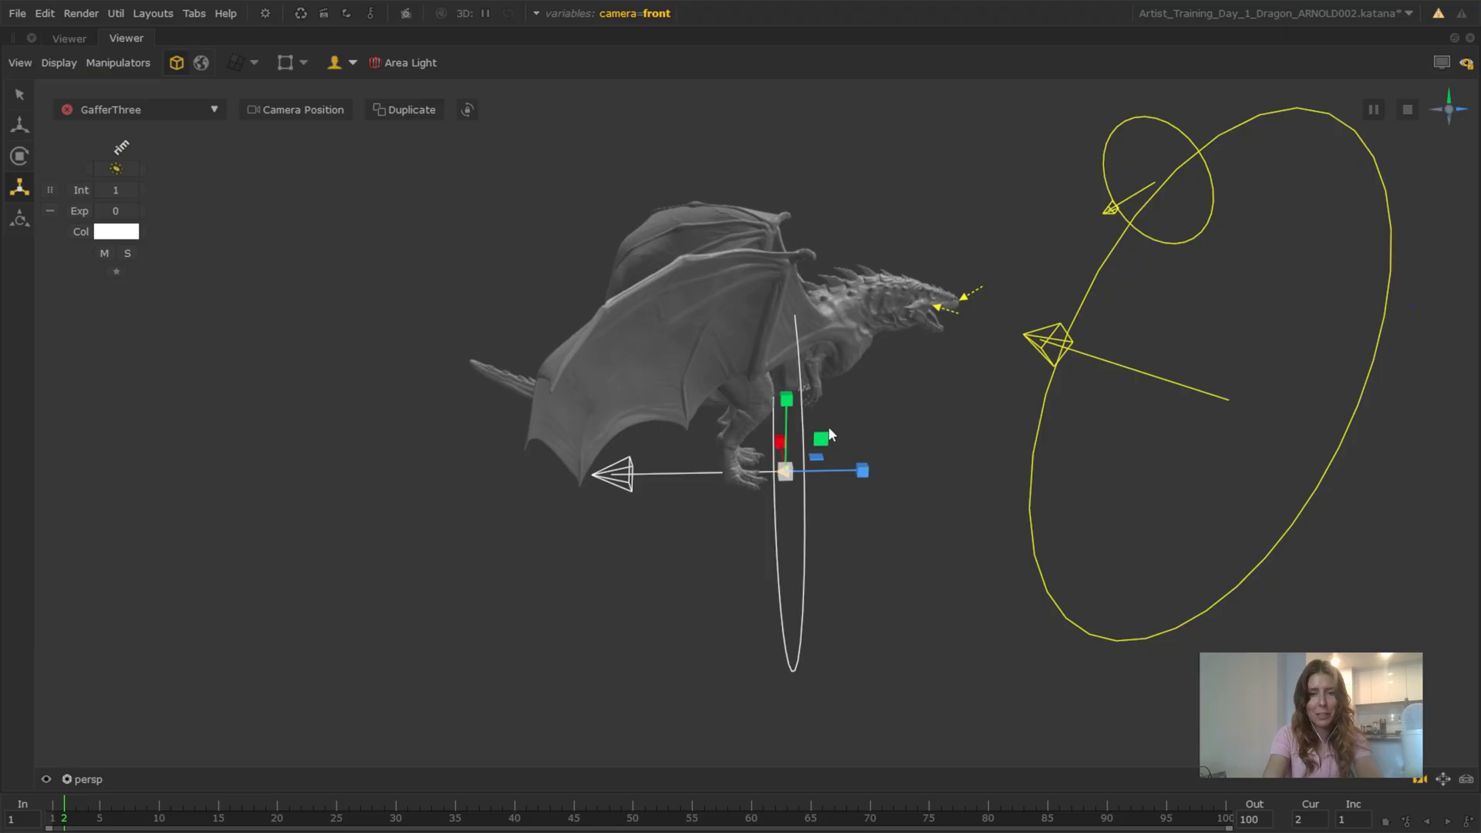
Pull the rim light away from its center of interest near the dragon's feet
{"action": "scroll", "coordinate": [848, 447], "scroll_direction": "up", "scroll_amount": 10}
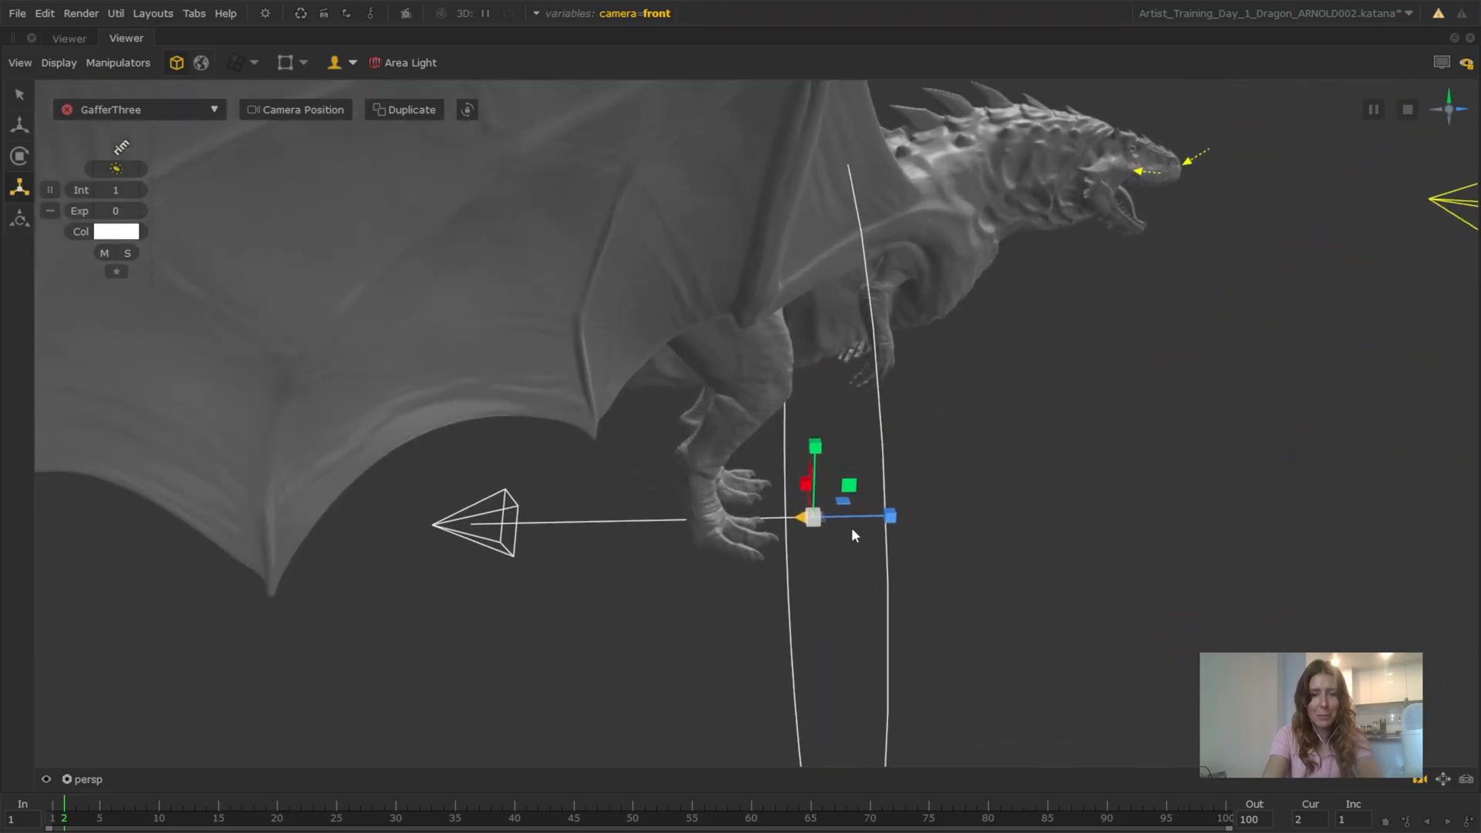
{"action": "scroll", "coordinate": [851, 517], "scroll_direction": "up", "scroll_amount": 5}
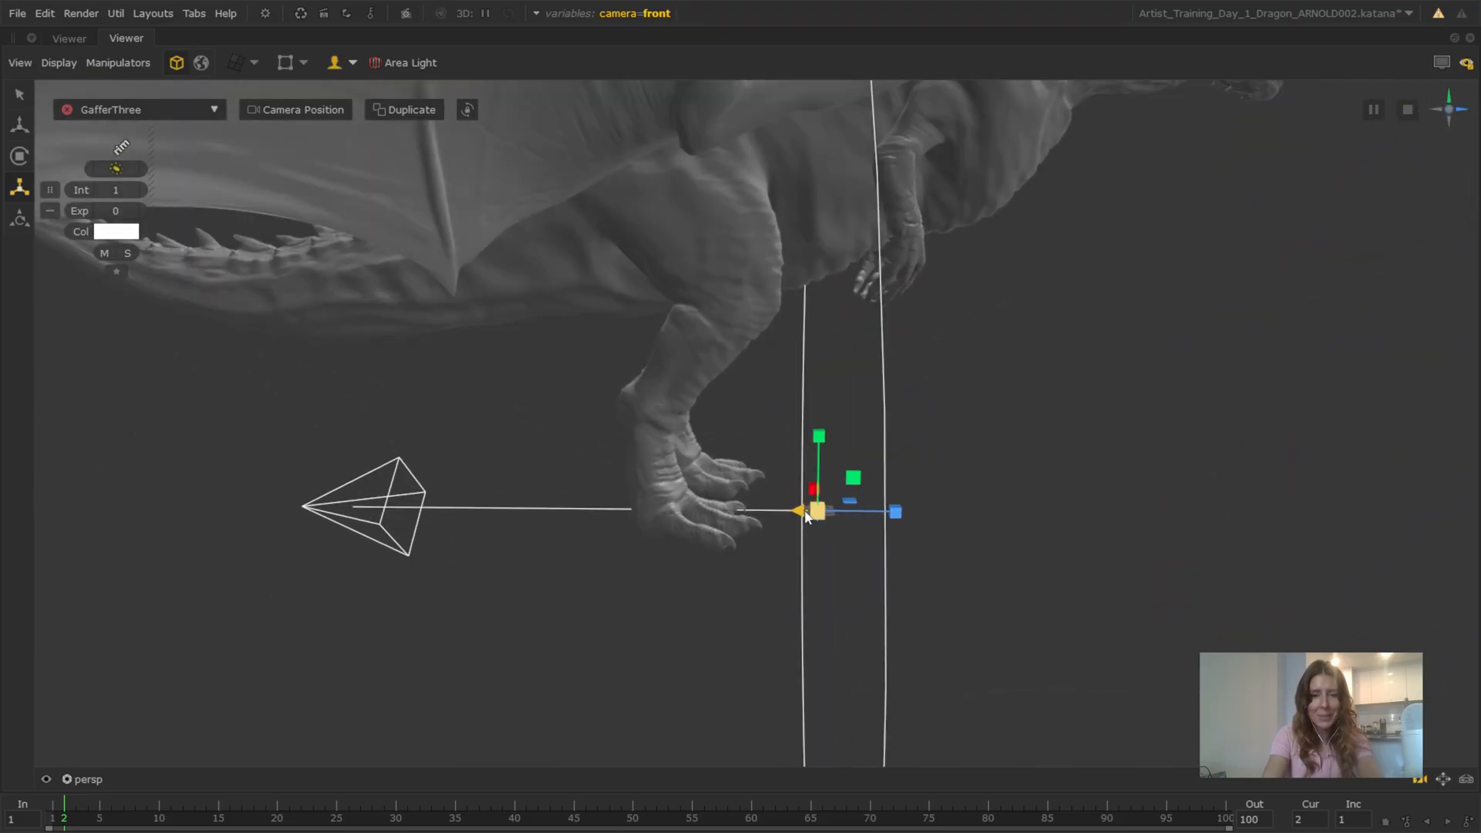
{"action": "left_click_drag", "start_coordinate": [803, 516], "coordinate": [1043, 460]}
{"action": "scroll", "coordinate": [1018, 412], "scroll_direction": "down", "scroll_amount": 10}
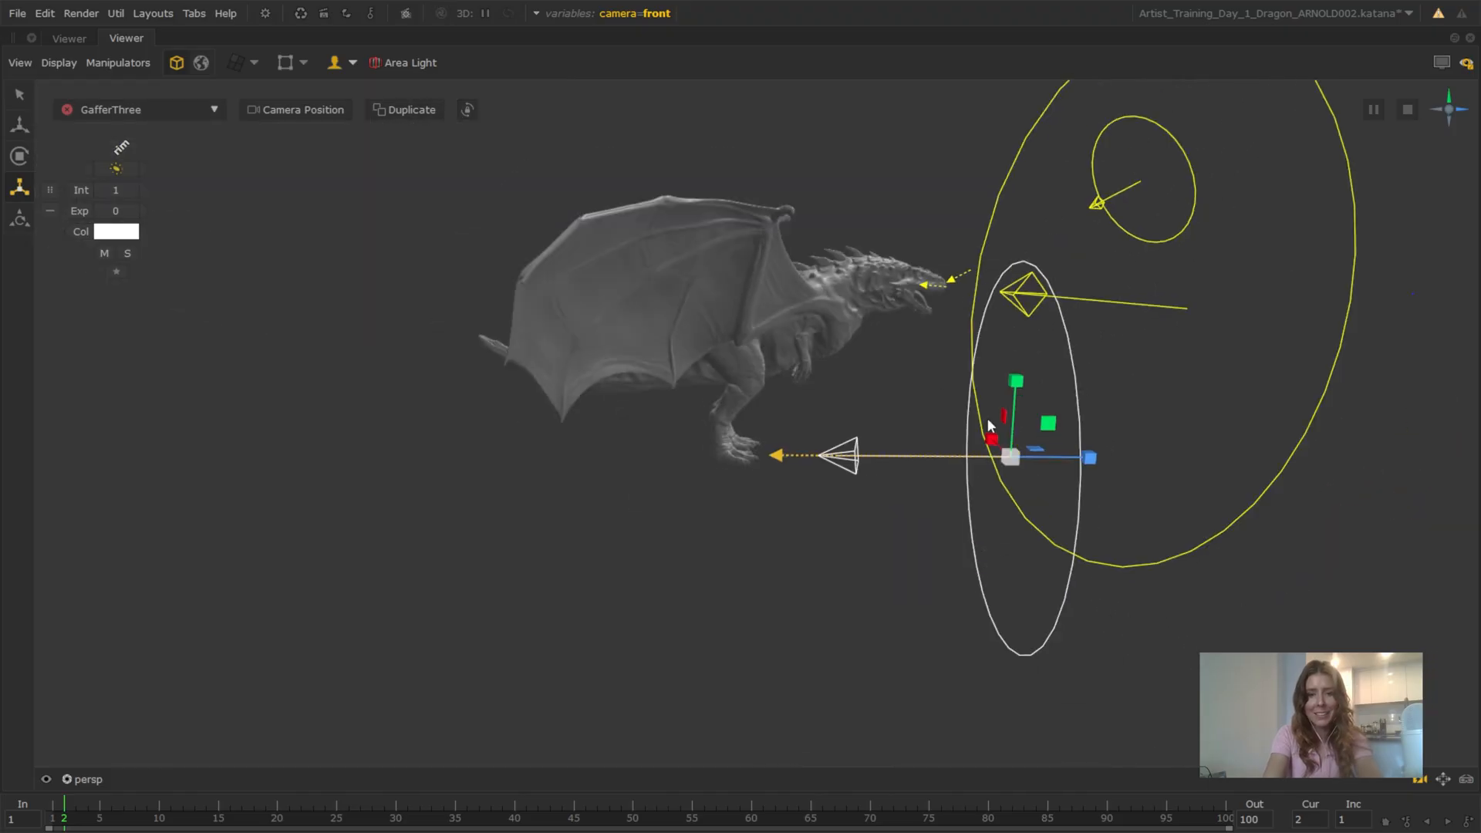
Aim the rim light at the dragon's upper back so it shines from above and behind
{"action": "left_click_drag", "start_coordinate": [821, 506], "coordinate": [867, 532], "text": "alt"}
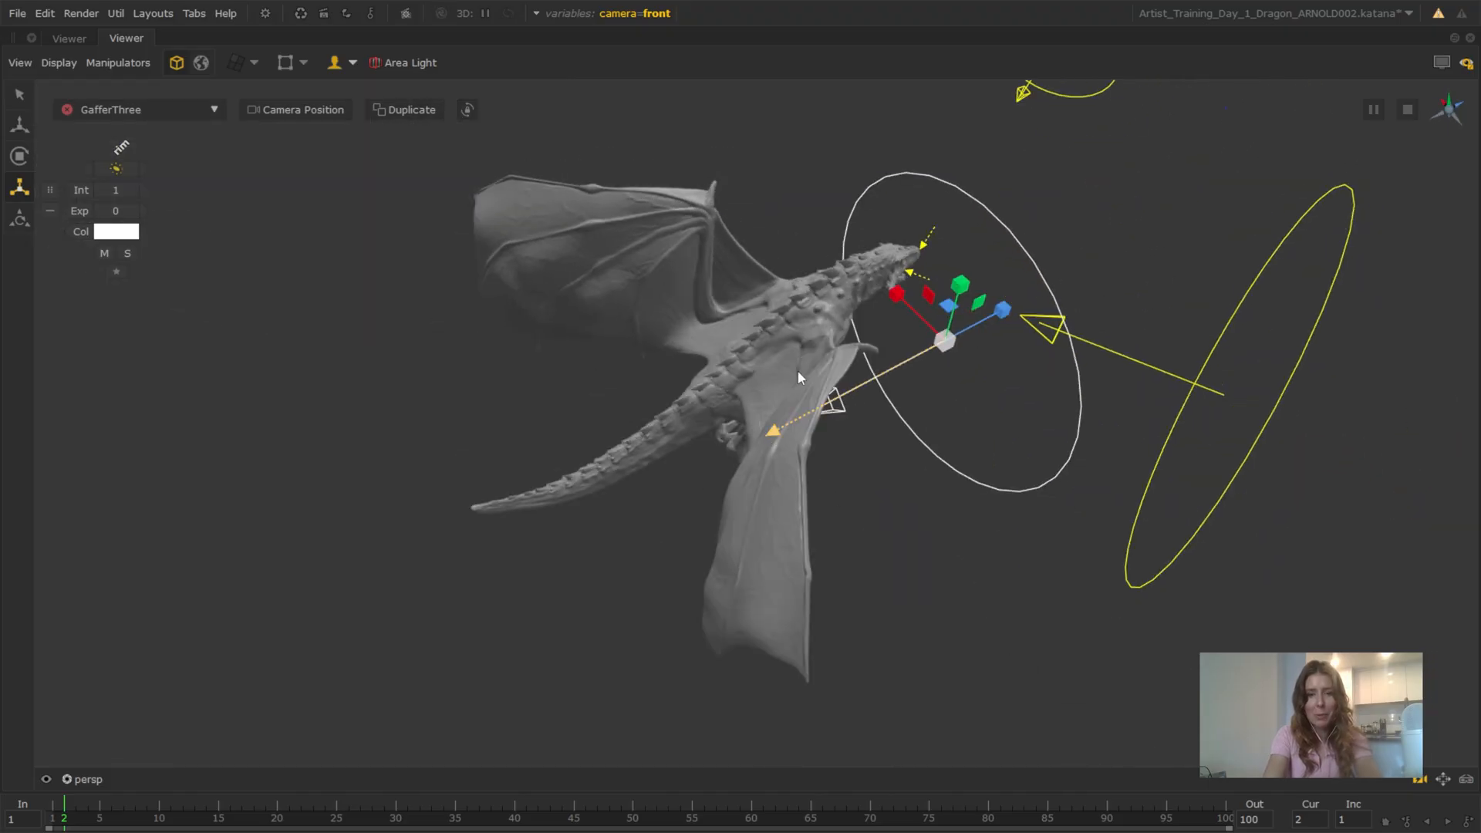
{"action": "left_click_drag", "start_coordinate": [798, 370], "coordinate": [674, 360]}
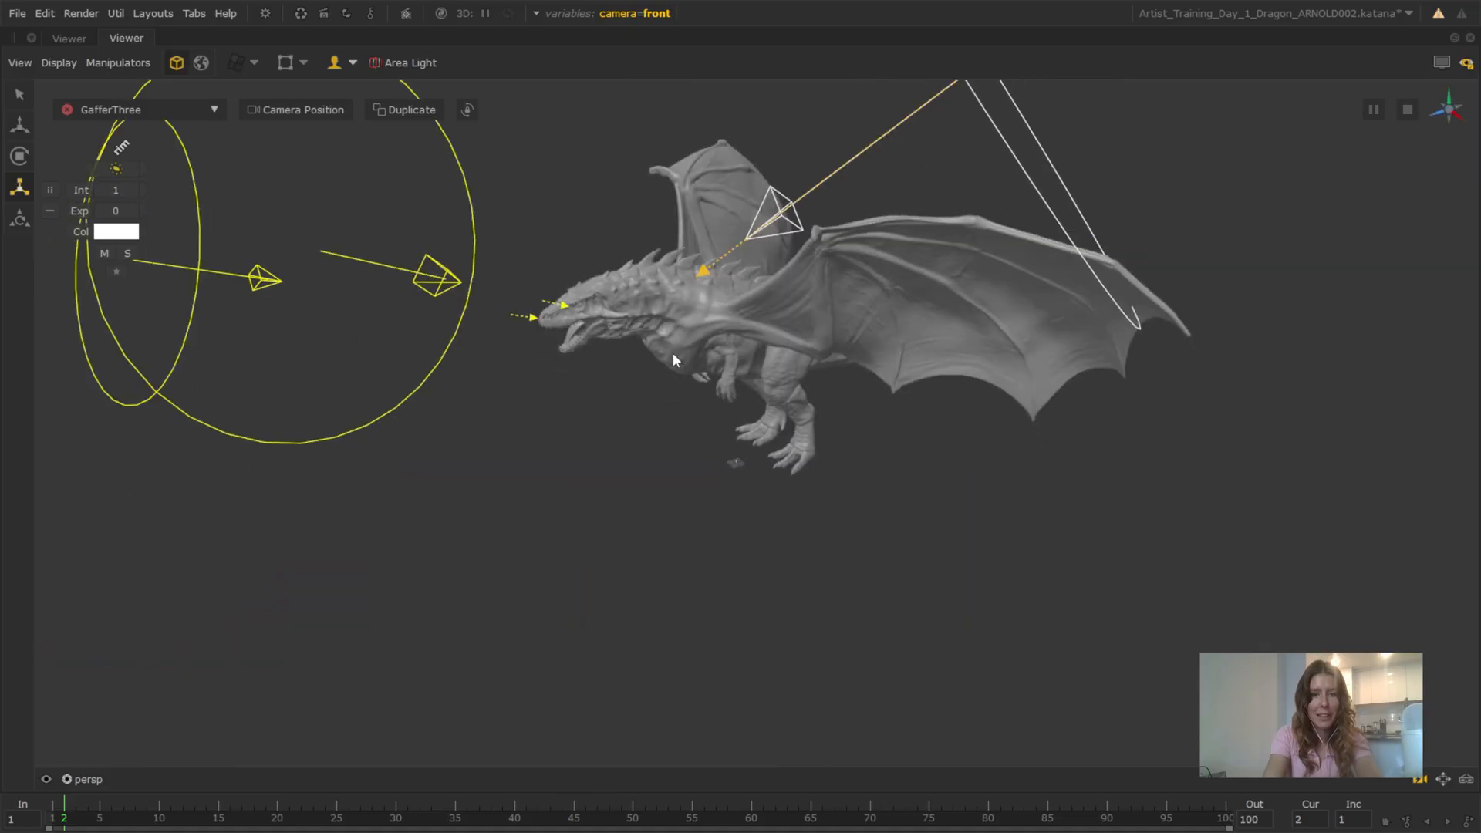
{"action": "right_click_drag", "start_coordinate": [673, 353], "coordinate": [674, 205], "text": "alt"}
{"action": "middle_click_drag", "start_coordinate": [674, 289], "coordinate": [580, 418], "text": "alt"}
{"action": "left_click_drag", "start_coordinate": [580, 418], "coordinate": [567, 430], "text": "alt"}
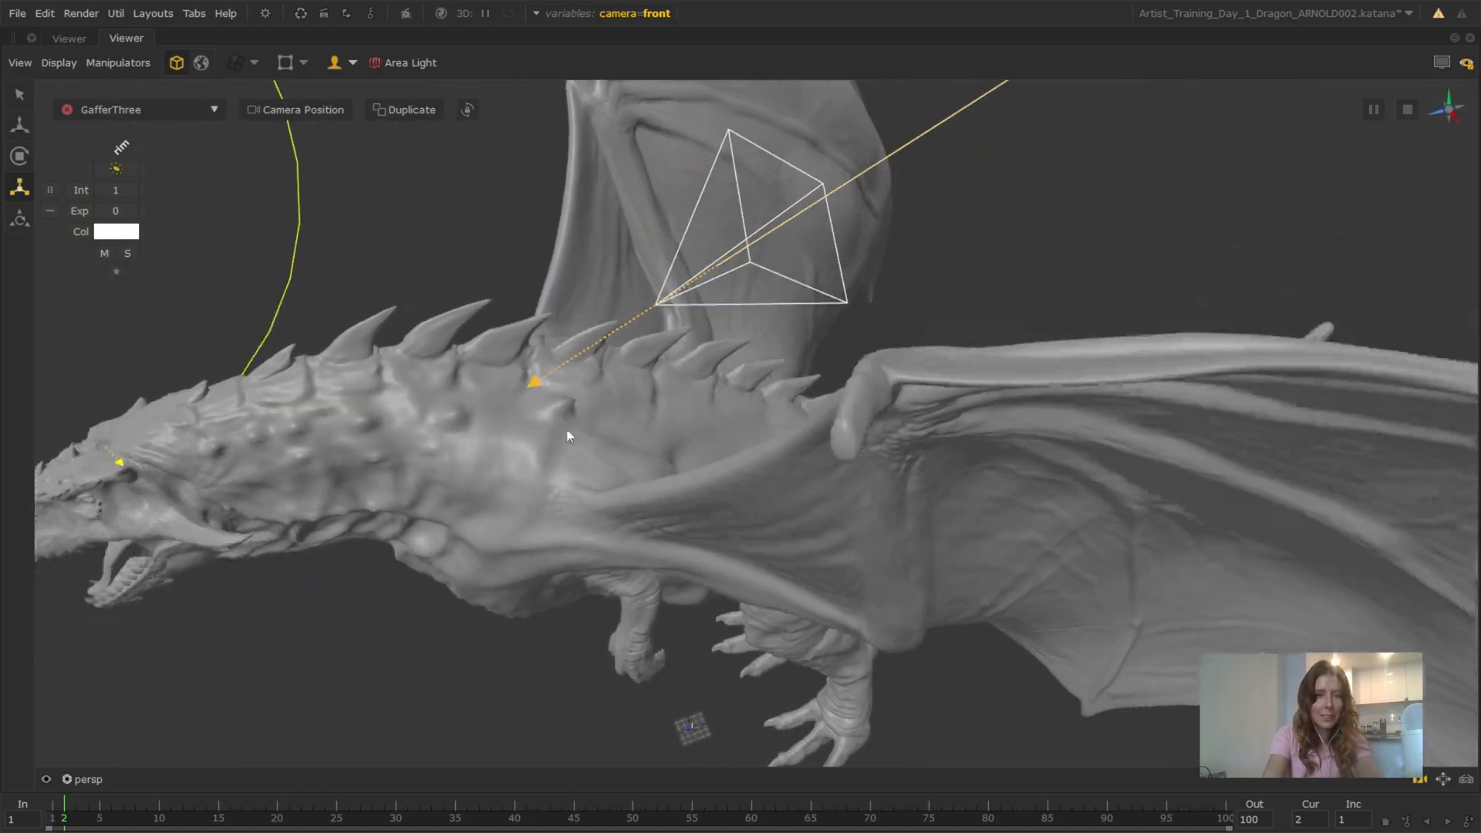
Try aiming the rim light at the dragon's spine from behind one wing
{"action": "left_click_drag", "start_coordinate": [540, 367], "coordinate": [557, 334]}
{"action": "right_click_drag", "start_coordinate": [810, 352], "coordinate": [762, 344], "text": "alt"}
{"action": "mouse_move", "coordinate": [762, 344]}
{"action": "left_mouse_down", "text": "alt"}
{"action": "mouse_move", "coordinate": [813, 352]}
{"action": "mouse_move", "coordinate": [746, 322]}
{"action": "mouse_move", "coordinate": [761, 327]}
{"action": "left_mouse_up", "text": "alt"}
{"action": "right_click_drag", "start_coordinate": [761, 327], "coordinate": [890, 462], "text": "alt"}
{"action": "left_click_drag", "start_coordinate": [888, 461], "coordinate": [799, 444], "text": "alt"}
{"action": "right_click_drag", "start_coordinate": [799, 444], "coordinate": [819, 507], "text": "alt"}
{"action": "left_click_drag", "start_coordinate": [820, 507], "coordinate": [561, 517], "text": "alt"}
{"action": "left_click_drag", "start_coordinate": [454, 595], "coordinate": [715, 352]}
{"action": "left_click_drag", "start_coordinate": [713, 348], "coordinate": [710, 709]}
{"action": "right_click_drag", "start_coordinate": [790, 619], "coordinate": [681, 617], "text": "alt"}
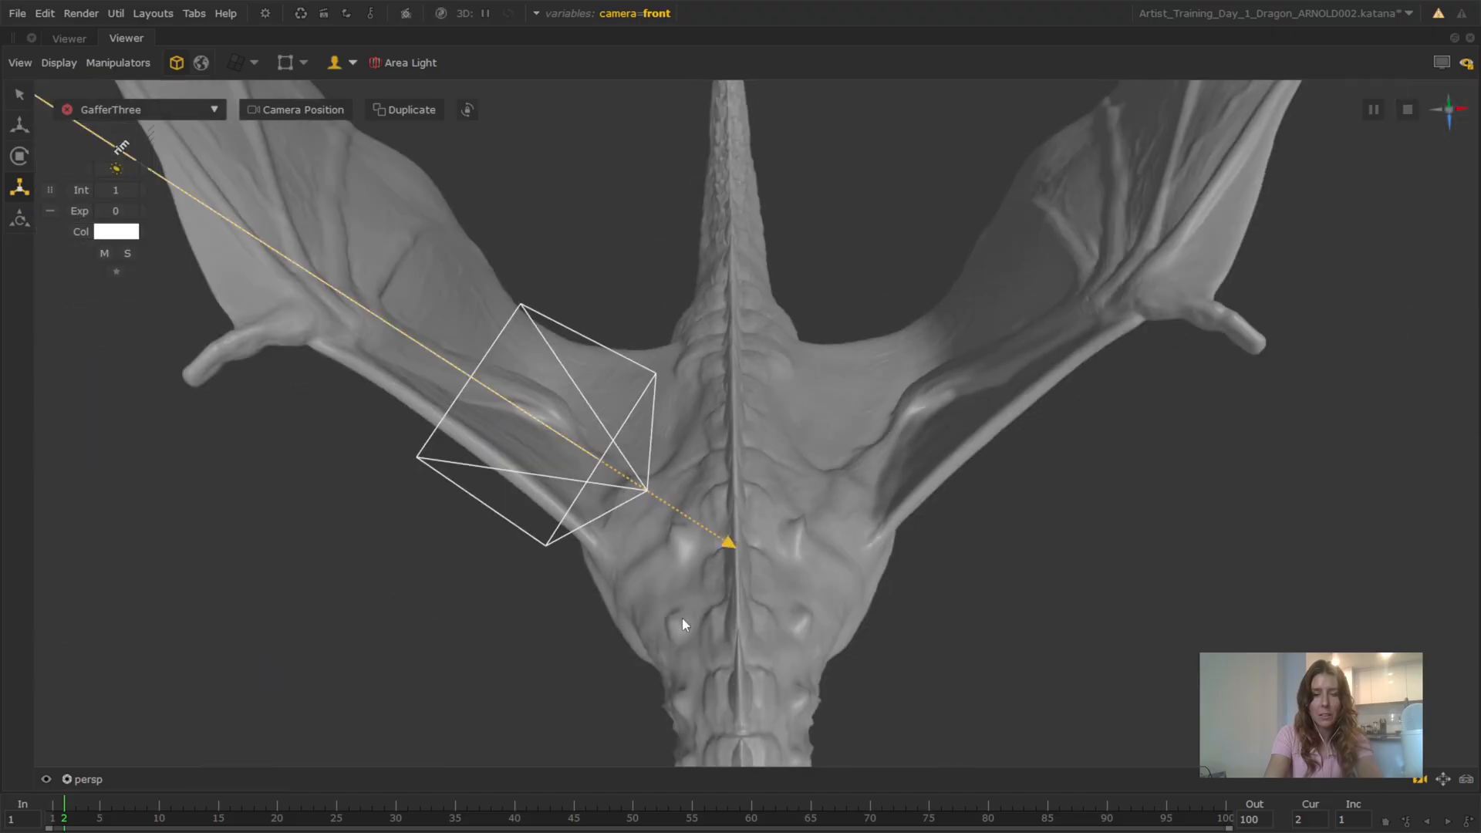
Try other rim light angles by placing its aim point along the spikes of the dragon's neck and back
{"action": "left_click_drag", "start_coordinate": [682, 617], "coordinate": [830, 489], "text": "alt"}
{"action": "right_click_drag", "start_coordinate": [830, 489], "coordinate": [1126, 432], "text": "alt"}
{"action": "middle_click_drag", "start_coordinate": [1126, 431], "coordinate": [849, 497], "text": "alt"}
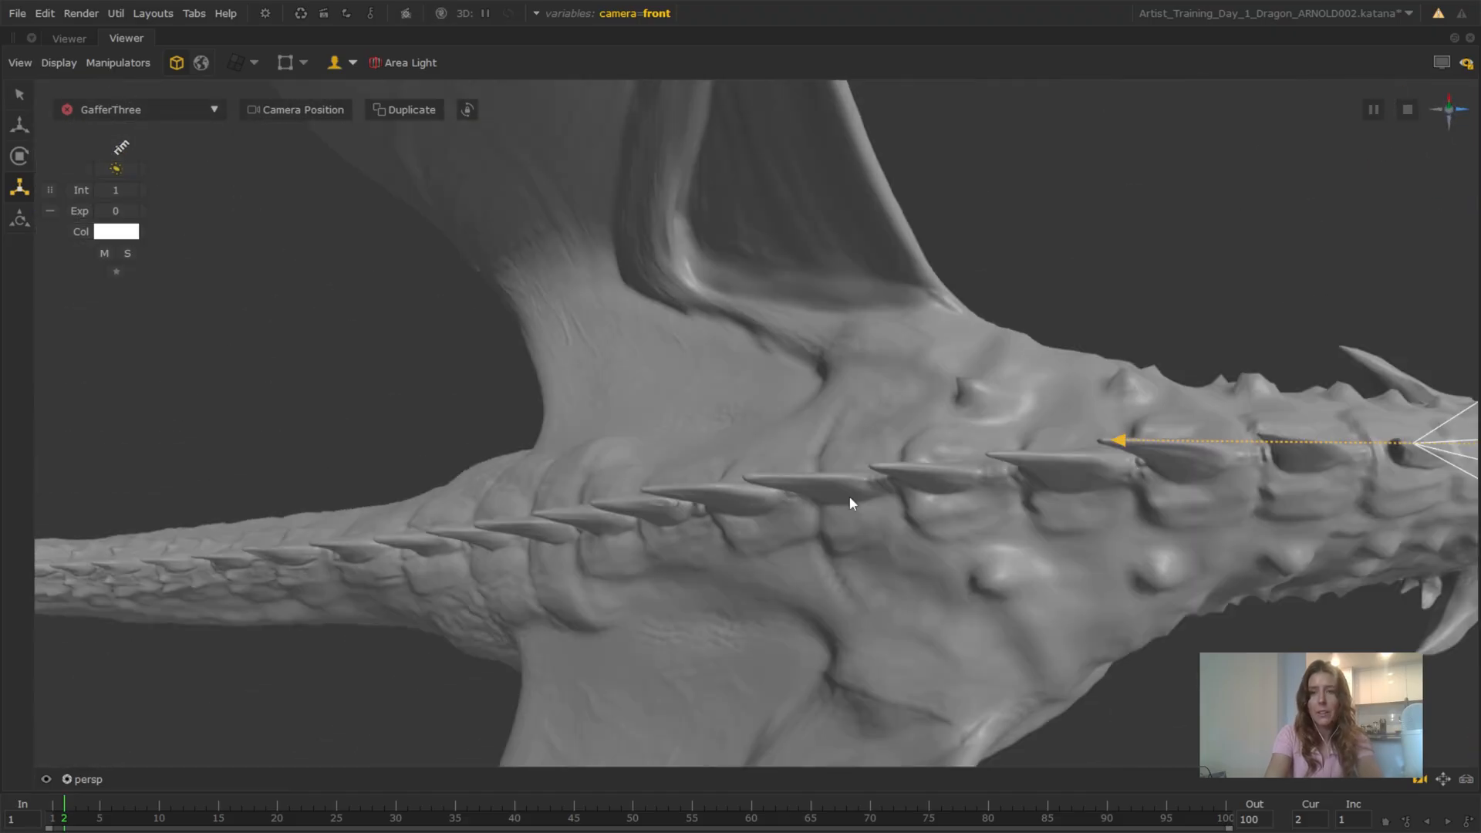
{"action": "left_click_drag", "start_coordinate": [849, 497], "coordinate": [937, 316], "text": "alt"}
{"action": "middle_click_drag", "start_coordinate": [937, 316], "coordinate": [830, 623], "text": "alt"}
{"action": "left_click_drag", "start_coordinate": [829, 623], "coordinate": [907, 502], "text": "alt"}
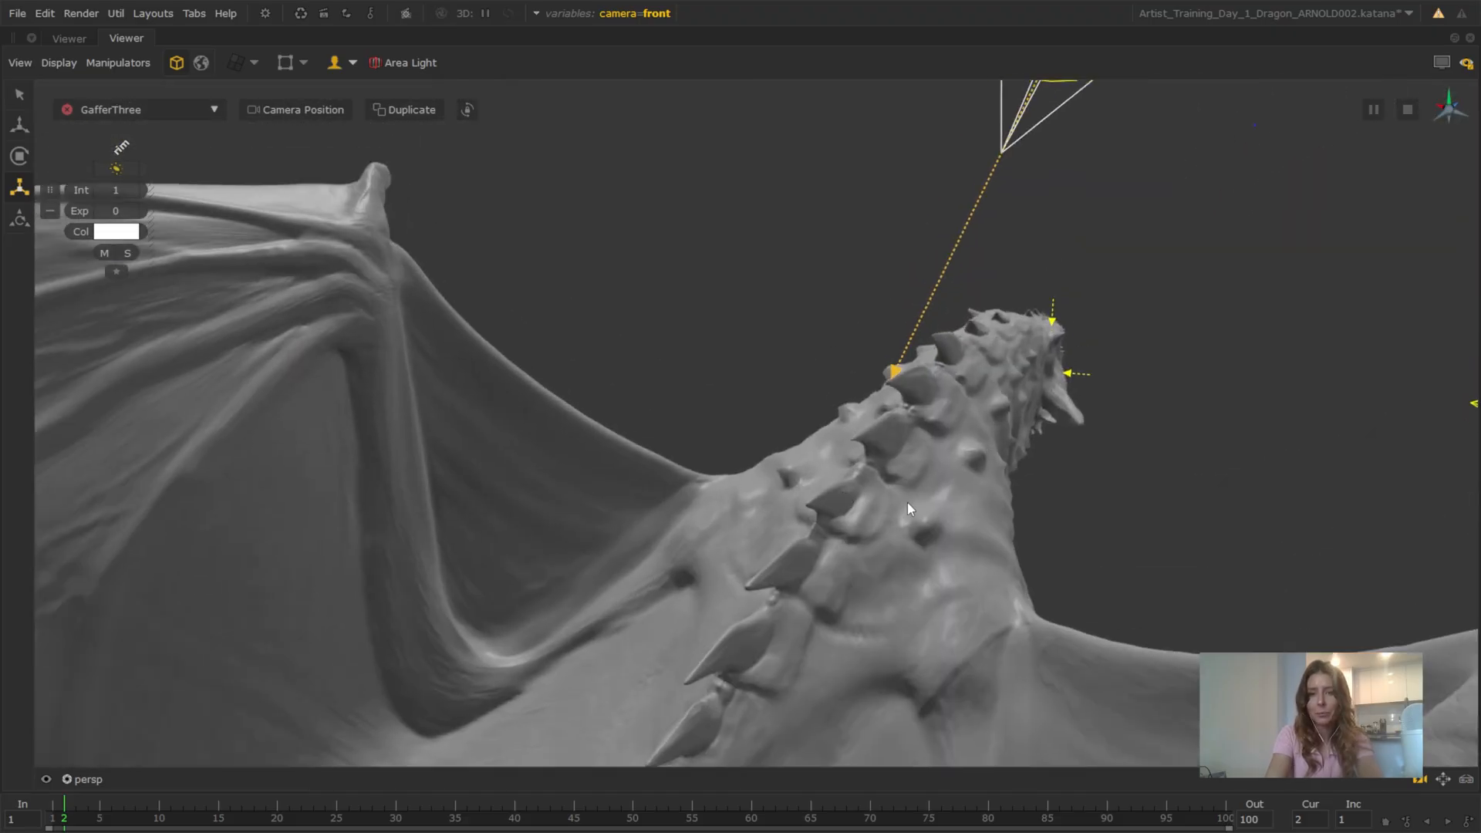
{"action": "right_click_drag", "start_coordinate": [907, 502], "coordinate": [924, 449], "text": "alt"}
{"action": "middle_click_drag", "start_coordinate": [923, 449], "coordinate": [886, 507], "text": "alt"}
{"action": "left_click_drag", "start_coordinate": [940, 411], "coordinate": [634, 460]}
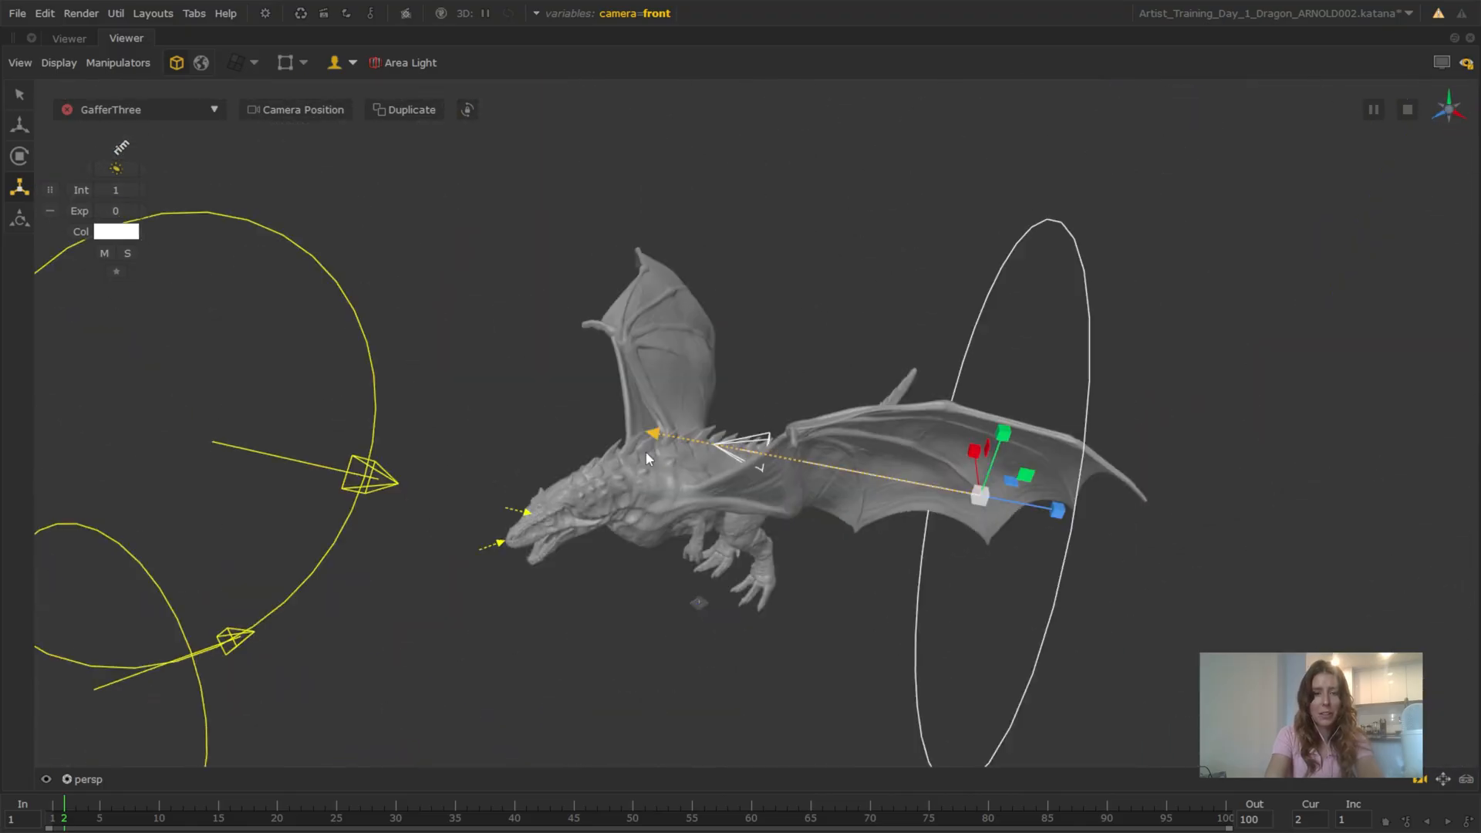
{"action": "right_click_drag", "start_coordinate": [634, 460], "coordinate": [941, 467], "text": "alt"}
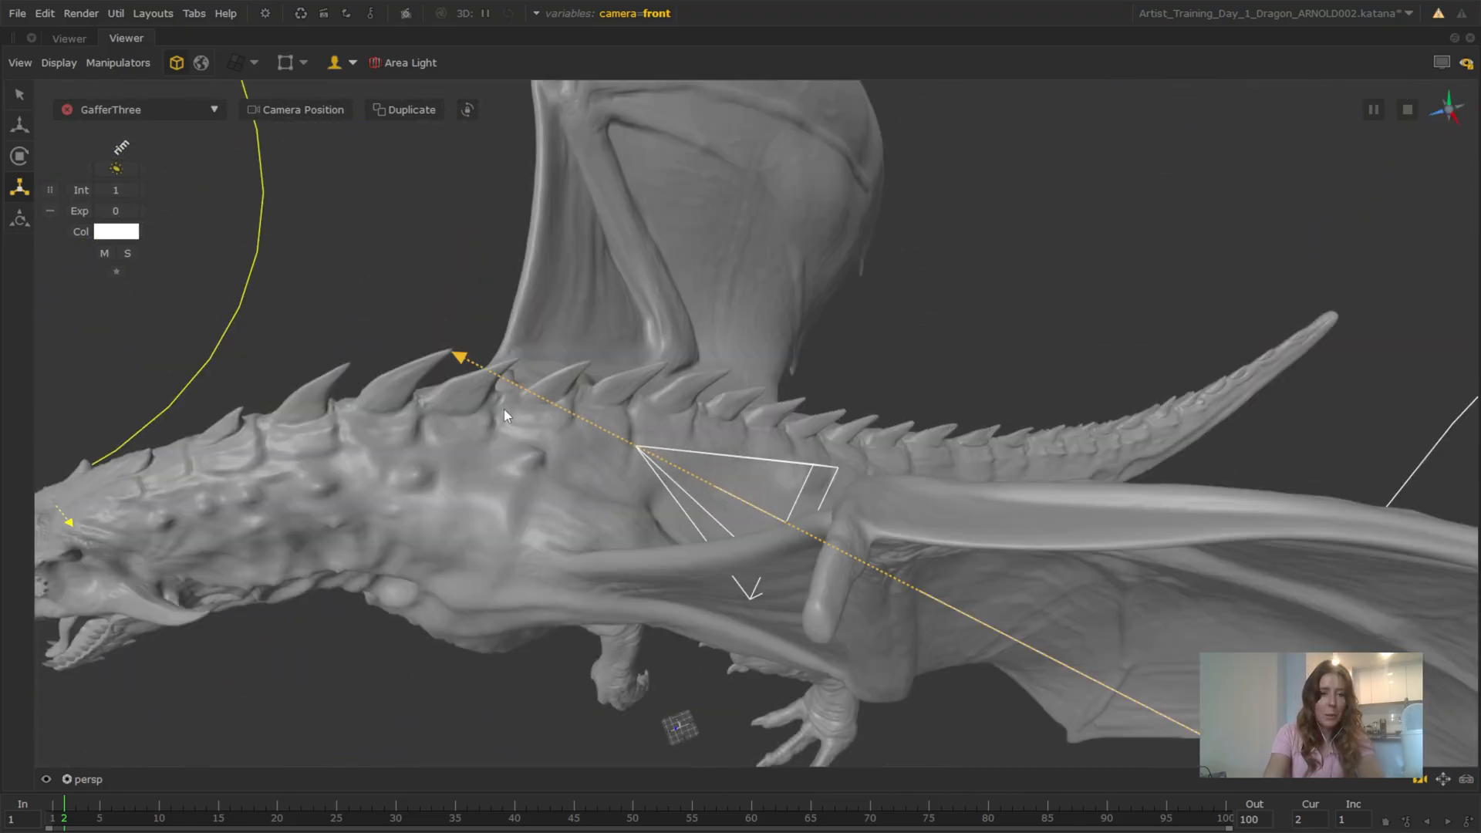
Aim the rim light at the dragon's shoulder from above and behind
{"action": "middle_click_drag", "start_coordinate": [503, 409], "coordinate": [516, 465], "text": "alt"}
{"action": "left_click_drag", "start_coordinate": [527, 395], "coordinate": [515, 499]}
{"action": "scroll", "coordinate": [671, 344], "scroll_direction": "down", "scroll_amount": 5}
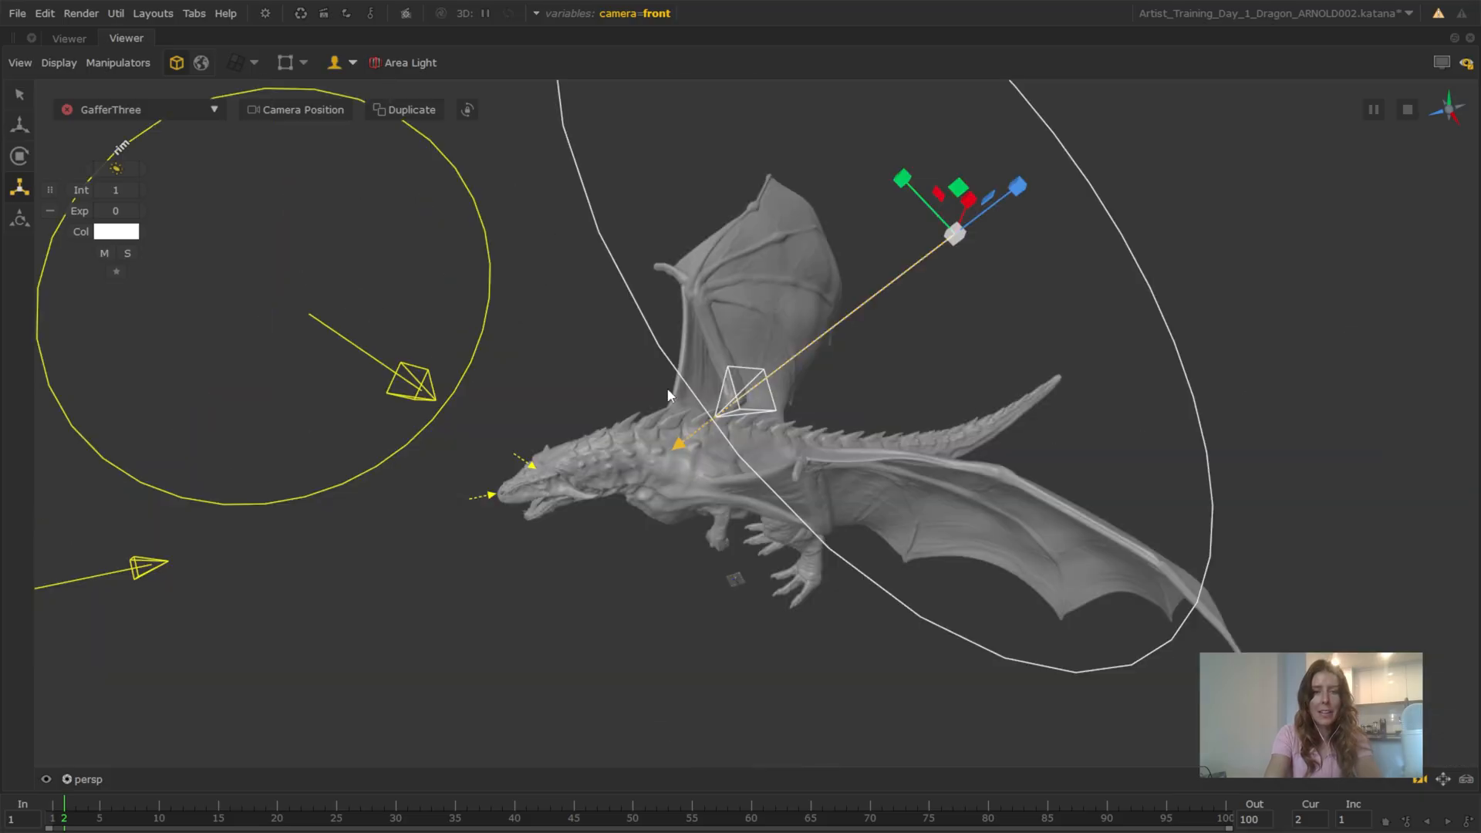
Shift the rim light sideways behind the dragon and rotate it to point back at the dragon's upper back
{"action": "left_click_drag", "start_coordinate": [670, 390], "coordinate": [705, 430], "text": "alt"}
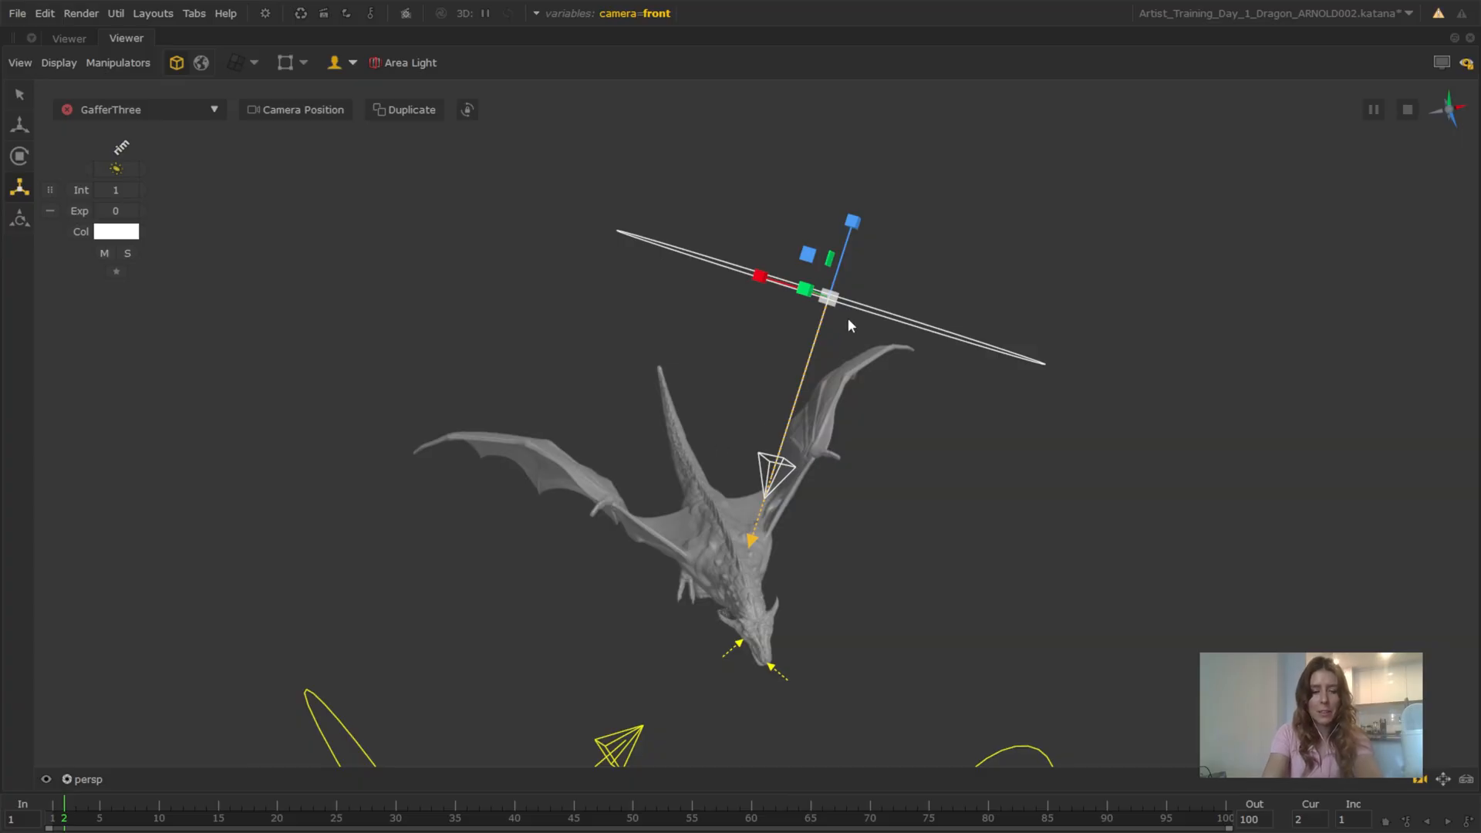
{"action": "key", "text": "w"}
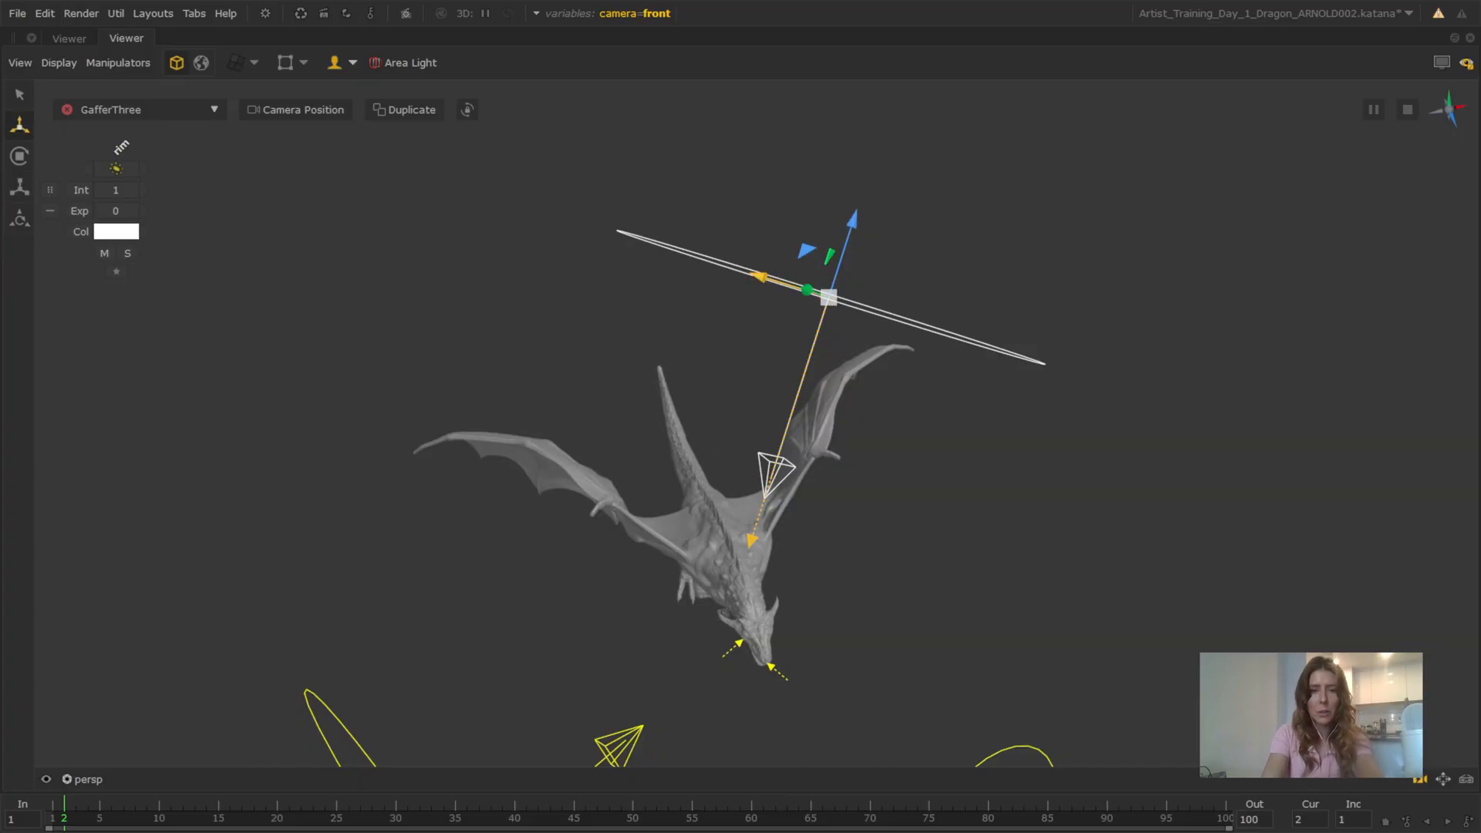
{"action": "left_click_drag", "start_coordinate": [764, 278], "coordinate": [609, 231]}
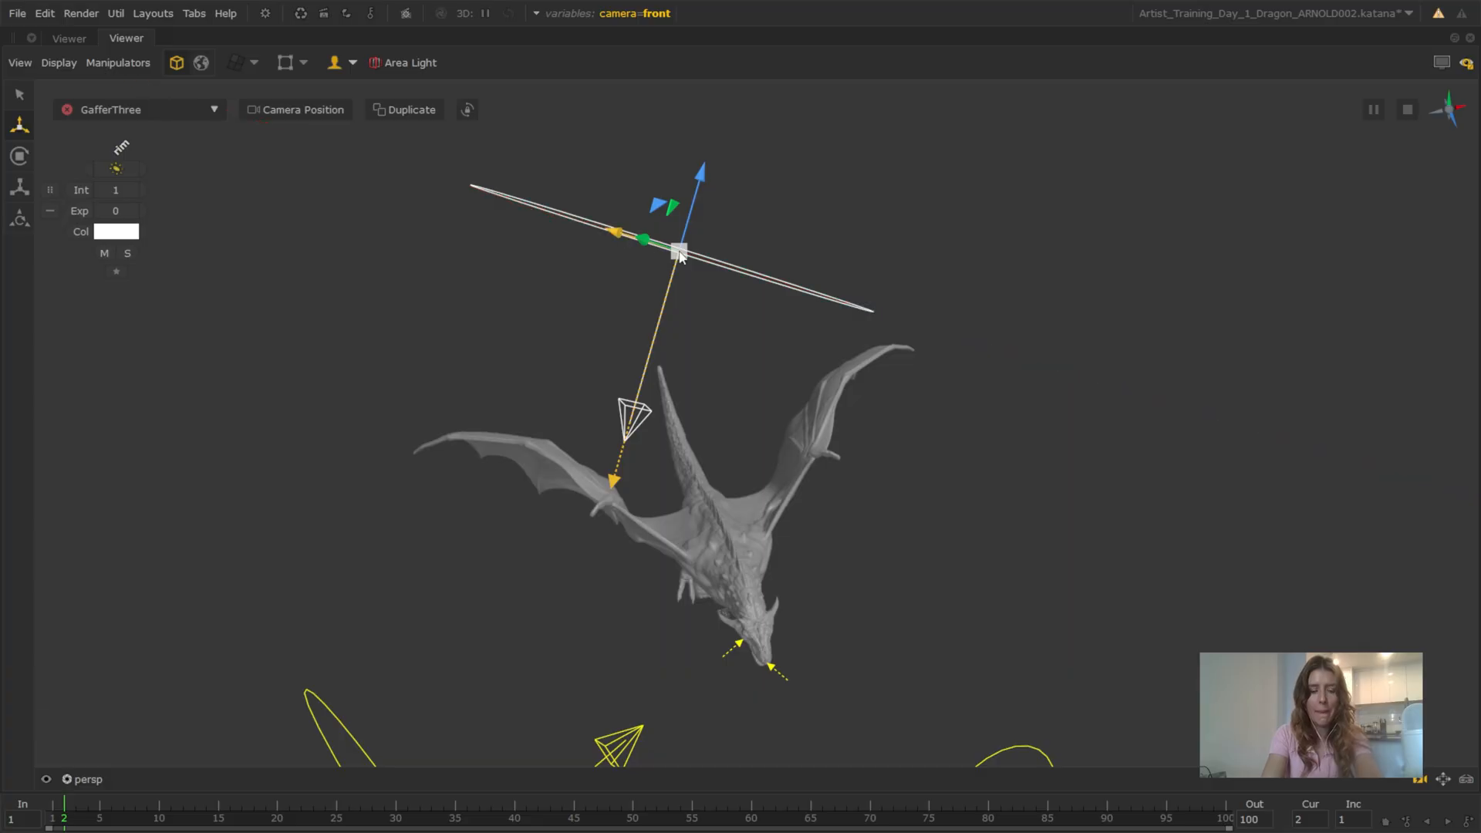
{"action": "key", "text": "e"}
{"action": "left_click_drag", "start_coordinate": [715, 313], "coordinate": [745, 289]}
{"action": "key", "text": "w"}
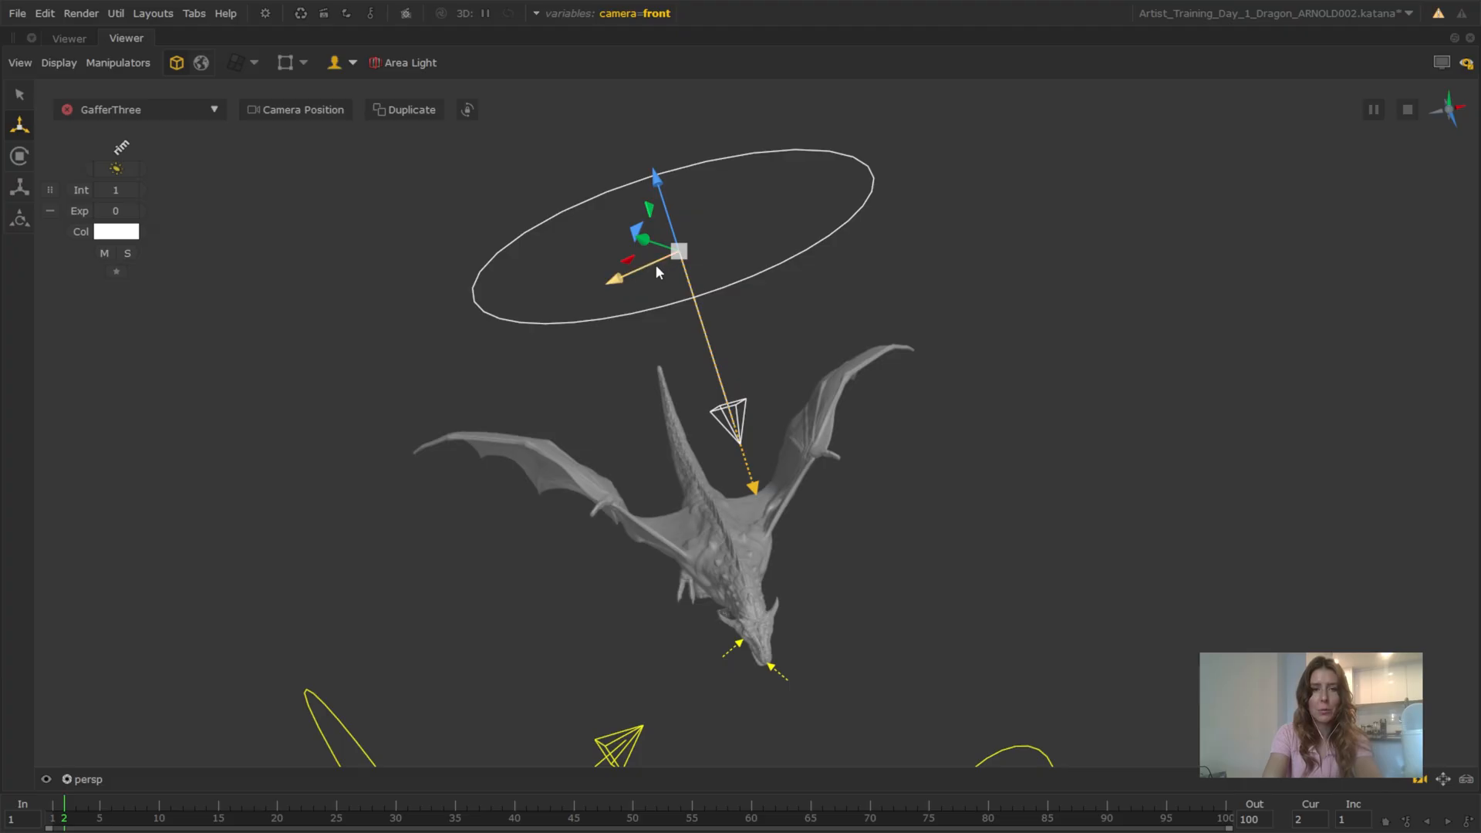
{"action": "left_click_drag", "start_coordinate": [655, 263], "coordinate": [620, 279]}
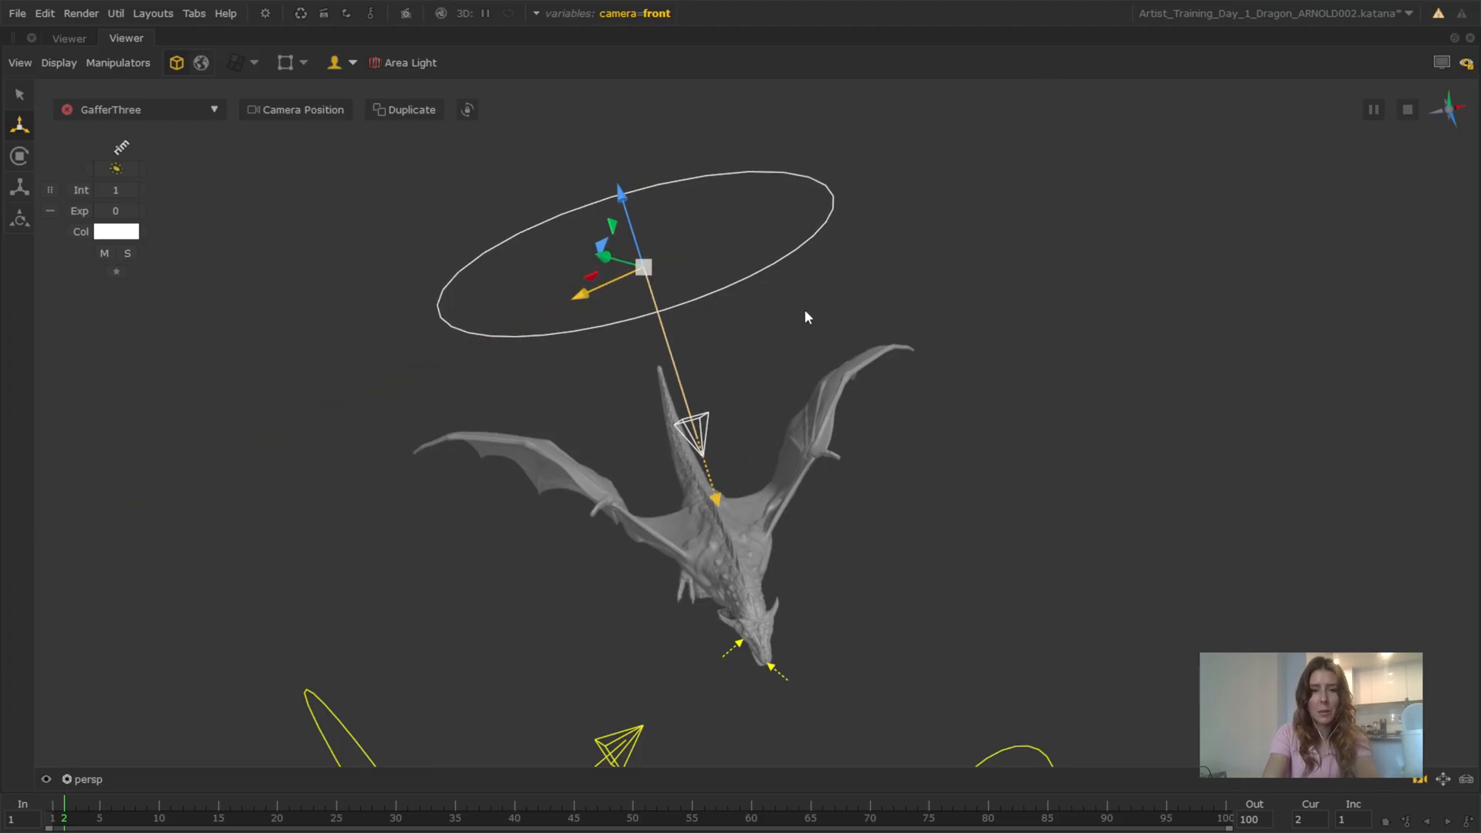
{"action": "key", "text": "space"}
{"action": "key", "text": "space"}
{"action": "key", "text": "space"}
{"action": "key", "text": "space"}
{"action": "left_click_drag", "start_coordinate": [789, 393], "coordinate": [891, 337], "text": "alt"}
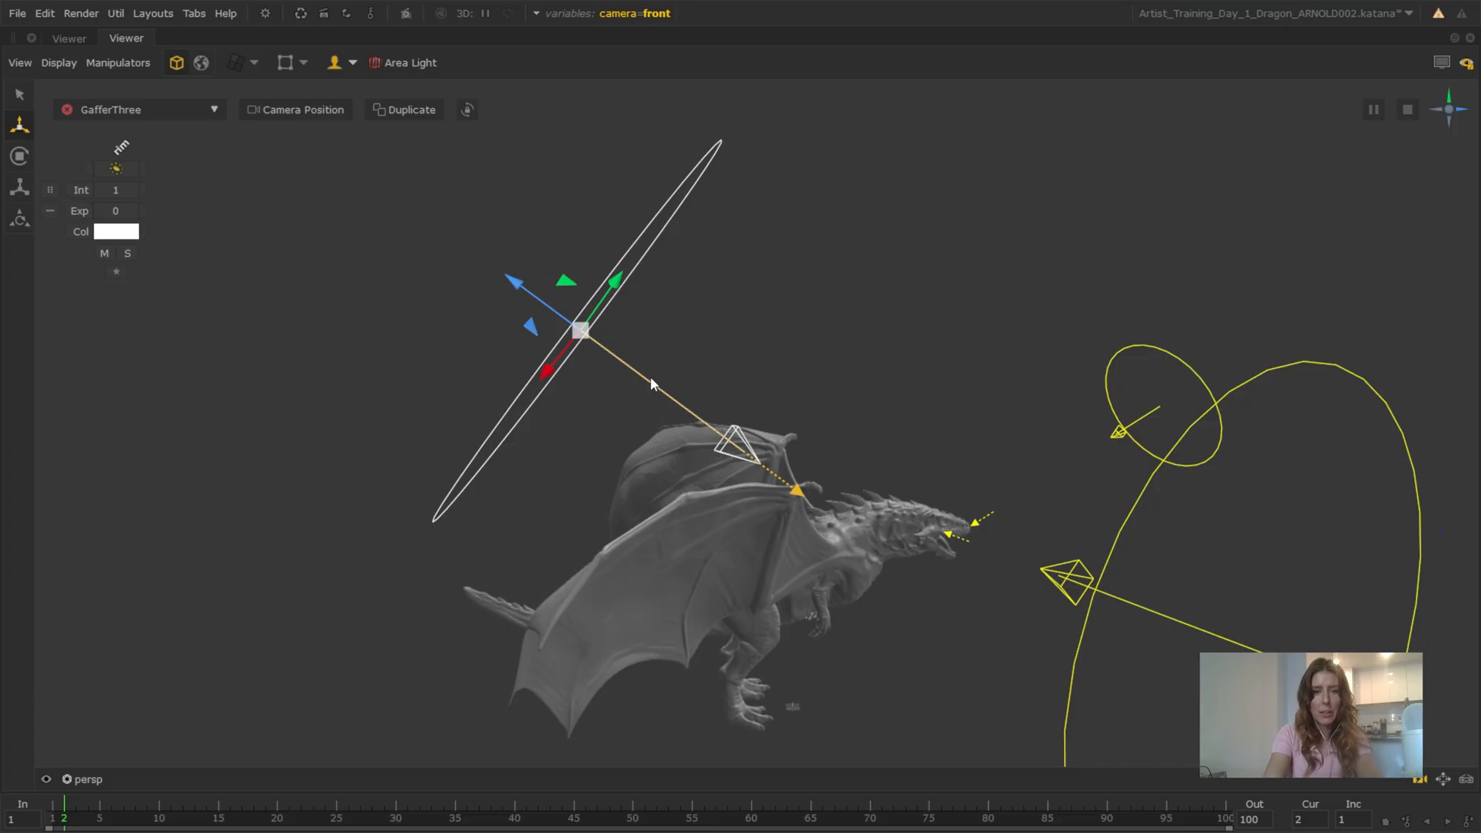
Set the rim light's exposure to 30 and change its colour to a pale cyan
{"action": "left_click_drag", "start_coordinate": [650, 376], "coordinate": [451, 313]}
{"action": "left_click_drag", "start_coordinate": [560, 415], "coordinate": [497, 406], "text": "alt"}
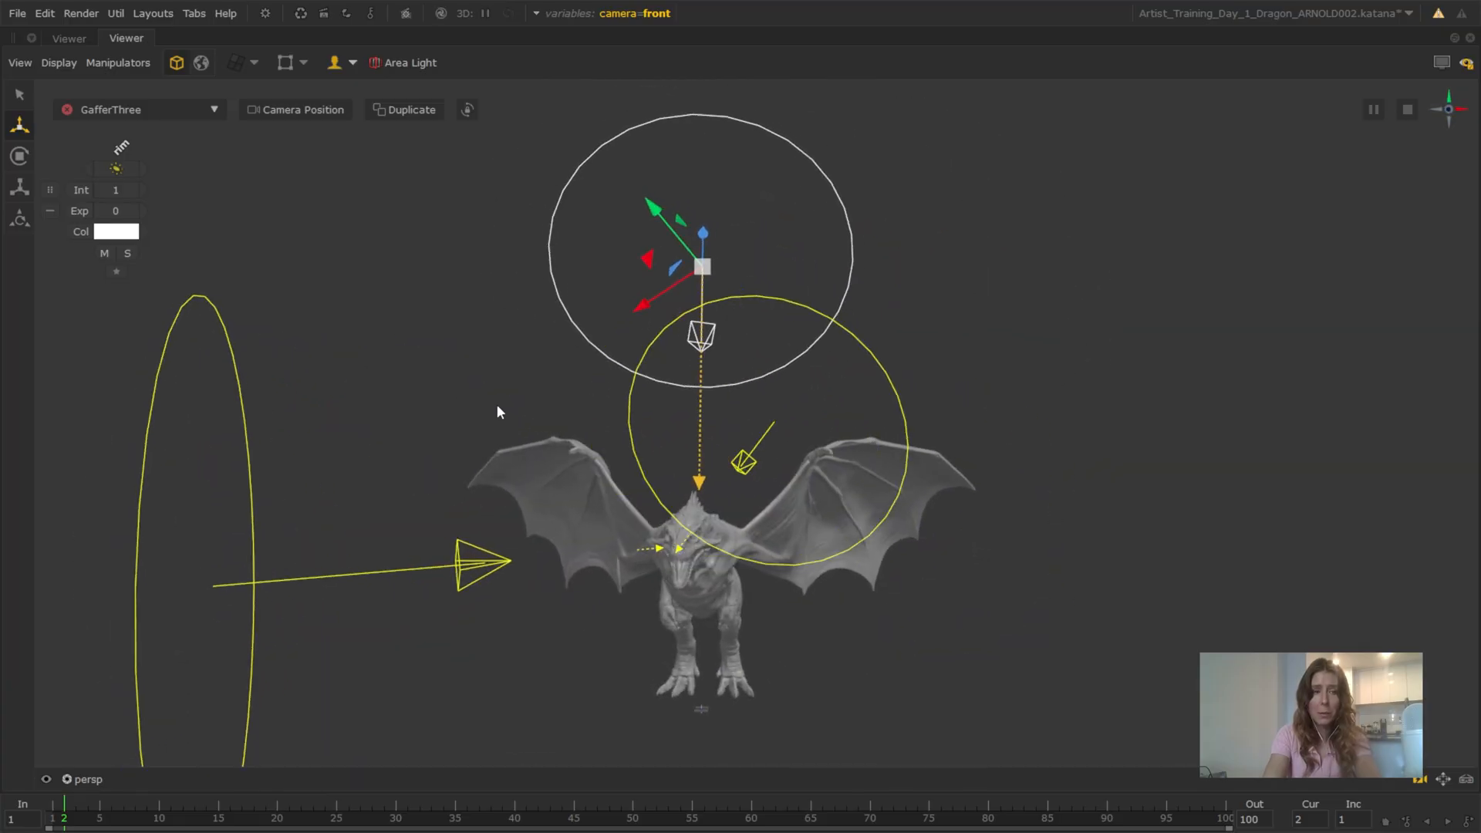
{"action": "left_click", "coordinate": [127, 215]}
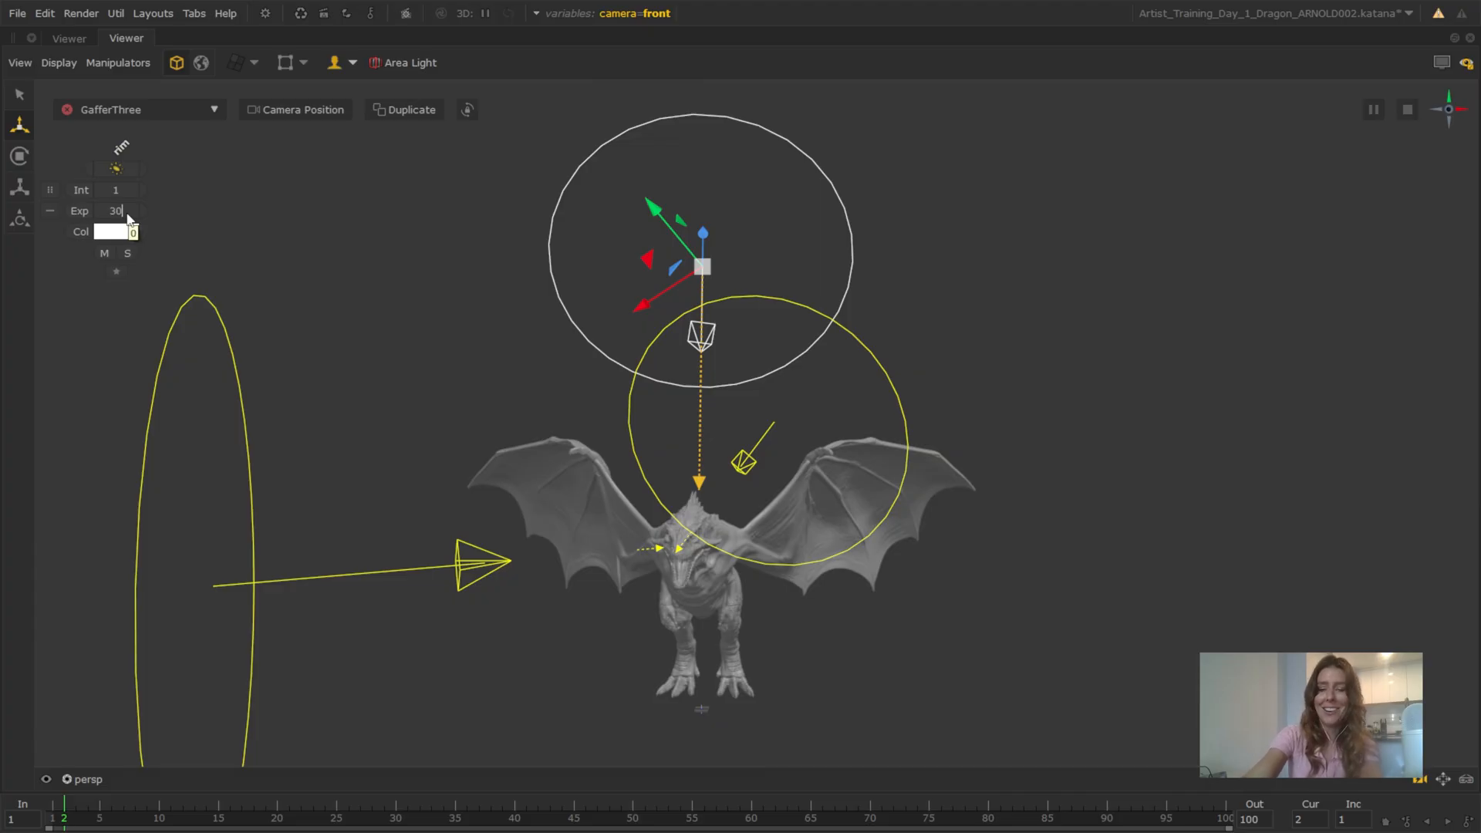
{"action": "key", "text": "Return"}
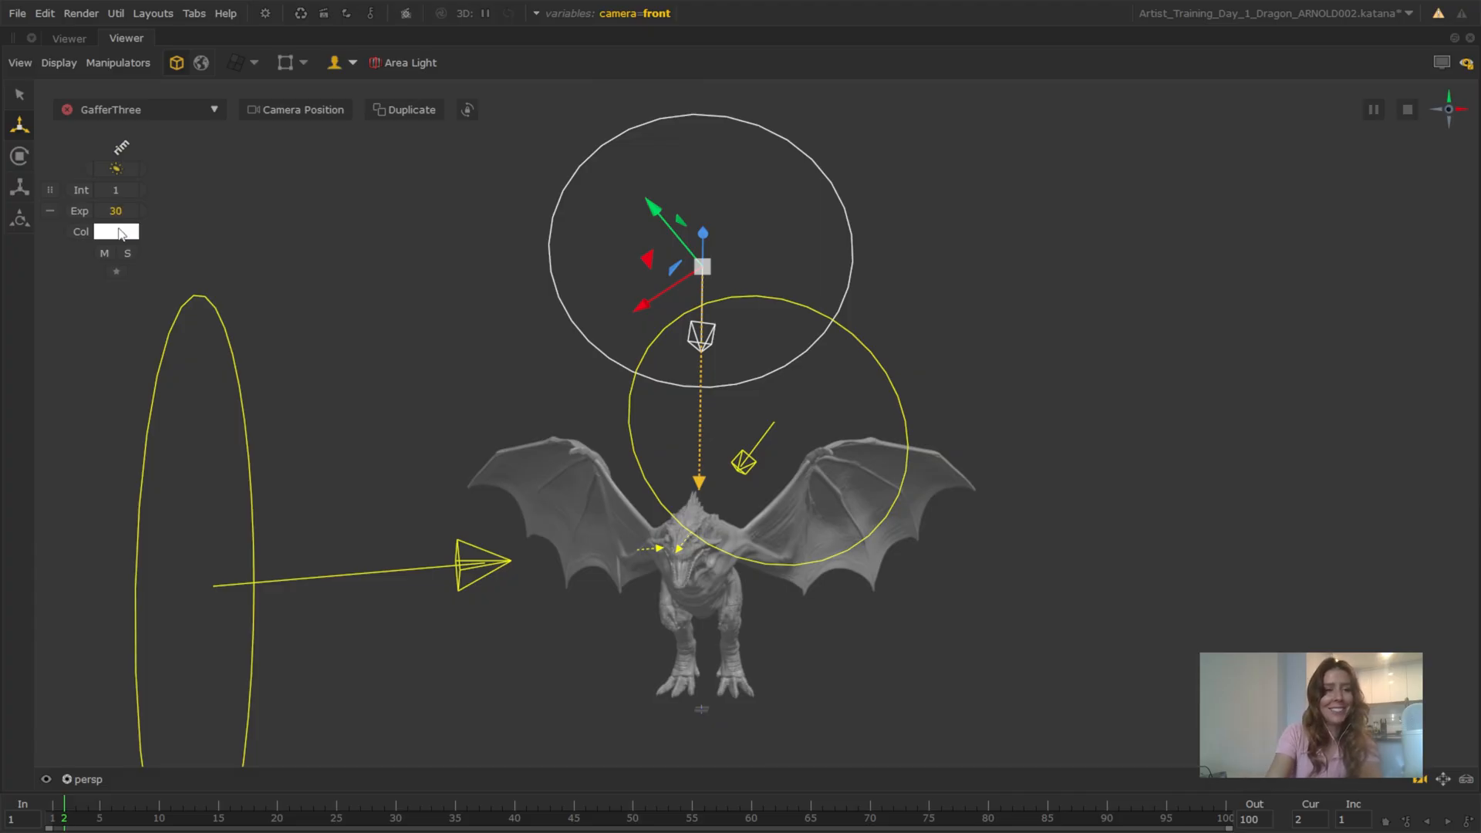
{"action": "left_click", "coordinate": [124, 233]}
{"action": "left_click_drag", "start_coordinate": [936, 357], "coordinate": [923, 362]}
{"action": "left_click_drag", "start_coordinate": [600, 262], "coordinate": [558, 233]}
{"action": "left_click", "coordinate": [807, 484]}
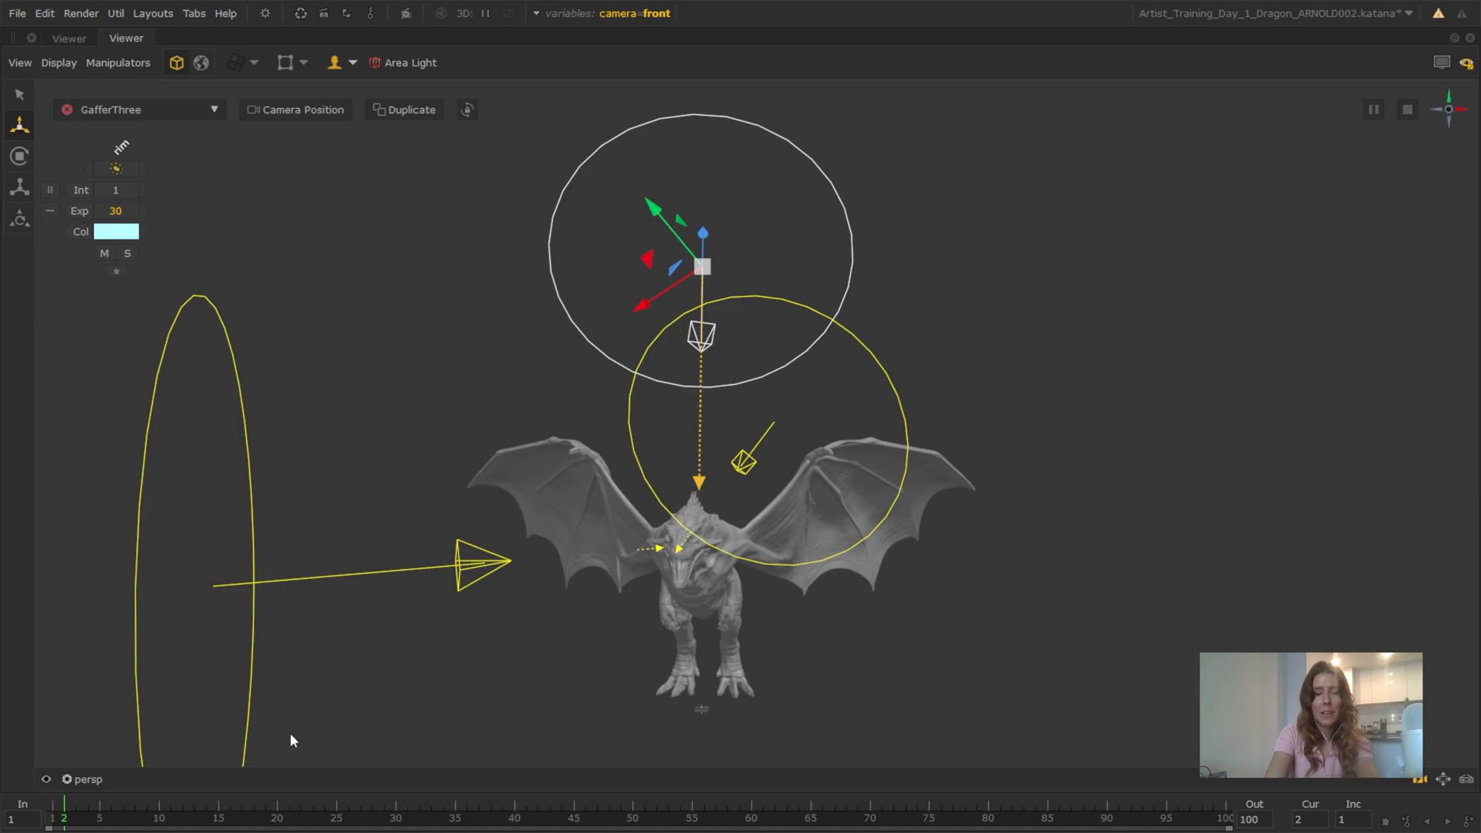
Look through the scene camera /root/world/cam/camera and show the live render over the viewer
{"action": "left_click", "coordinate": [113, 779]}
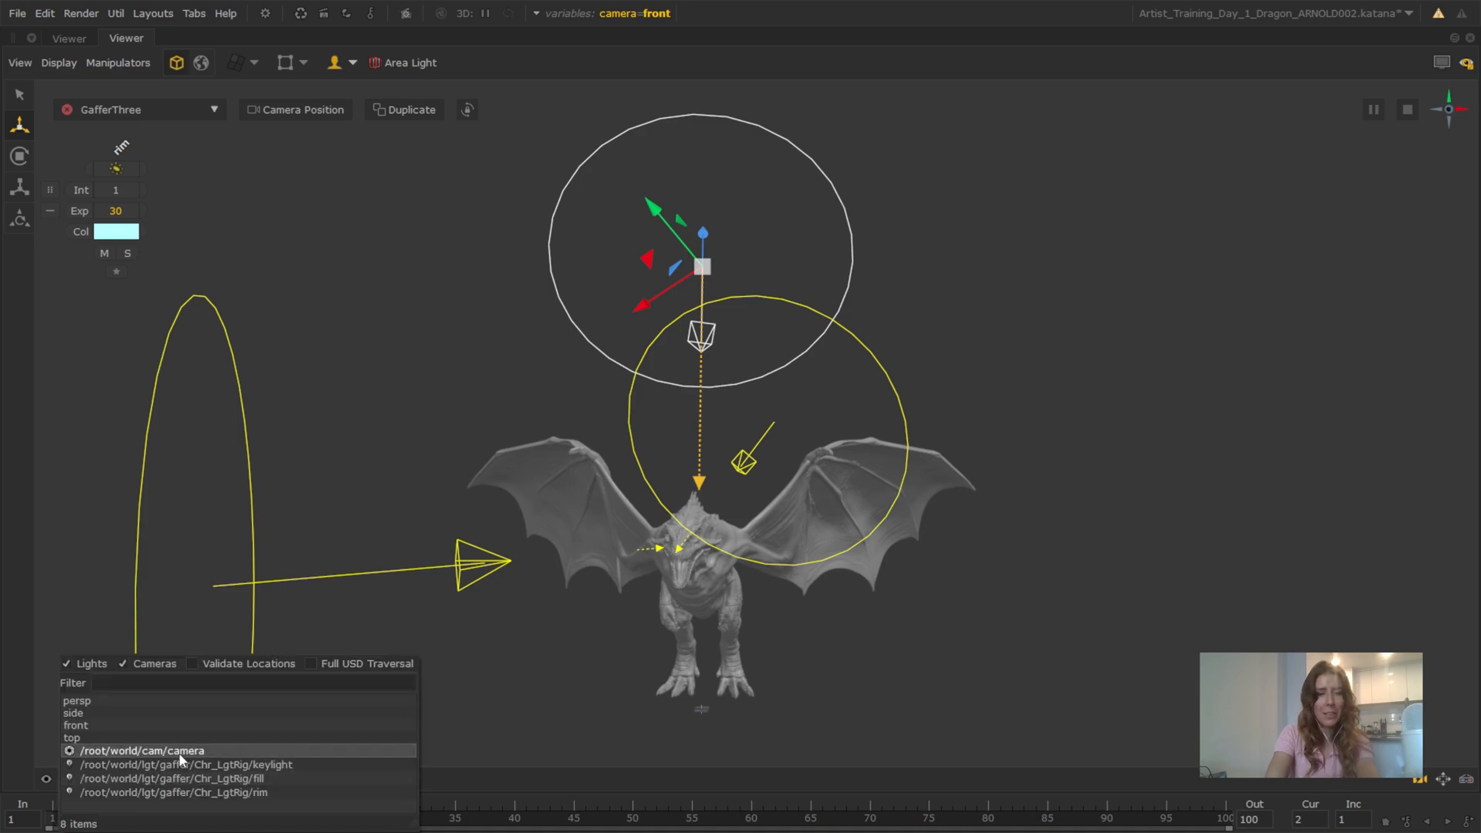
{"action": "left_click", "coordinate": [108, 750]}
{"action": "left_click", "coordinate": [1441, 62]}
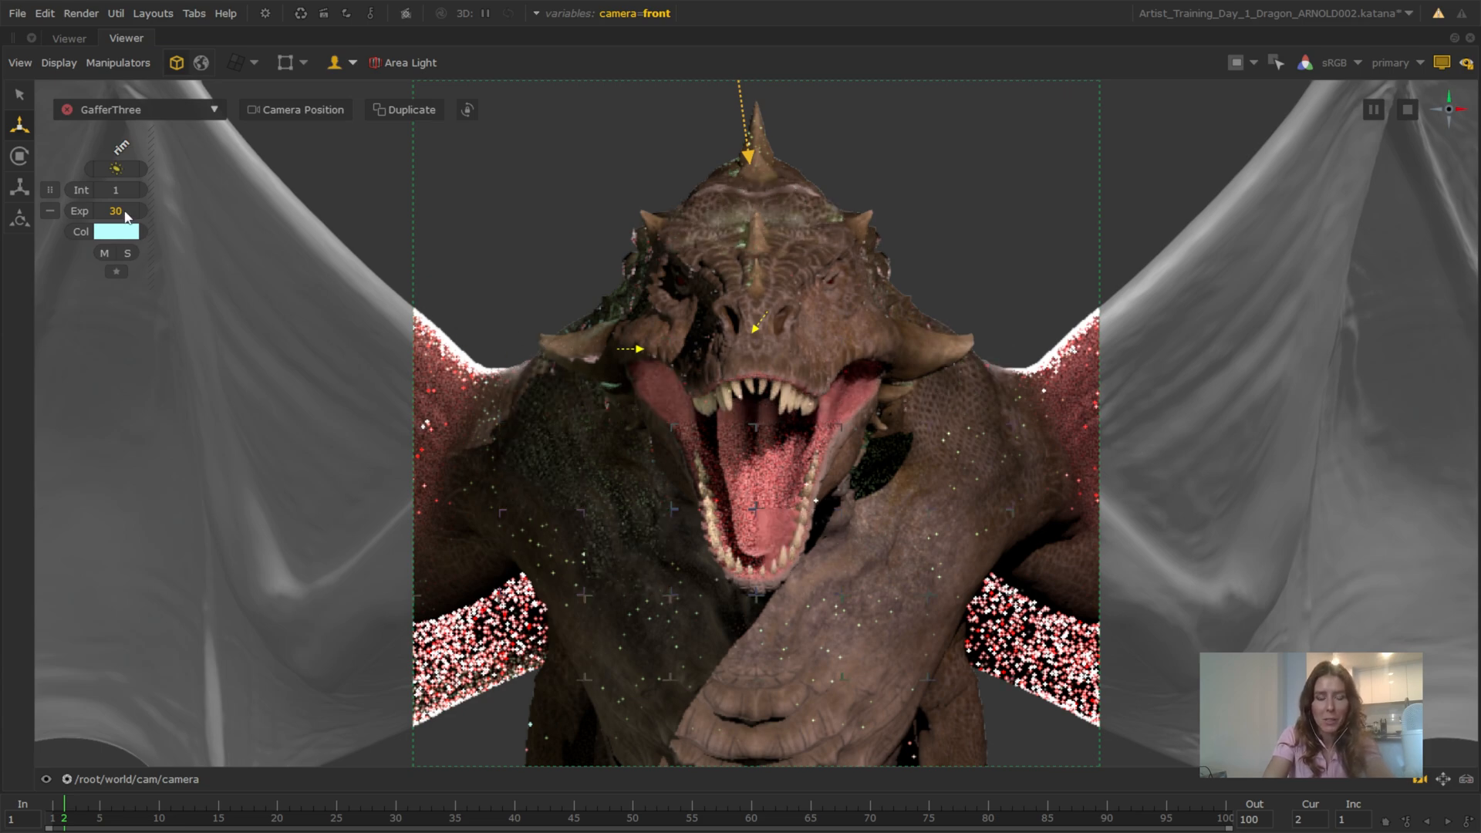
Reduce the rim light's exposure to 20, then raise it to 23
{"action": "key", "text": "Return"}
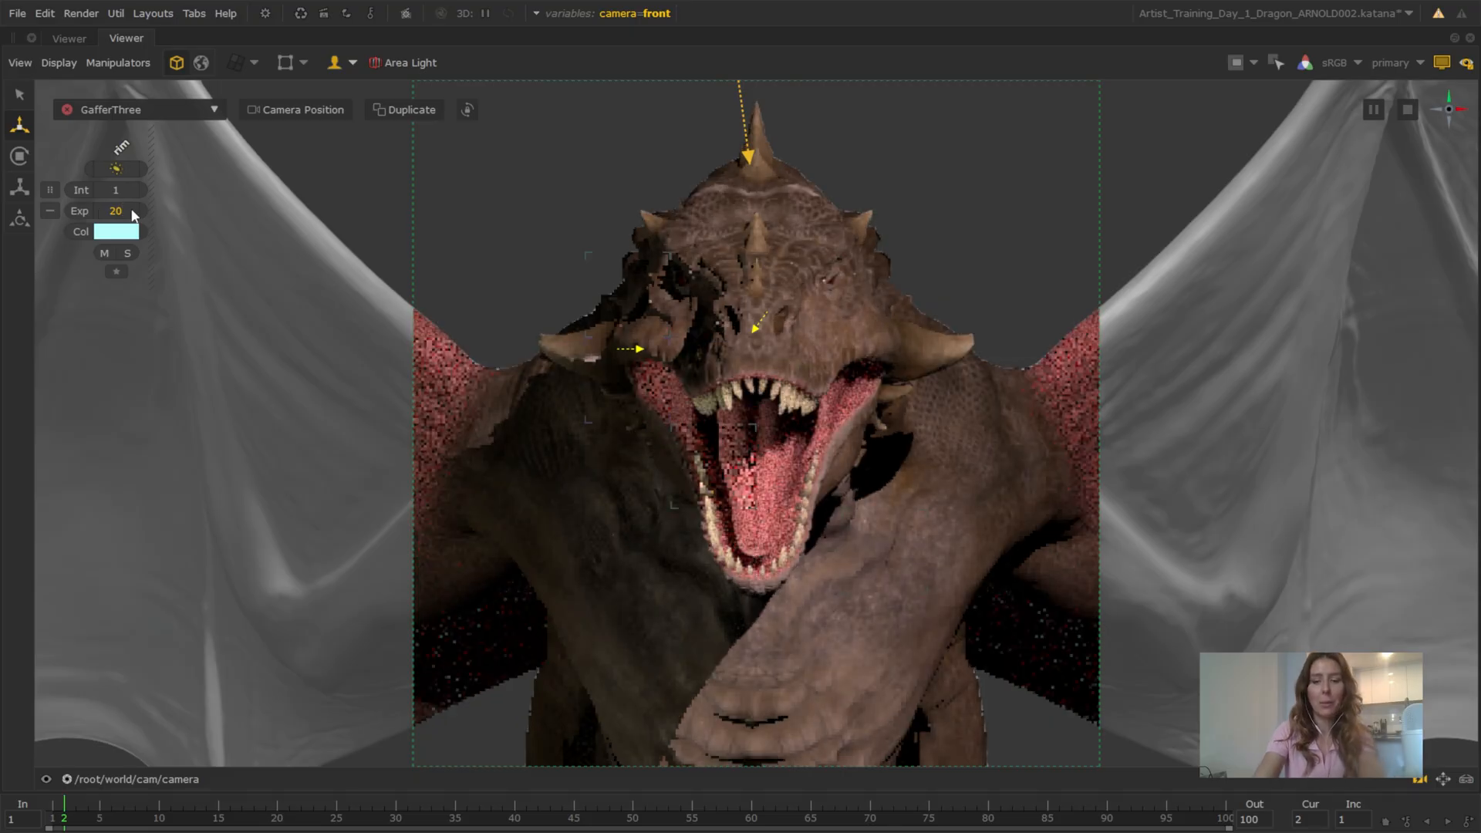
{"action": "key", "text": "BackSpace"}
{"action": "type", "text": "3"}
{"action": "key", "text": "Return"}
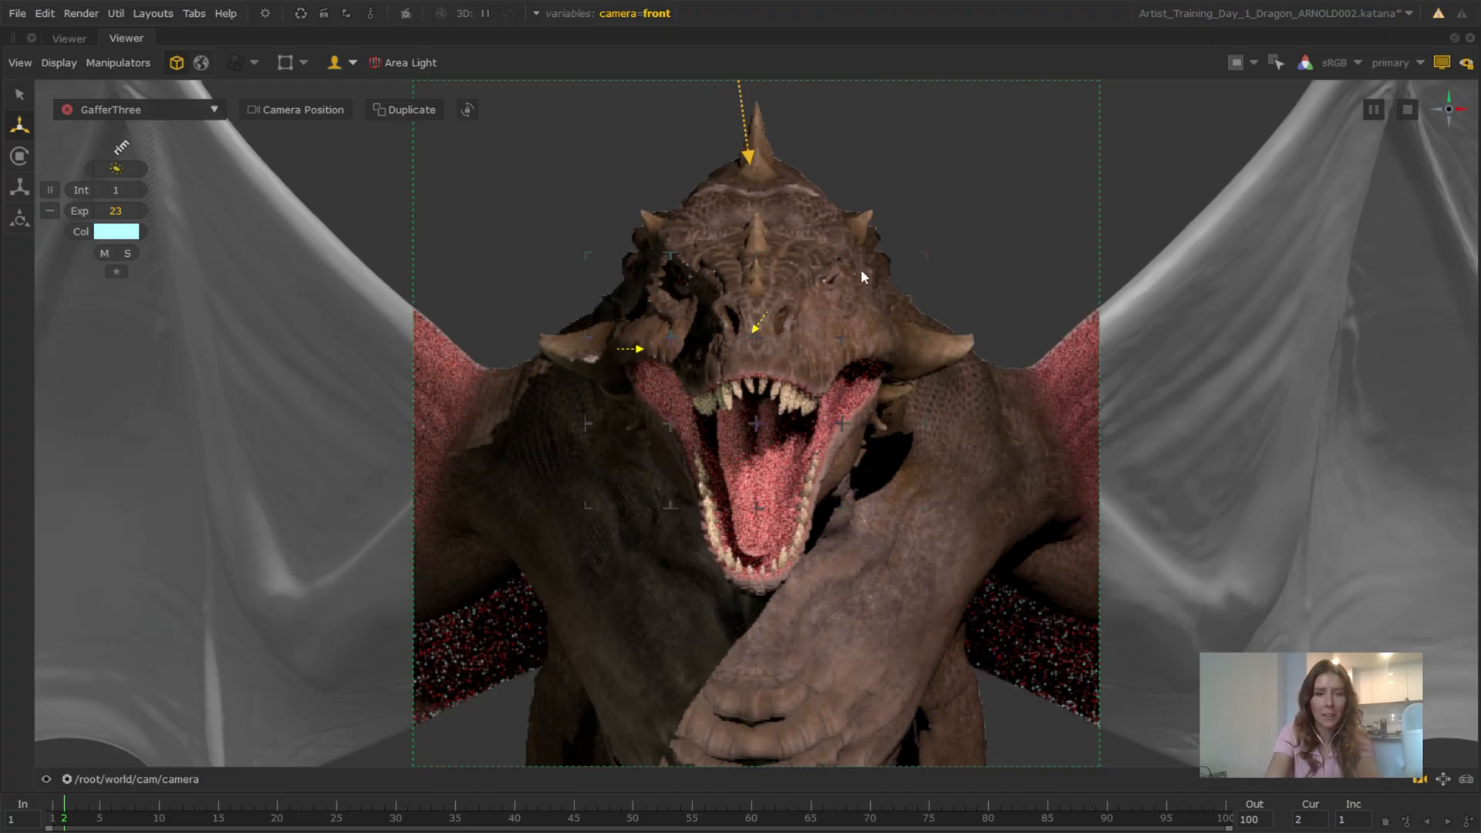
Examine the front camera render enlarged, checking the rim light on the dragon's head, shoulders and wings
{"action": "key", "text": "space"}
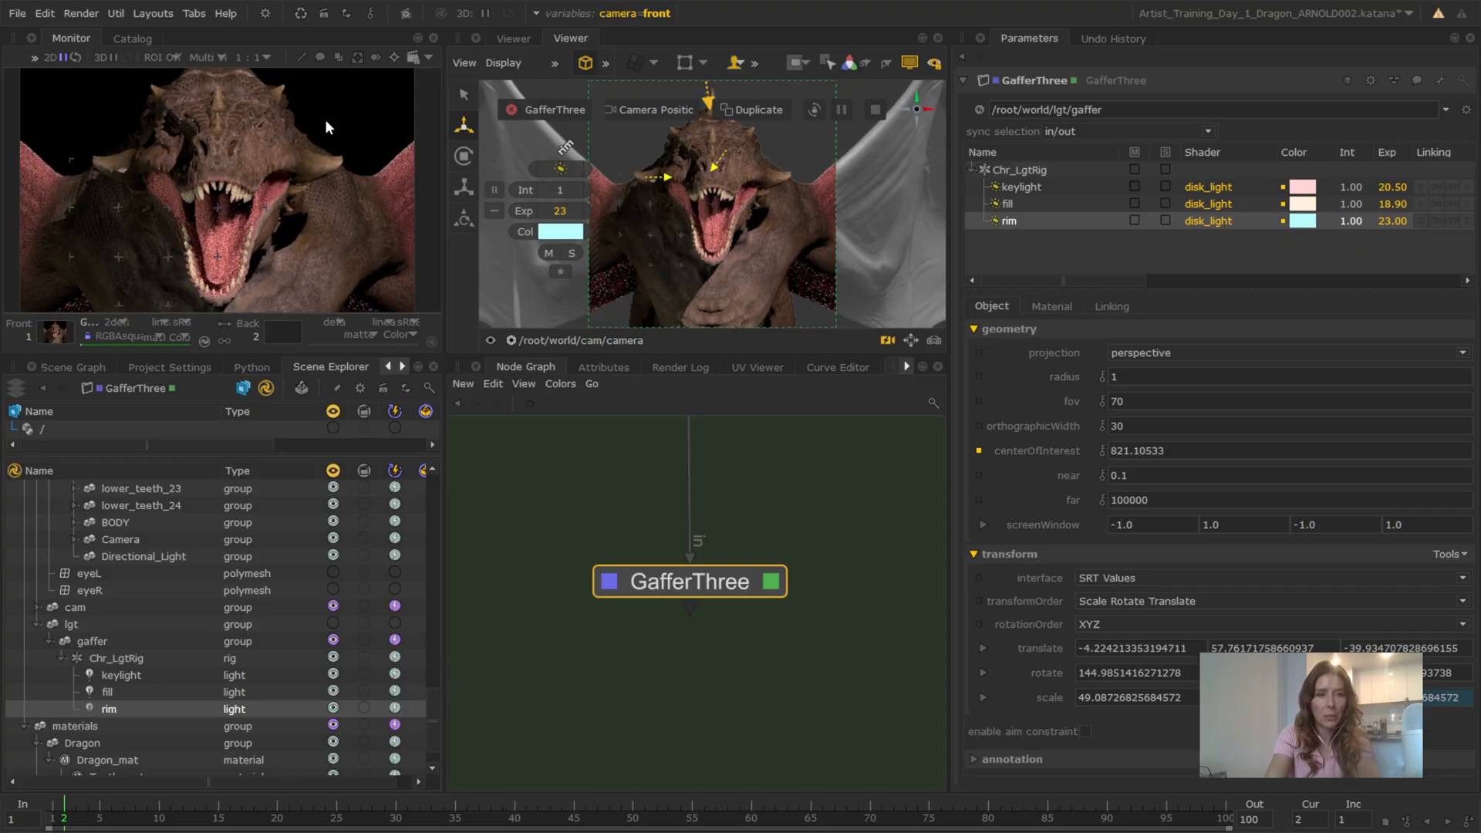
{"action": "key", "text": "space"}
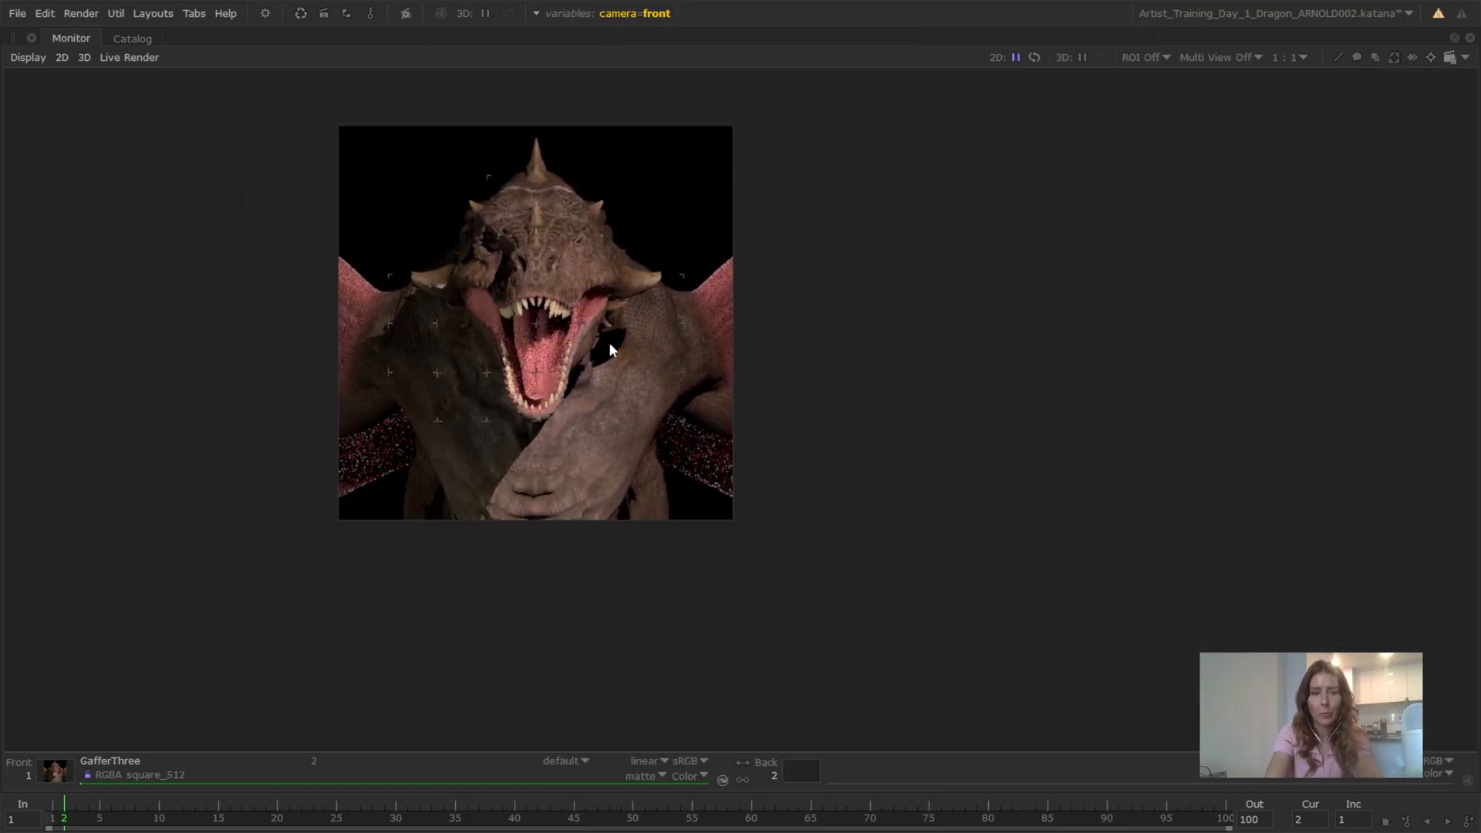
{"action": "scroll", "coordinate": [608, 341], "scroll_direction": "up", "scroll_amount": 5}
{"action": "middle_click_drag", "start_coordinate": [645, 275], "coordinate": [886, 365]}
{"action": "scroll", "coordinate": [771, 309], "scroll_direction": "up", "scroll_amount": 2}
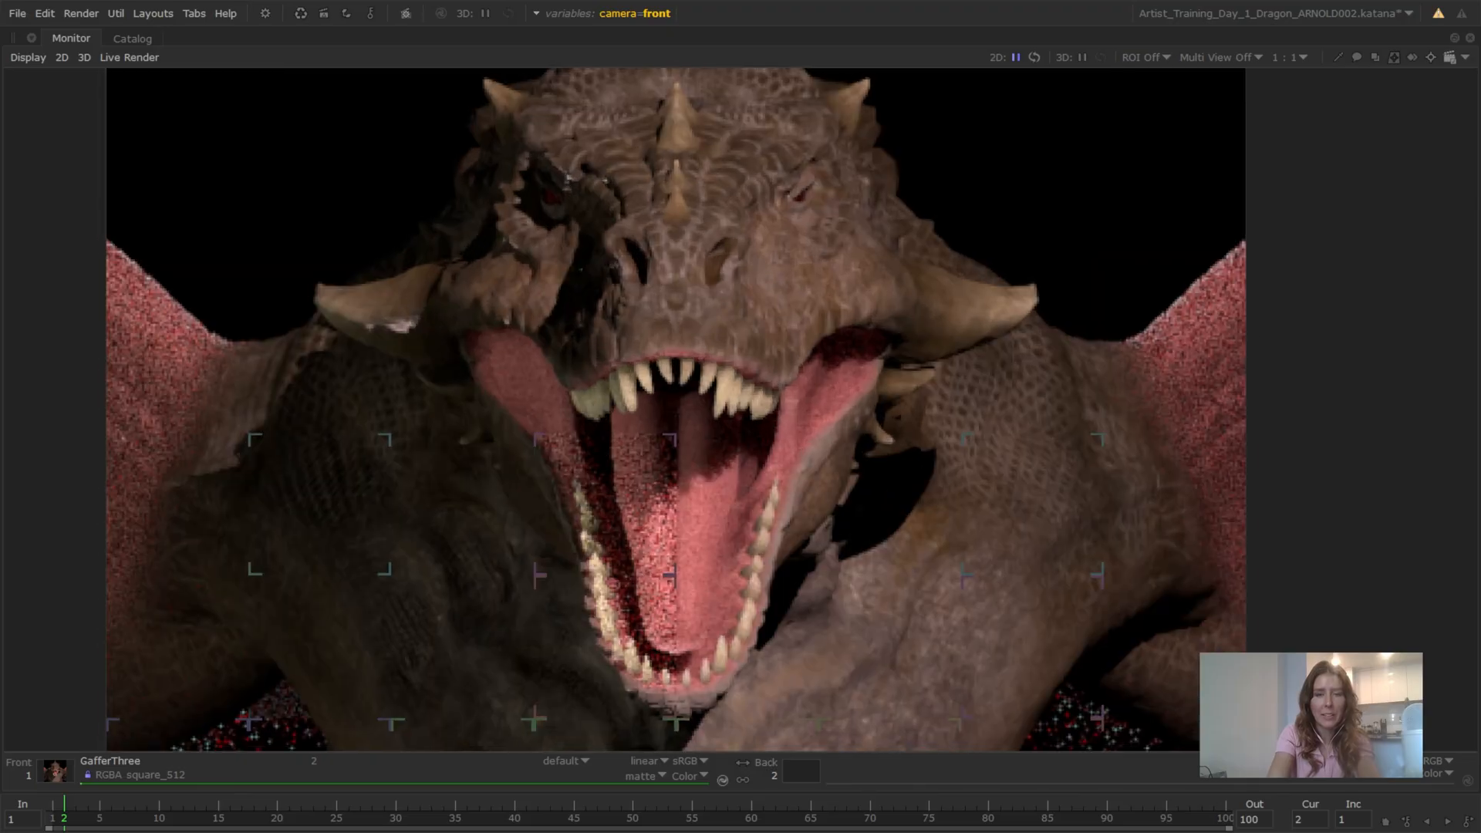
{"action": "middle_click_drag", "start_coordinate": [773, 271], "coordinate": [795, 395]}
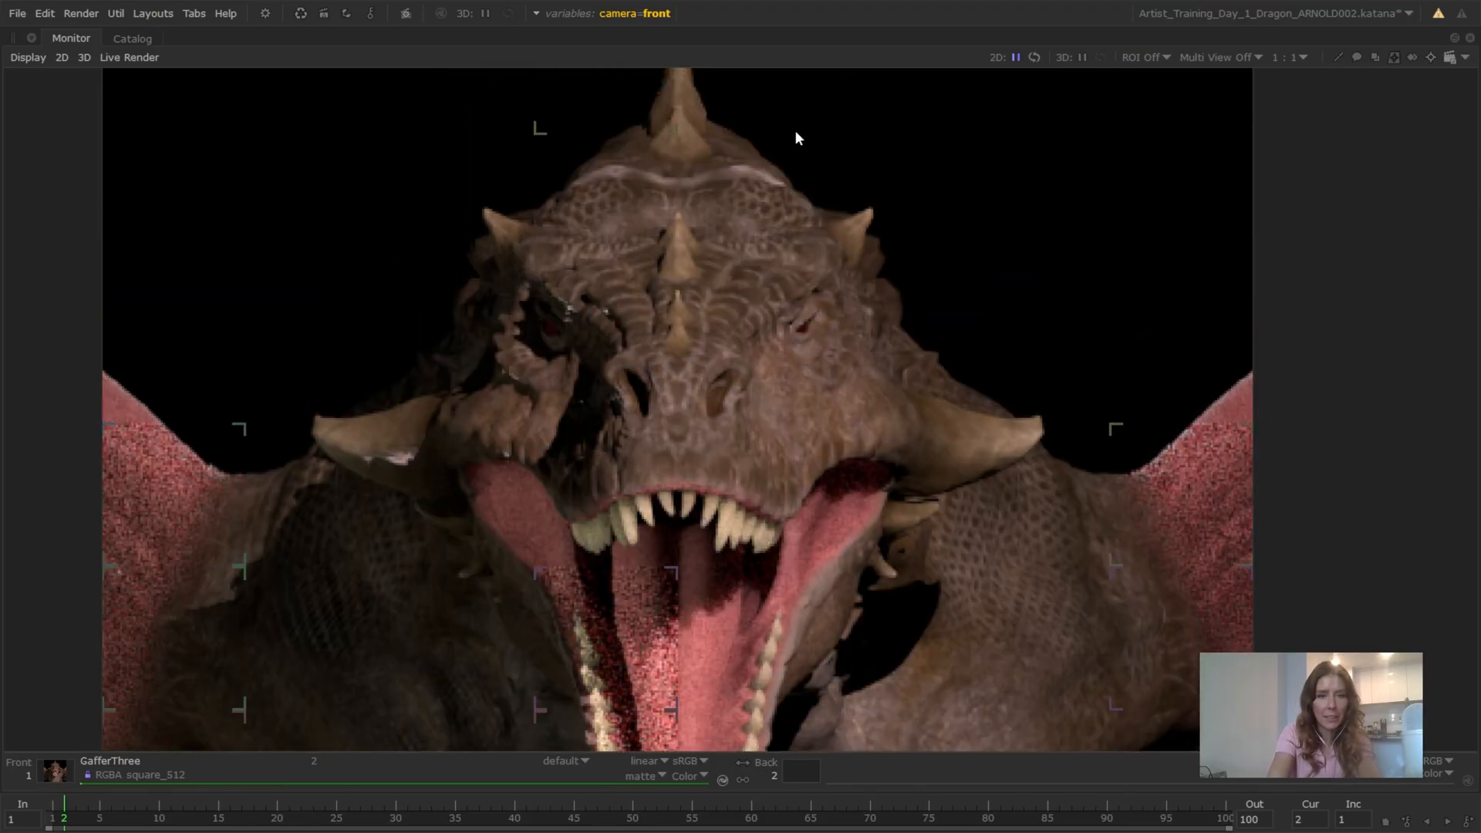
{"action": "scroll", "coordinate": [895, 302], "scroll_direction": "down", "scroll_amount": 4}
{"action": "middle_click_drag", "start_coordinate": [893, 301], "coordinate": [833, 210]}
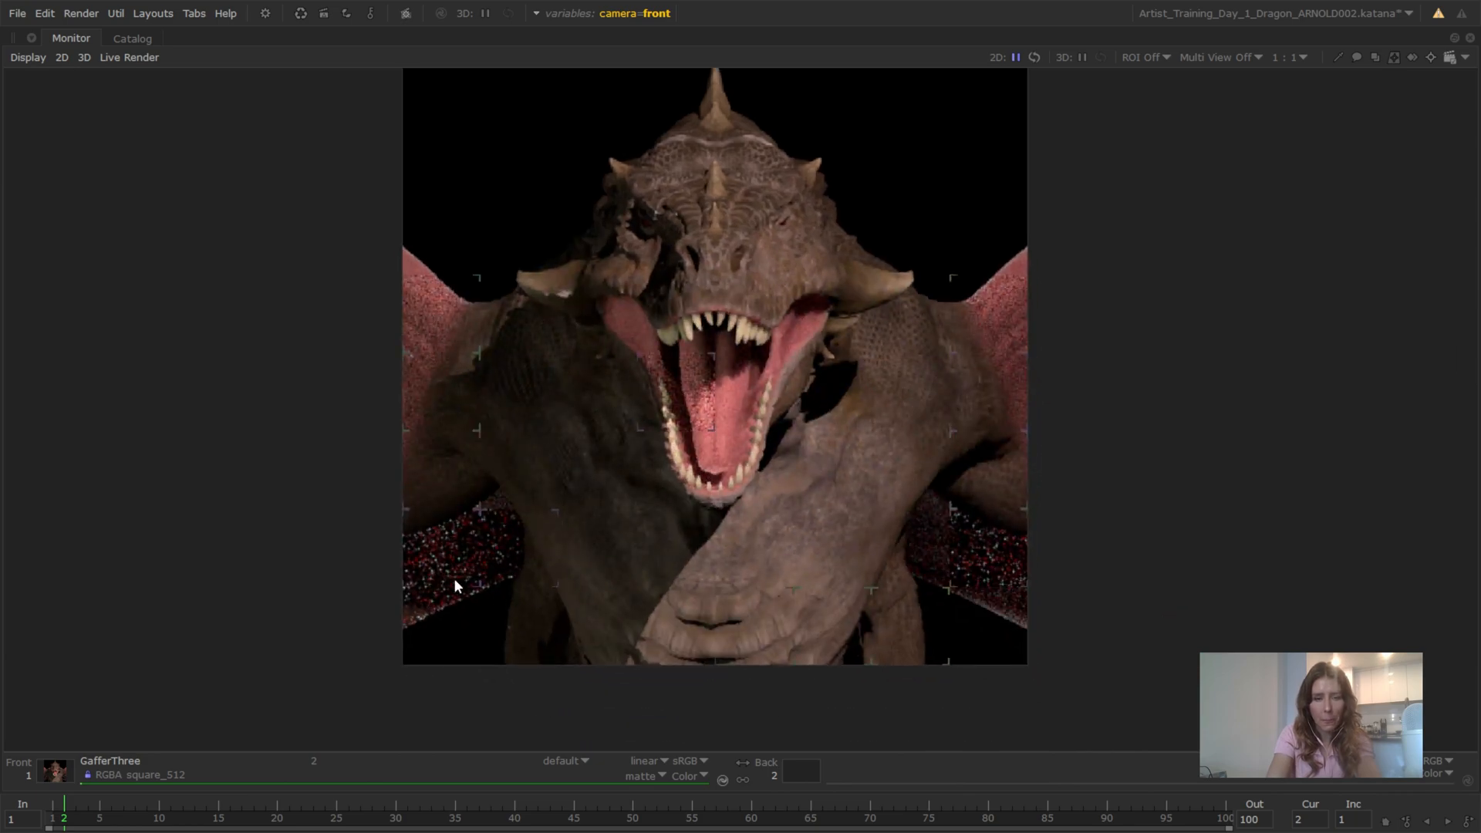
{"action": "scroll", "coordinate": [453, 586], "scroll_direction": "up", "scroll_amount": 2}
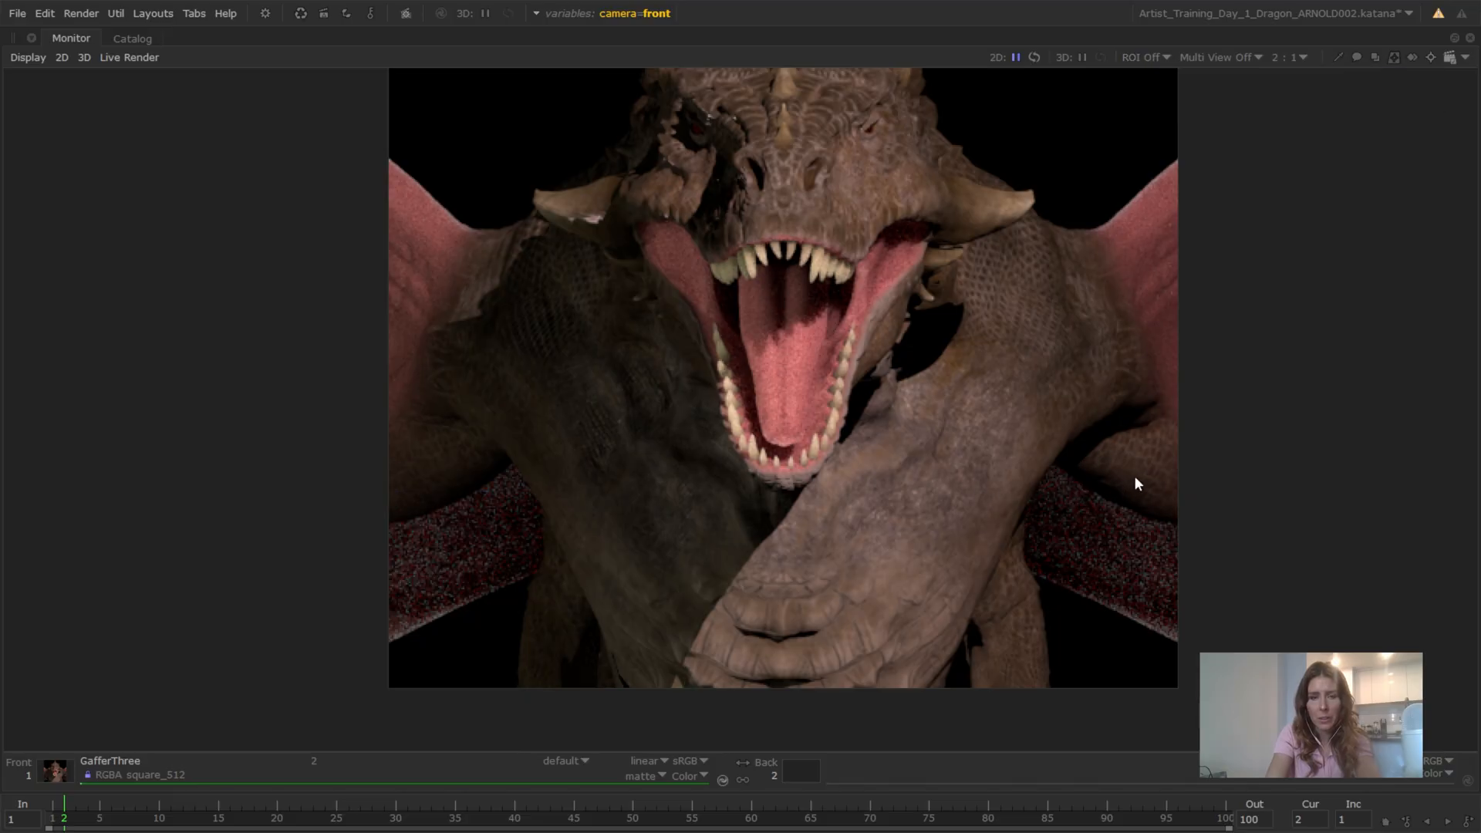
{"action": "scroll", "coordinate": [1101, 449], "scroll_direction": "down", "scroll_amount": 2}
{"action": "middle_click_drag", "start_coordinate": [1076, 434], "coordinate": [971, 483]}
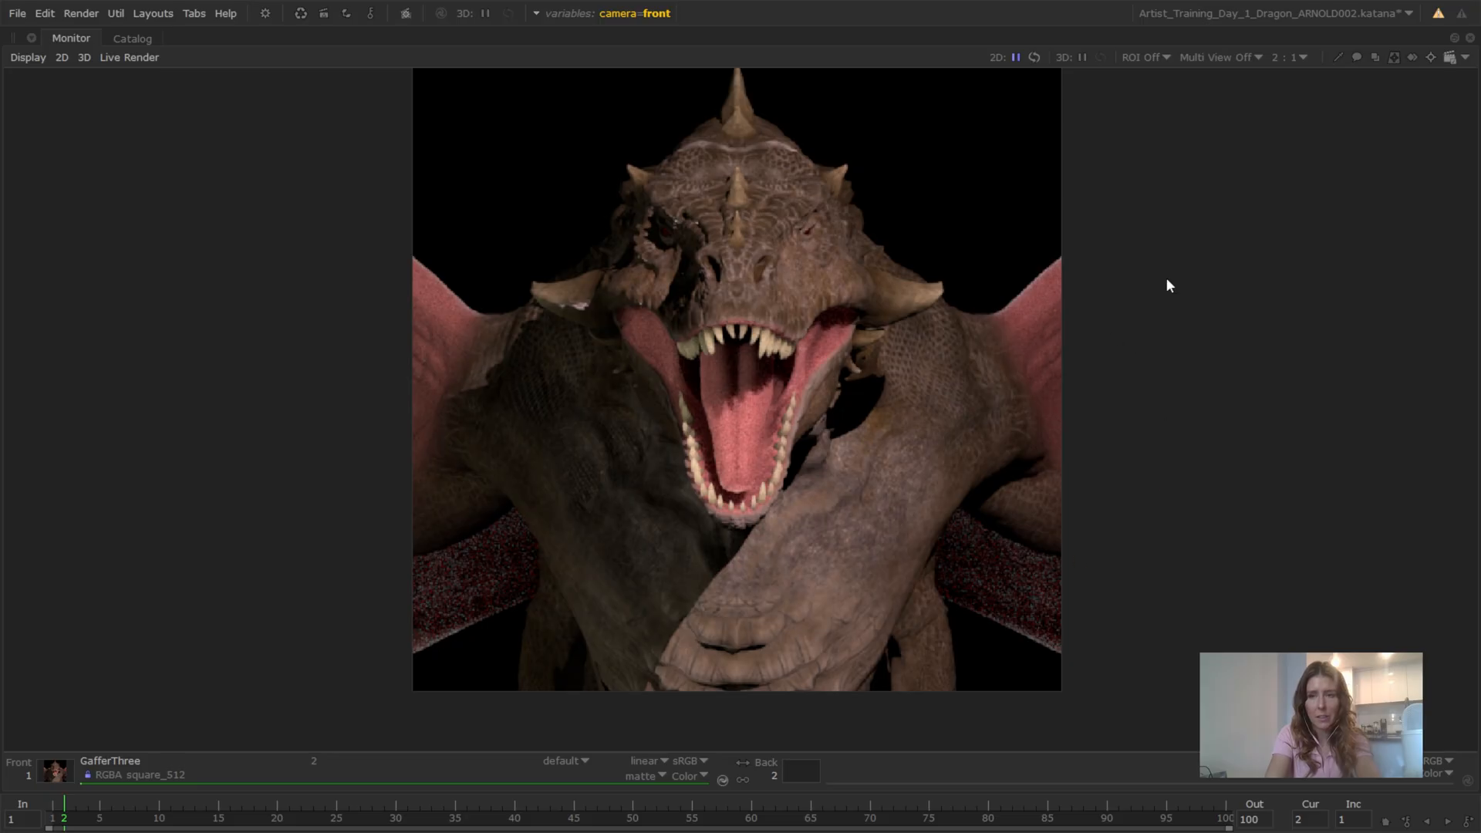
{"action": "key", "text": "space"}
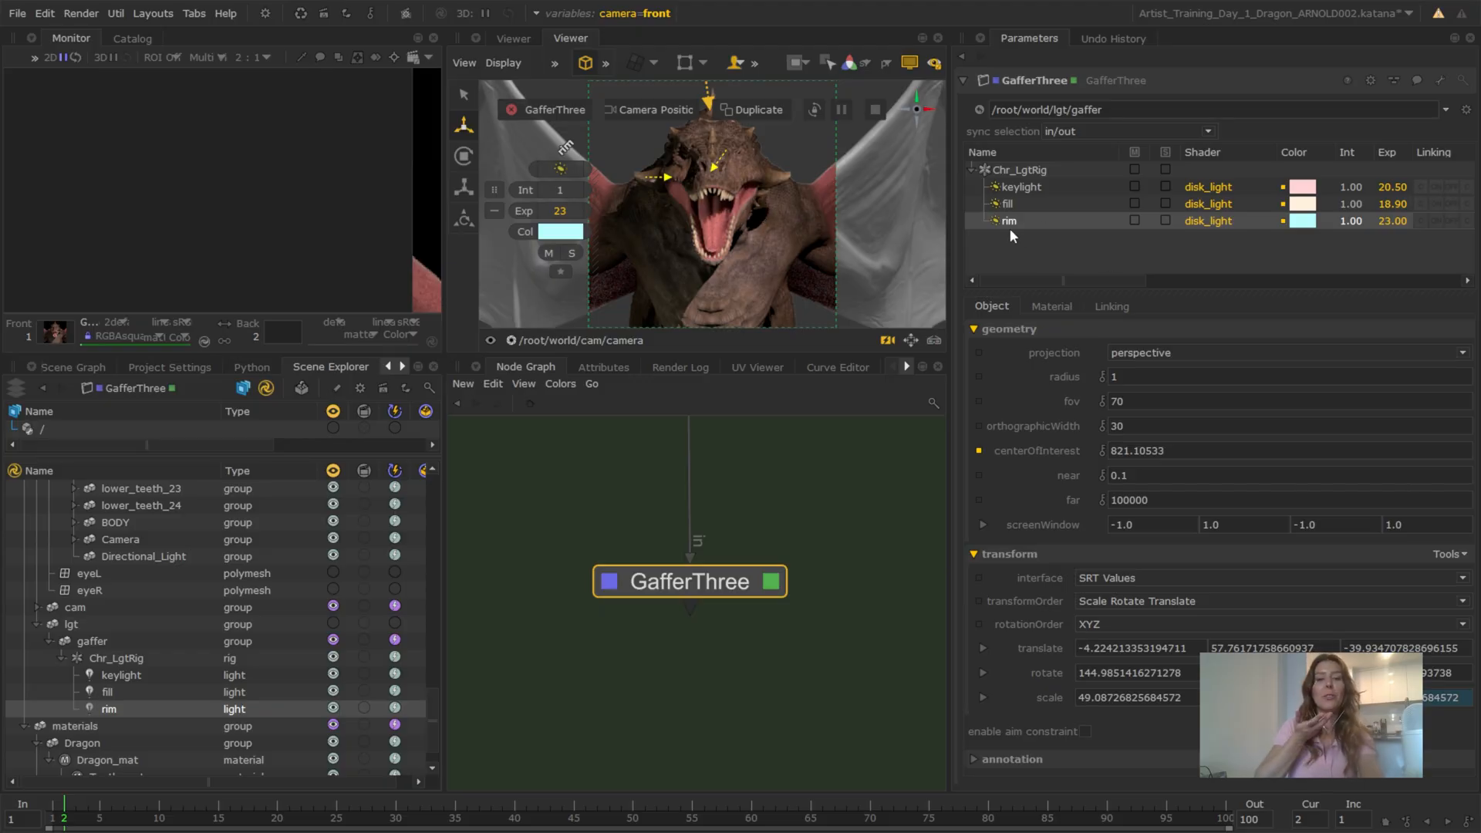
Set the global camera graph state variable to quarter
{"action": "left_click", "coordinate": [614, 16]}
{"action": "left_click", "coordinate": [621, 81]}
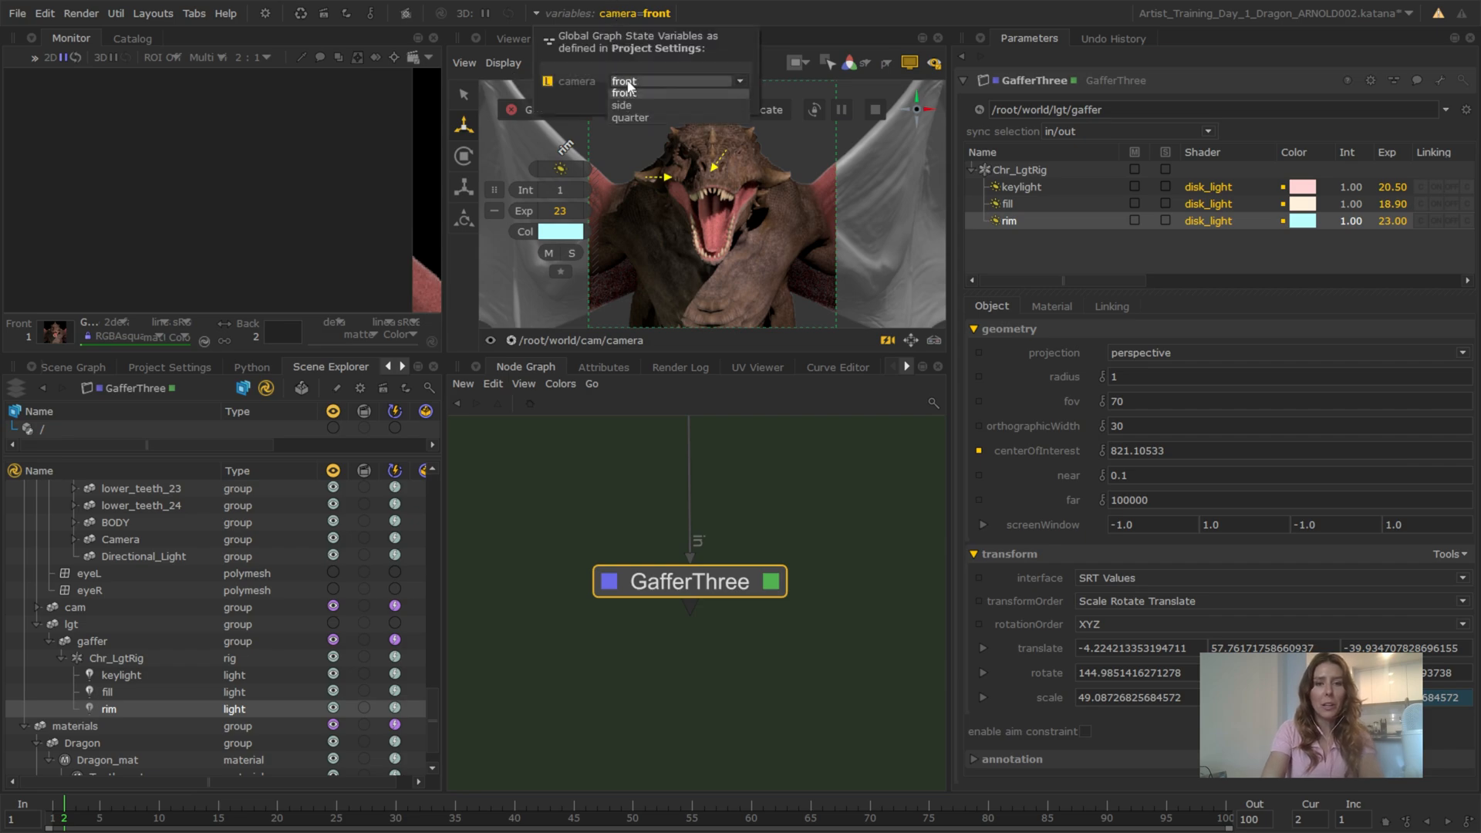
{"action": "left_click", "coordinate": [631, 122]}
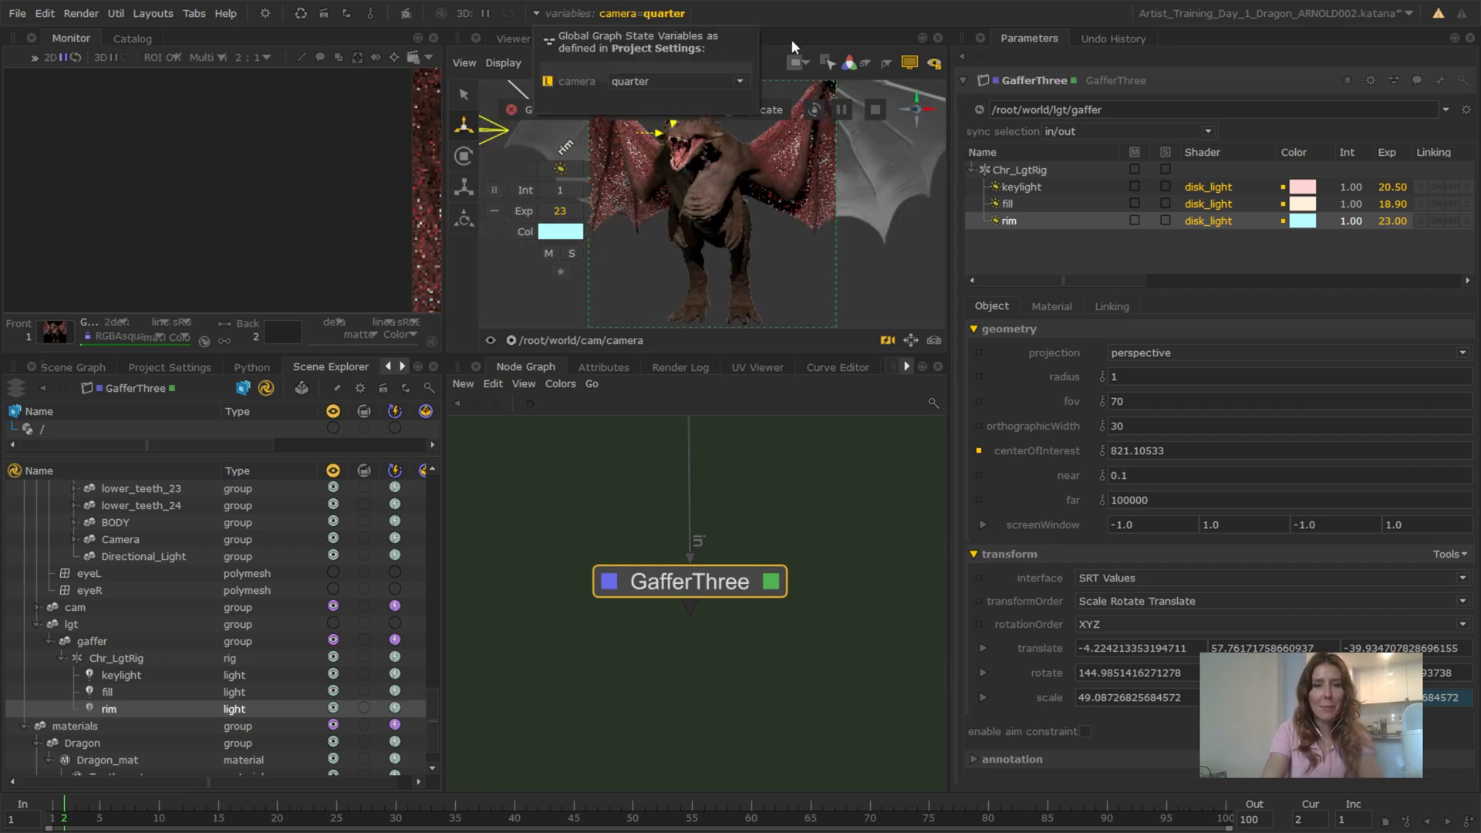
Examine the quarter camera render, checking the lighting and shadows on the dragon's head, chest and wings
{"action": "middle_click_drag", "start_coordinate": [417, 183], "coordinate": [233, 162]}
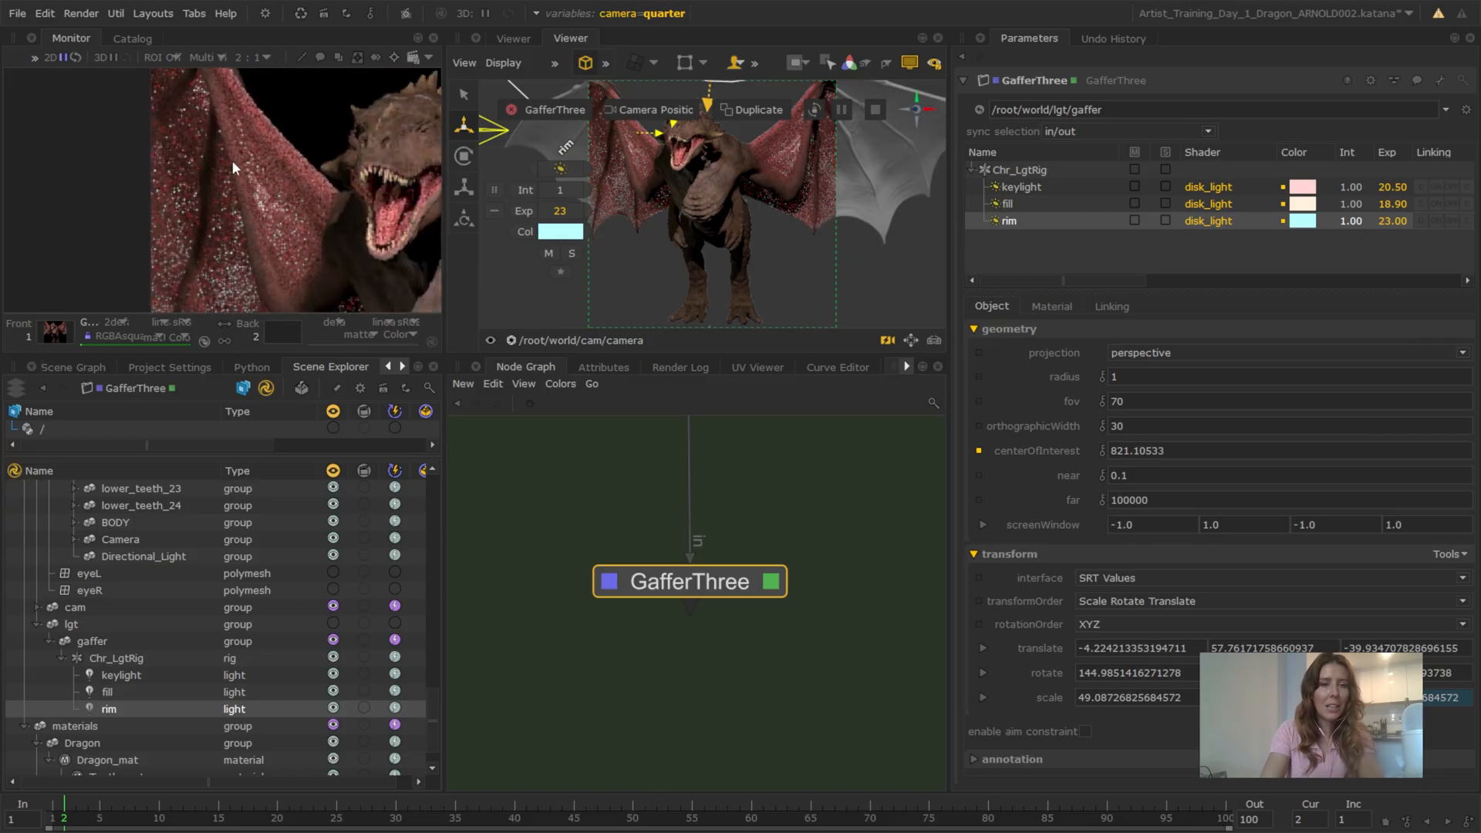
{"action": "scroll", "coordinate": [233, 164], "scroll_direction": "down", "scroll_amount": 1}
{"action": "scroll", "coordinate": [302, 173], "scroll_direction": "up", "scroll_amount": 2}
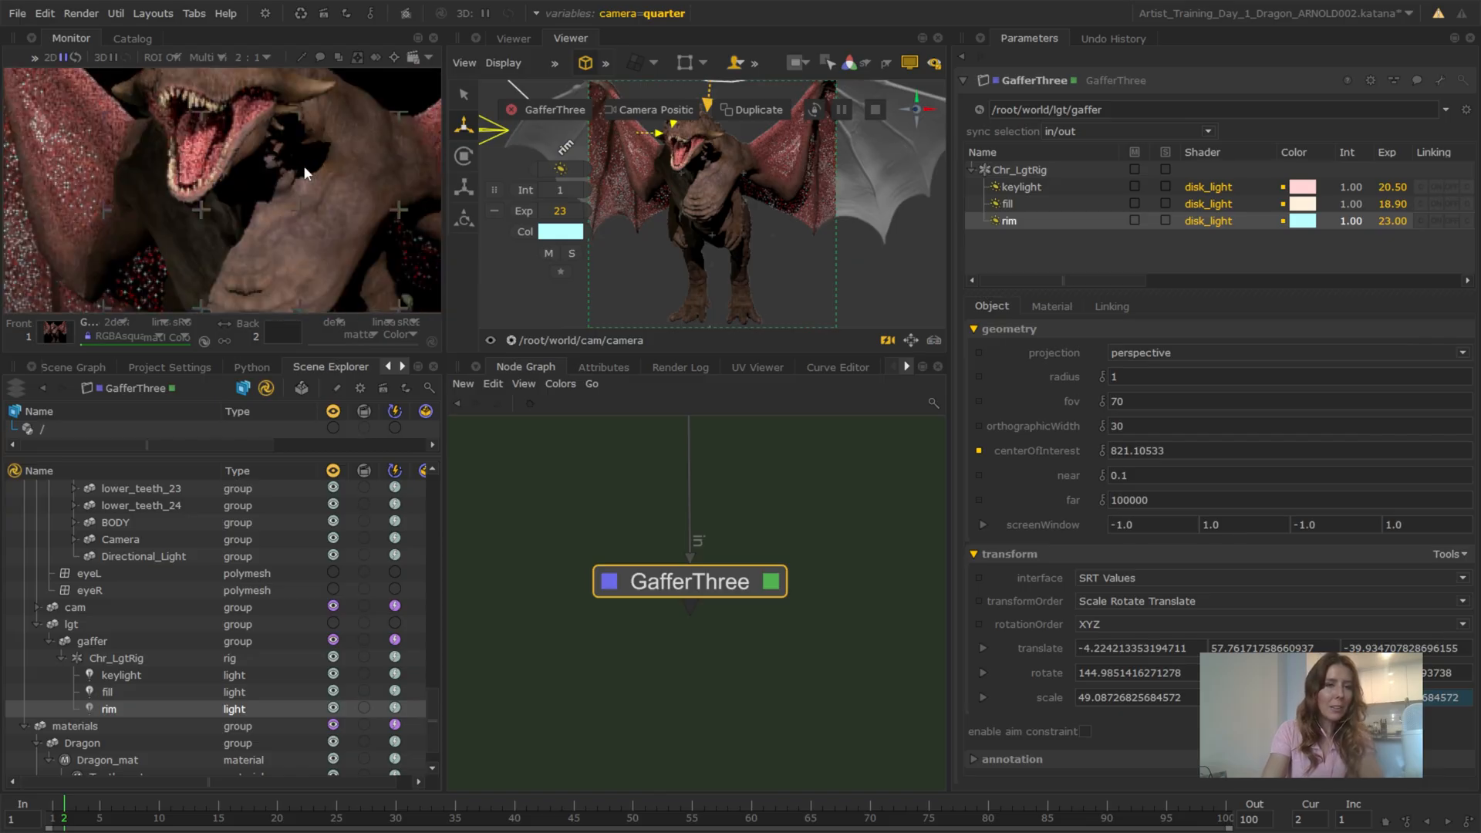
{"action": "scroll", "coordinate": [304, 158], "scroll_direction": "down", "scroll_amount": 2}
{"action": "middle_click_drag", "start_coordinate": [308, 143], "coordinate": [299, 149]}
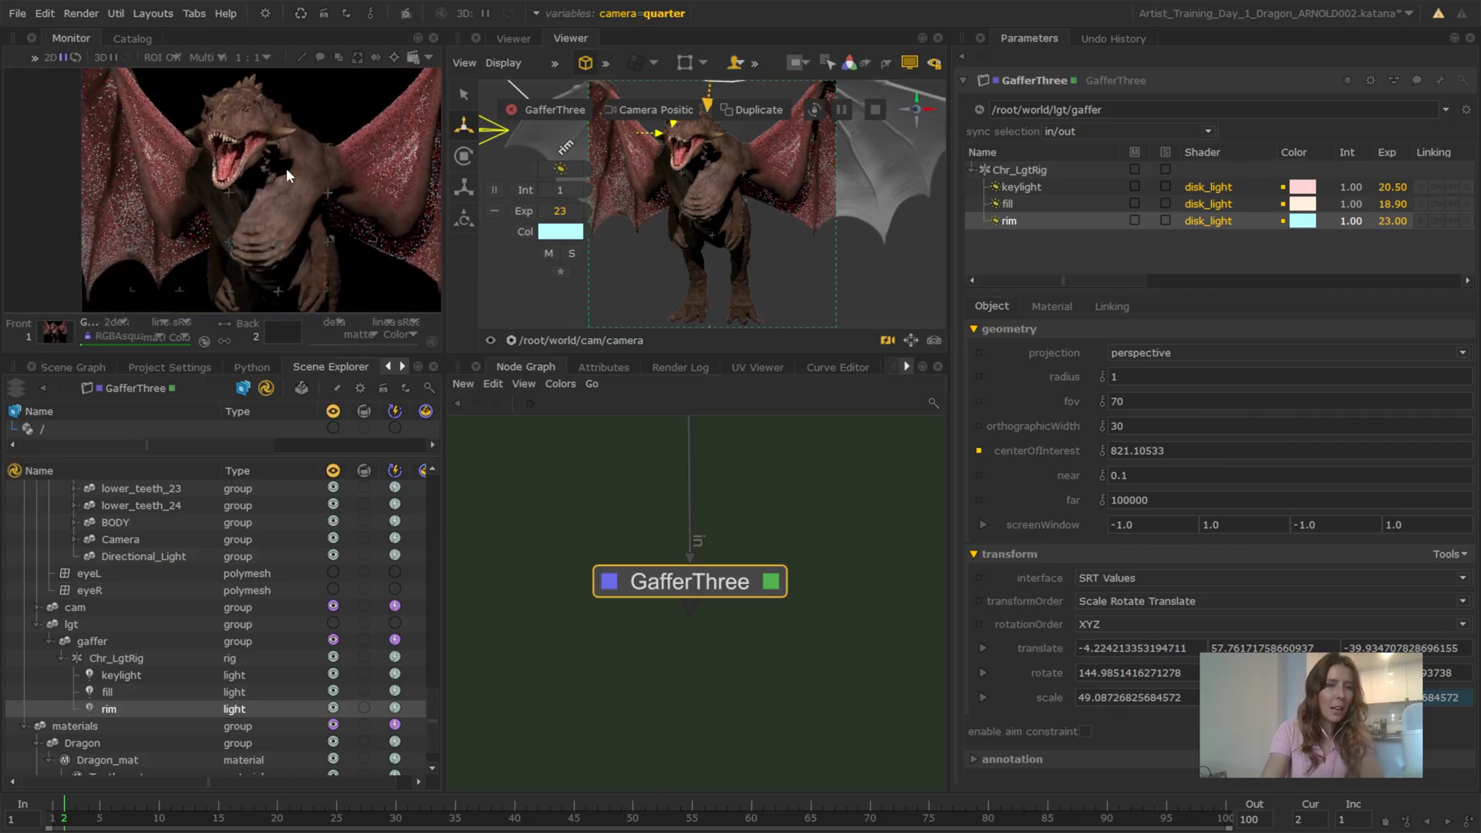
{"action": "scroll", "coordinate": [285, 168], "scroll_direction": "up", "scroll_amount": 1}
{"action": "scroll", "coordinate": [282, 165], "scroll_direction": "down", "scroll_amount": 1}
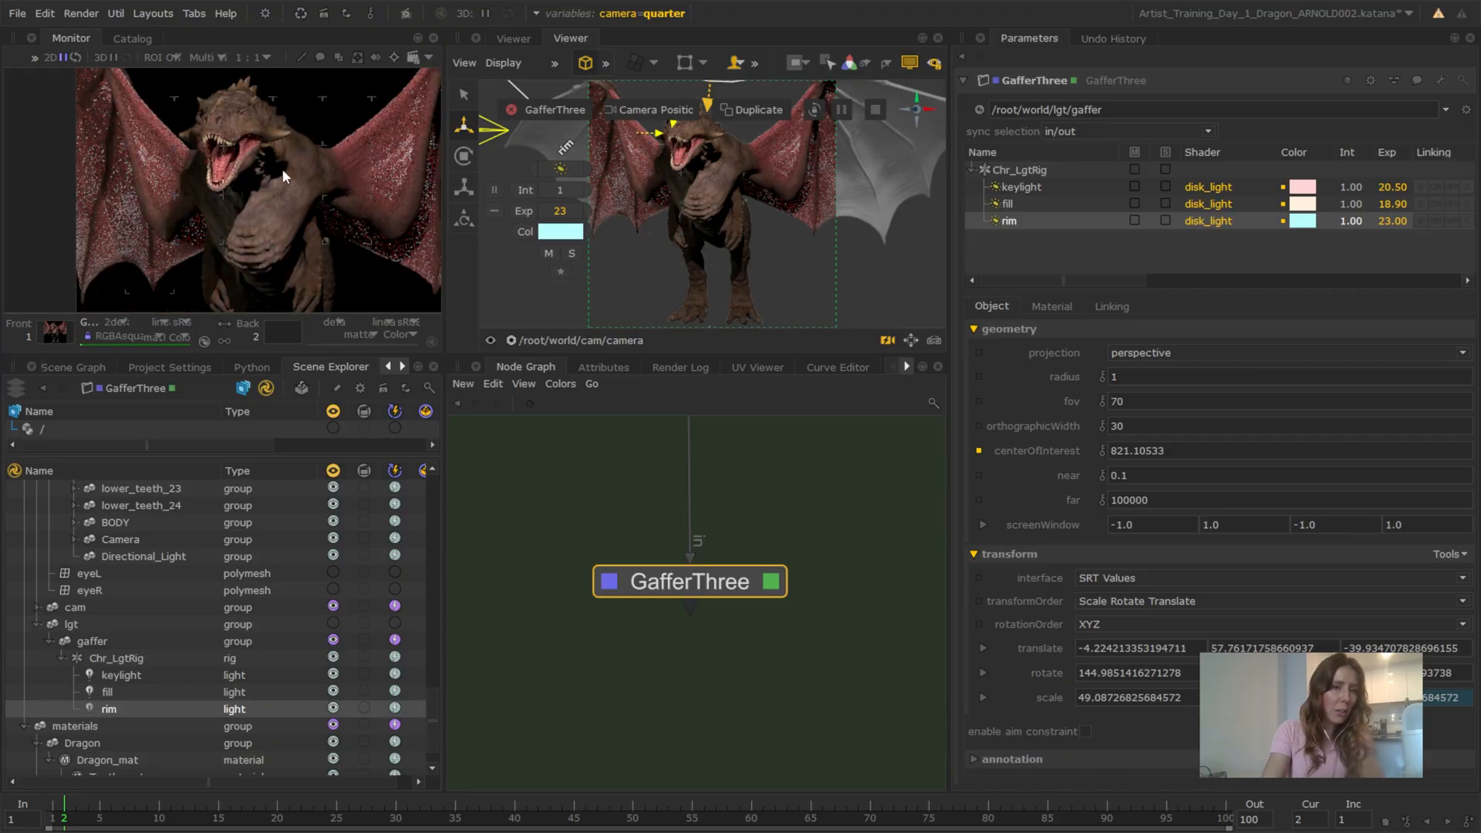
{"action": "scroll", "coordinate": [281, 168], "scroll_direction": "up", "scroll_amount": 1}
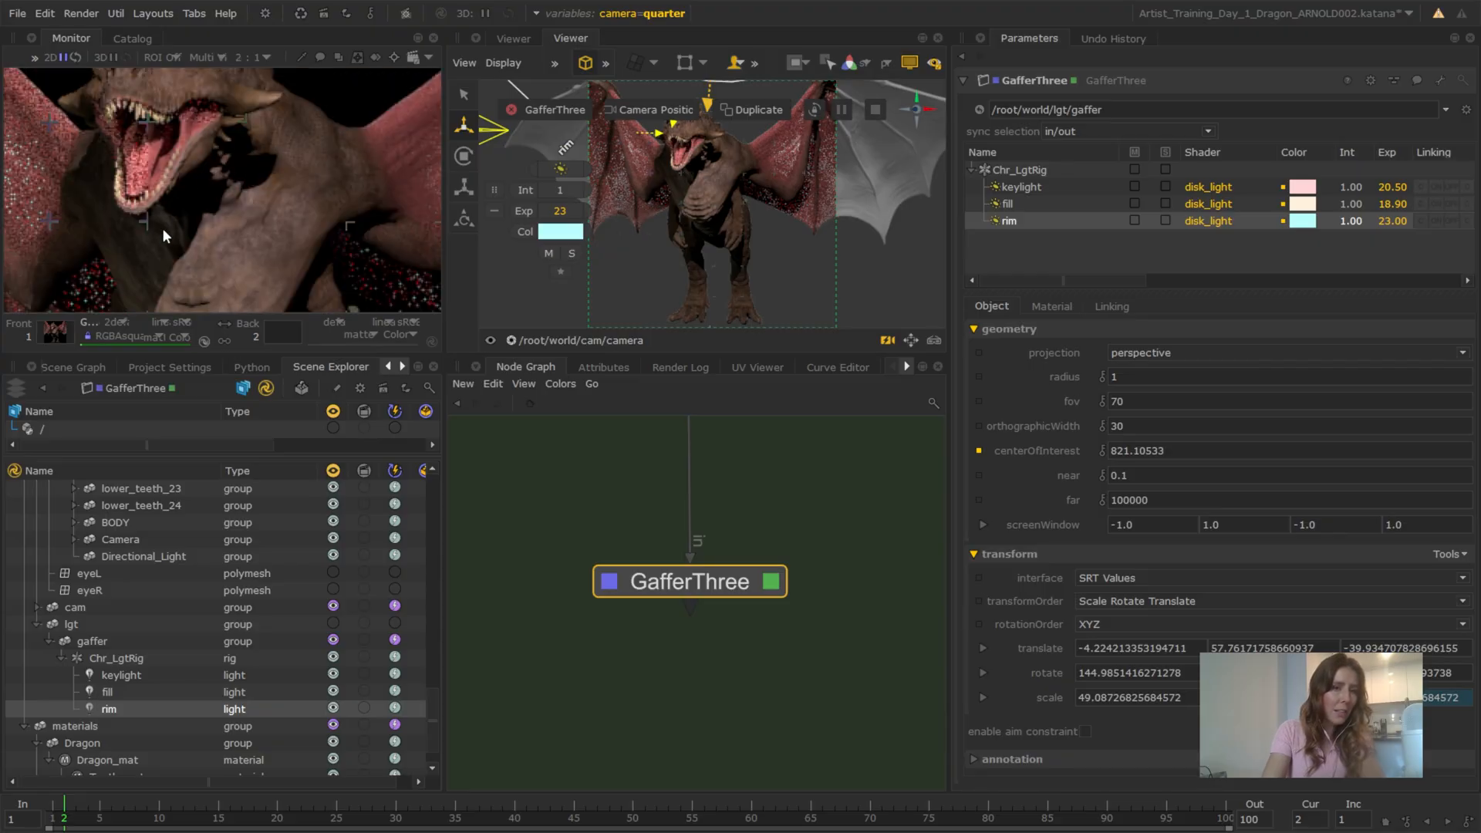
{"action": "scroll", "coordinate": [247, 156], "scroll_direction": "down", "scroll_amount": 1}
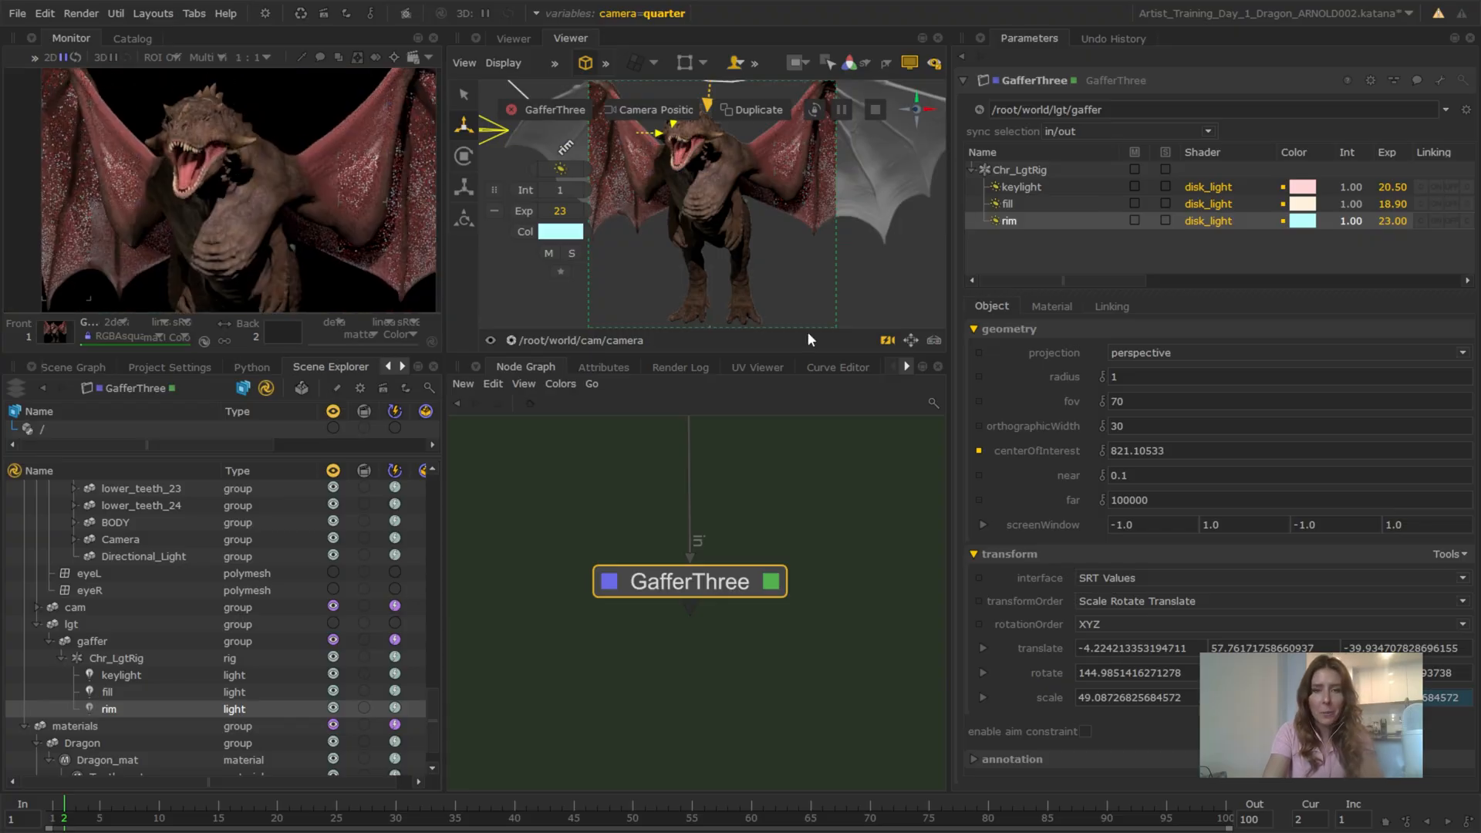
Select the keylight and switch the enlarged viewer to the persp view with the render overlay hidden
{"action": "left_click", "coordinate": [1033, 188]}
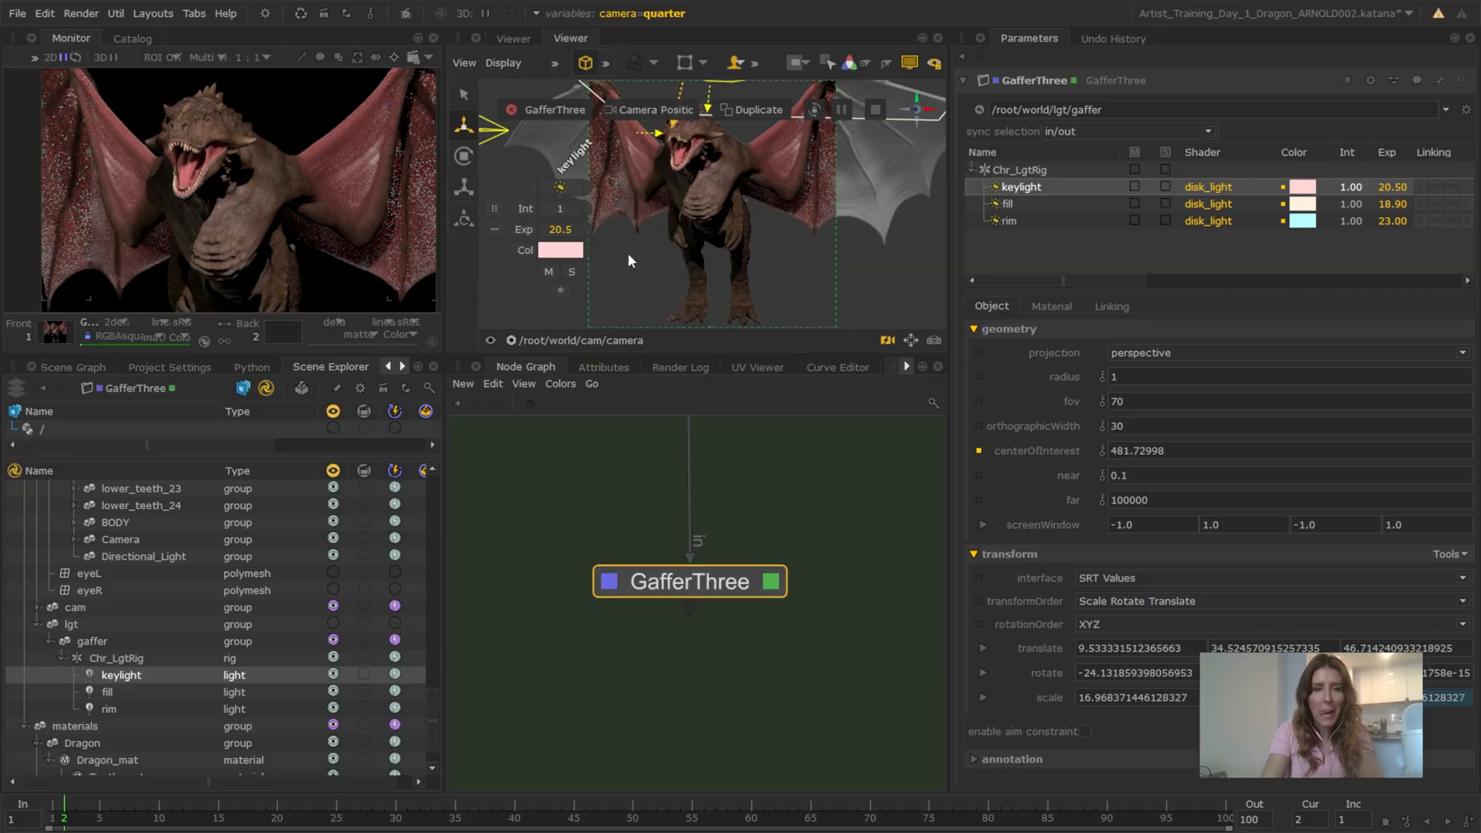
{"action": "key", "text": "space"}
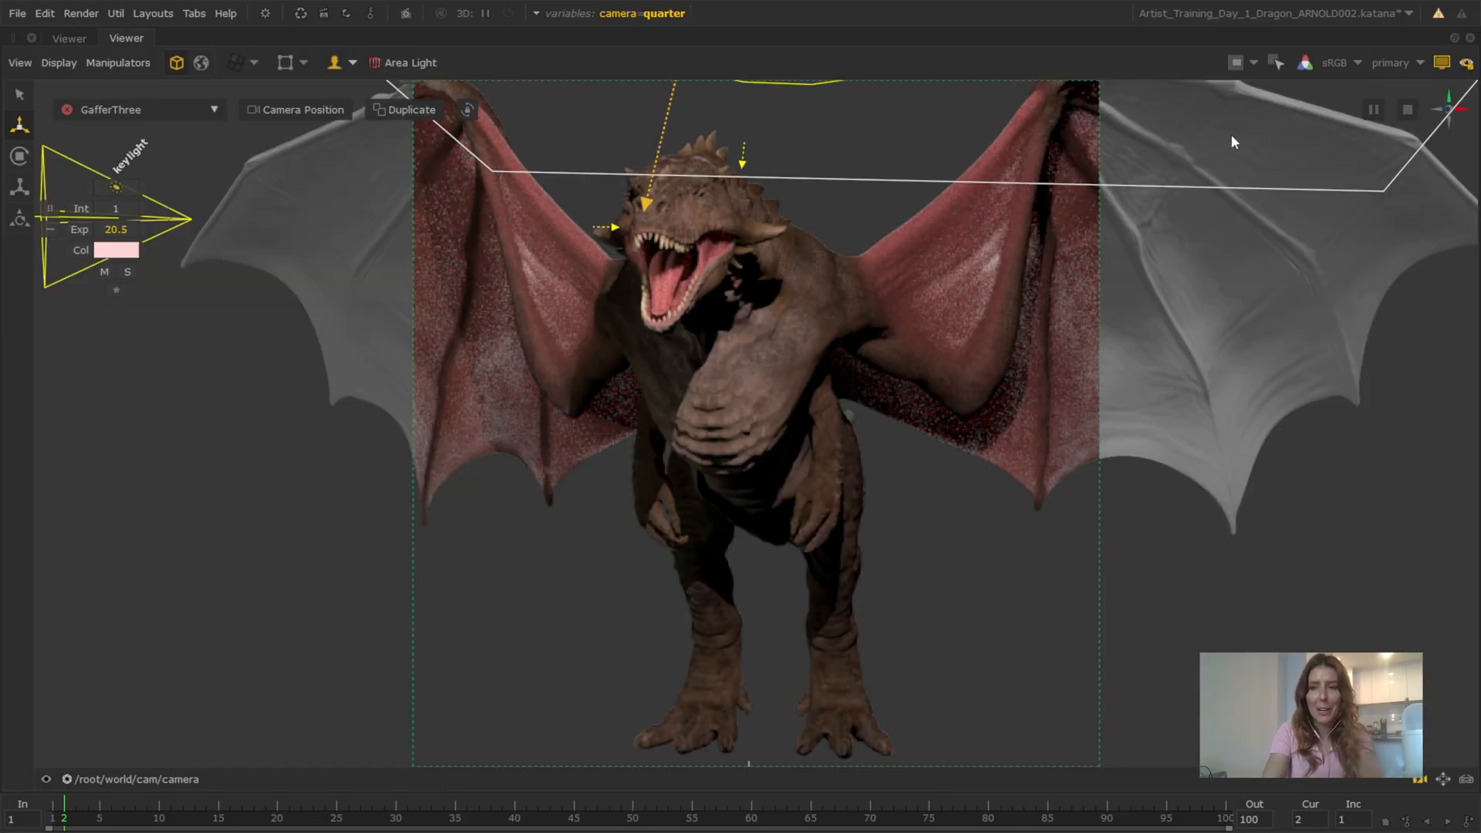
{"action": "left_click", "coordinate": [1440, 63]}
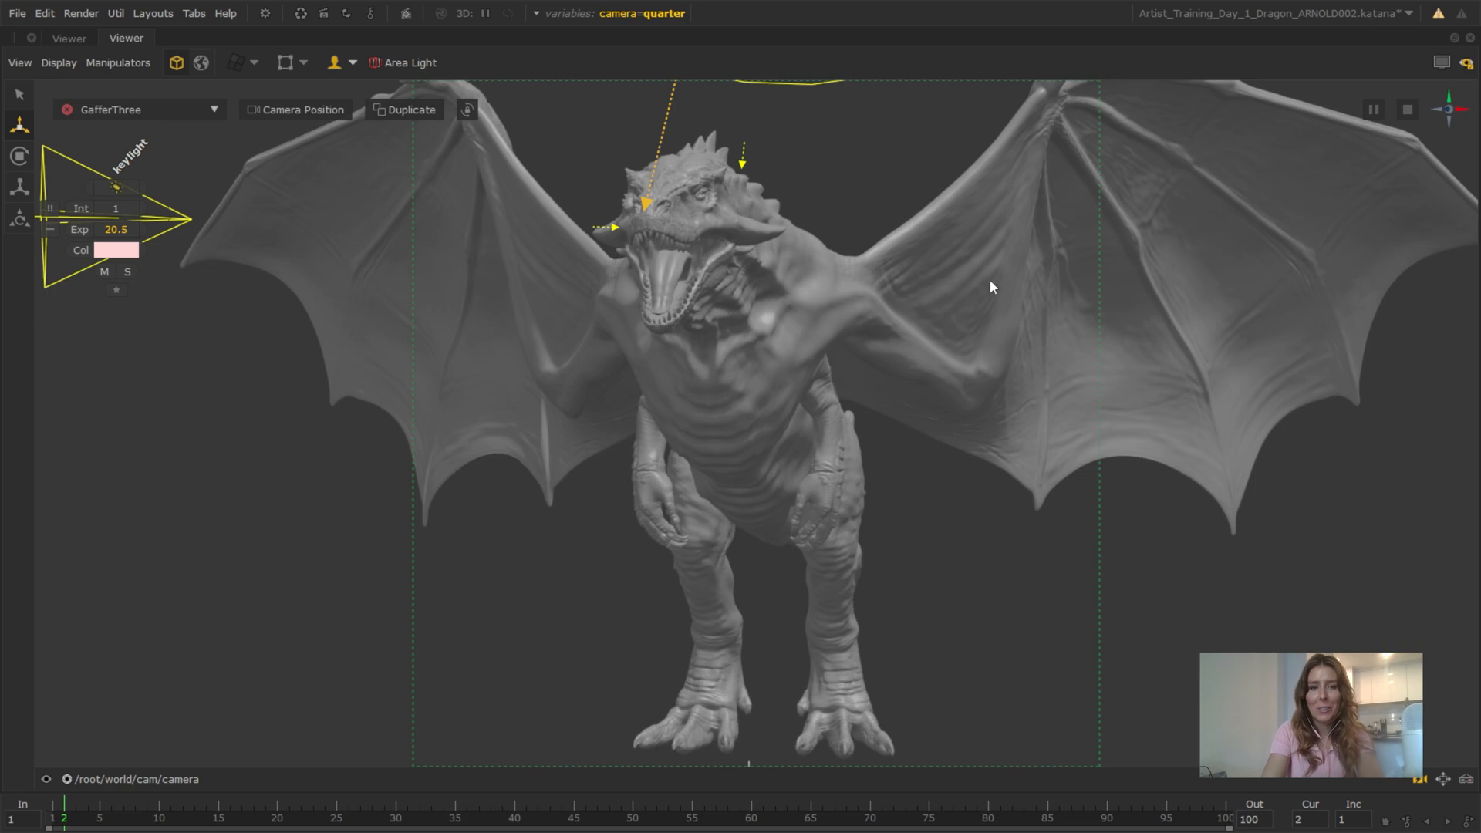
{"action": "left_click", "coordinate": [131, 779]}
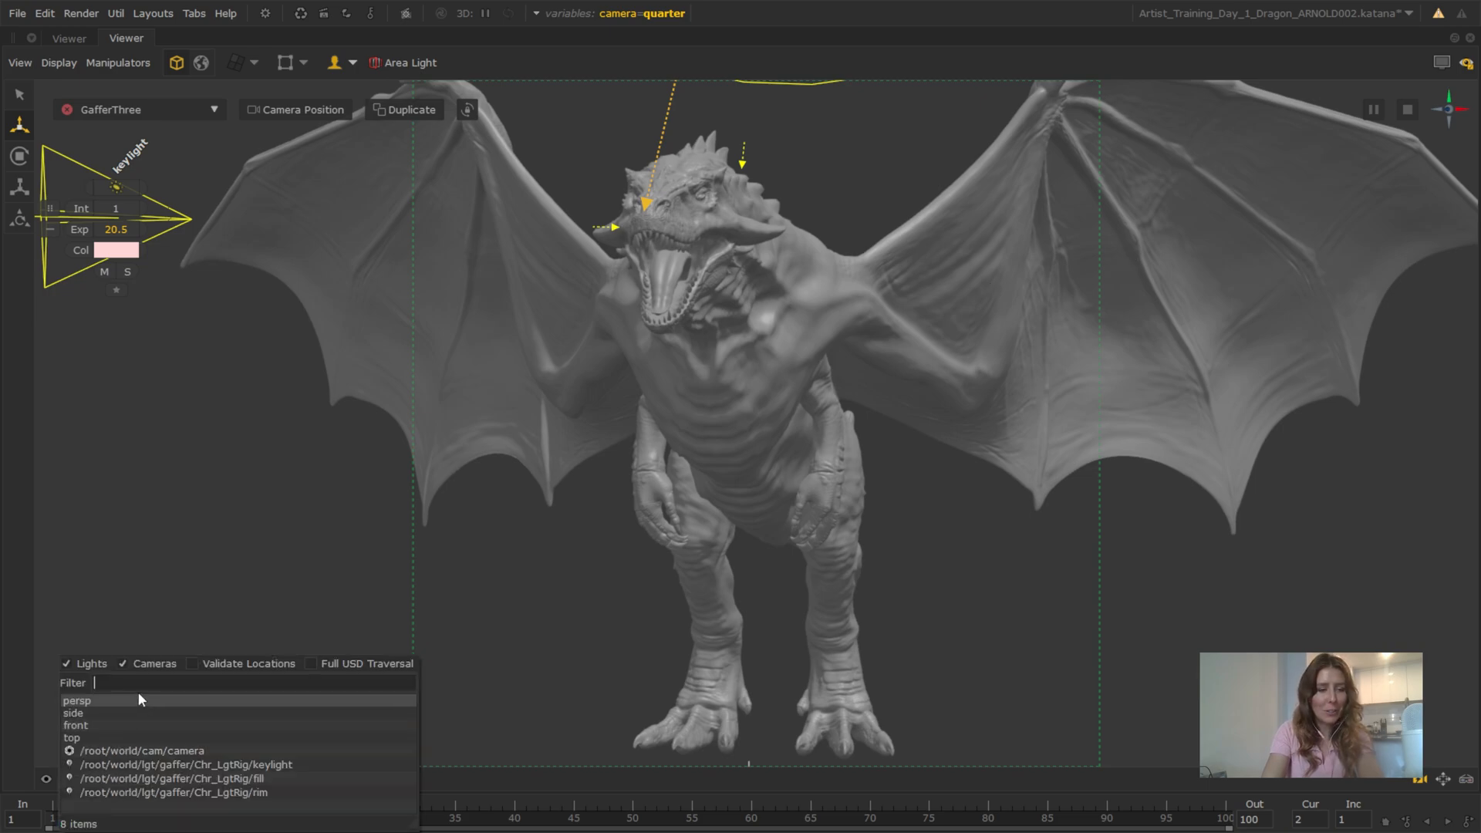
{"action": "left_click", "coordinate": [169, 702]}
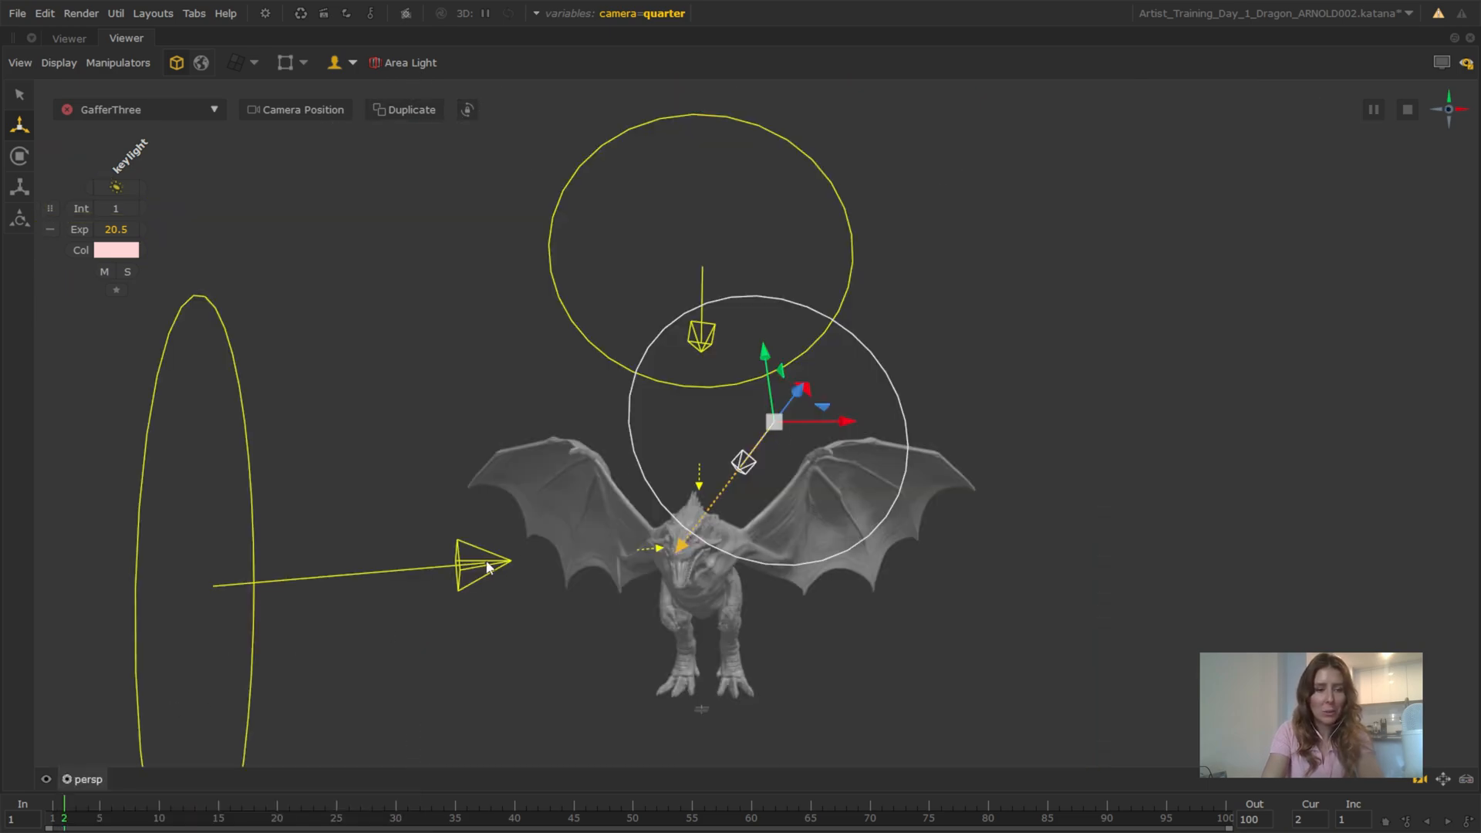
Scale up the keylight's disk uniformly
{"action": "left_click_drag", "start_coordinate": [883, 344], "coordinate": [734, 463], "text": "alt"}
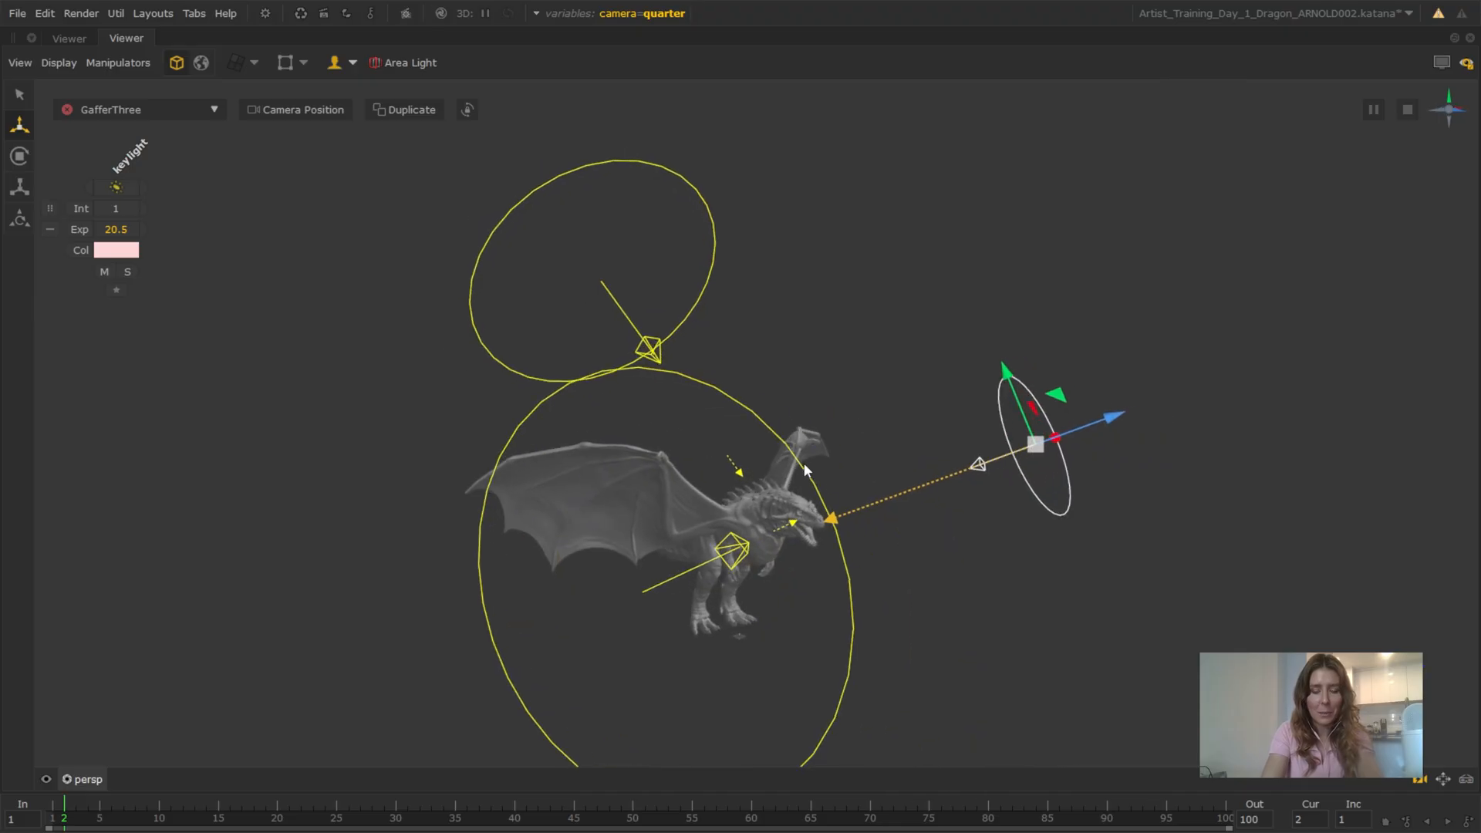
{"action": "key", "text": "r"}
{"action": "left_click_drag", "start_coordinate": [1038, 446], "coordinate": [879, 419]}
{"action": "scroll", "coordinate": [572, 523], "scroll_direction": "up", "scroll_amount": 4}
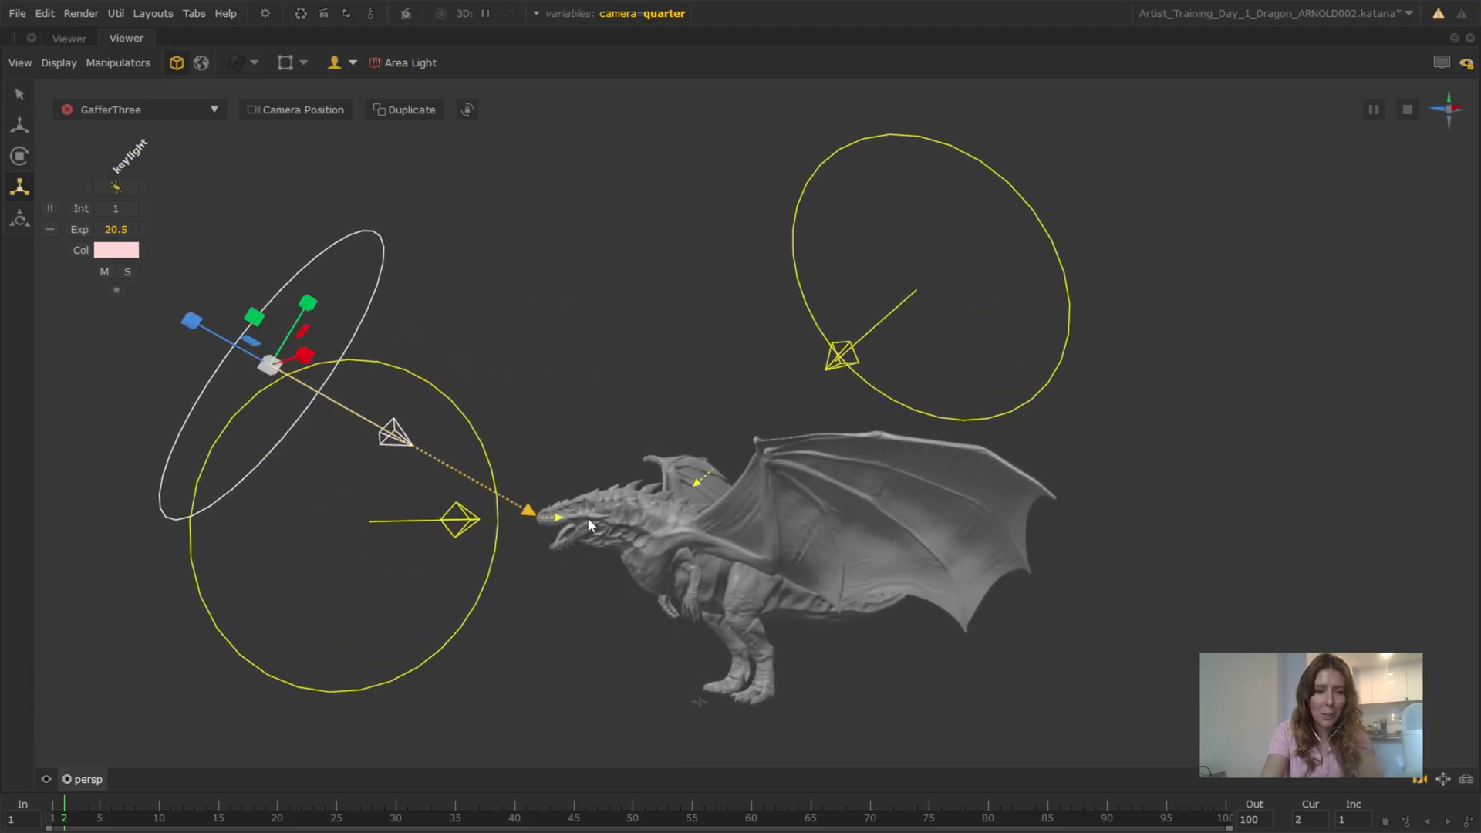
{"action": "scroll", "coordinate": [562, 528], "scroll_direction": "up", "scroll_amount": 1}
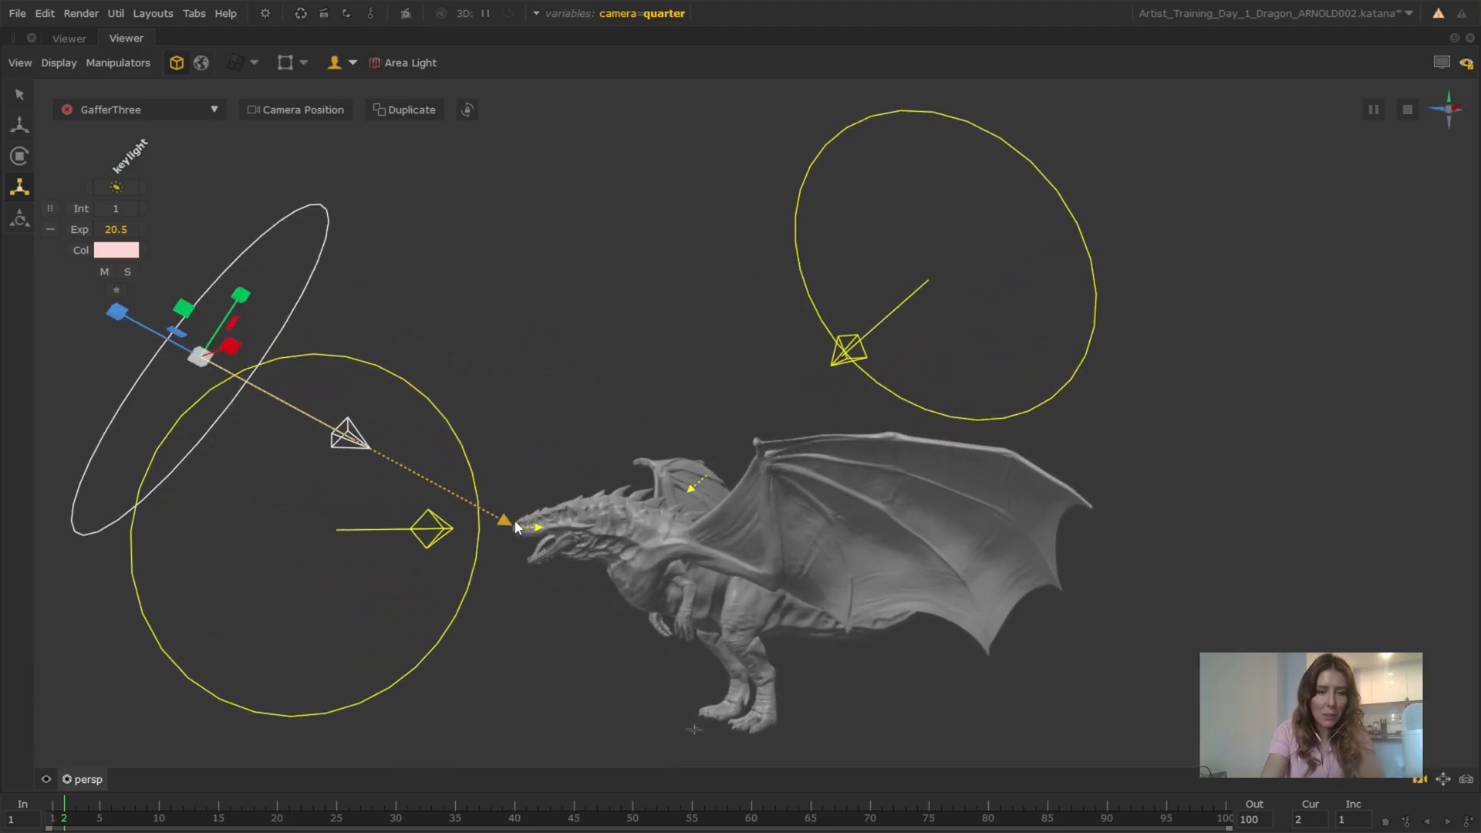
Shift the keylight's aim point slightly on the dragon's snout and show the live render over the viewer again
{"action": "left_click_drag", "start_coordinate": [509, 521], "coordinate": [520, 531]}
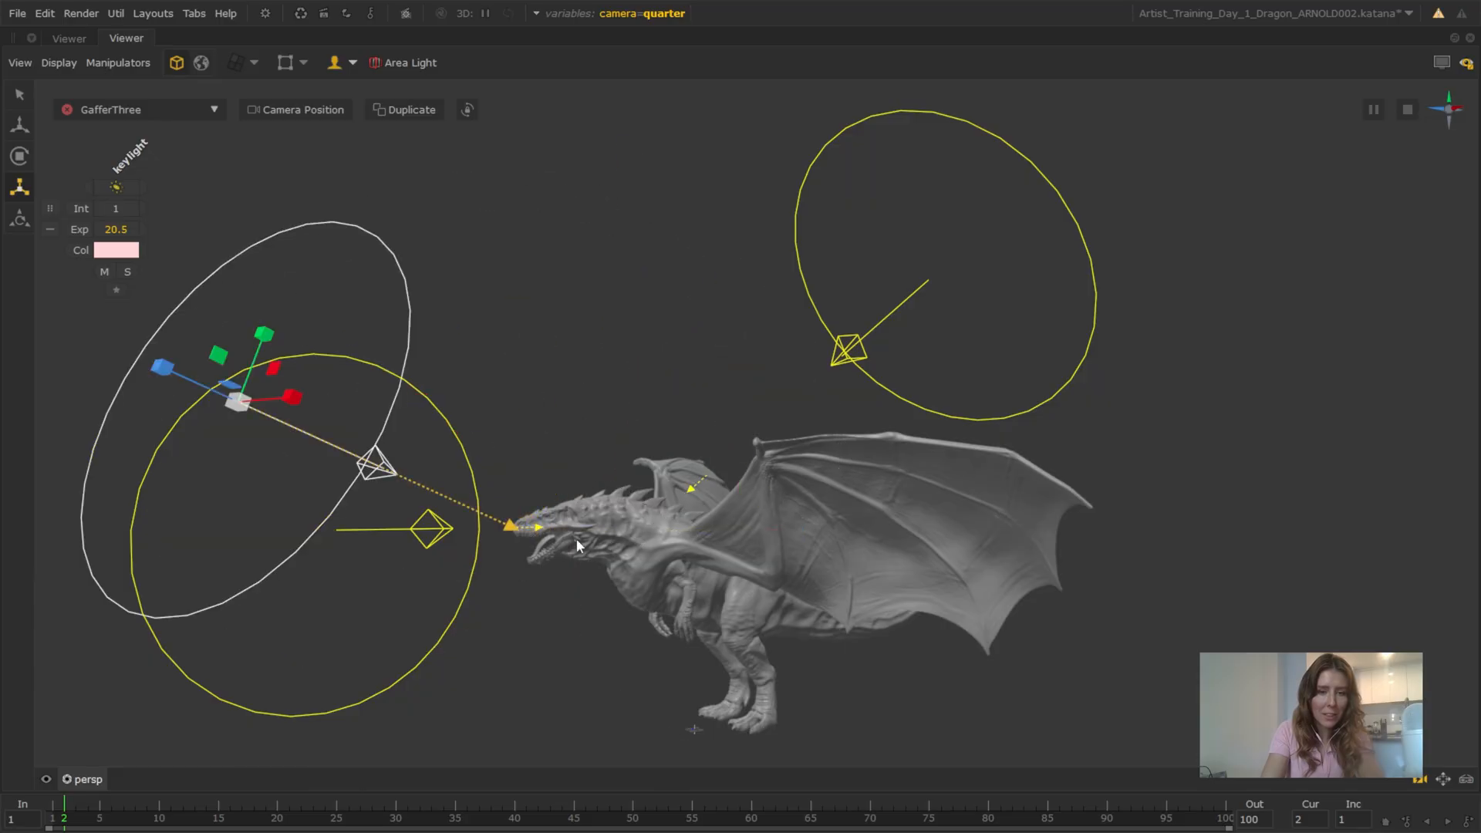
{"action": "scroll", "coordinate": [613, 544], "scroll_direction": "up", "scroll_amount": 2}
{"action": "left_click_drag", "start_coordinate": [546, 579], "coordinate": [688, 544], "text": "alt"}
{"action": "scroll", "coordinate": [613, 558], "scroll_direction": "down", "scroll_amount": 3}
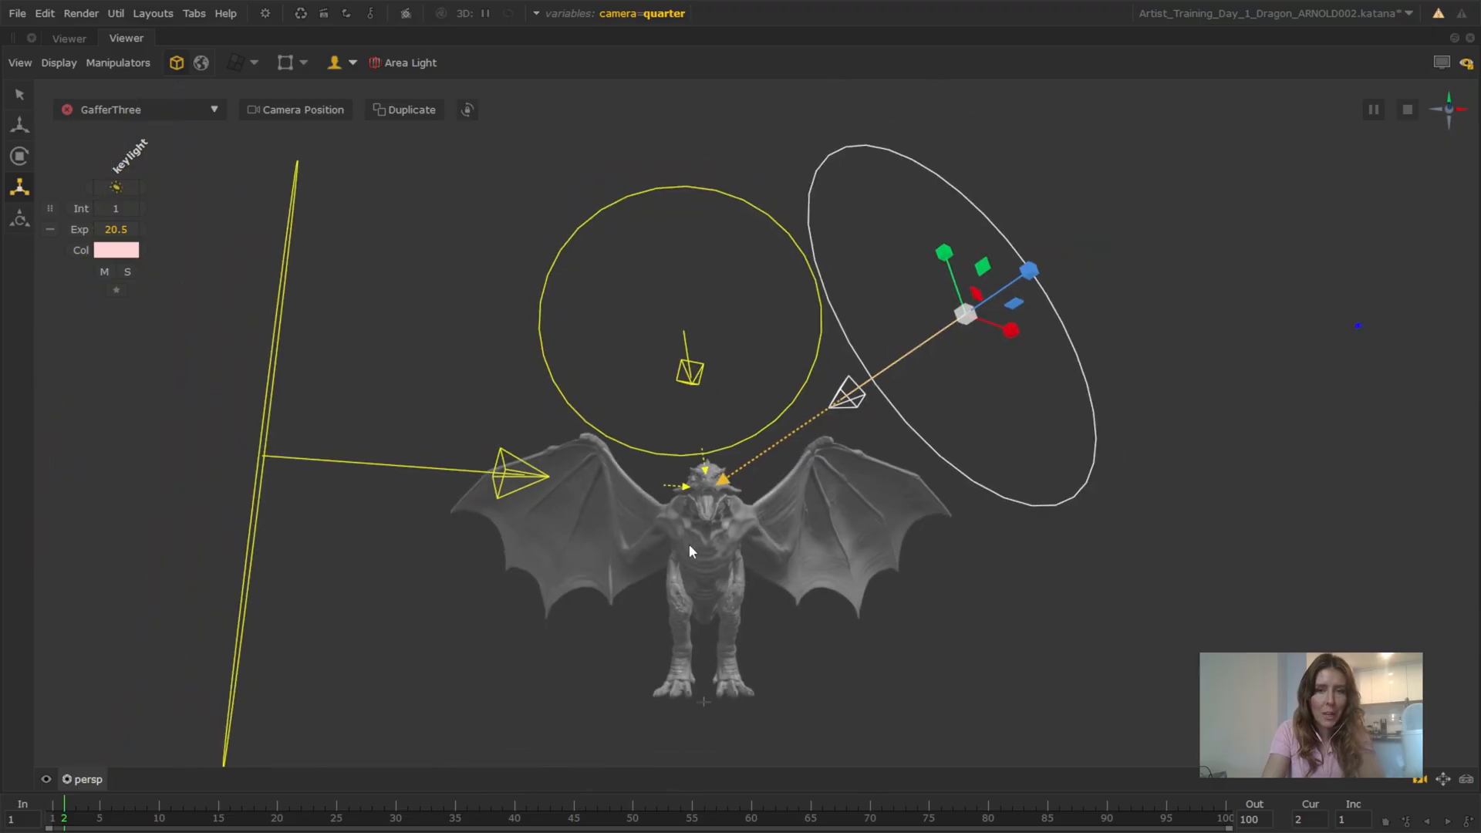
{"action": "left_click", "coordinate": [1442, 63]}
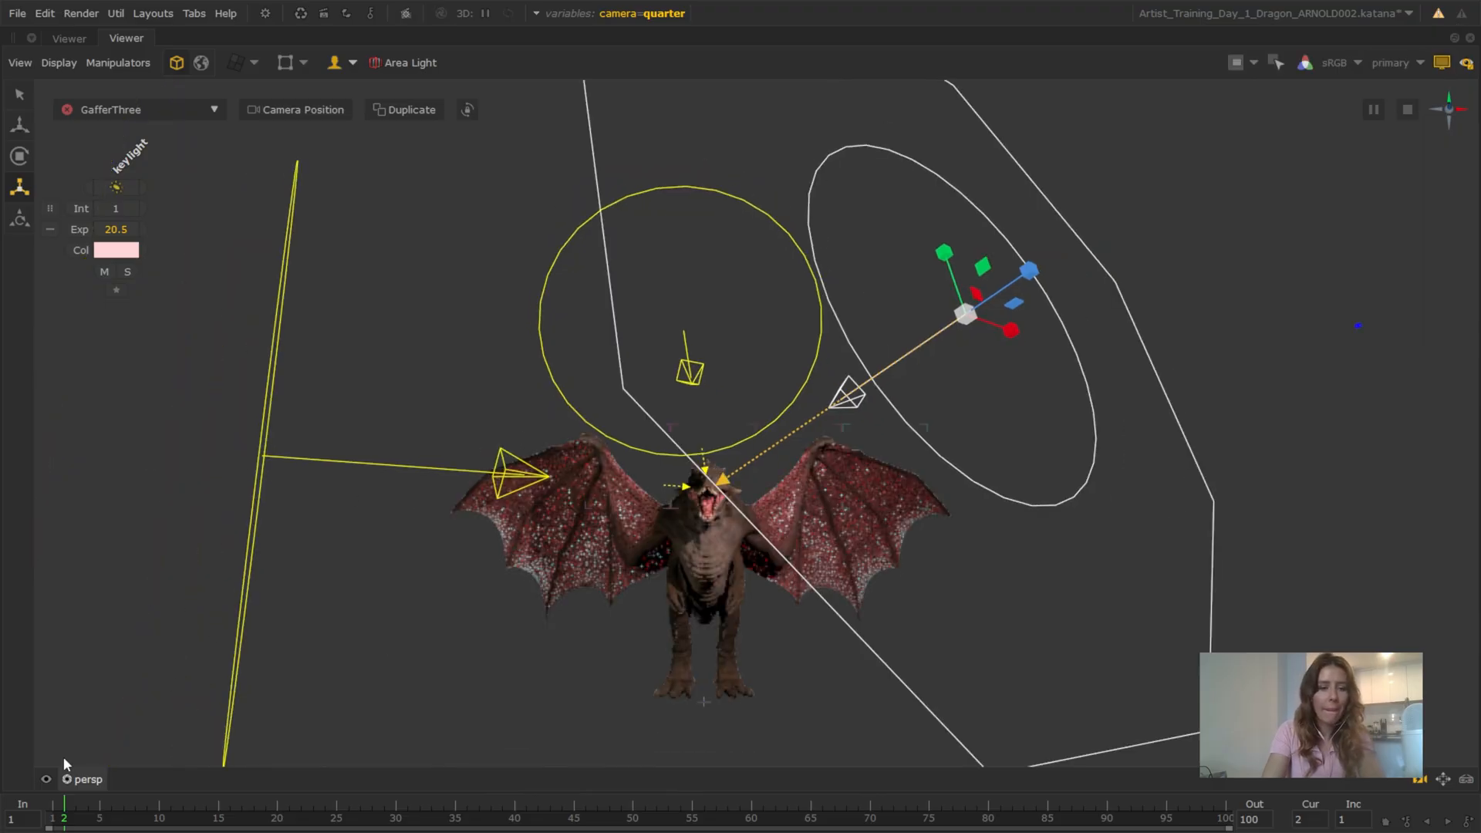
Move the keylight's aim point slightly farther back along the dragon's snout in the persp view
{"action": "left_click_drag", "start_coordinate": [788, 519], "coordinate": [632, 585], "text": "alt"}
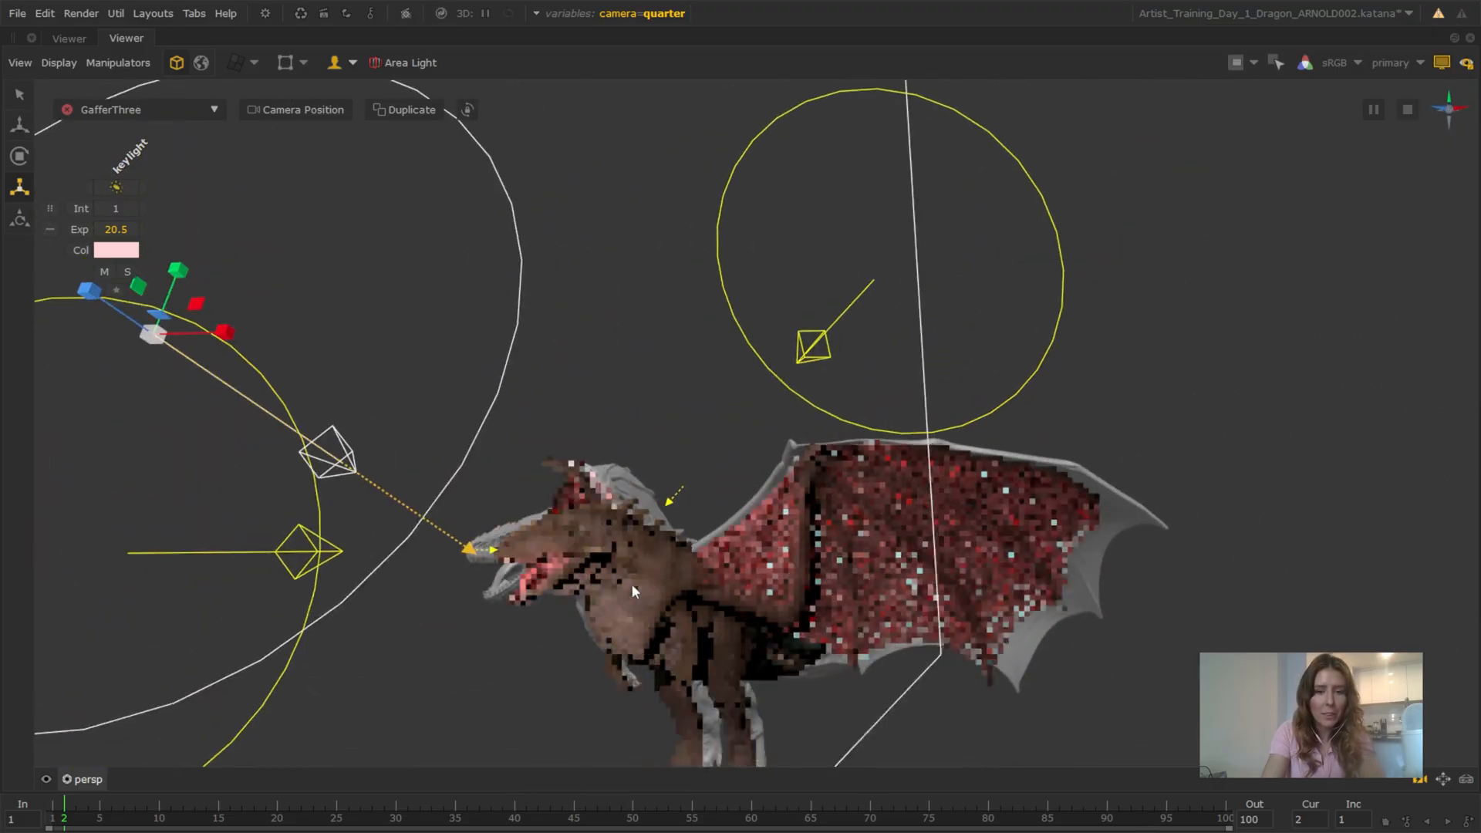
{"action": "middle_click_drag", "start_coordinate": [622, 543], "coordinate": [633, 494], "text": "alt"}
{"action": "scroll", "coordinate": [607, 549], "scroll_direction": "up", "scroll_amount": 5}
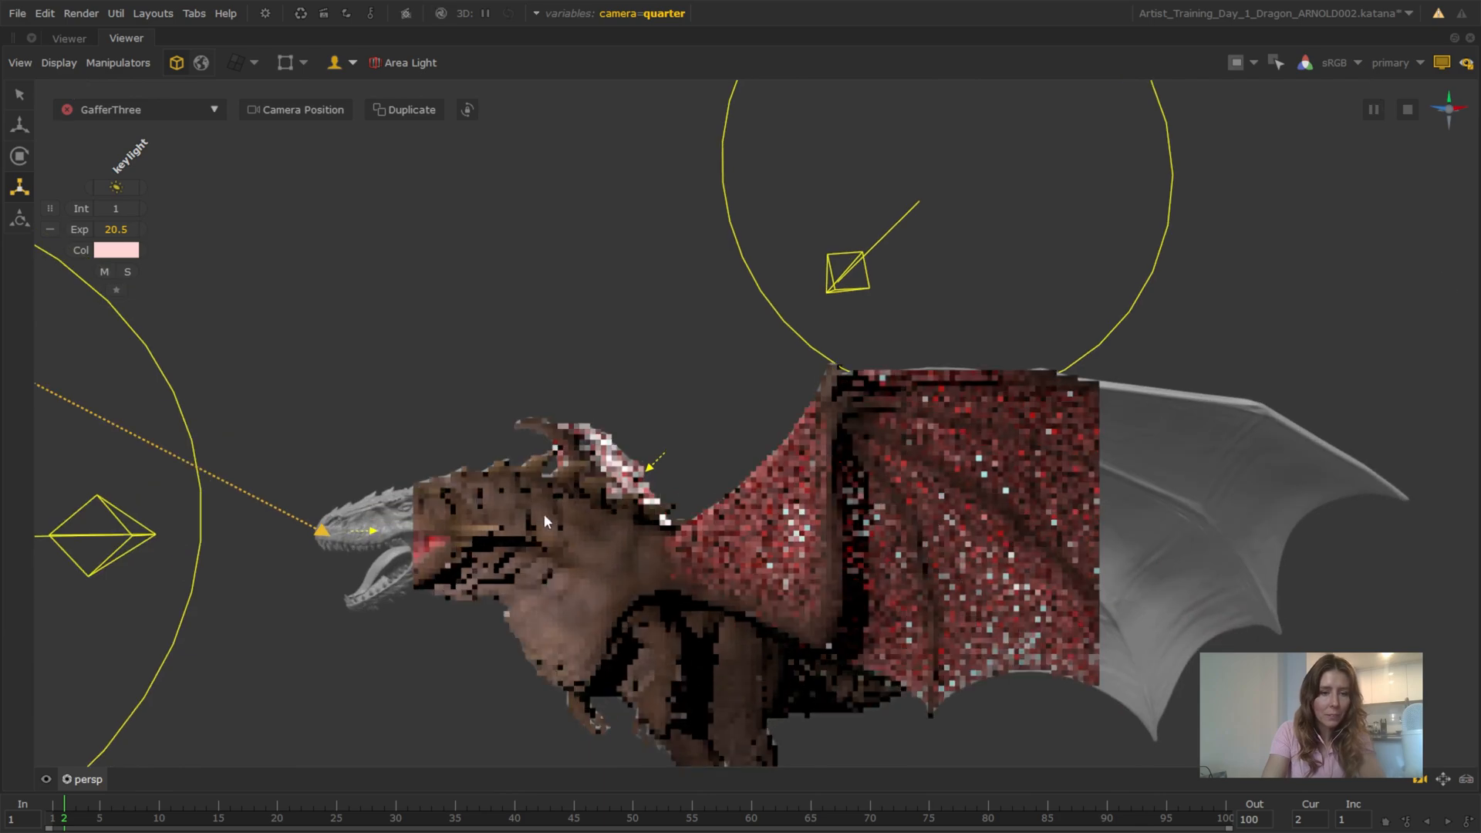
{"action": "middle_click_drag", "start_coordinate": [557, 466], "coordinate": [577, 441], "text": "alt"}
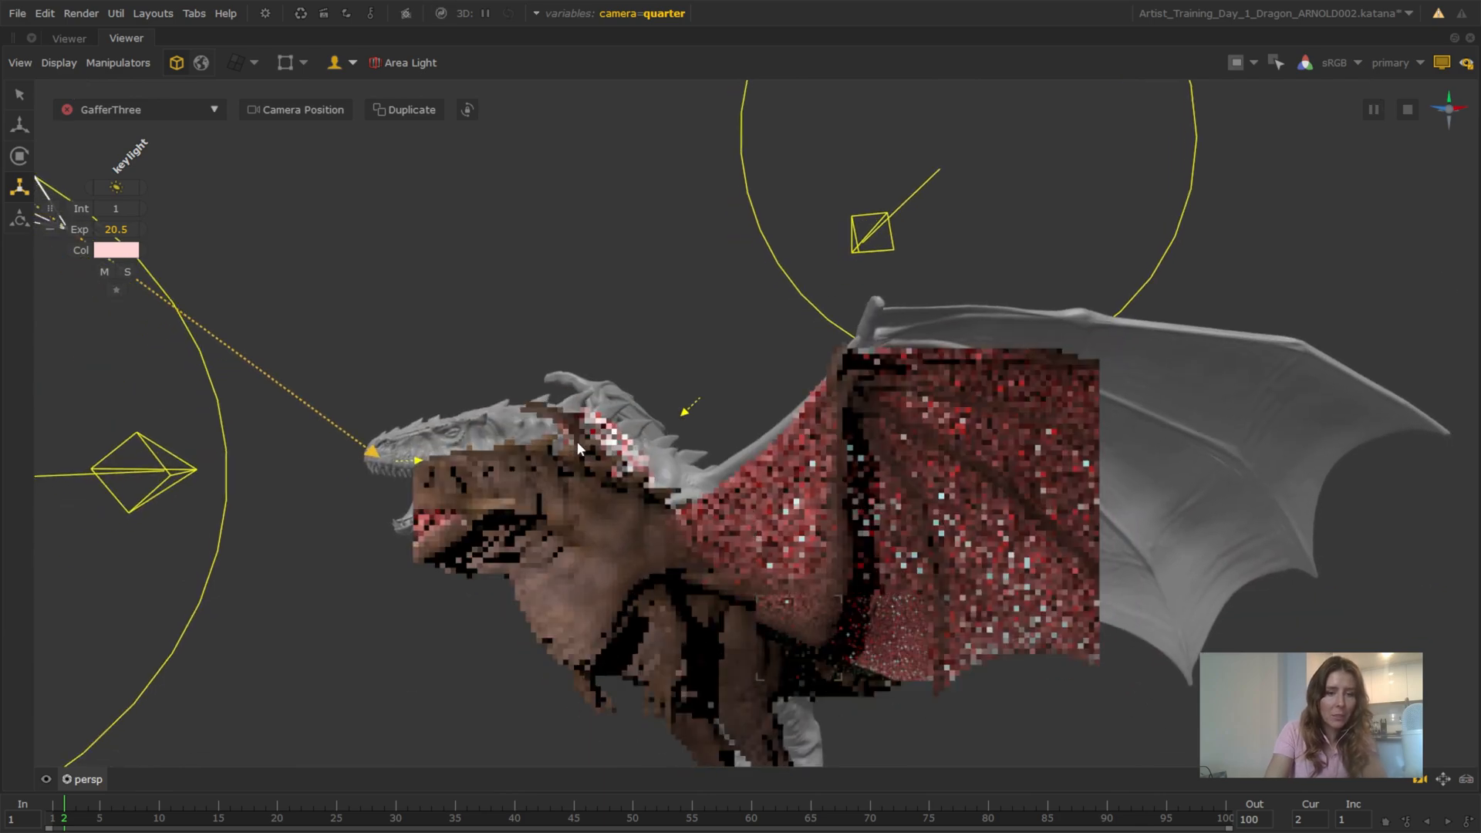
{"action": "left_click_drag", "start_coordinate": [380, 459], "coordinate": [407, 455]}
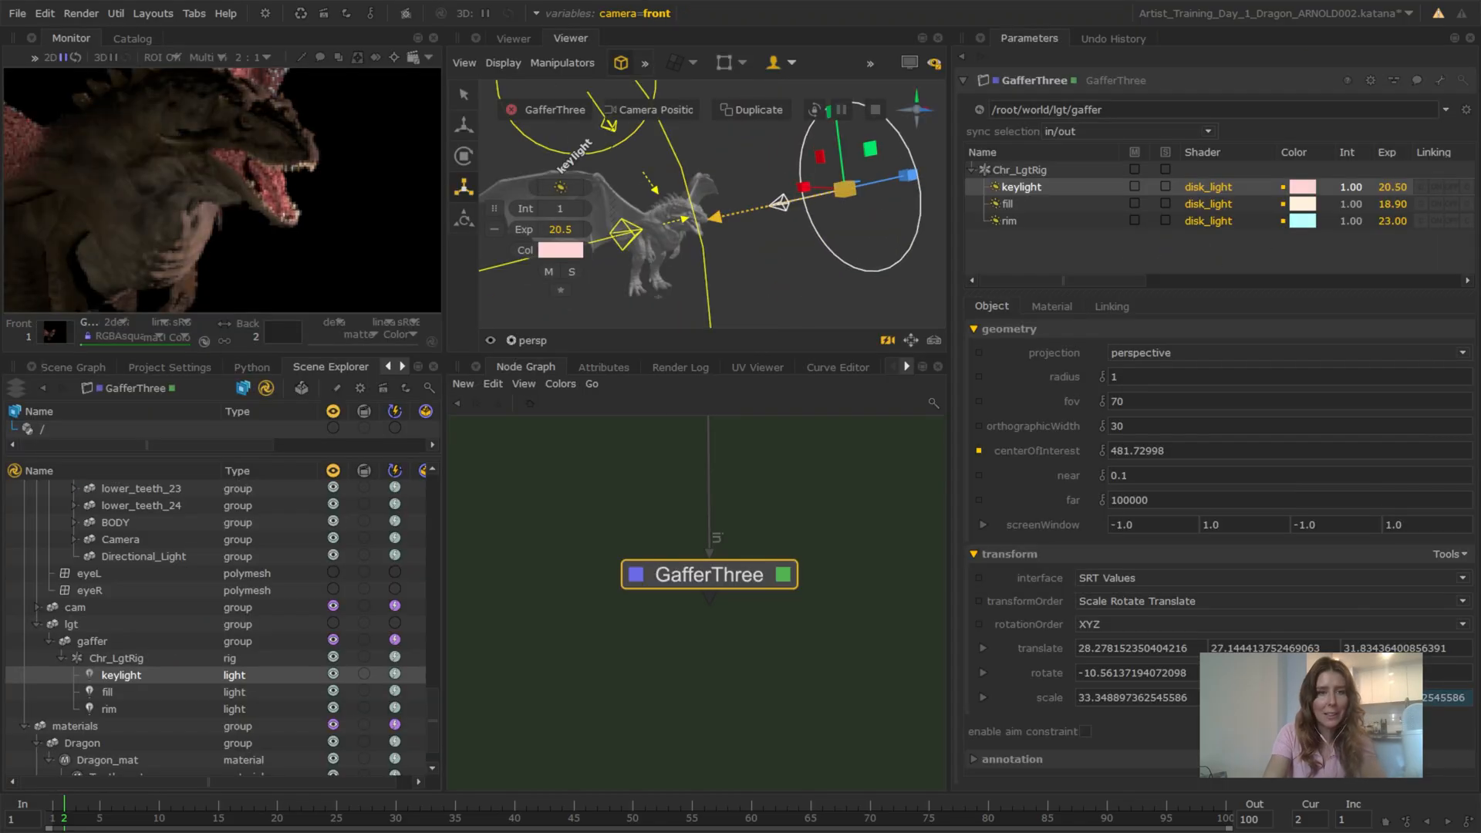
Set the keylight's exposure to 21 and look through /root/world/cam/camera in the viewer
{"action": "left_click", "coordinate": [585, 229]}
{"action": "left_click", "coordinate": [532, 340]}
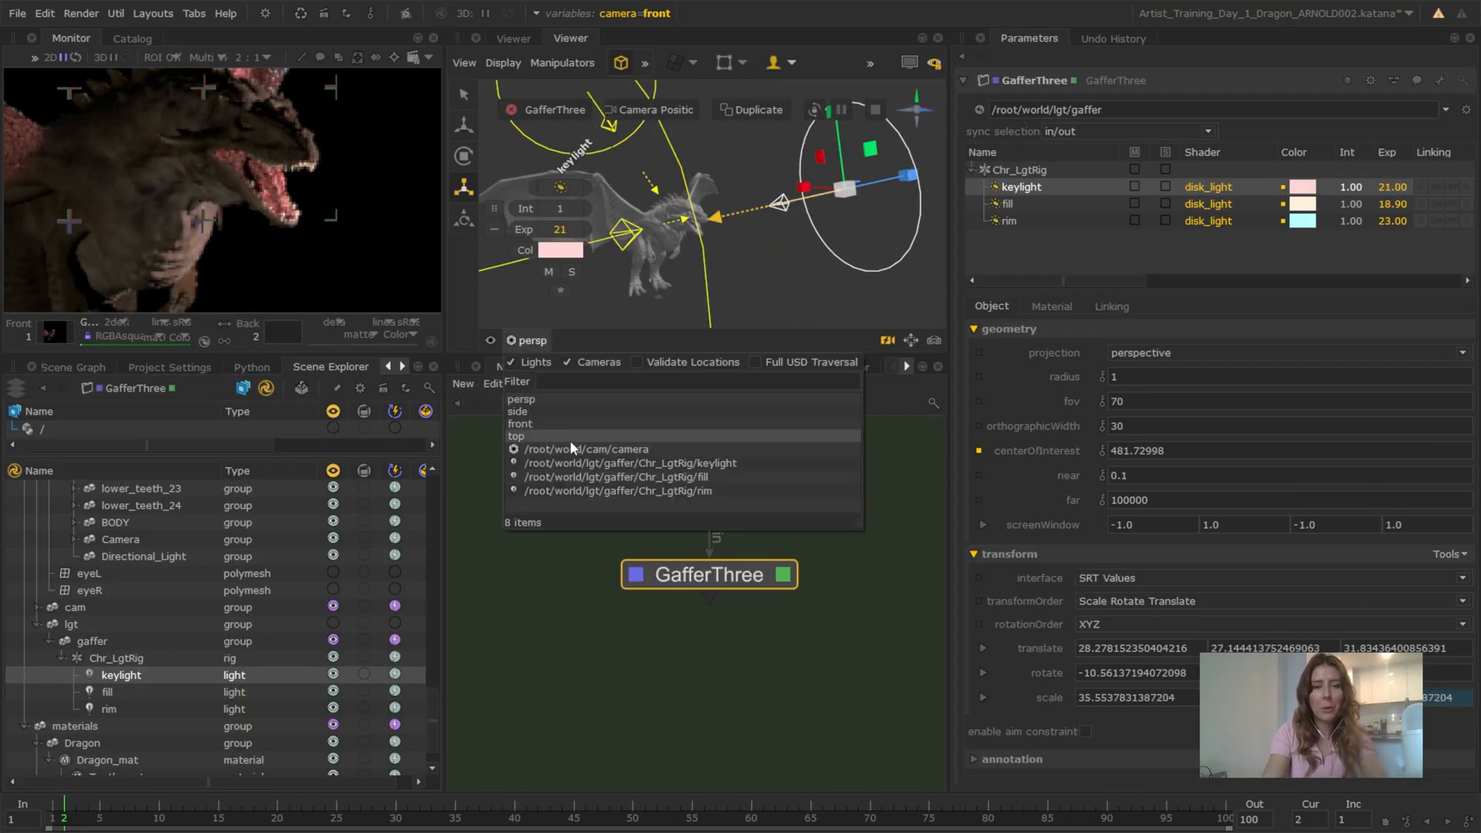
{"action": "left_click", "coordinate": [570, 449]}
{"action": "scroll", "coordinate": [315, 169], "scroll_direction": "down", "scroll_amount": 5}
{"action": "middle_click_drag", "start_coordinate": [338, 131], "coordinate": [311, 160]}
Try an exposure of 20 on the fill light
{"action": "double_click", "coordinate": [1399, 206]}
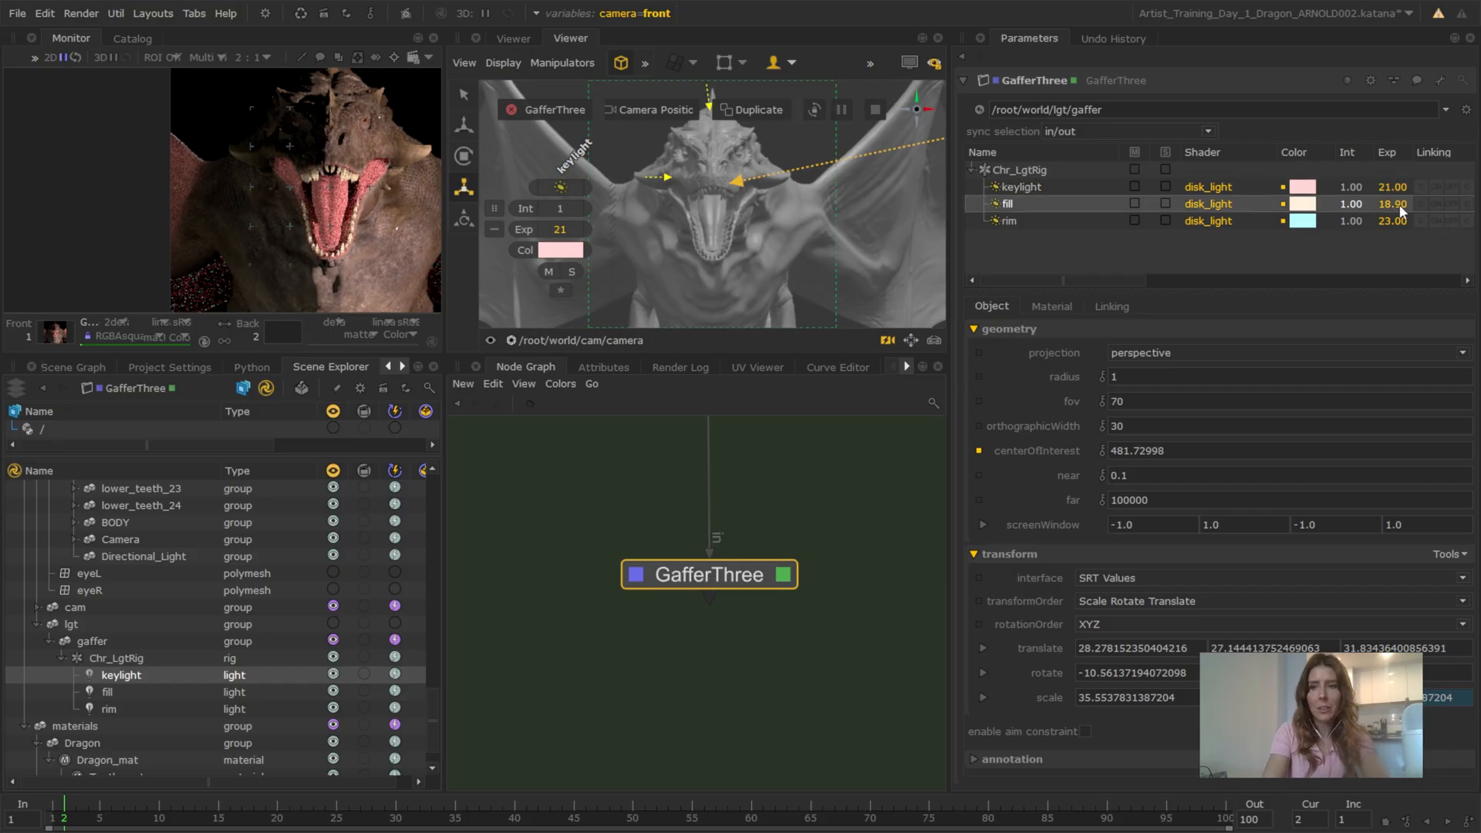
{"action": "type", "text": "20"}
{"action": "key", "text": "Return"}
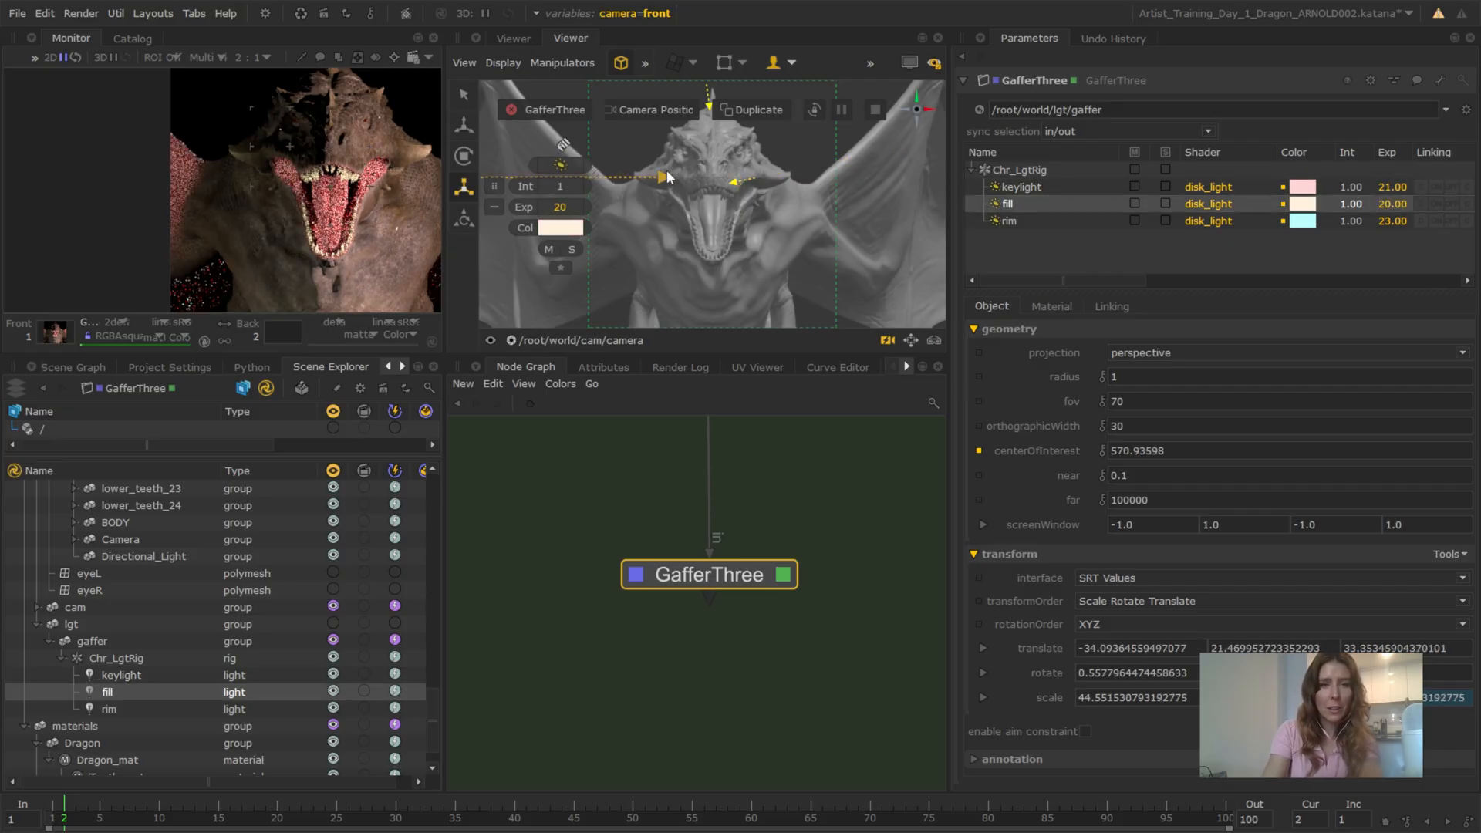
Reposition the fill light by shifting its aim point toward the middle of the dragon's forehead, and set its exposure to 18
{"action": "left_click_drag", "start_coordinate": [665, 178], "coordinate": [693, 159]}
{"action": "double_click", "coordinate": [1396, 204]}
{"action": "type", "text": "18"}
{"action": "key", "text": "Return"}
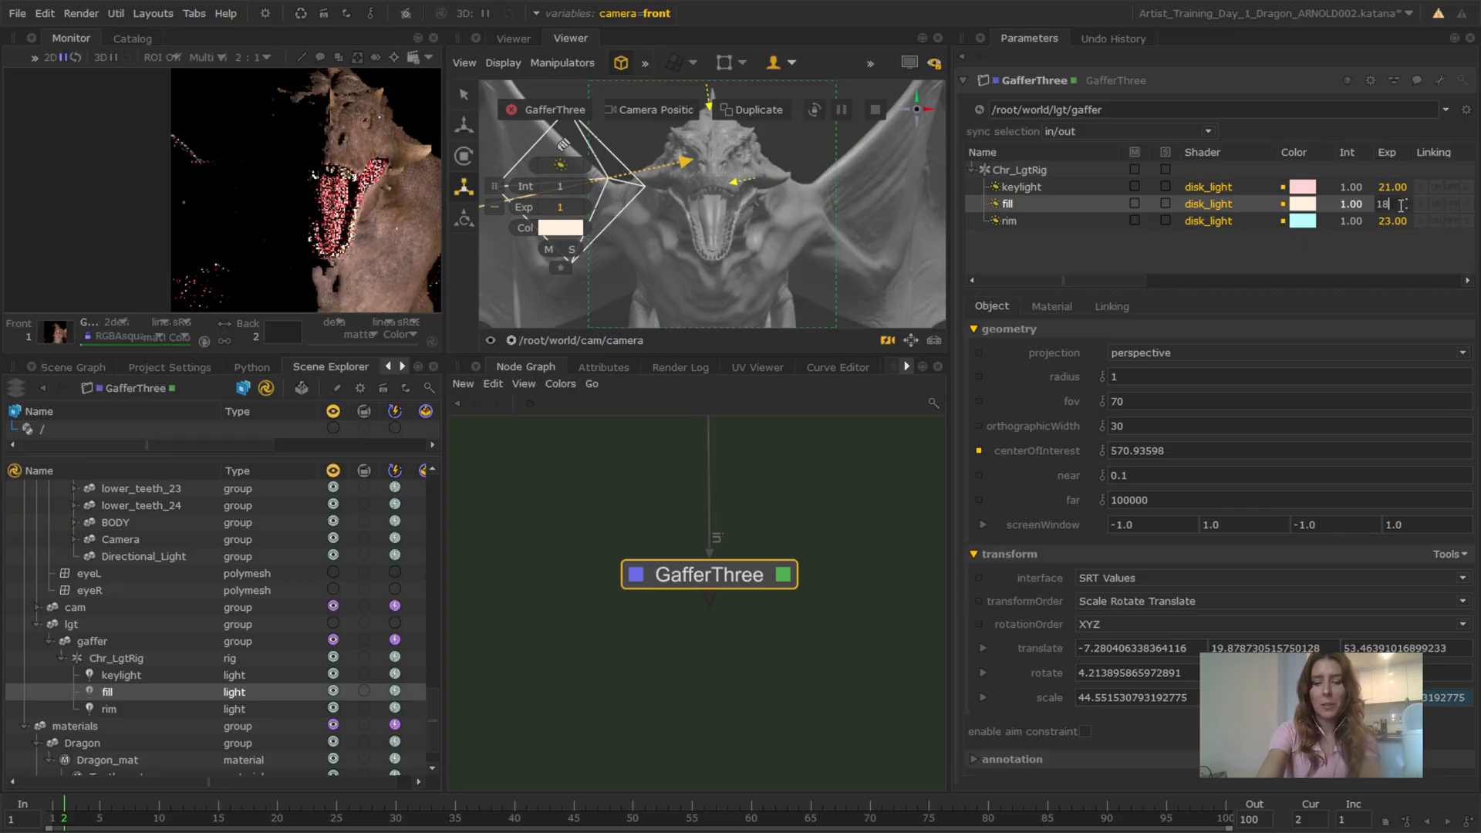
Check the front camera render of the dragon's face and set the camera graph state variable to side
{"action": "scroll", "coordinate": [228, 193], "scroll_direction": "down", "scroll_amount": 6}
{"action": "scroll", "coordinate": [241, 192], "scroll_direction": "up", "scroll_amount": 4}
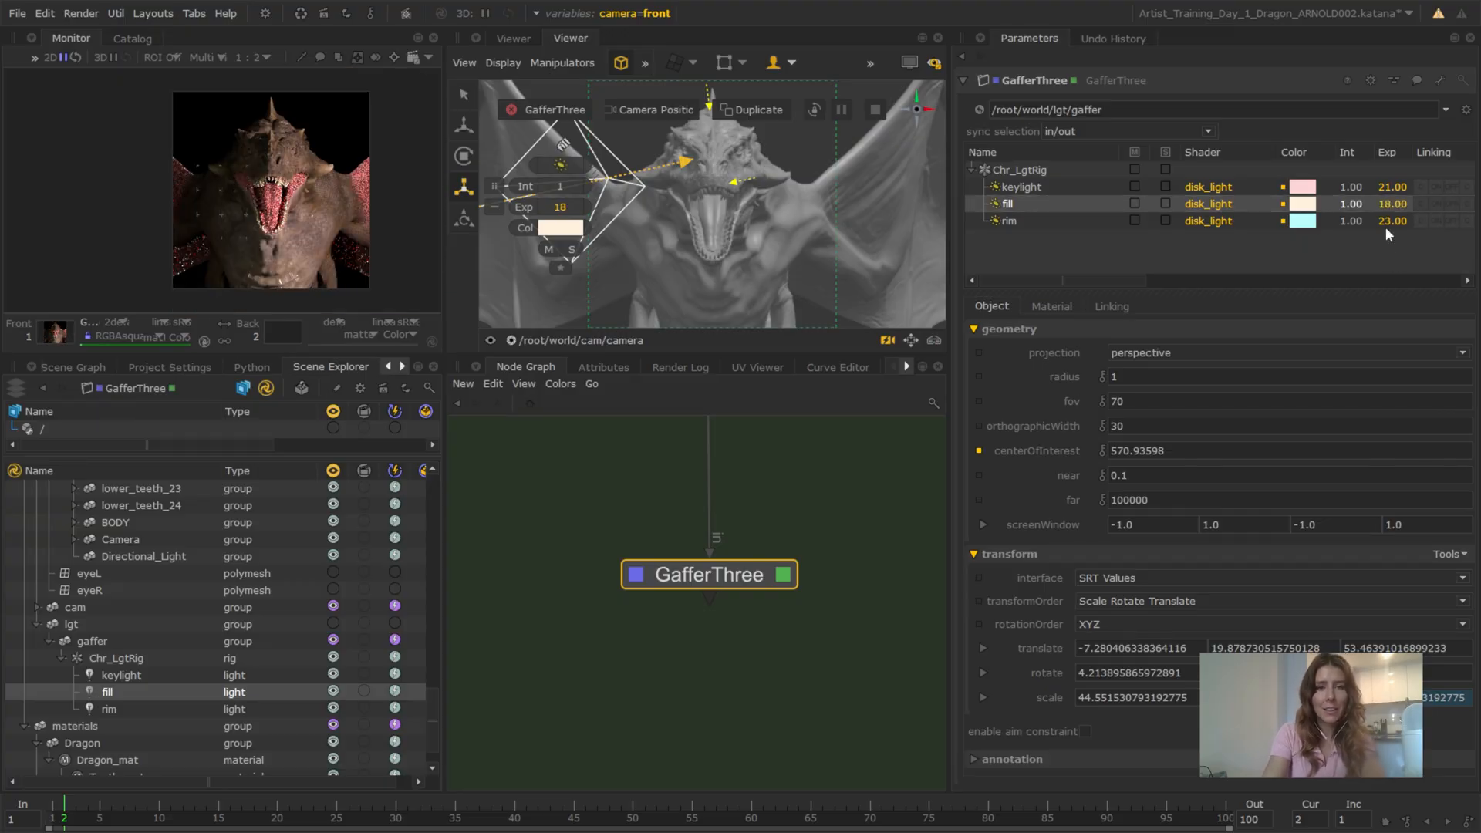
{"action": "scroll", "coordinate": [315, 146], "scroll_direction": "up", "scroll_amount": 6}
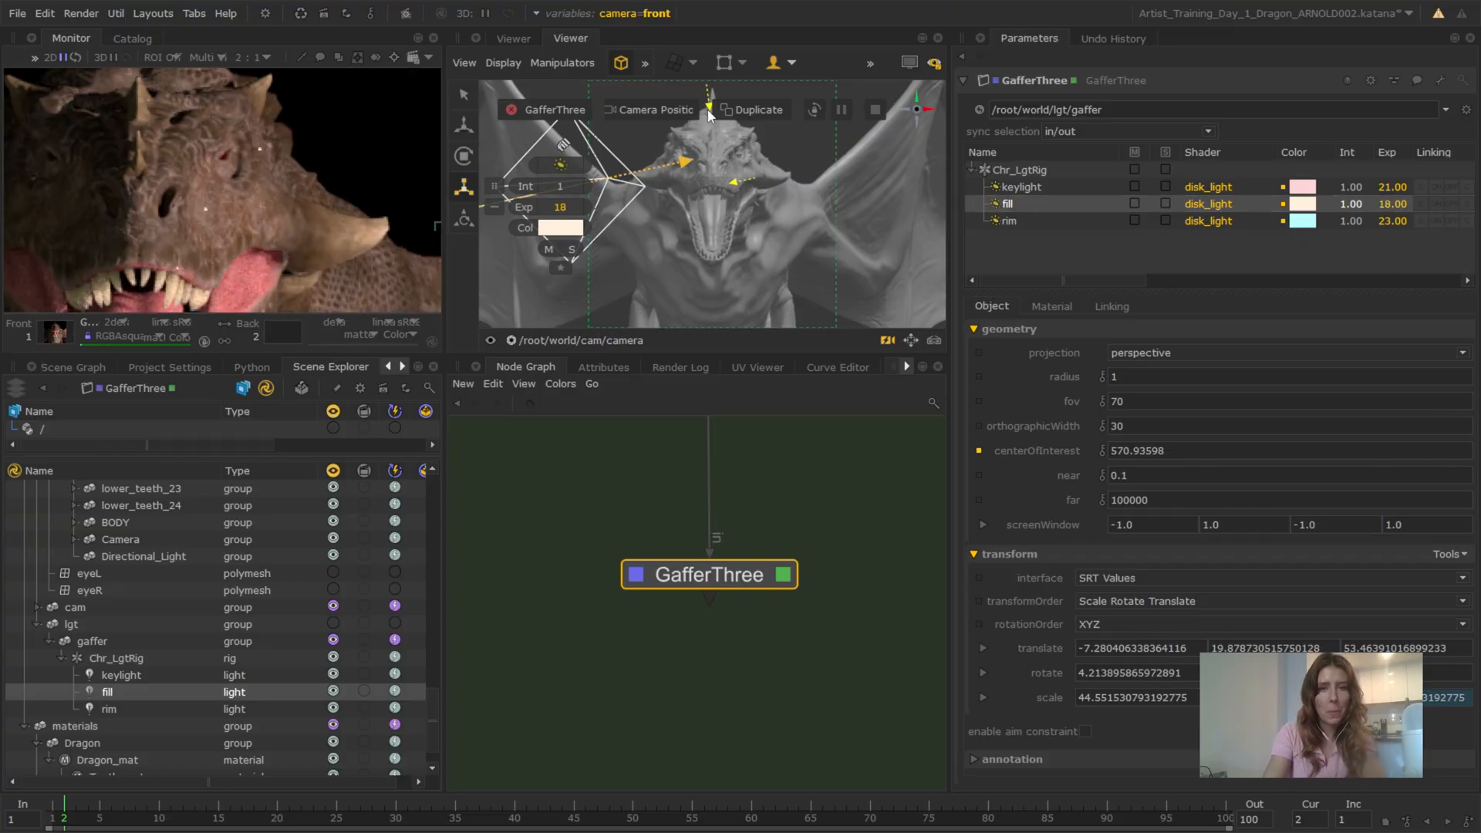
{"action": "scroll", "coordinate": [318, 111], "scroll_direction": "down", "scroll_amount": 1}
{"action": "scroll", "coordinate": [235, 164], "scroll_direction": "down", "scroll_amount": 1}
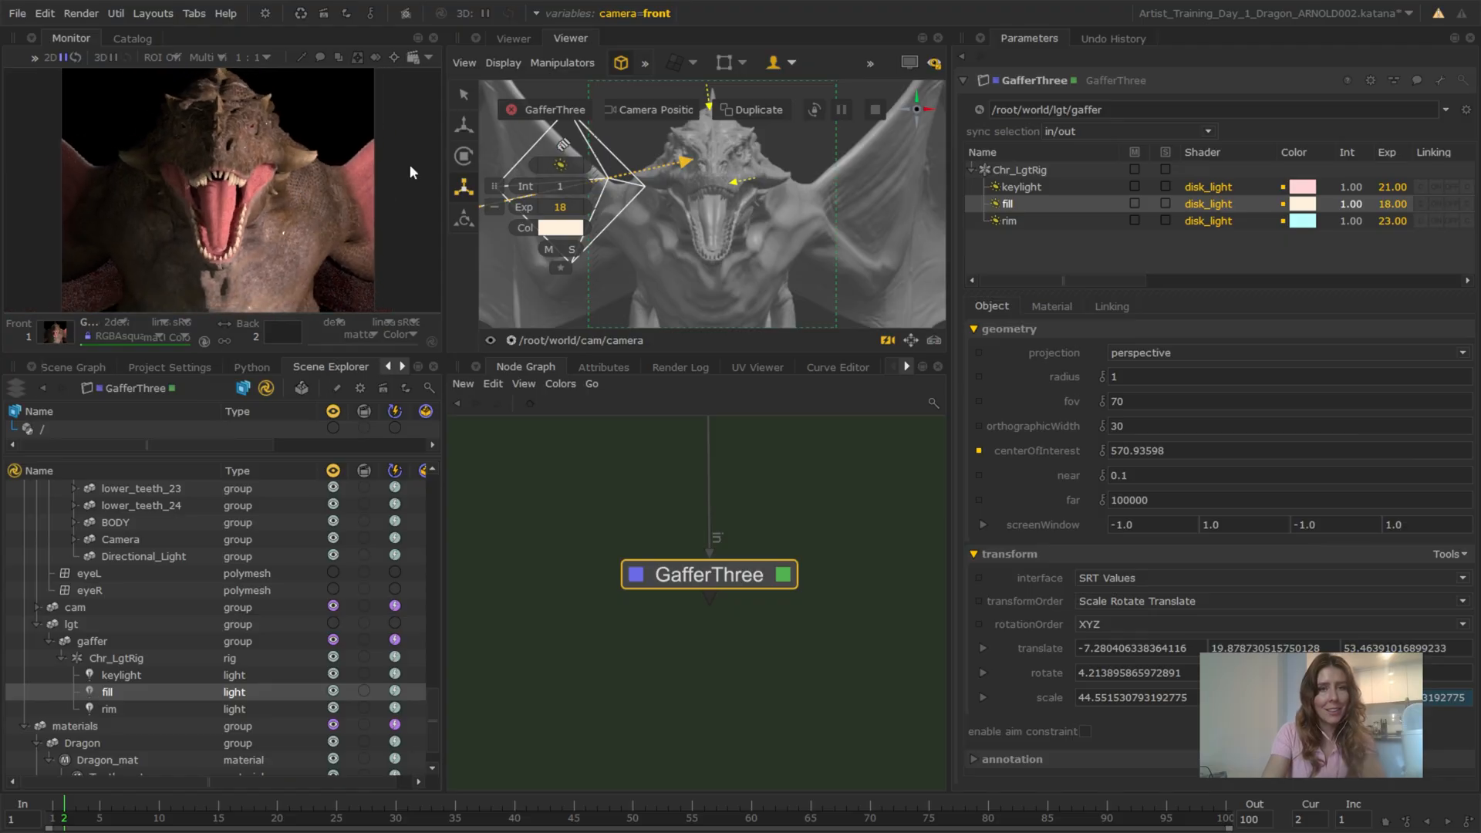
{"action": "left_click", "coordinate": [655, 16]}
{"action": "left_click", "coordinate": [659, 81]}
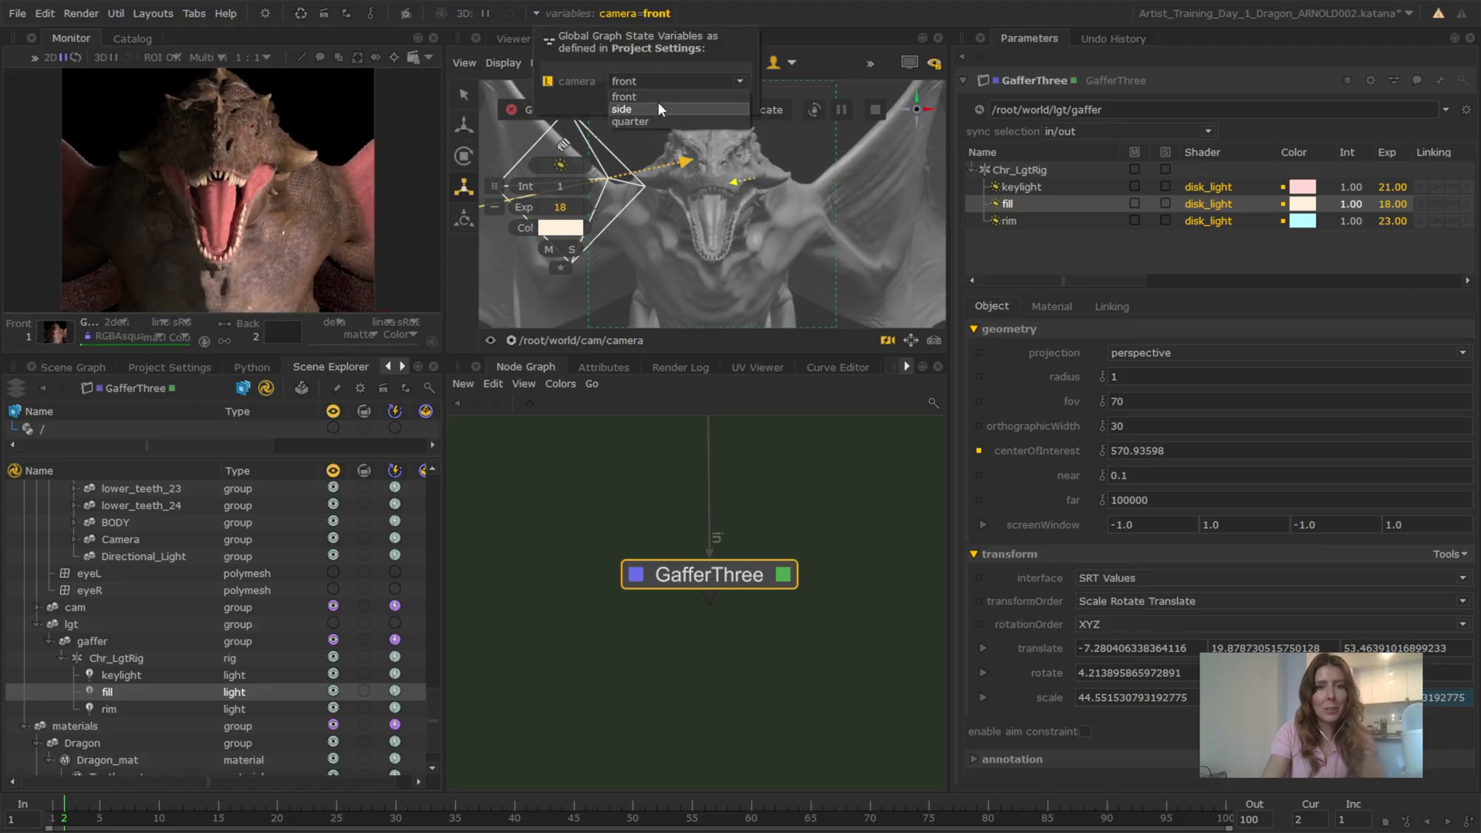
{"action": "left_click", "coordinate": [658, 109]}
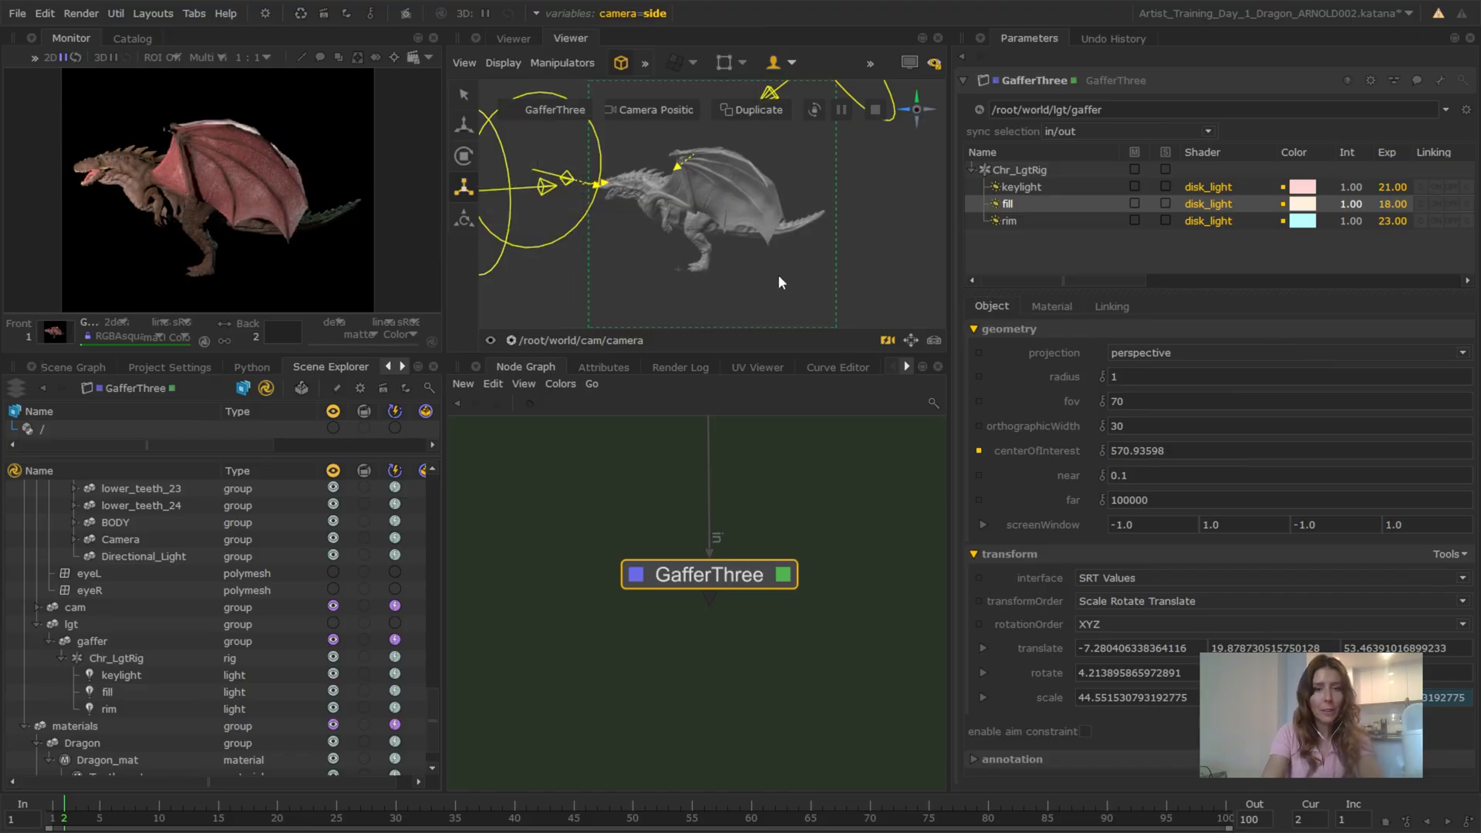
In an enlarged persp view, select the fill light and scale its disk up uniformly to about 48
{"action": "key", "text": "space"}
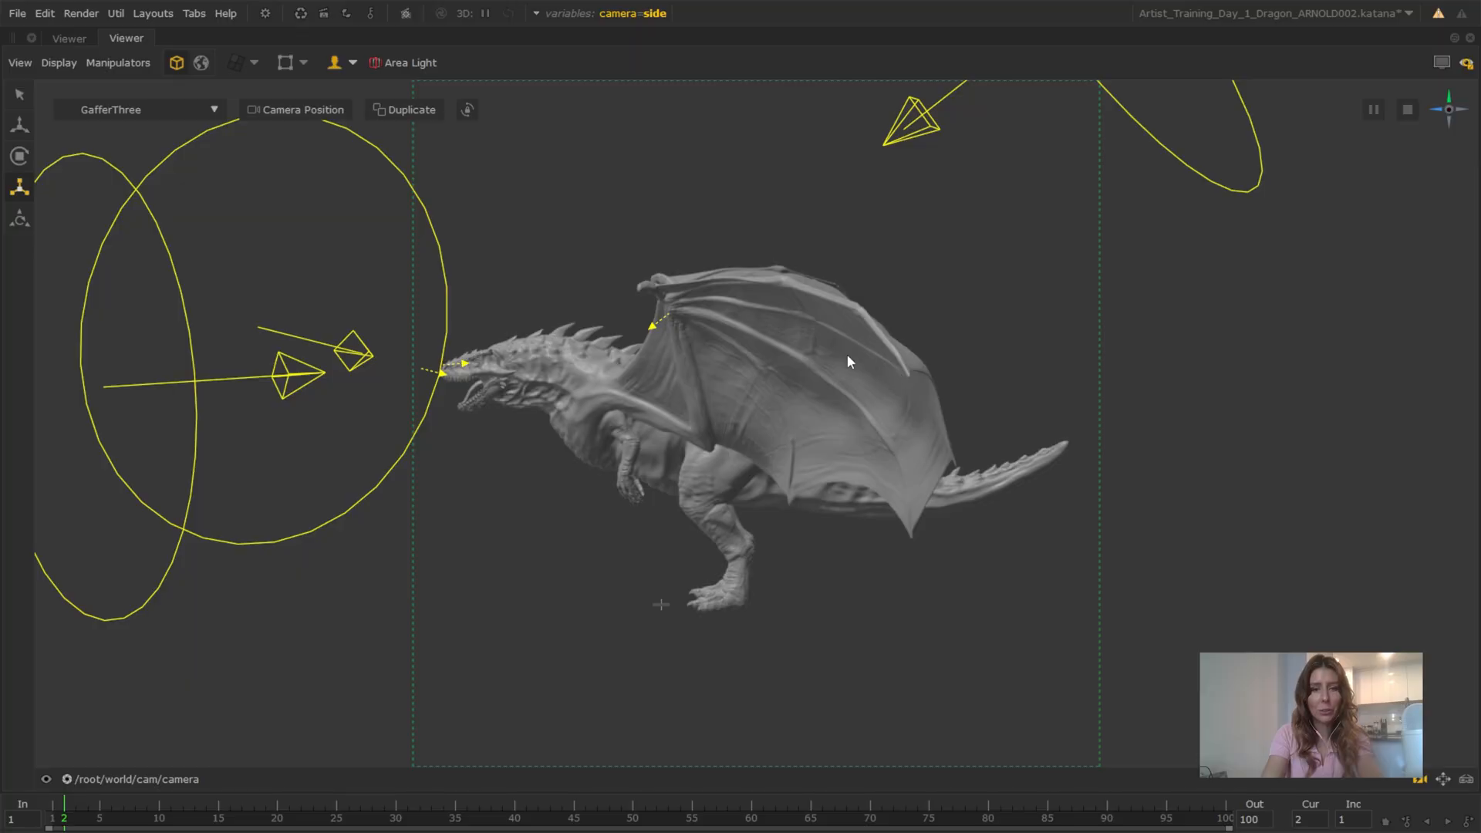
{"action": "left_click", "coordinate": [154, 779]}
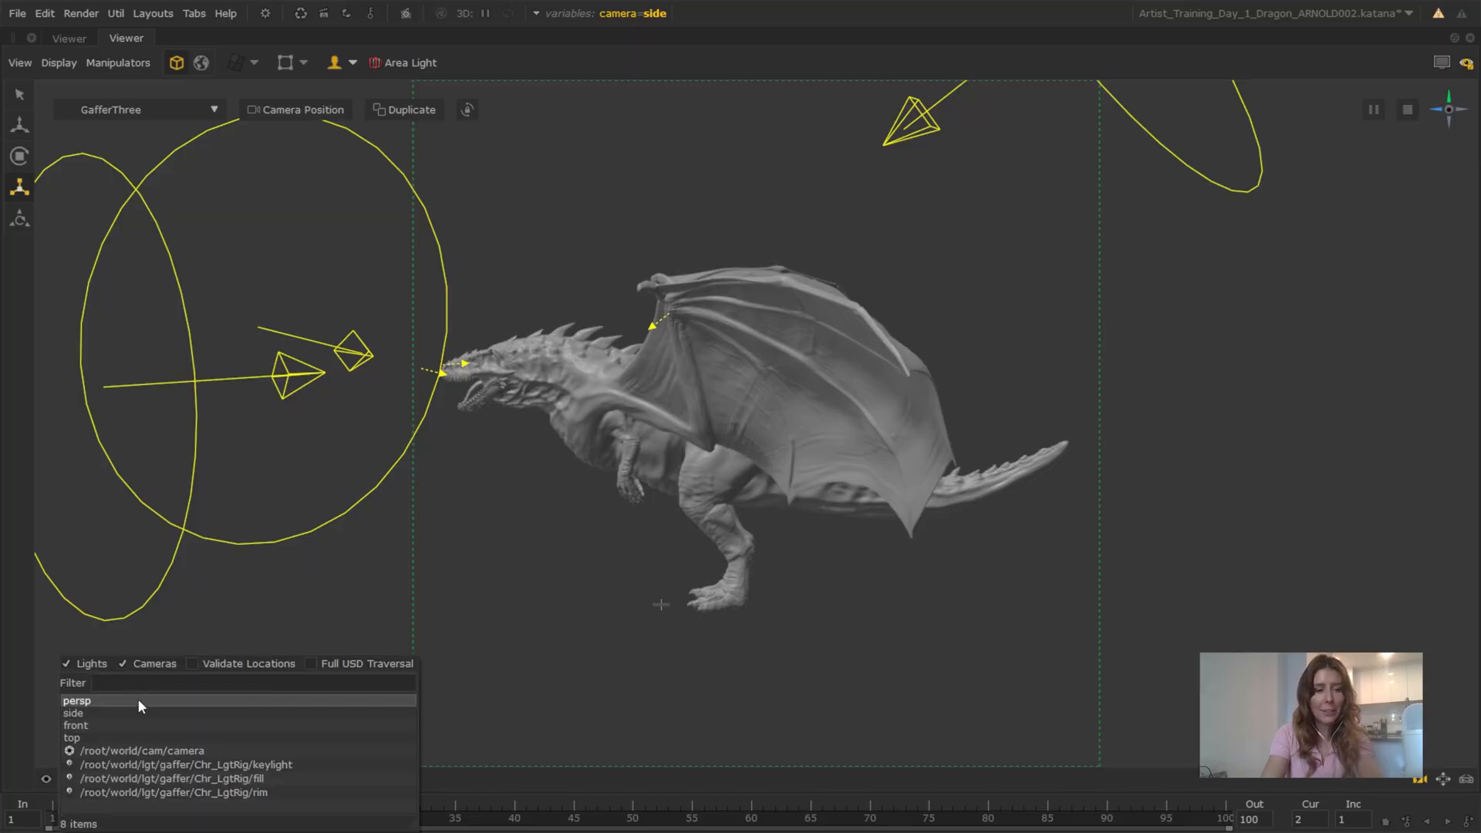
{"action": "left_click", "coordinate": [138, 699]}
{"action": "left_click_drag", "start_coordinate": [761, 407], "coordinate": [832, 494], "text": "alt"}
{"action": "left_click_drag", "start_coordinate": [1063, 486], "coordinate": [1053, 525]}
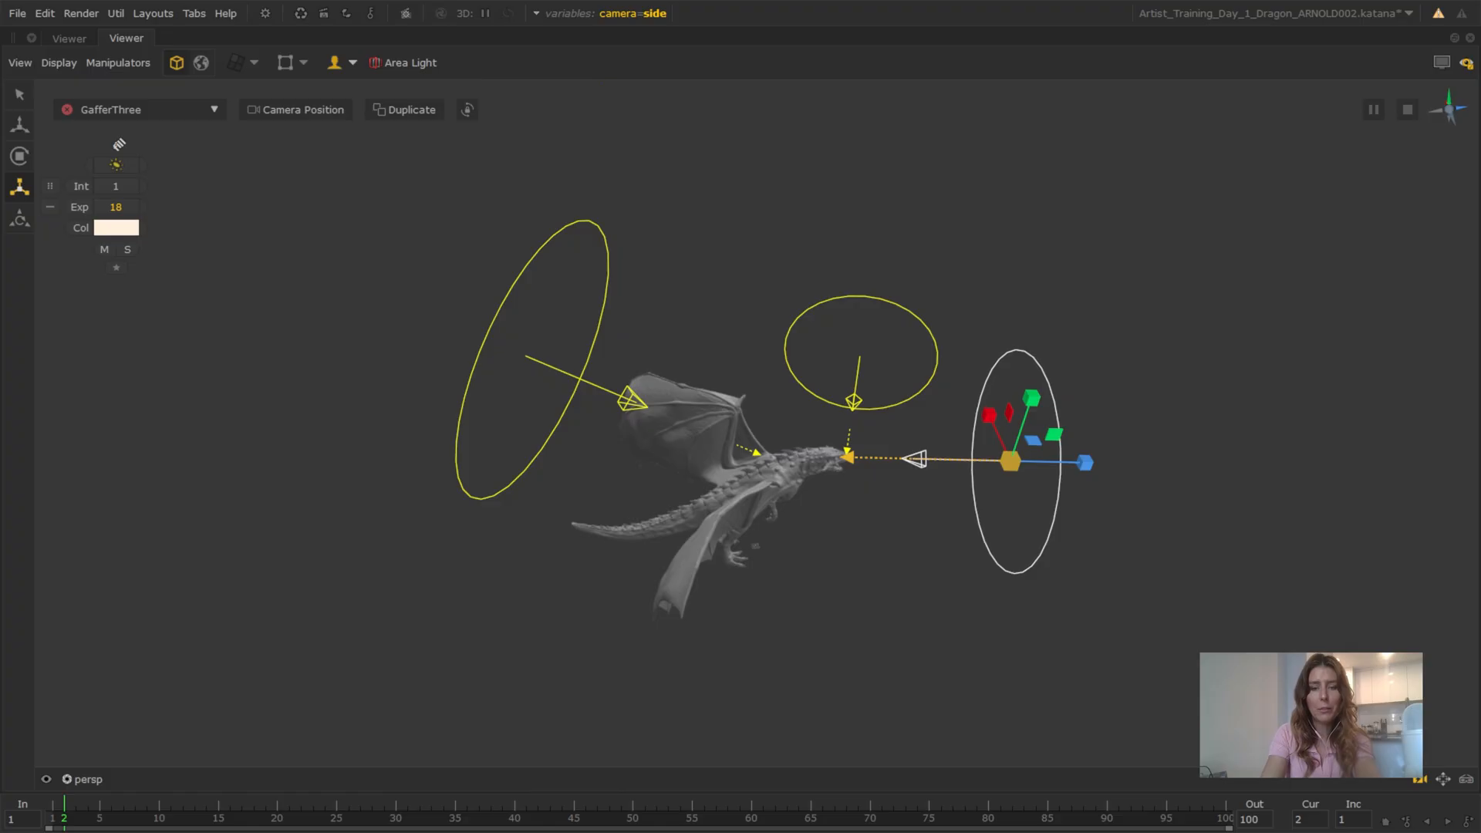
{"action": "left_click_drag", "start_coordinate": [846, 331], "coordinate": [952, 433], "text": "alt"}
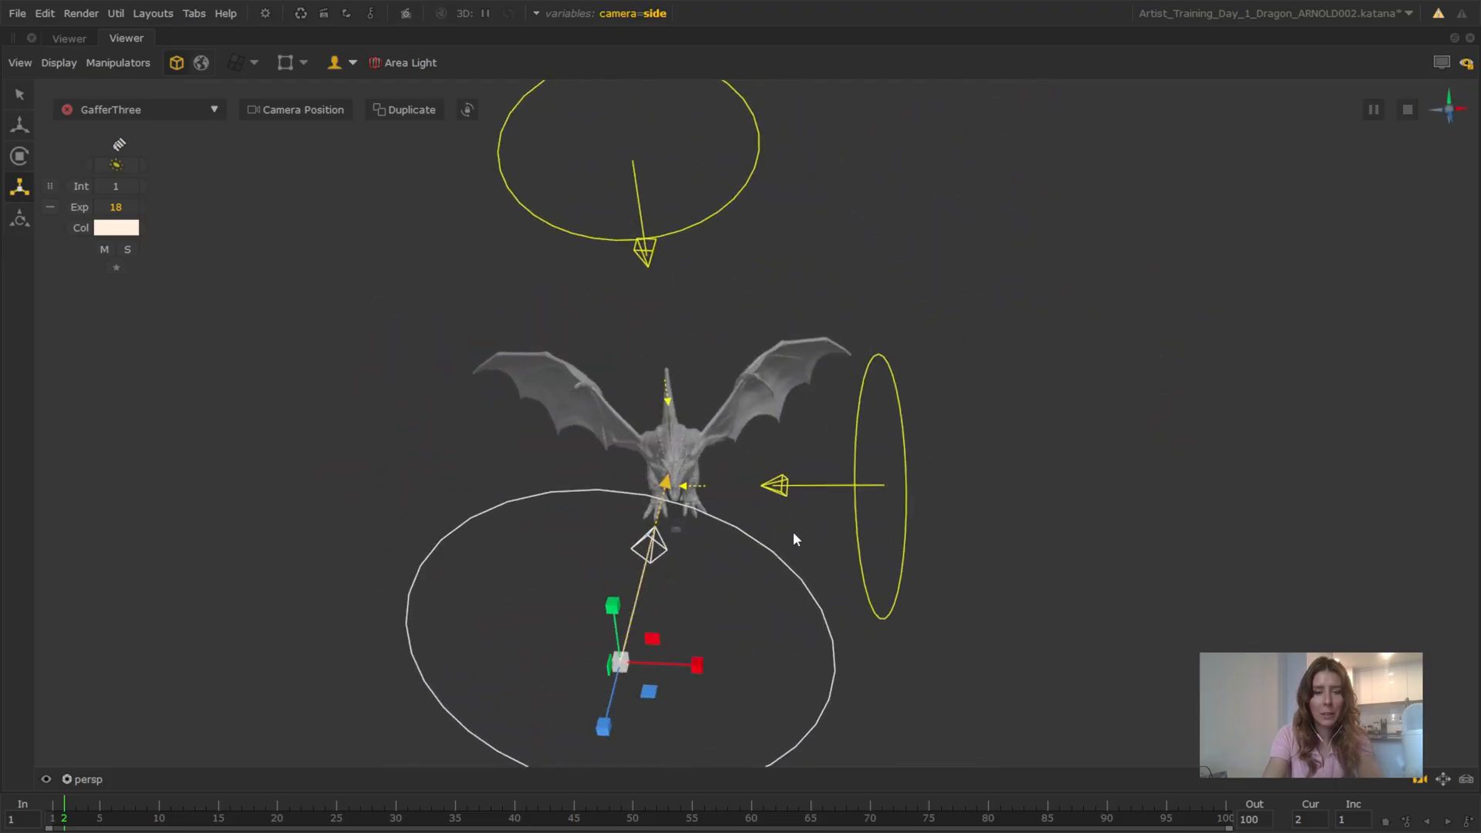
Select the keylight, raise it above the dragon and rotate it down toward the snout
{"action": "scroll", "coordinate": [794, 533], "scroll_direction": "up", "scroll_amount": 5}
{"action": "left_click_drag", "start_coordinate": [838, 503], "coordinate": [521, 429], "text": "alt"}
{"action": "scroll", "coordinate": [631, 461], "scroll_direction": "up", "scroll_amount": 2}
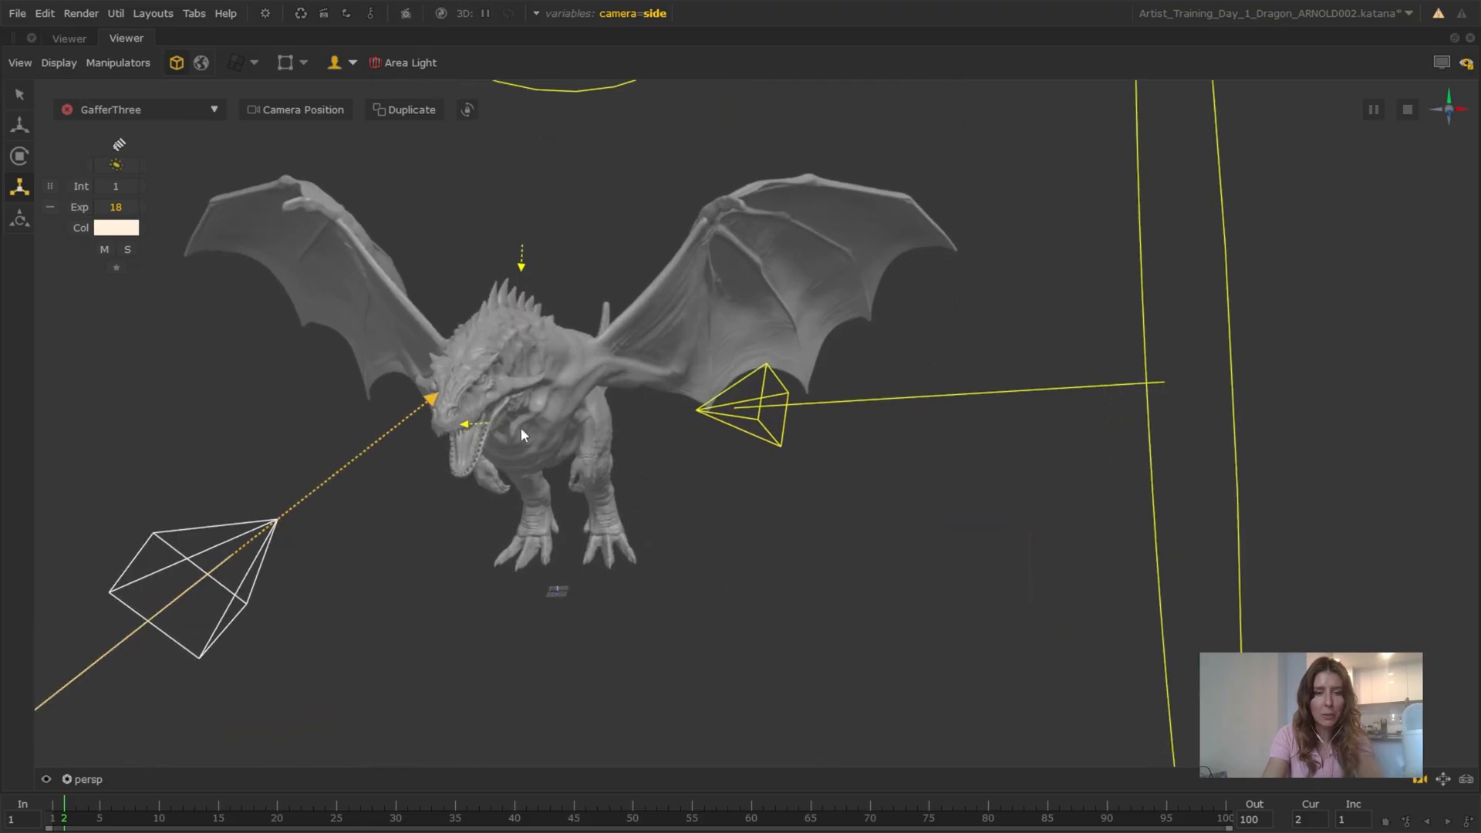
{"action": "left_click", "coordinate": [1186, 309]}
{"action": "scroll", "coordinate": [1021, 357], "scroll_direction": "down", "scroll_amount": 5}
{"action": "left_click_drag", "start_coordinate": [729, 441], "coordinate": [746, 446], "text": "alt"}
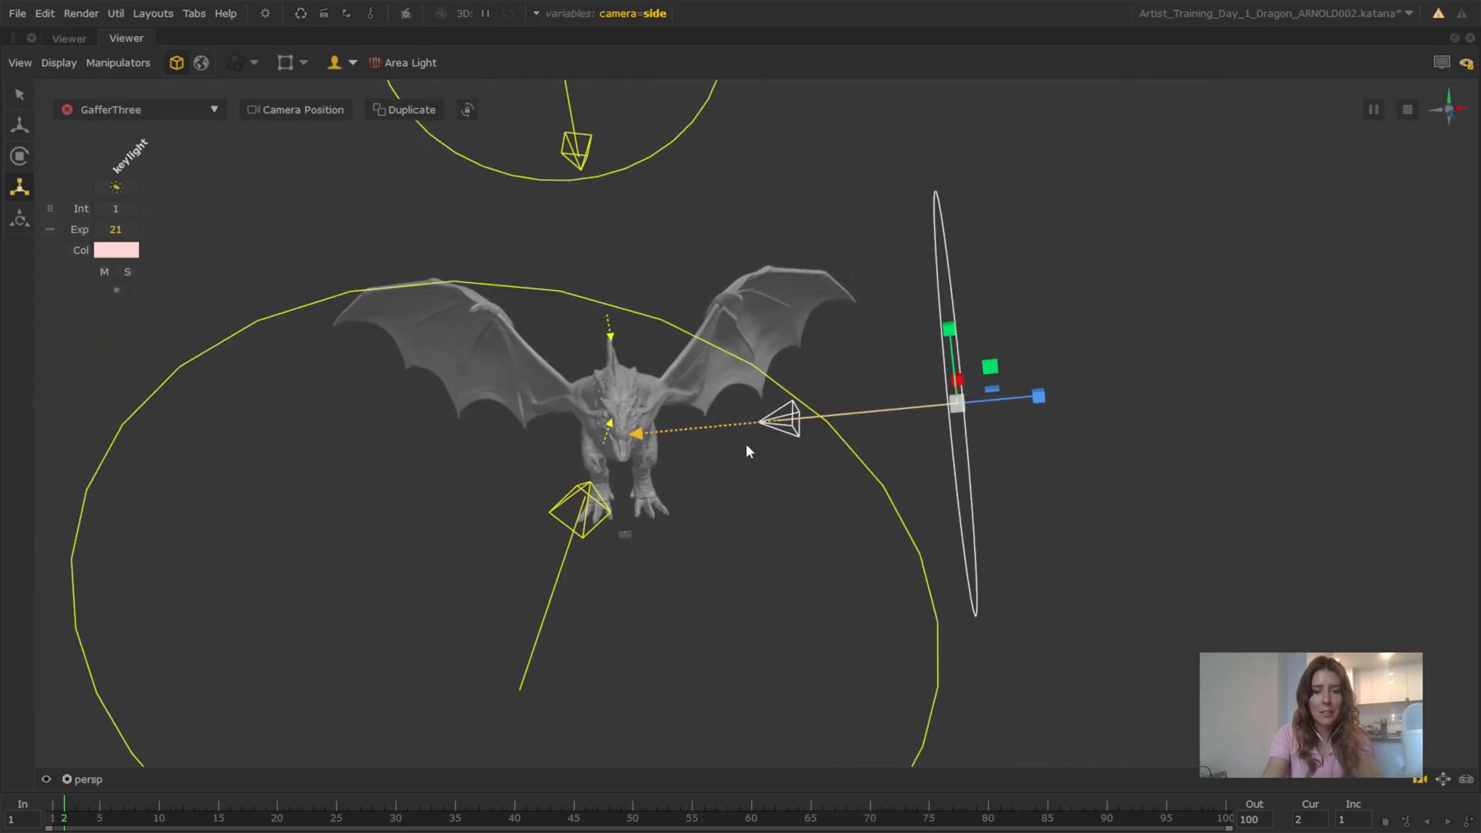
{"action": "key", "text": "w"}
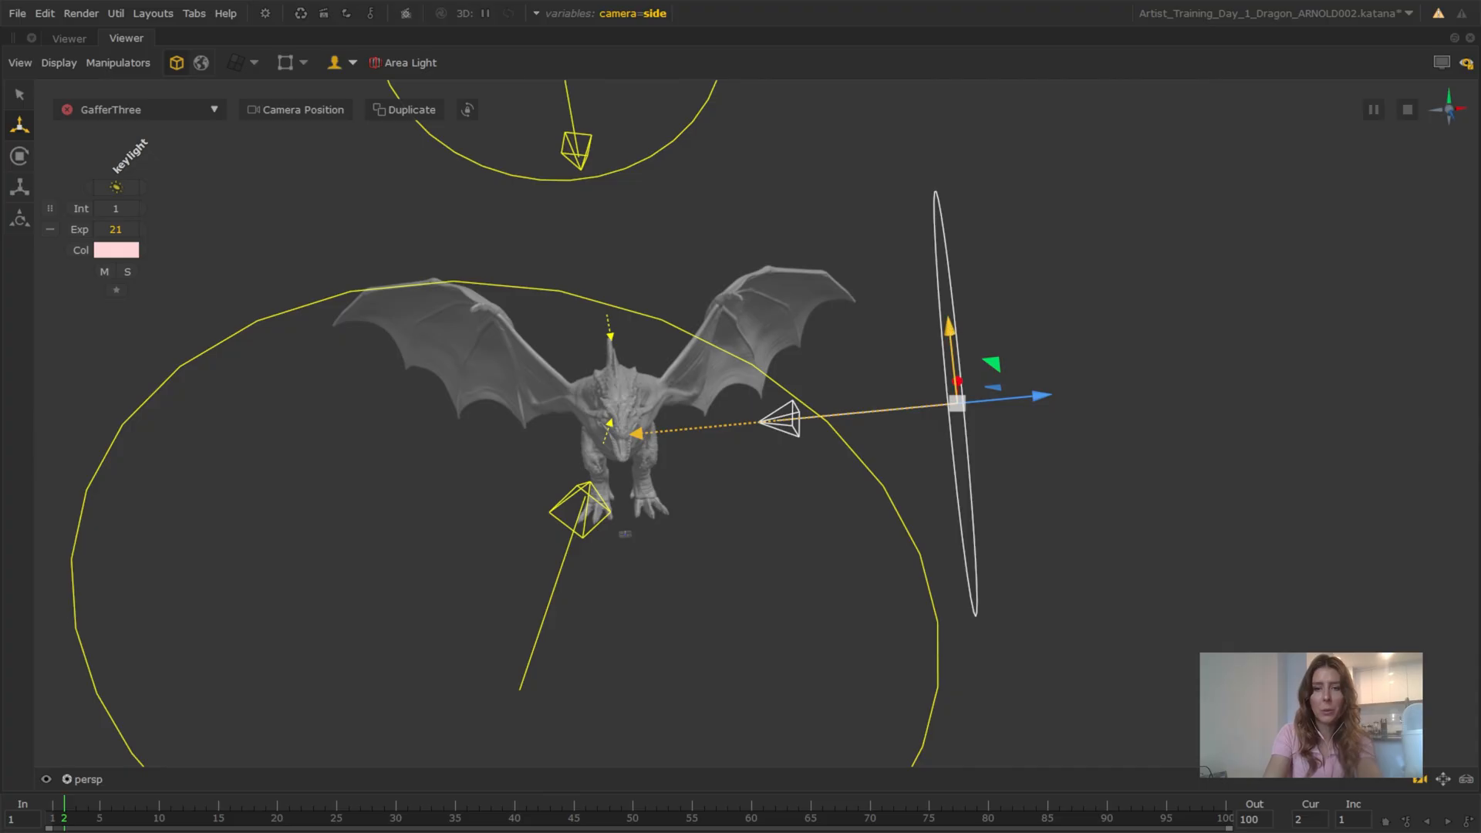
{"action": "left_click_drag", "start_coordinate": [928, 330], "coordinate": [937, 288]}
{"action": "key", "text": "e"}
{"action": "mouse_move", "coordinate": [846, 387]}
{"action": "left_mouse_down", "text": "alt"}
{"action": "mouse_move", "coordinate": [803, 400]}
{"action": "mouse_move", "coordinate": [879, 403]}
{"action": "mouse_move", "coordinate": [704, 421]}
{"action": "mouse_move", "coordinate": [827, 409]}
{"action": "mouse_move", "coordinate": [843, 392]}
{"action": "mouse_move", "coordinate": [822, 390]}
{"action": "left_mouse_up", "text": "alt"}
Look through the scene camera with the live render overlay on, and set the camera variable to front
{"action": "left_click", "coordinate": [85, 779]}
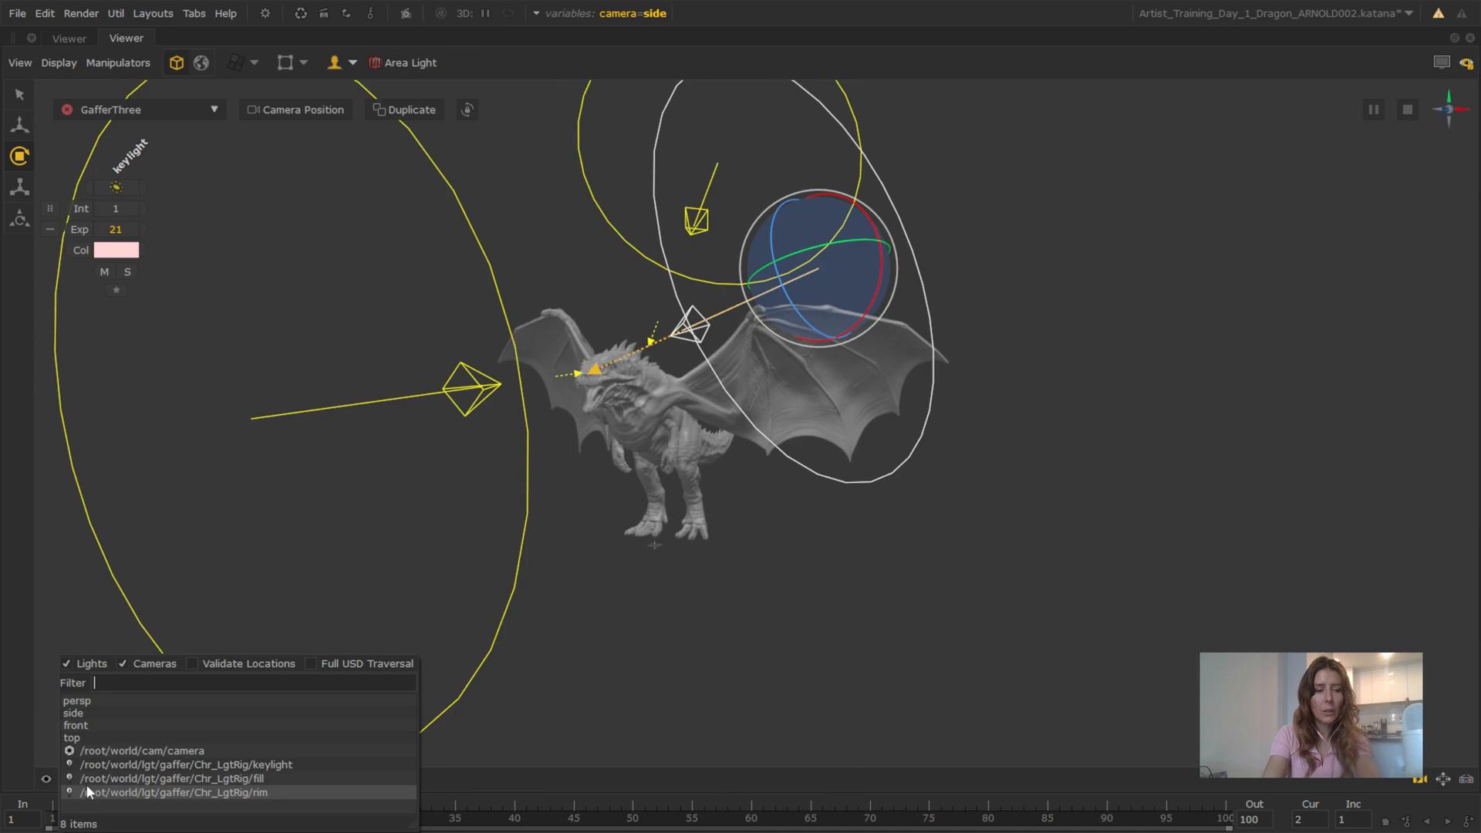
{"action": "left_click", "coordinate": [145, 751]}
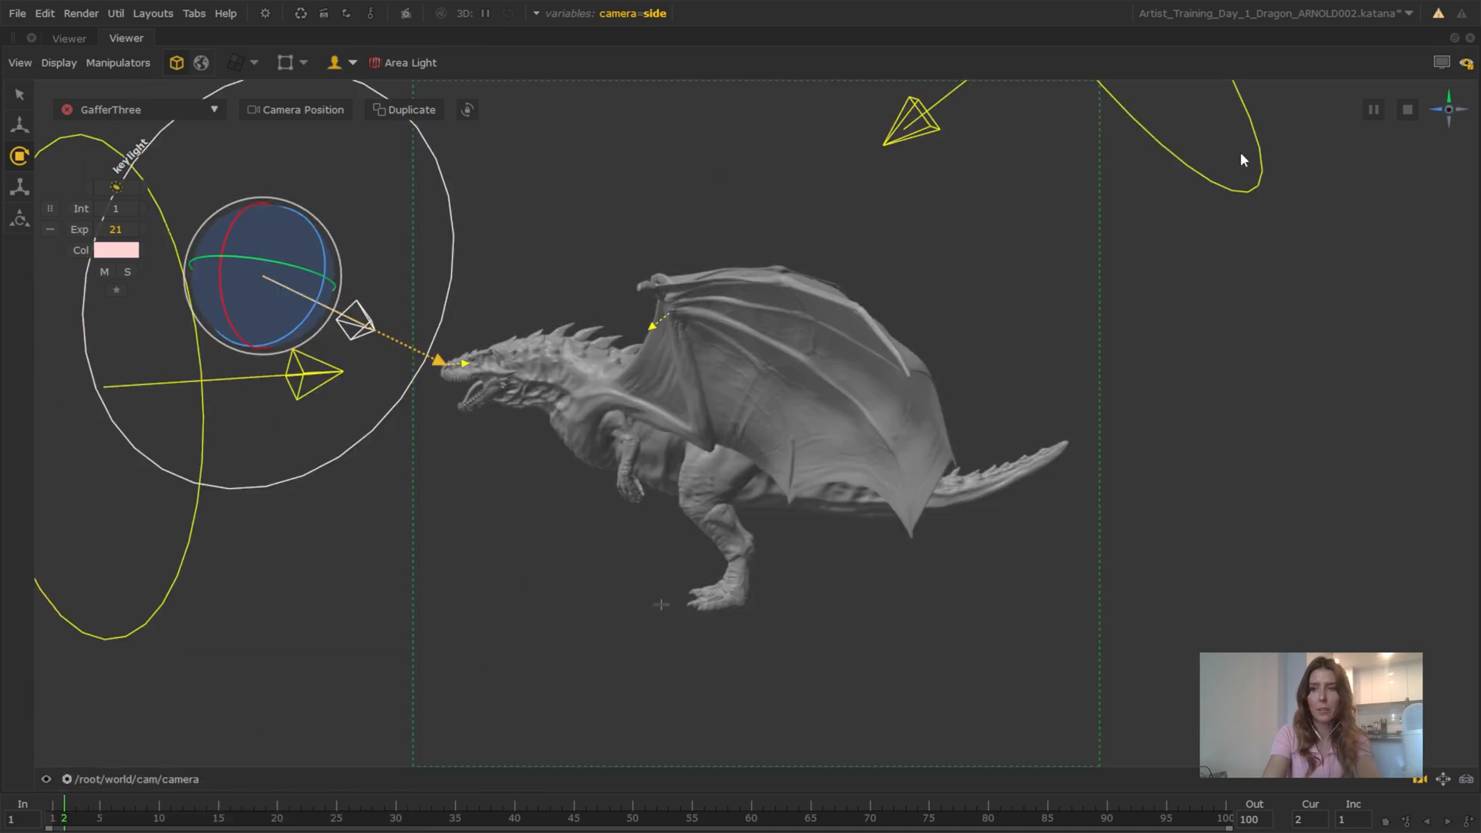
{"action": "left_click", "coordinate": [1440, 66]}
{"action": "left_click", "coordinate": [604, 14]}
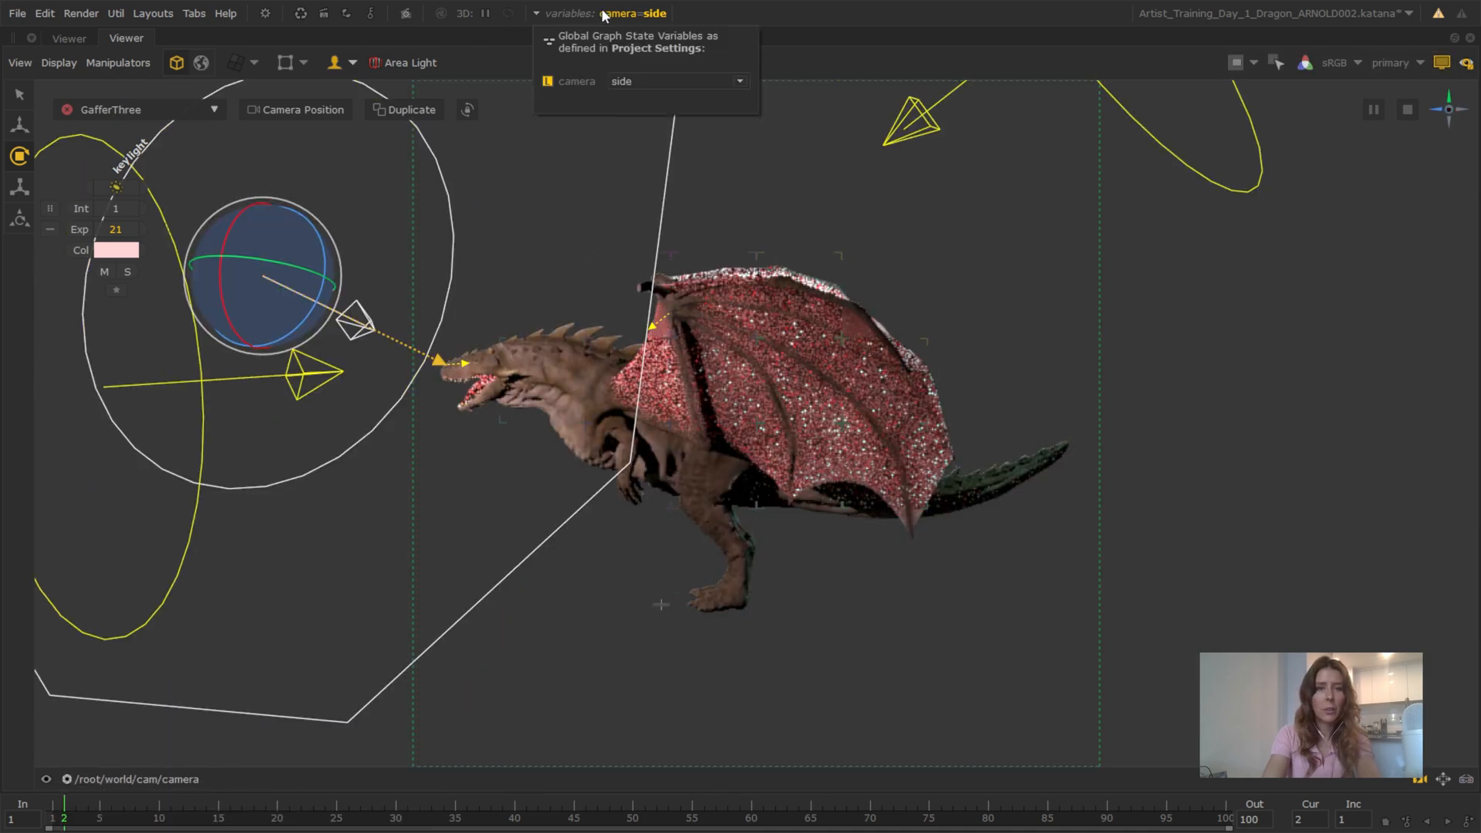
{"action": "left_click", "coordinate": [647, 81]}
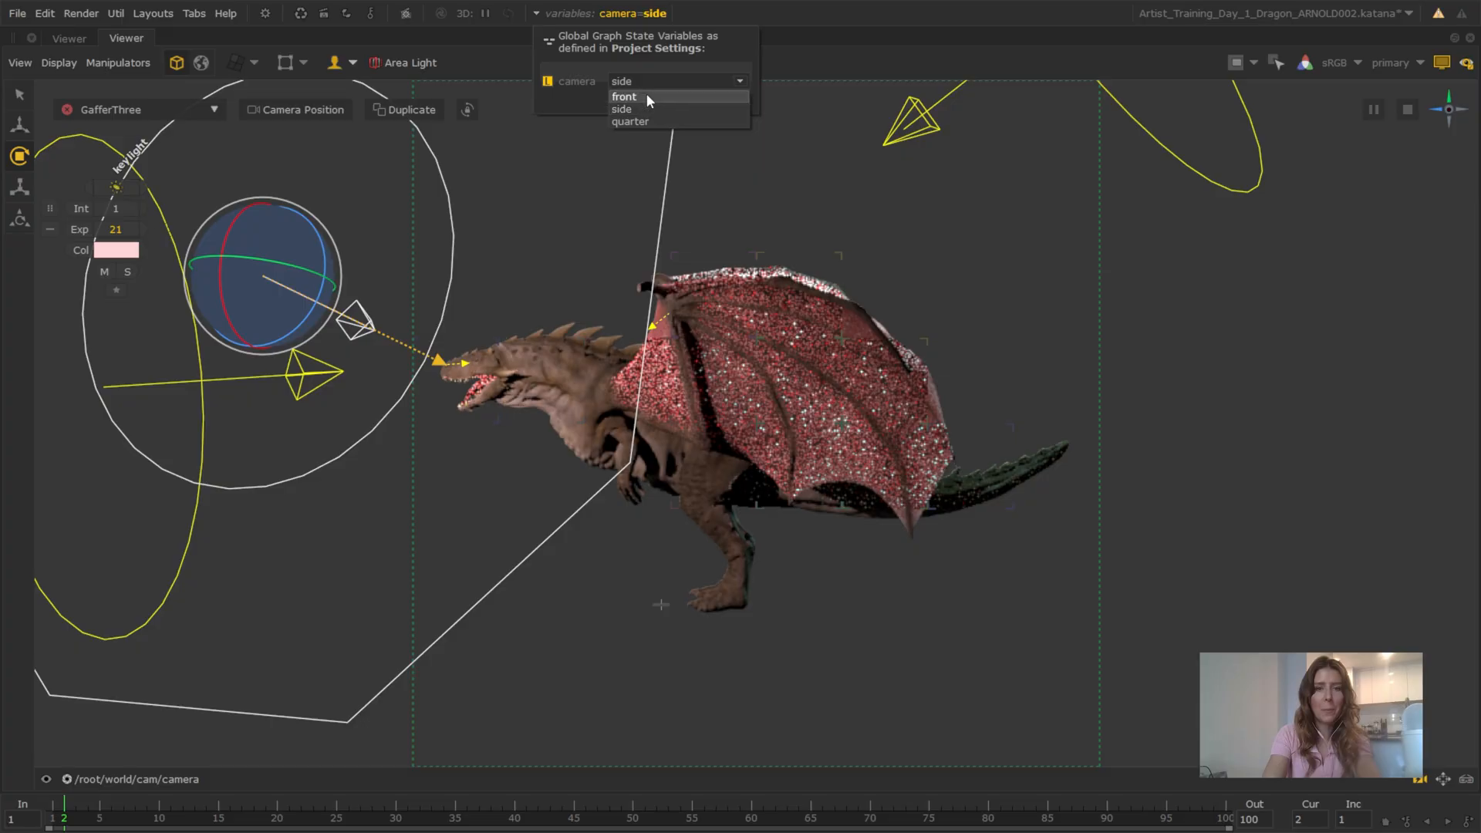
{"action": "left_click", "coordinate": [646, 96]}
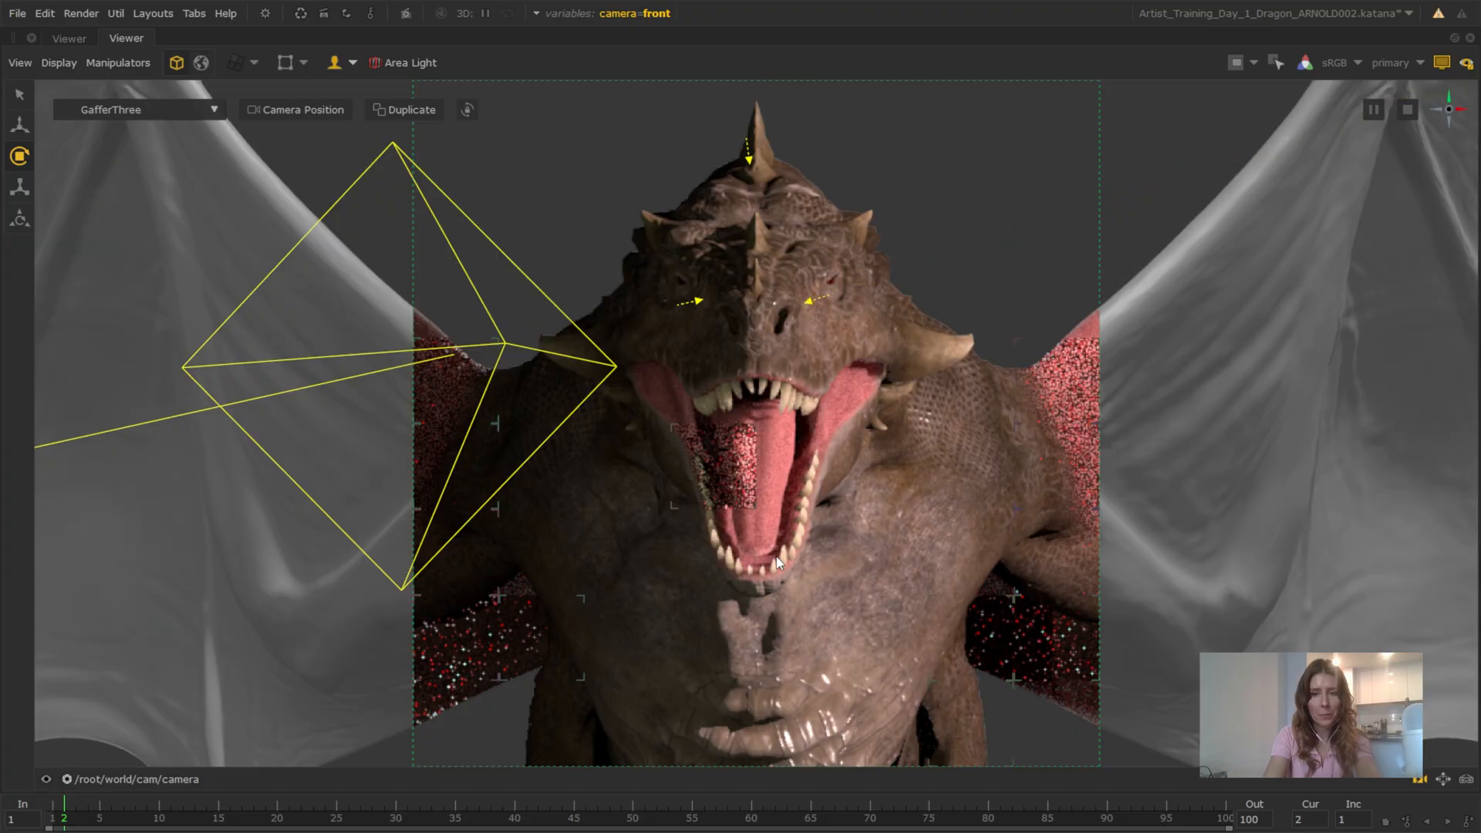
Restore the full layout, enter the dragon's NetworkMaterialCreate node and show the parameters of its standard_surface shader
{"action": "key", "text": "space"}
{"action": "scroll", "coordinate": [755, 677], "scroll_direction": "down", "scroll_amount": 3}
{"action": "middle_click_drag", "start_coordinate": [755, 677], "coordinate": [742, 443]}
{"action": "scroll", "coordinate": [735, 540], "scroll_direction": "down", "scroll_amount": 3}
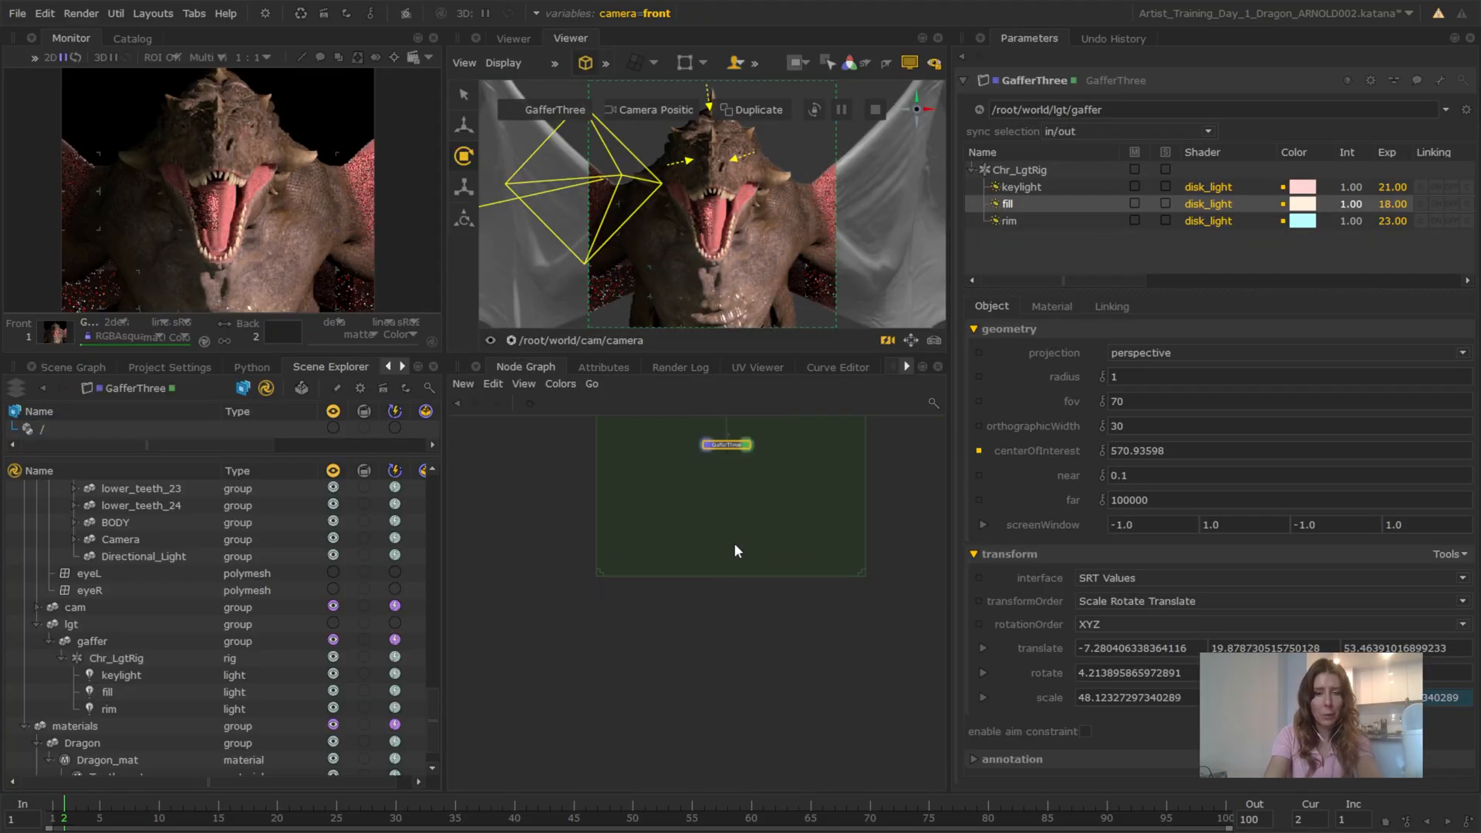
{"action": "middle_click_drag", "start_coordinate": [734, 543], "coordinate": [728, 606]}
{"action": "middle_click_drag", "start_coordinate": [751, 470], "coordinate": [793, 604]}
{"action": "scroll", "coordinate": [802, 544], "scroll_direction": "up", "scroll_amount": 5}
{"action": "left_click", "coordinate": [785, 559]}
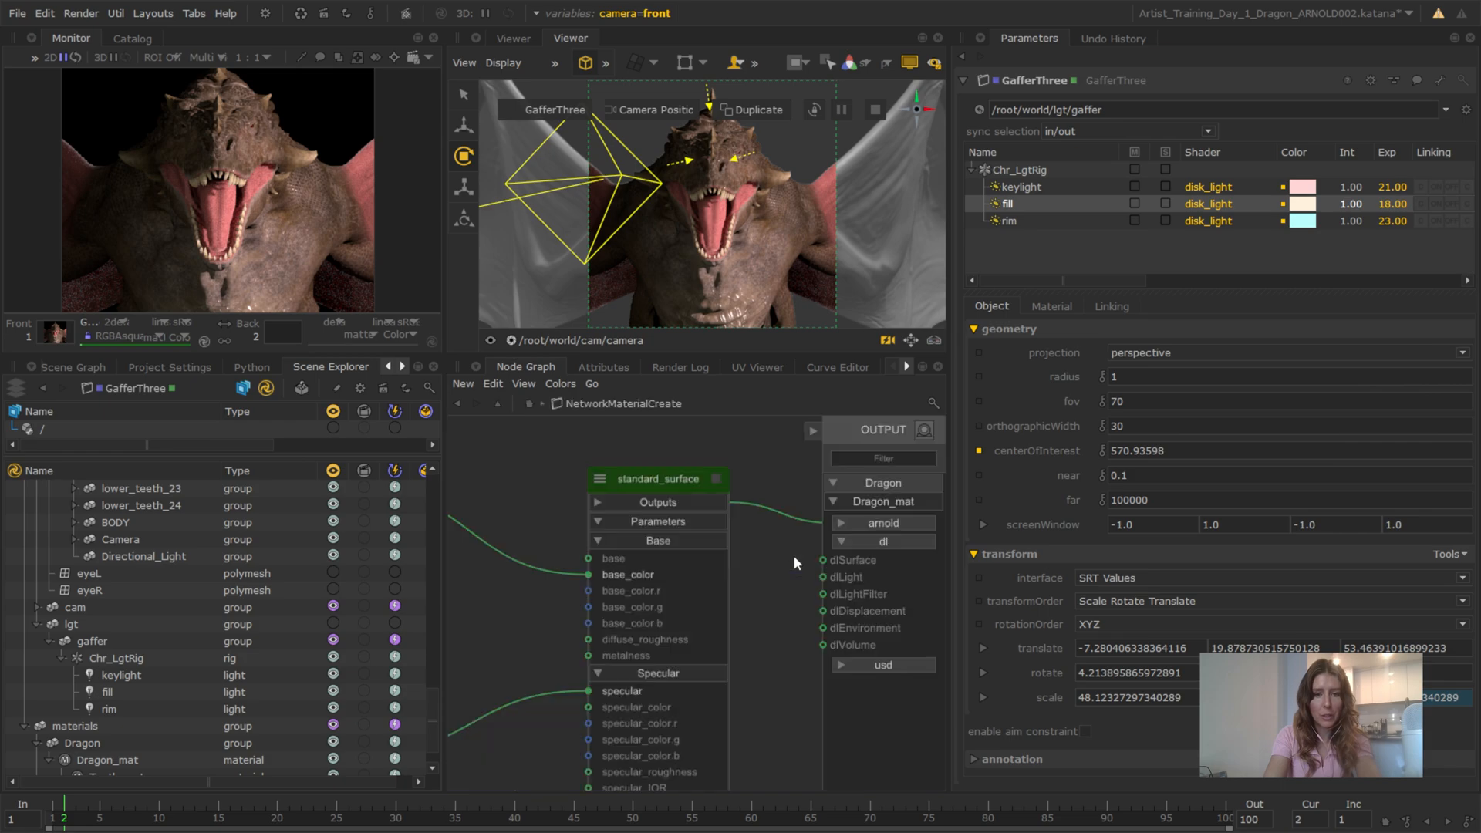
{"action": "double_click", "coordinate": [682, 486]}
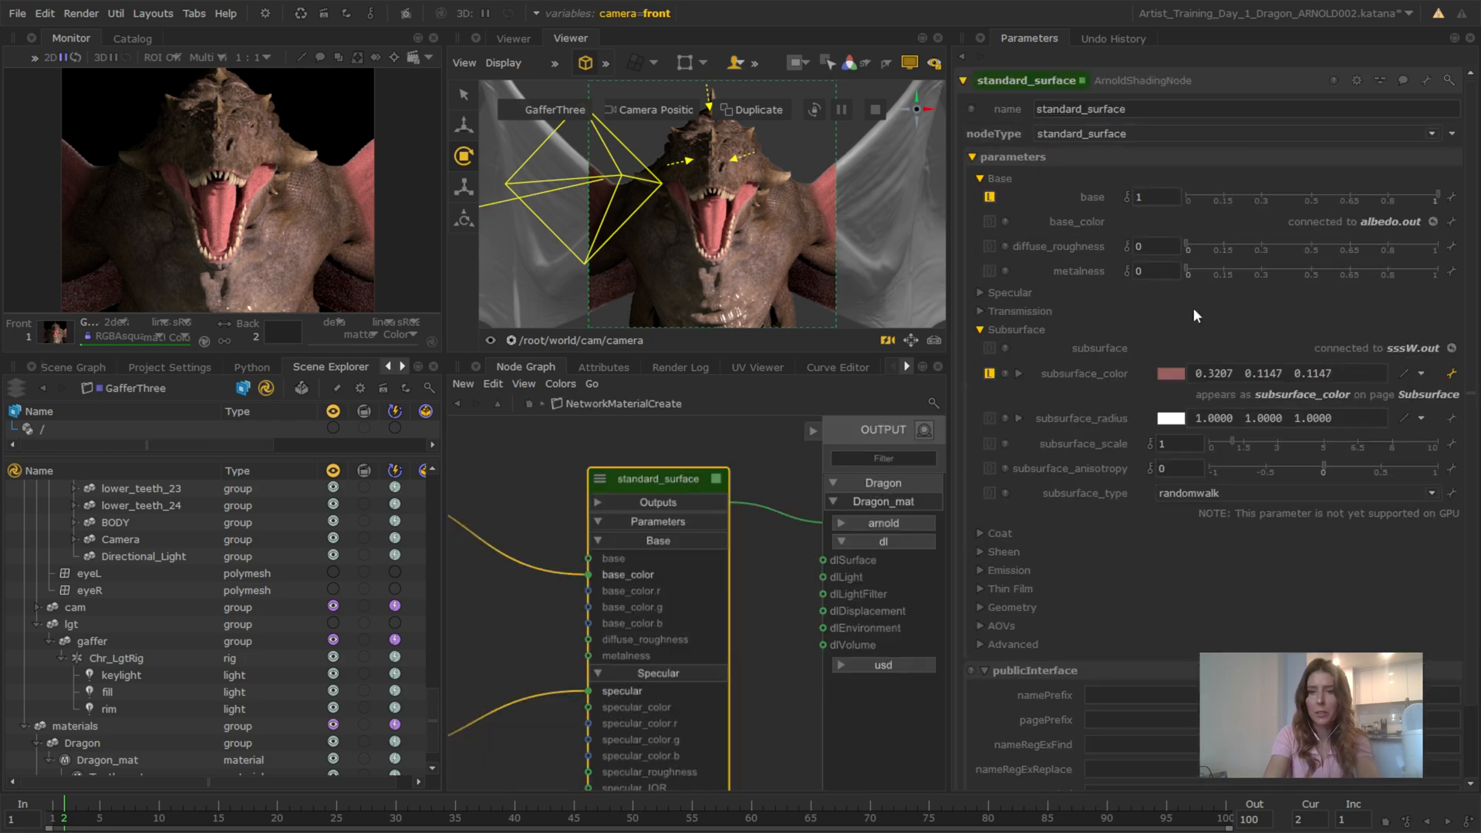
Expand the shader's Specular parameters and try specular_roughness at 0.5 before settling on 0.4
{"action": "left_click", "coordinate": [981, 293]}
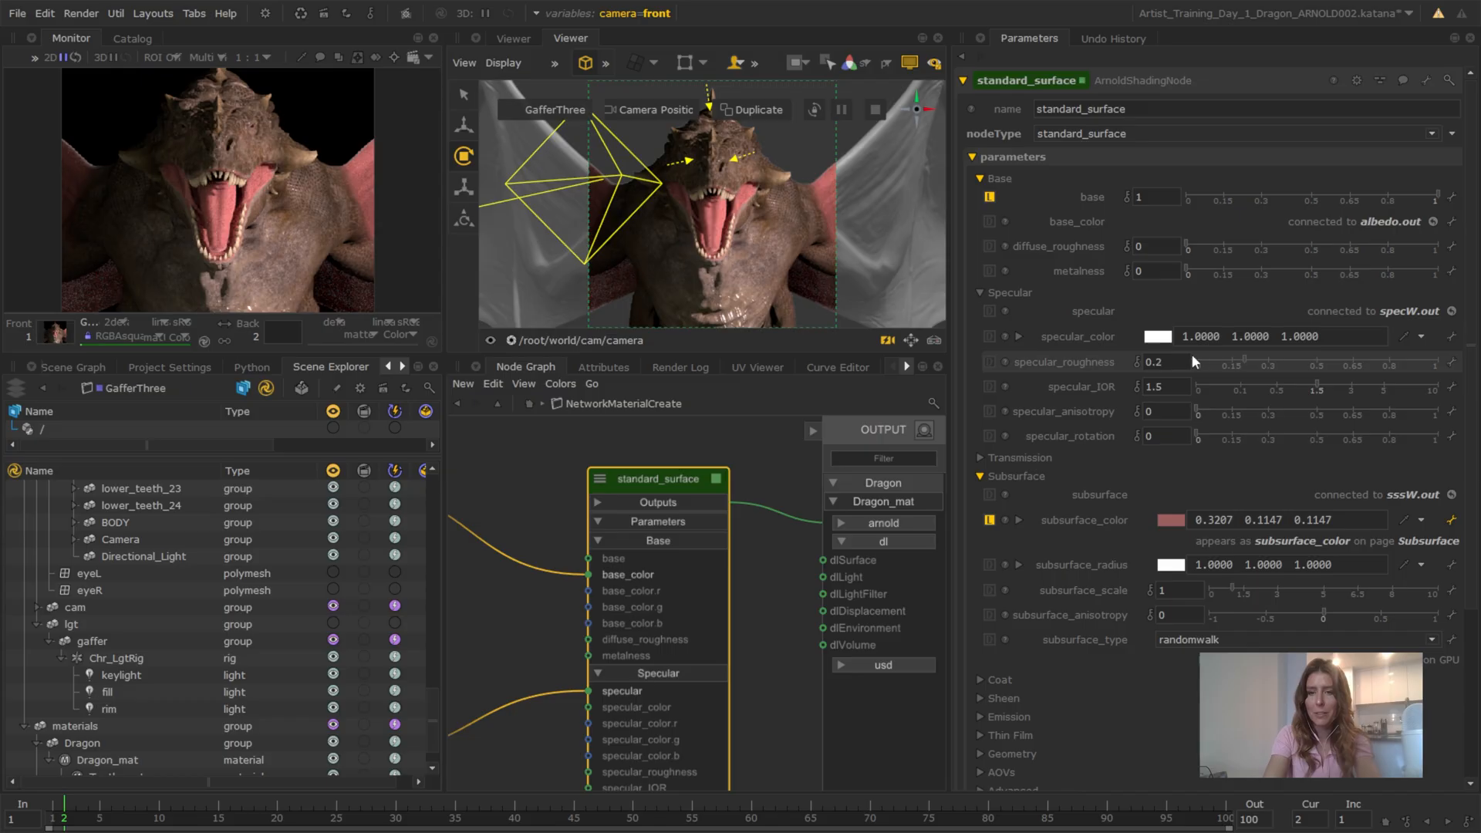
{"action": "left_click_drag", "start_coordinate": [1155, 362], "coordinate": [1251, 371]}
{"action": "key", "text": "BackSpace"}
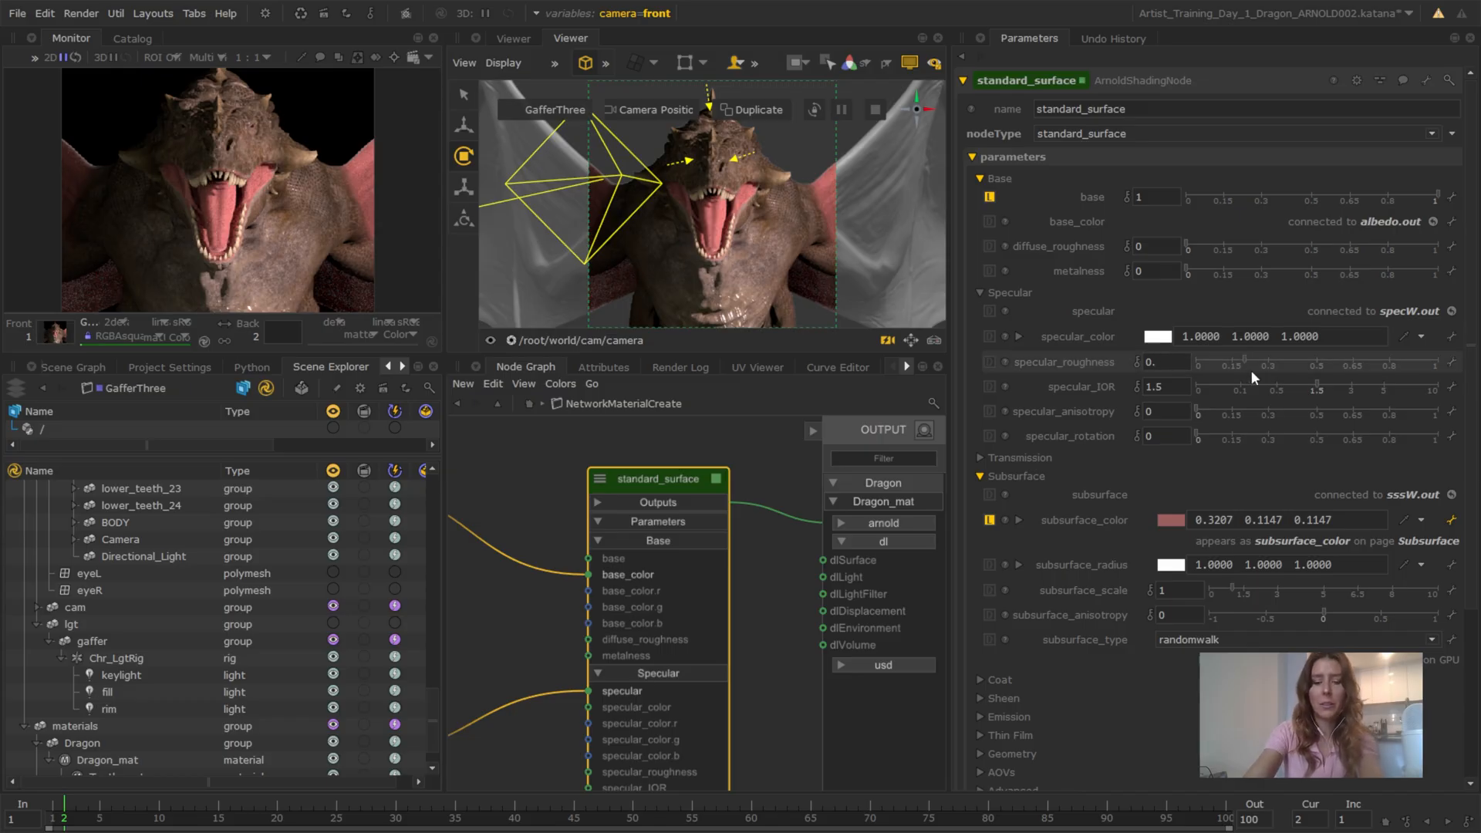
{"action": "type", "text": "5"}
{"action": "key", "text": "Return"}
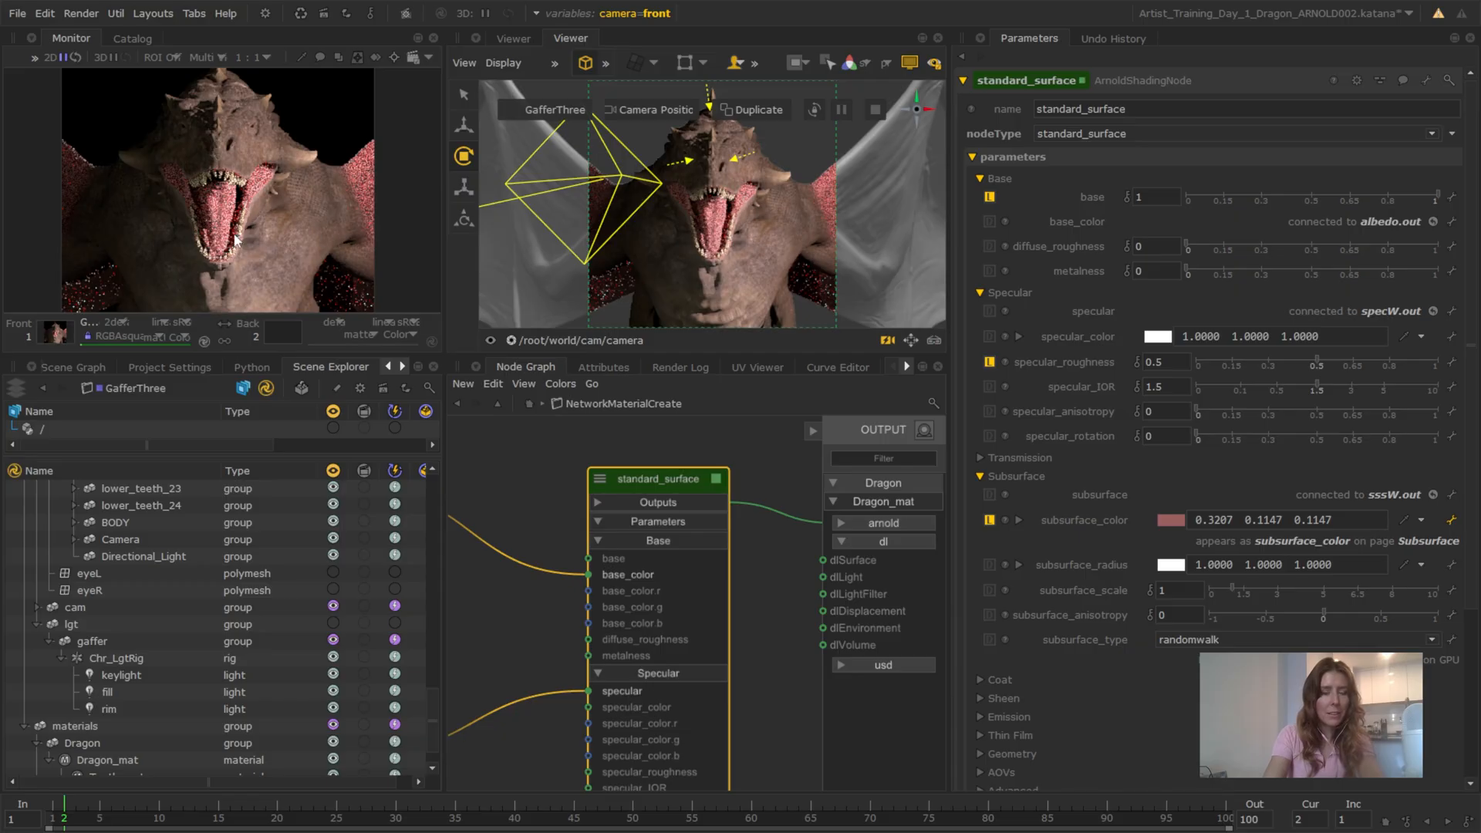
{"action": "double_click", "coordinate": [1160, 363]}
{"action": "type", "text": "4"}
{"action": "key", "text": "Return"}
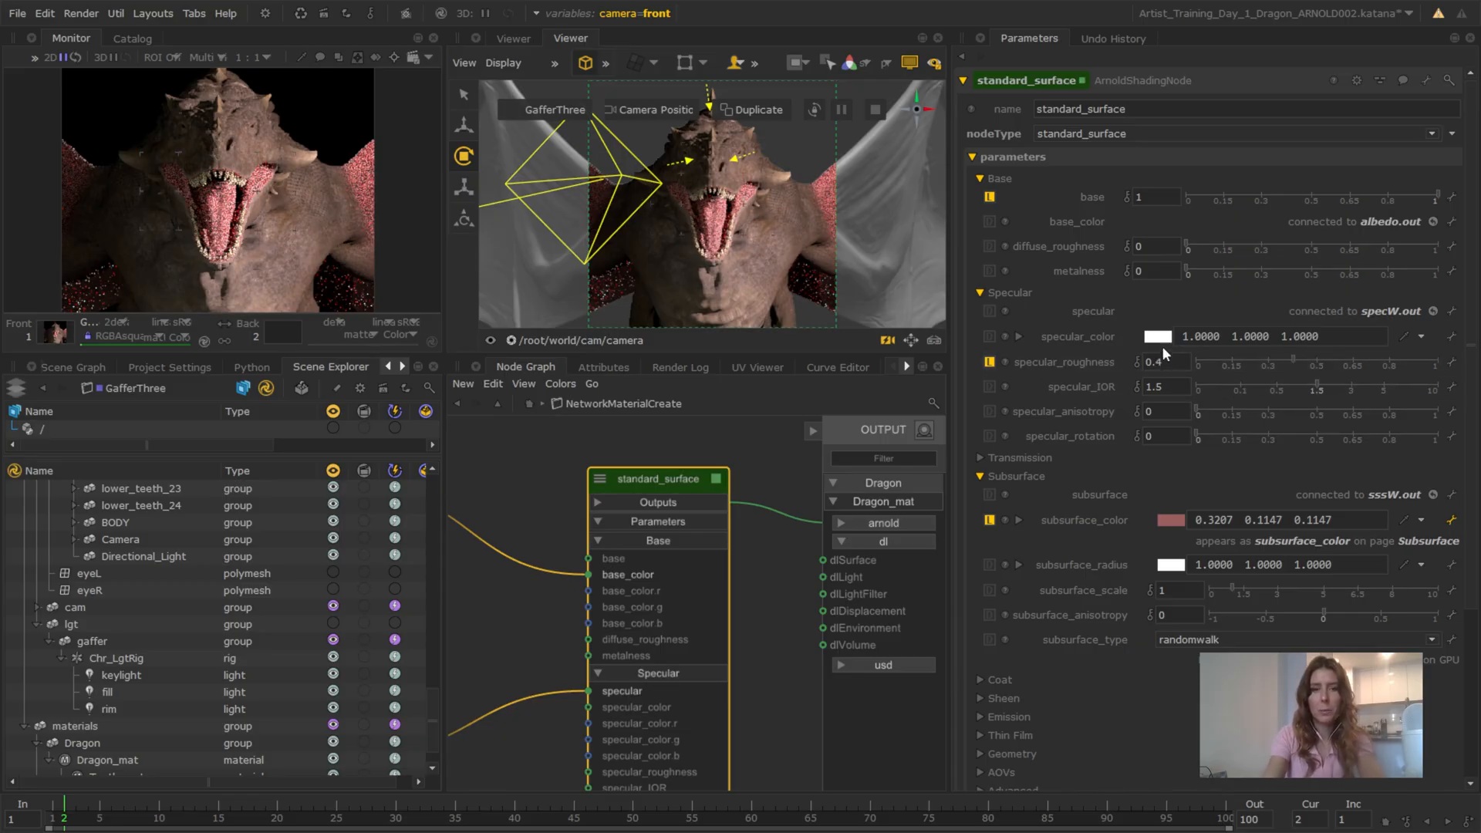
Leave the dragon's material network and return to the main node graph
{"action": "left_click", "coordinate": [563, 342]}
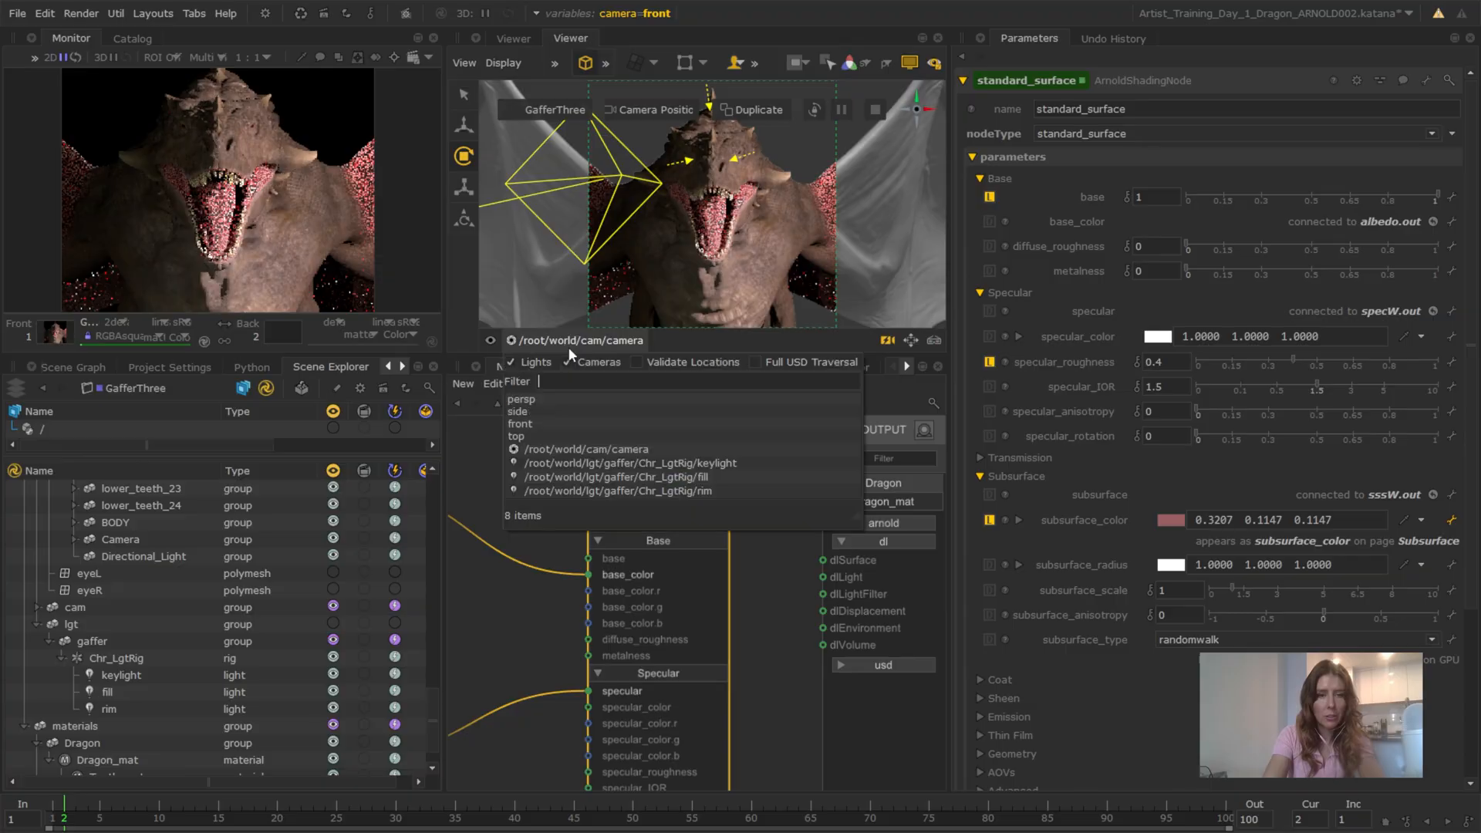
{"action": "left_click", "coordinate": [583, 340]}
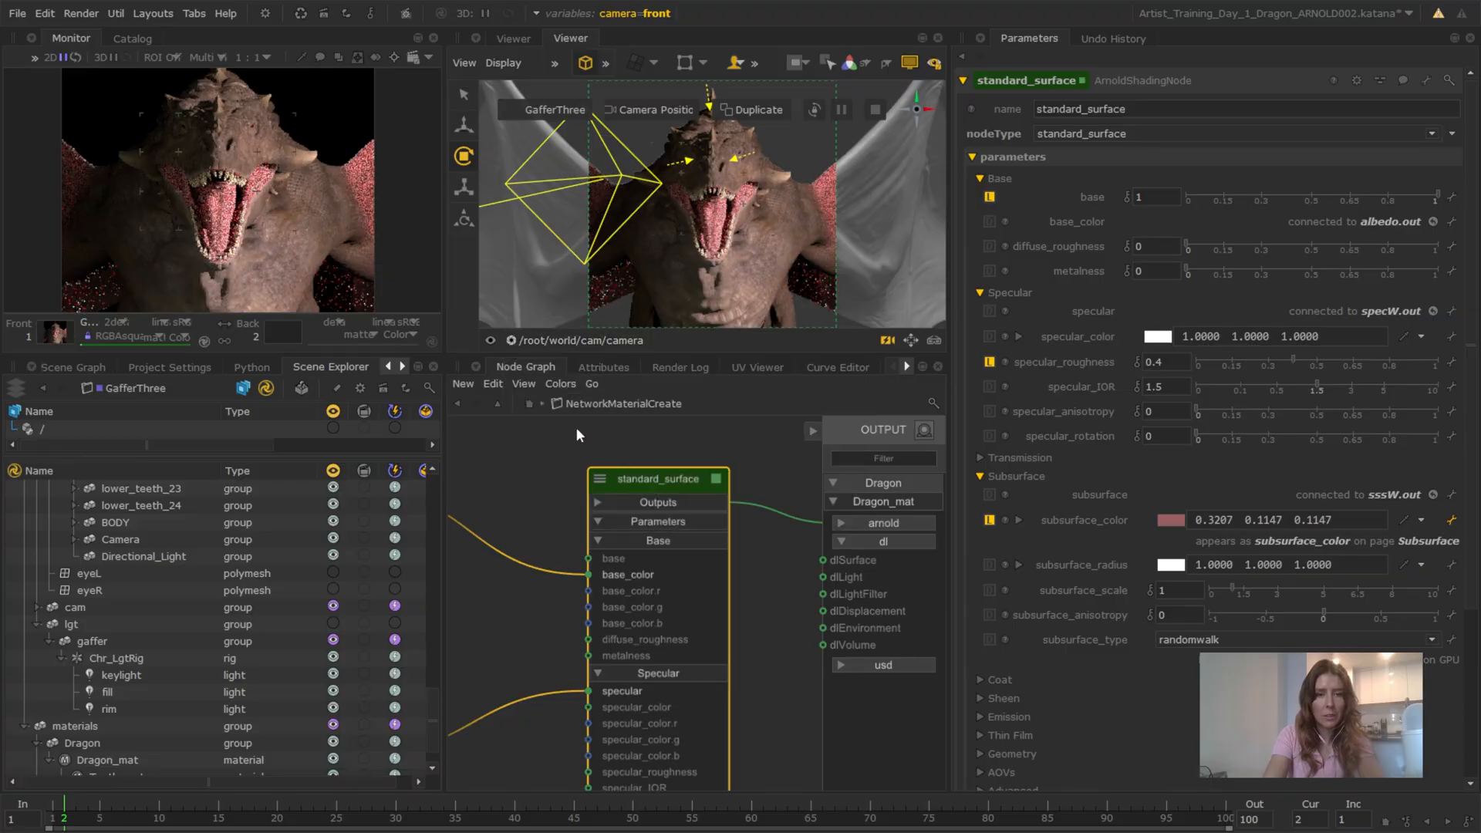
{"action": "left_click", "coordinate": [601, 438]}
{"action": "key", "text": "BackSpace"}
{"action": "scroll", "coordinate": [573, 683], "scroll_direction": "down", "scroll_amount": 5}
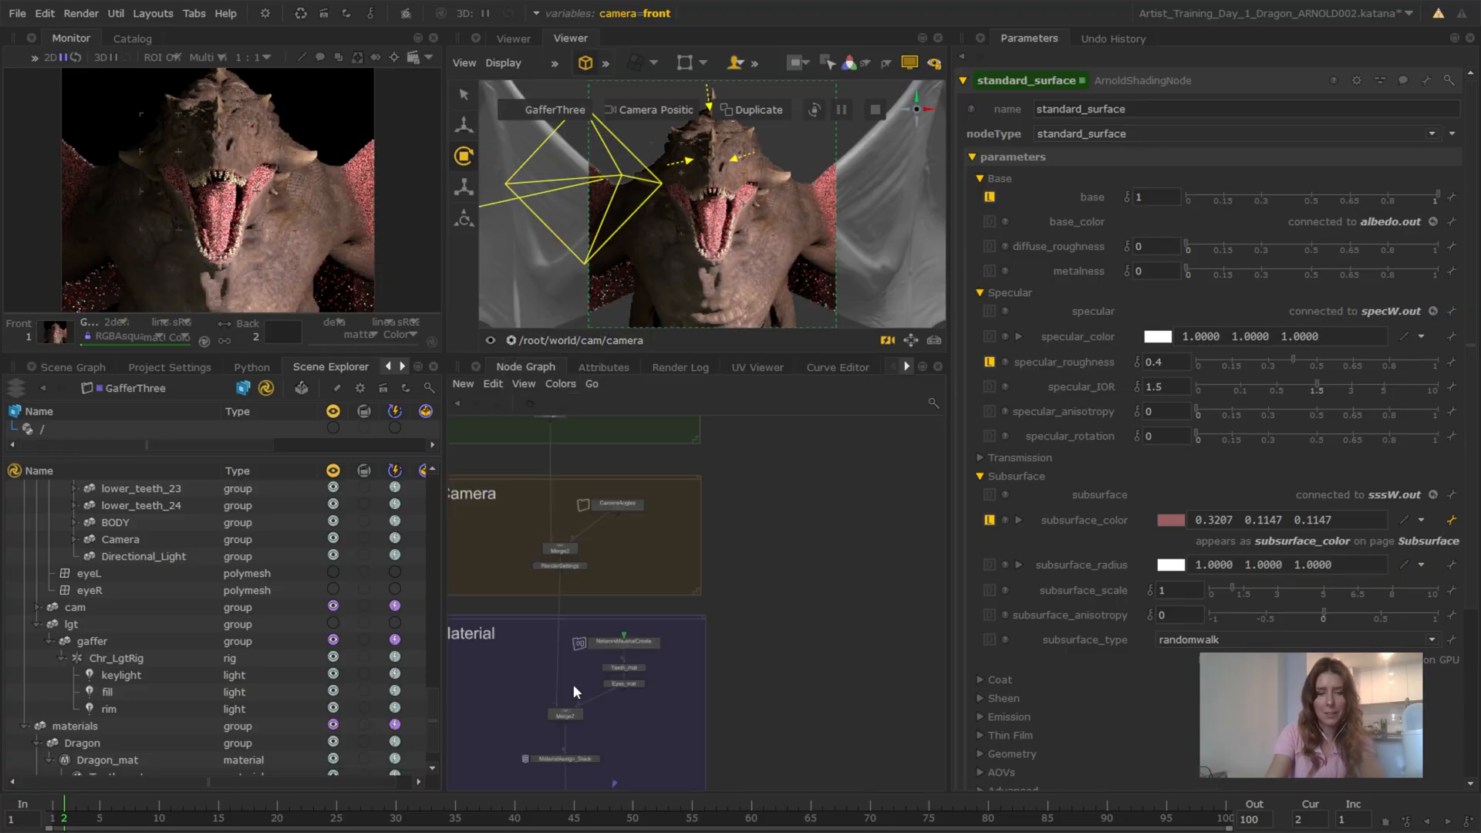
Add a Render node just below the Lighting backdrop and connect the GafferThree node's output to it
{"action": "middle_click_drag", "start_coordinate": [572, 683], "coordinate": [609, 462]}
{"action": "middle_click_drag", "start_coordinate": [628, 739], "coordinate": [703, 574]}
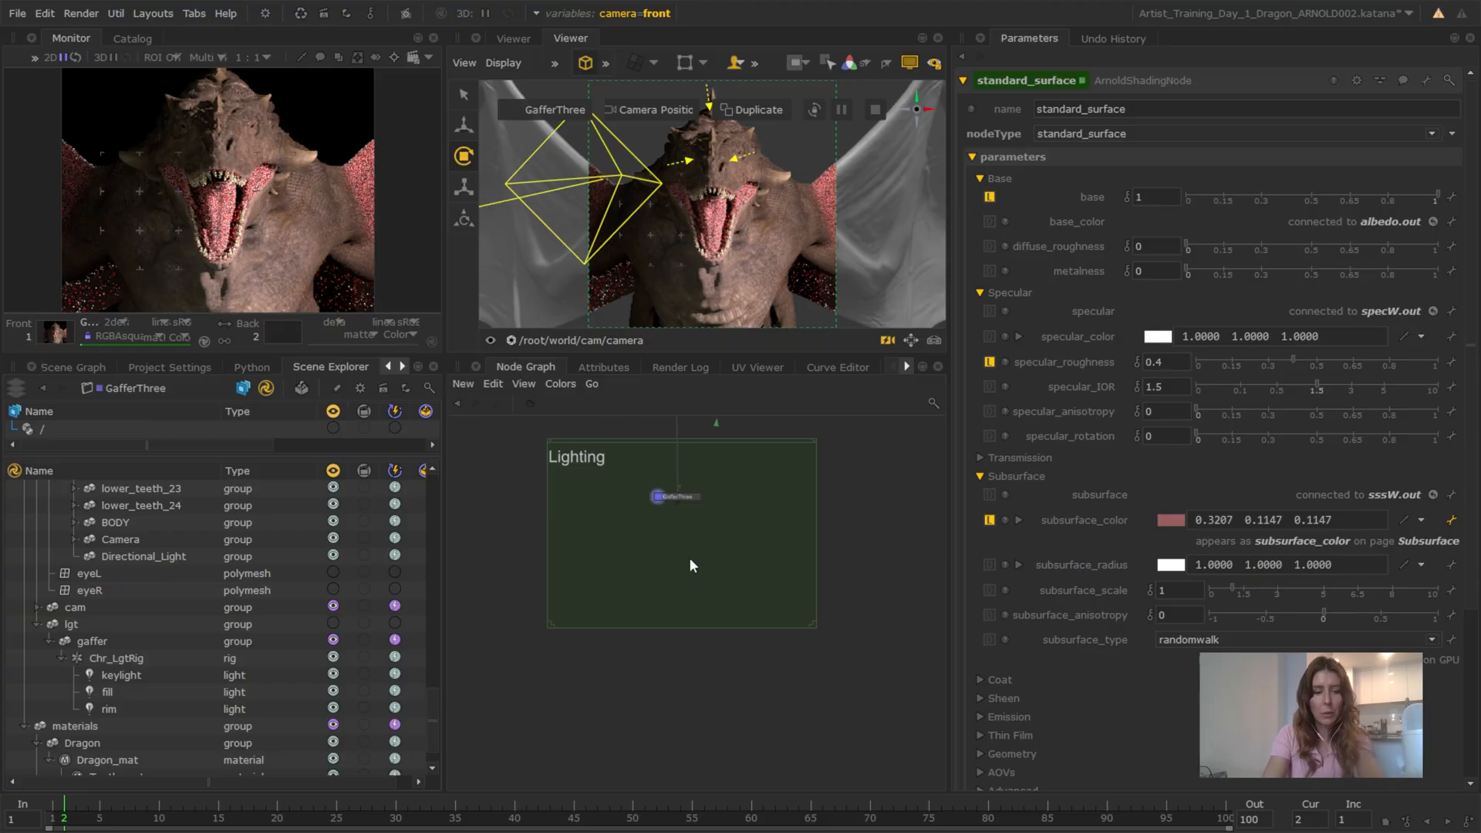
{"action": "key", "text": "Tab"}
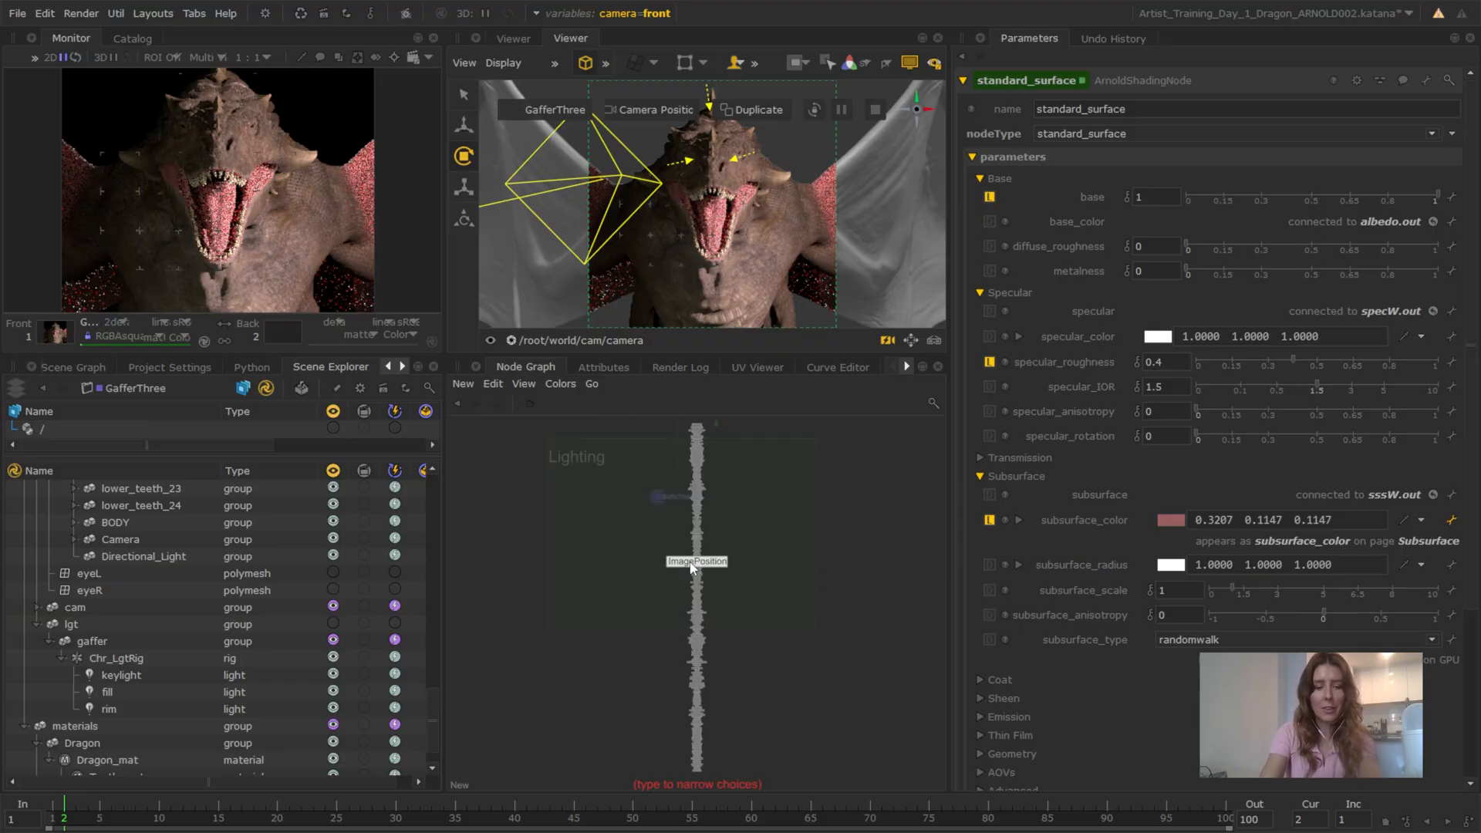
{"action": "type", "text": "render"}
{"action": "key", "text": "Return"}
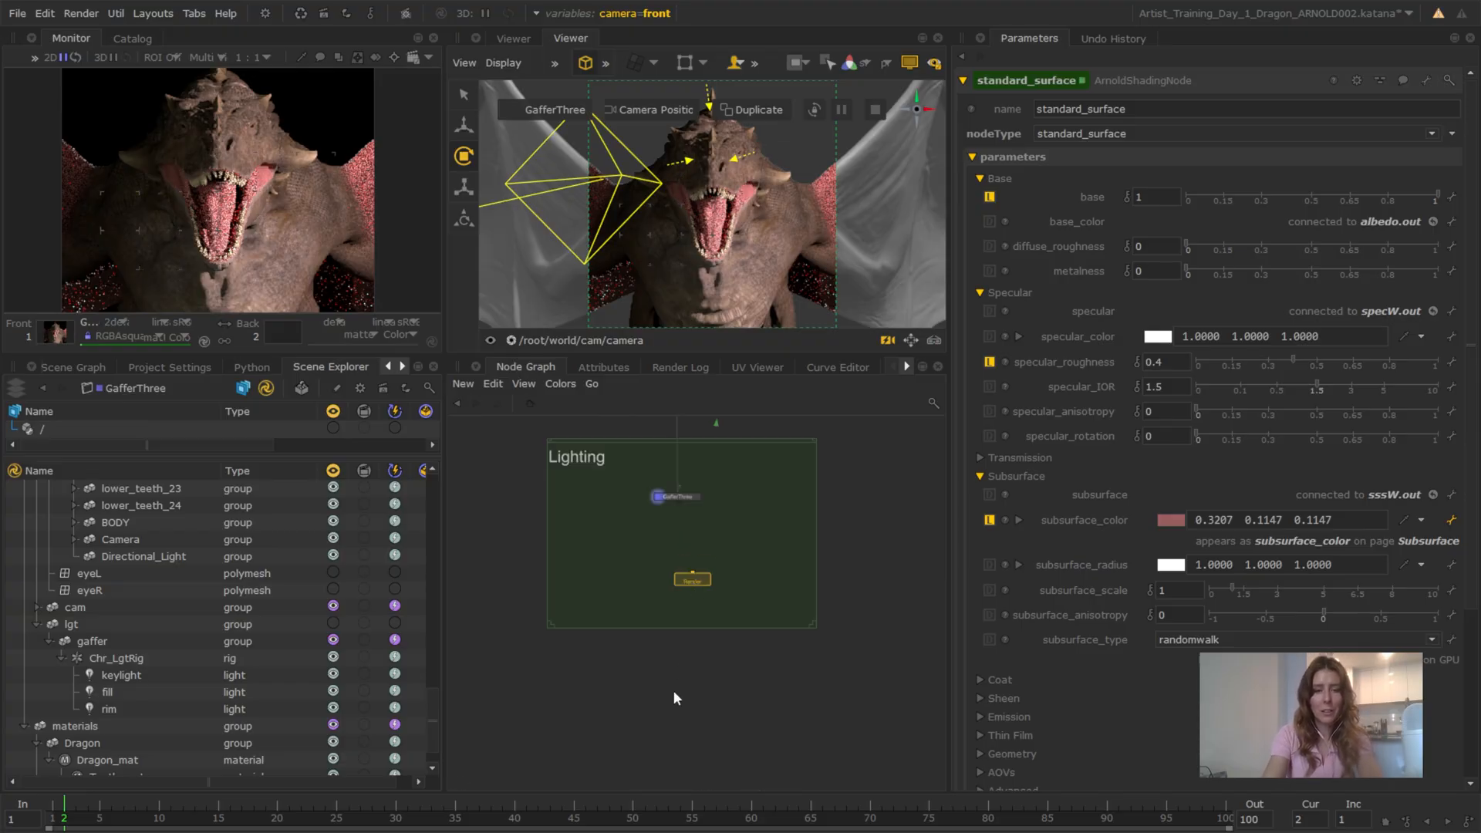
{"action": "left_click", "coordinate": [682, 655]}
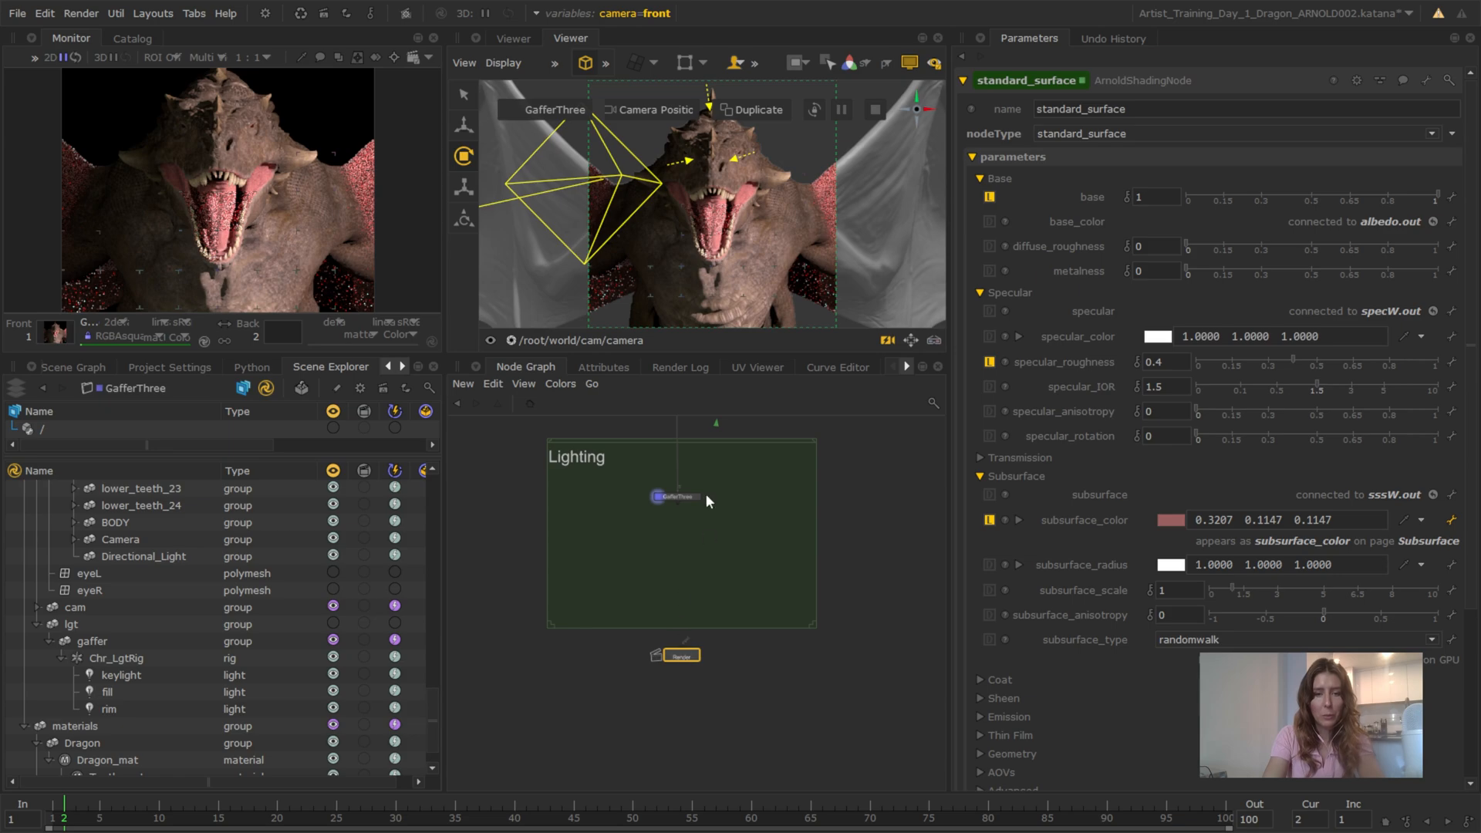
{"action": "middle_click_drag", "start_coordinate": [699, 566], "coordinate": [694, 512]}
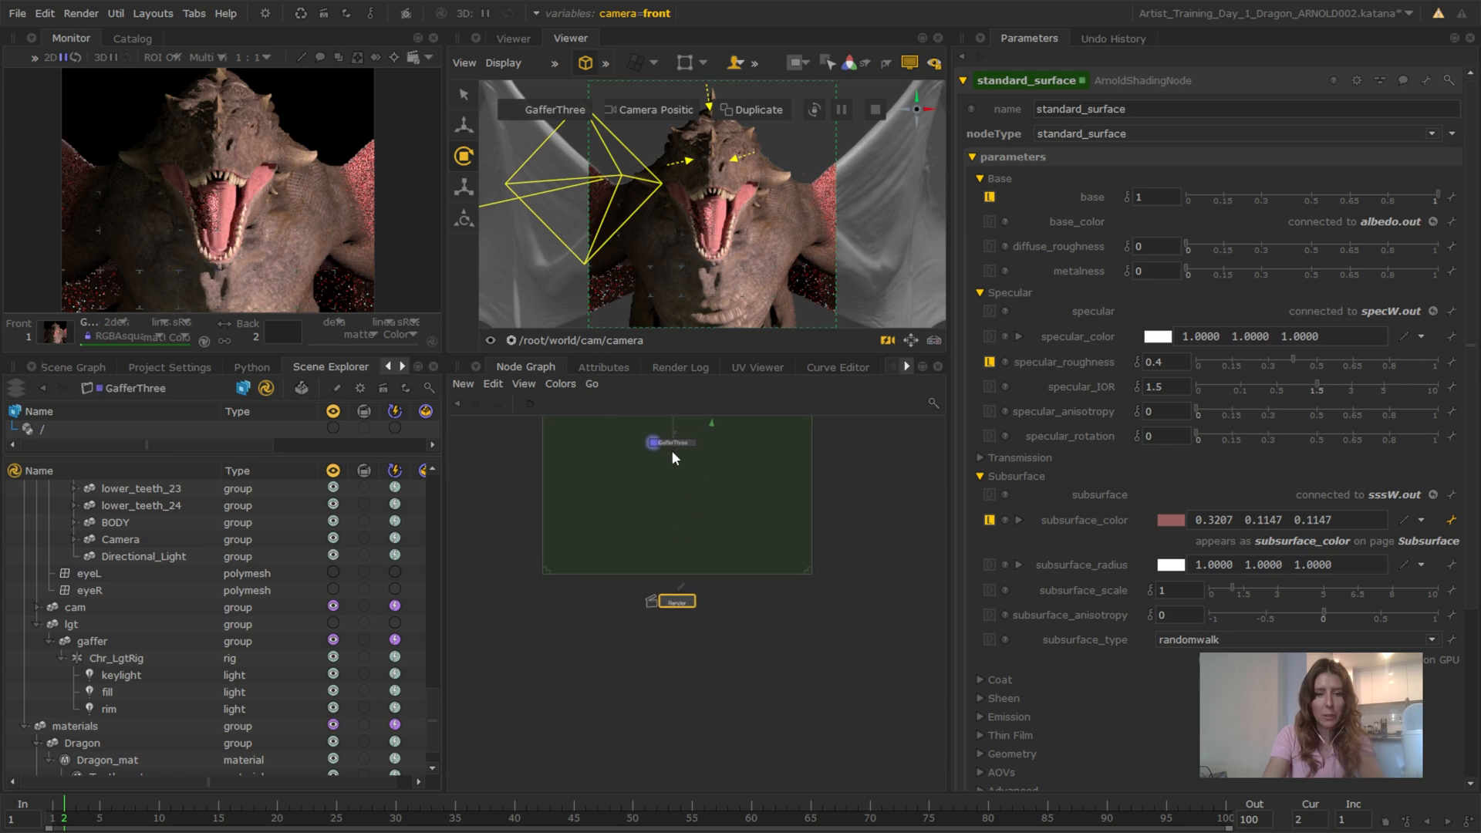
{"action": "left_click_drag", "start_coordinate": [674, 447], "coordinate": [679, 606]}
View the scene from the Camera backdrop's RenderSettings node, show its parameters, and check the node chain down to the Render node
{"action": "scroll", "coordinate": [730, 538], "scroll_direction": "down", "scroll_amount": 5}
{"action": "scroll", "coordinate": [665, 555], "scroll_direction": "up", "scroll_amount": 3}
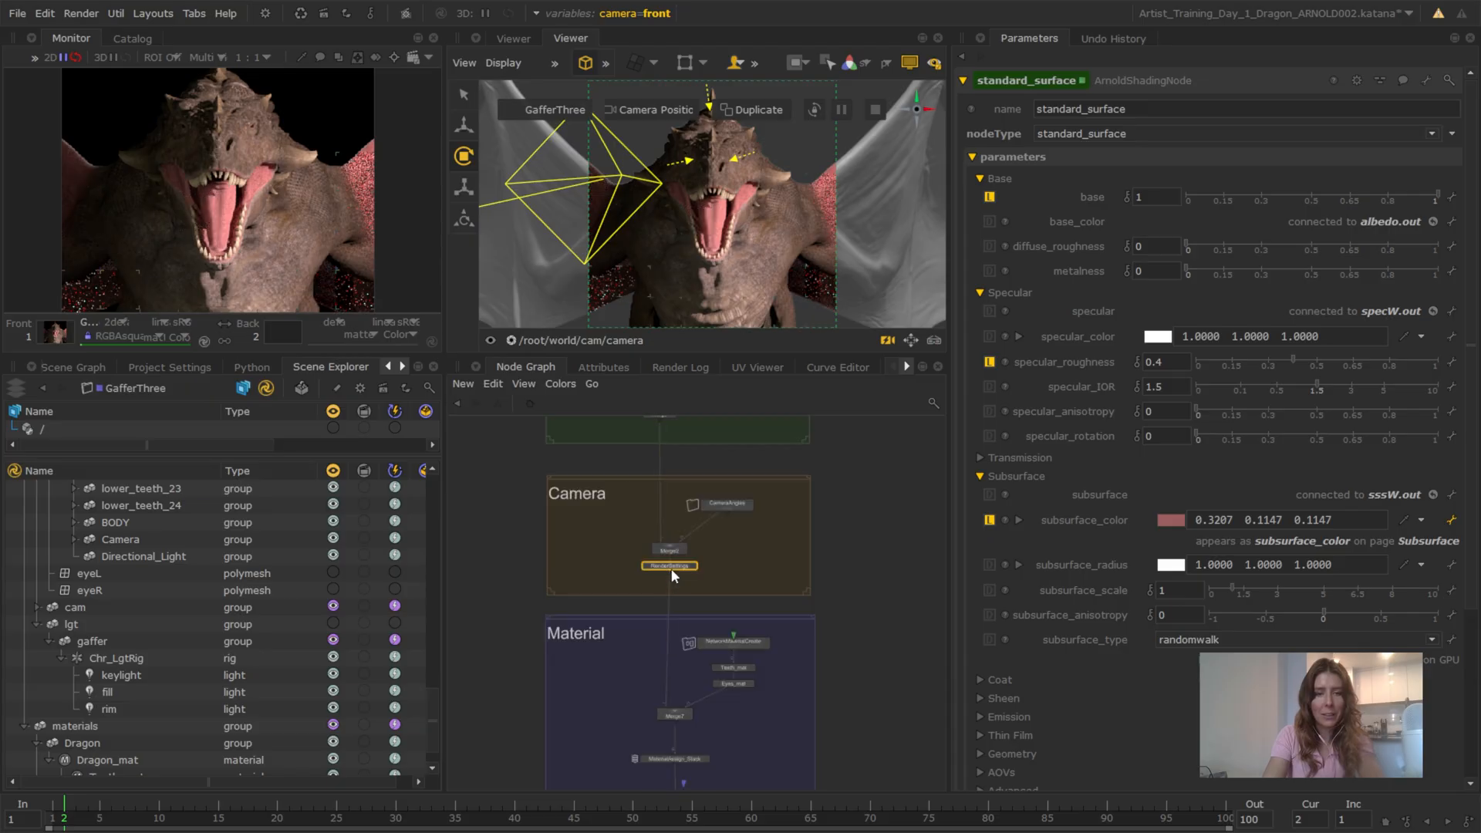
{"action": "left_click", "coordinate": [694, 565]}
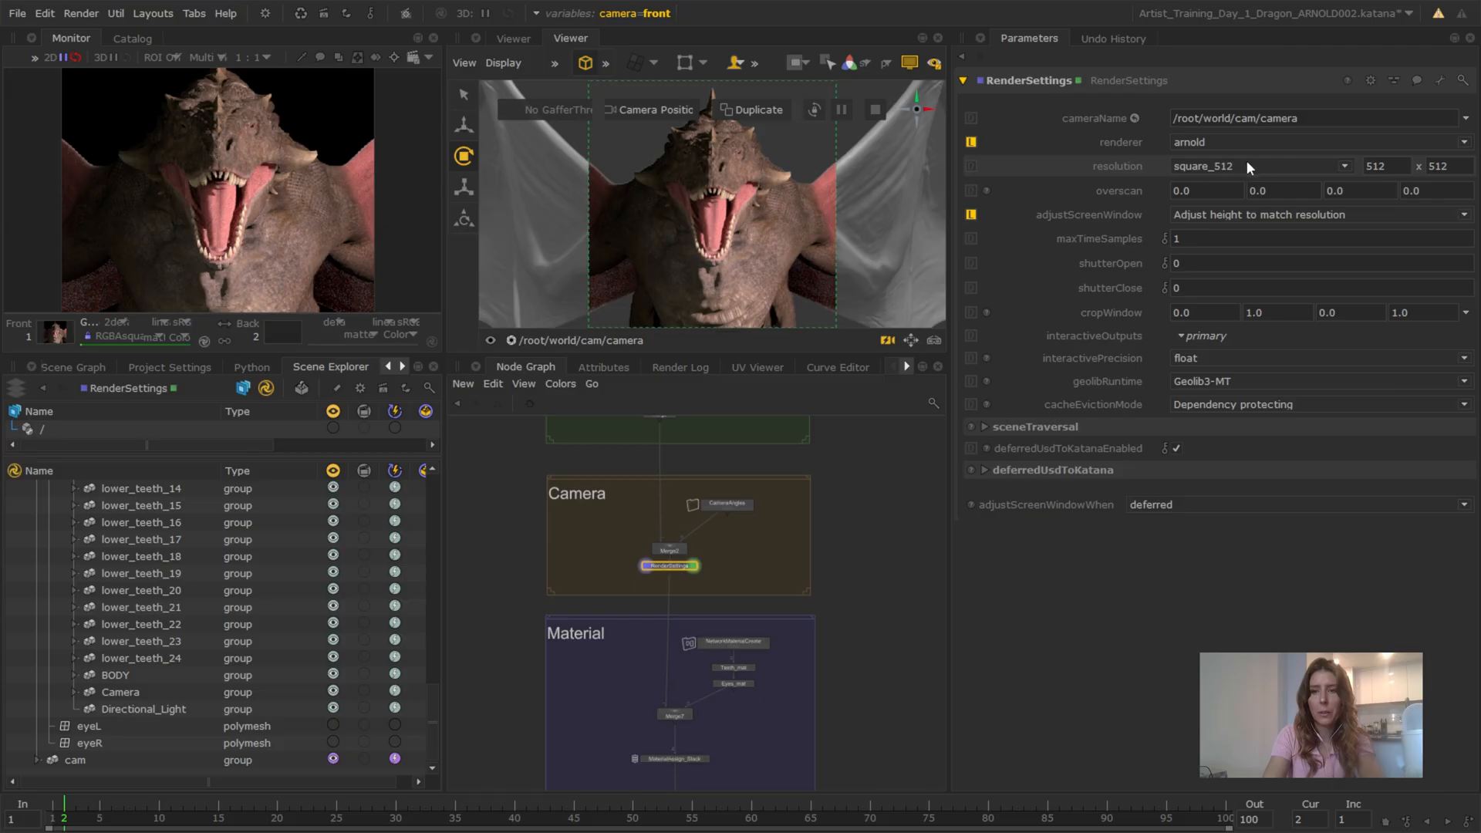
{"action": "middle_click_drag", "start_coordinate": [742, 669], "coordinate": [706, 475]}
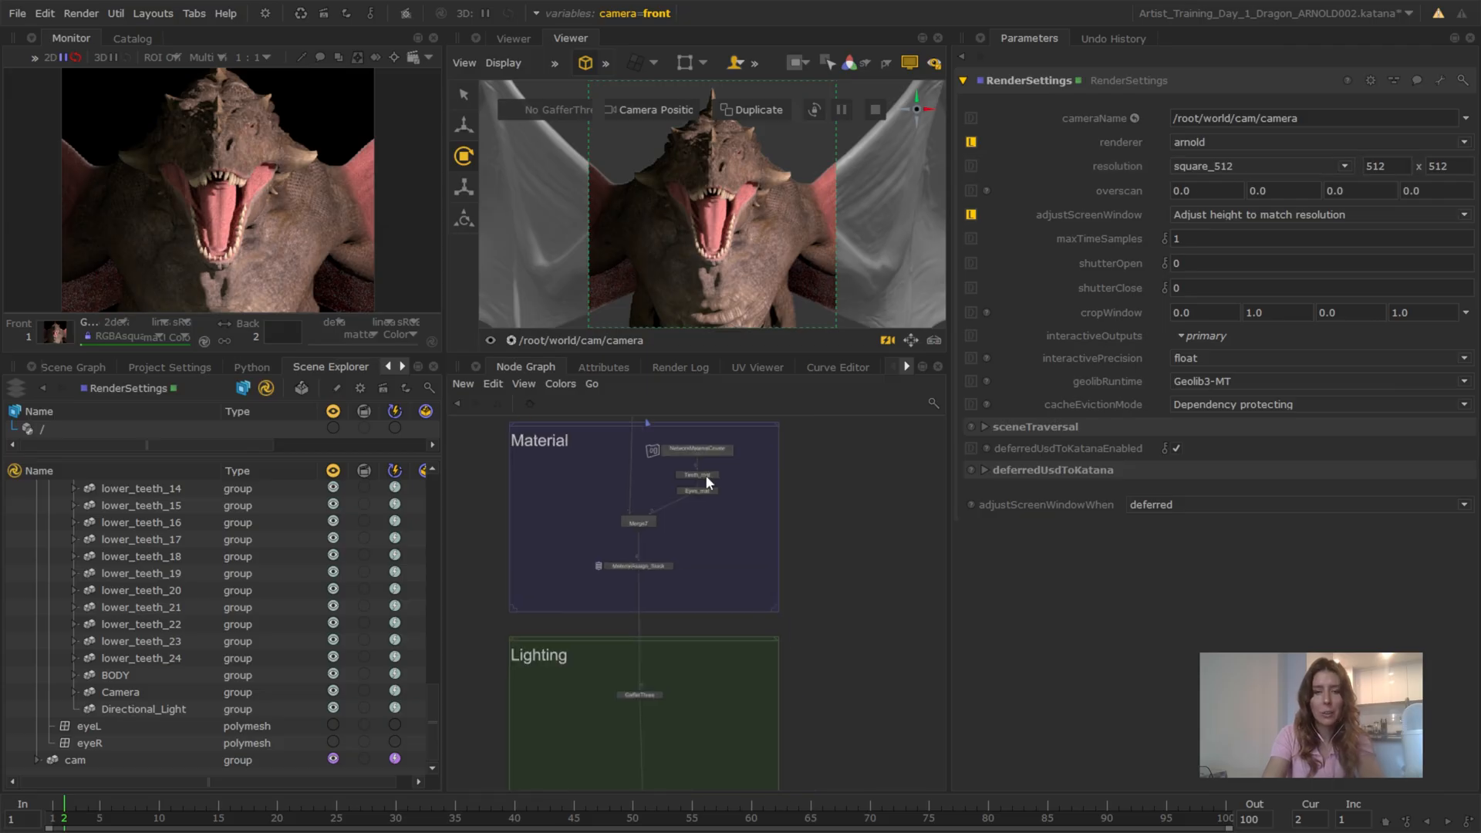
{"action": "middle_click_drag", "start_coordinate": [644, 705], "coordinate": [657, 580]}
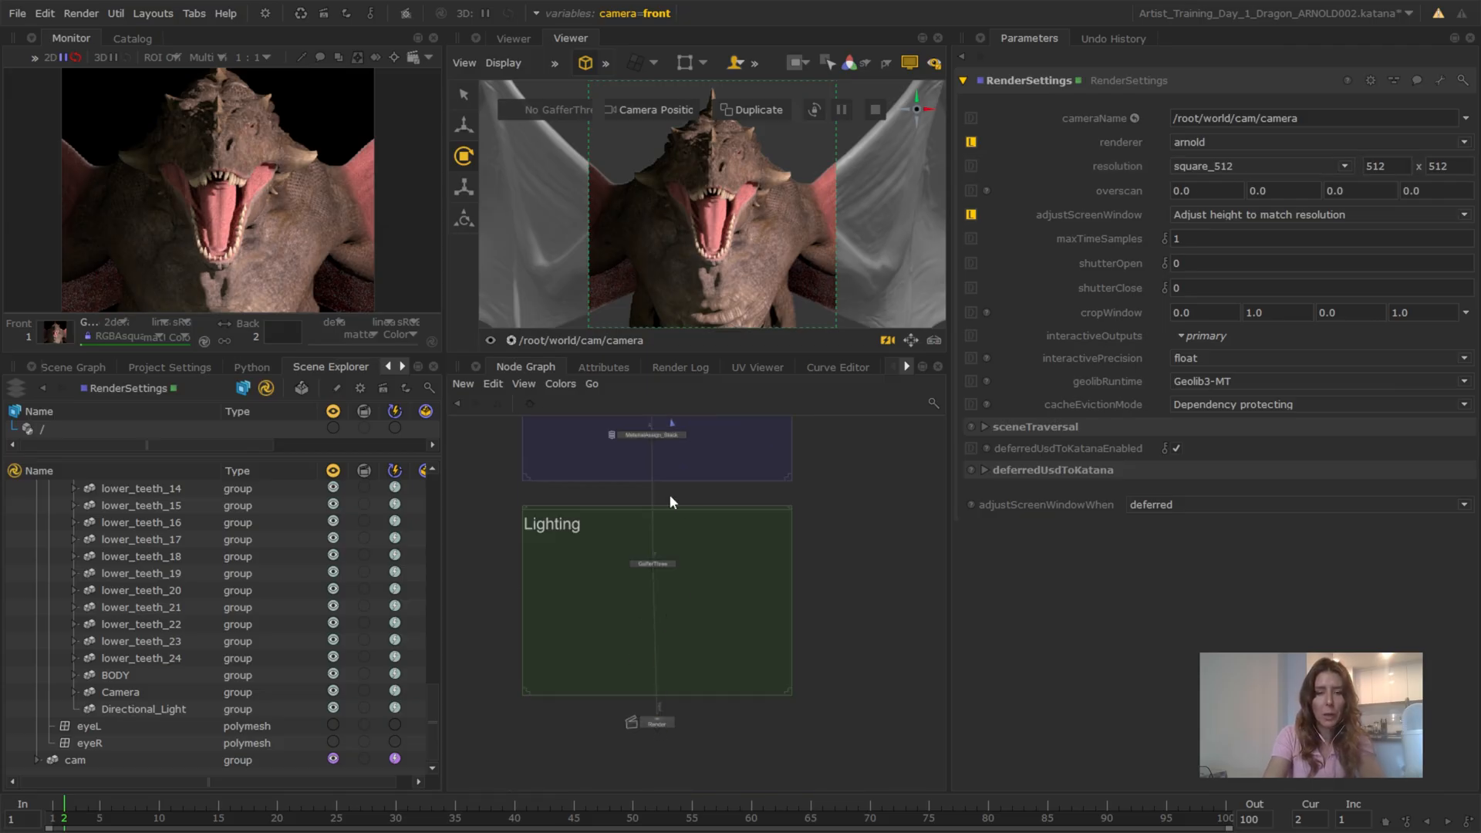
{"action": "middle_click_drag", "start_coordinate": [669, 494], "coordinate": [710, 671]}
{"action": "middle_click_drag", "start_coordinate": [740, 549], "coordinate": [754, 614]}
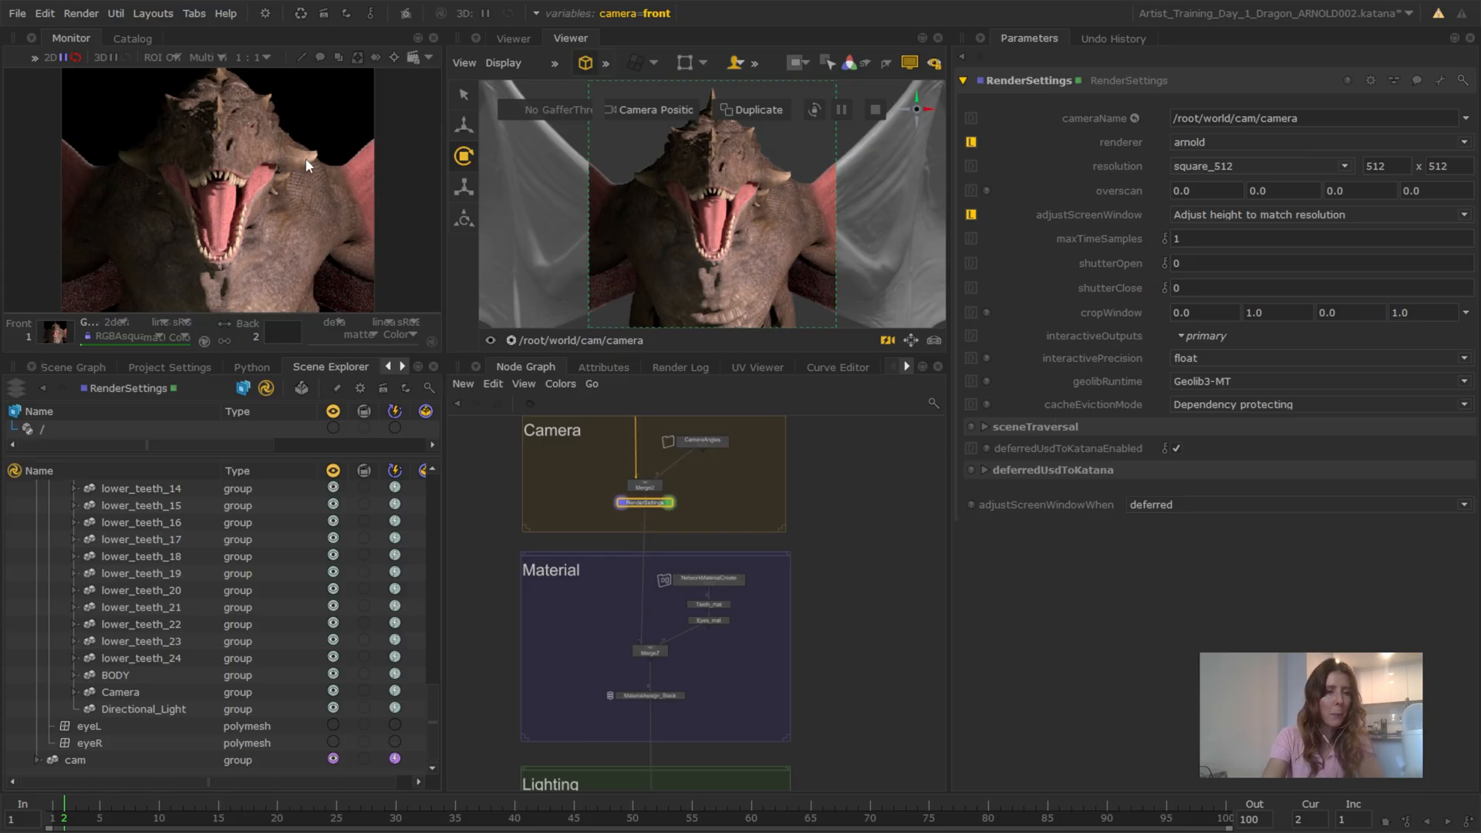